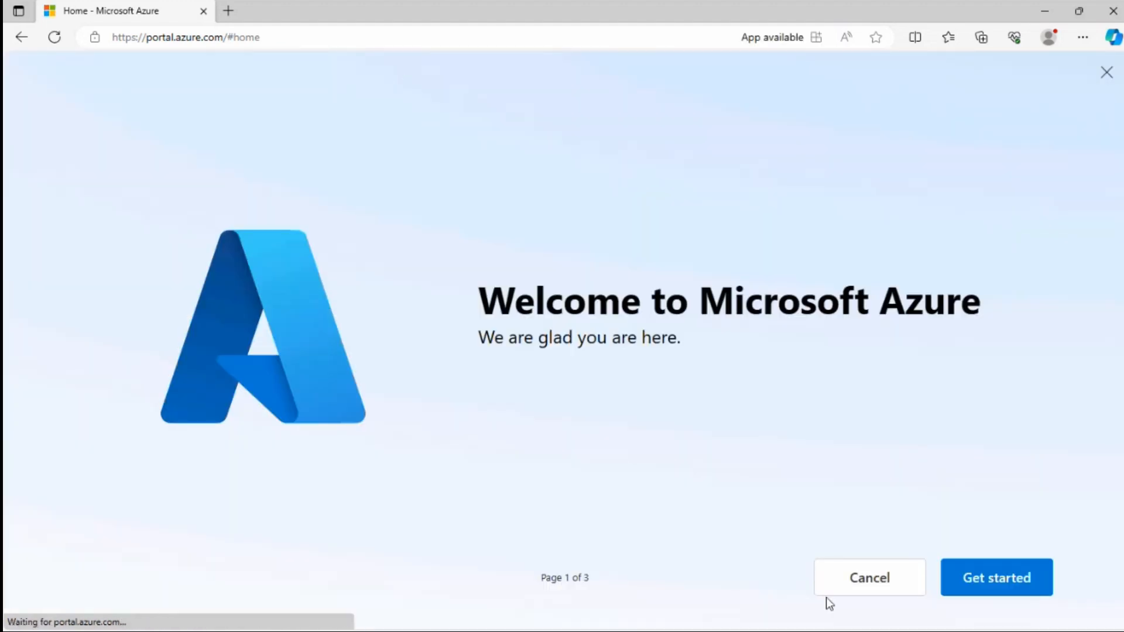
Dismiss the Azure portal welcome tour
click(852, 586)
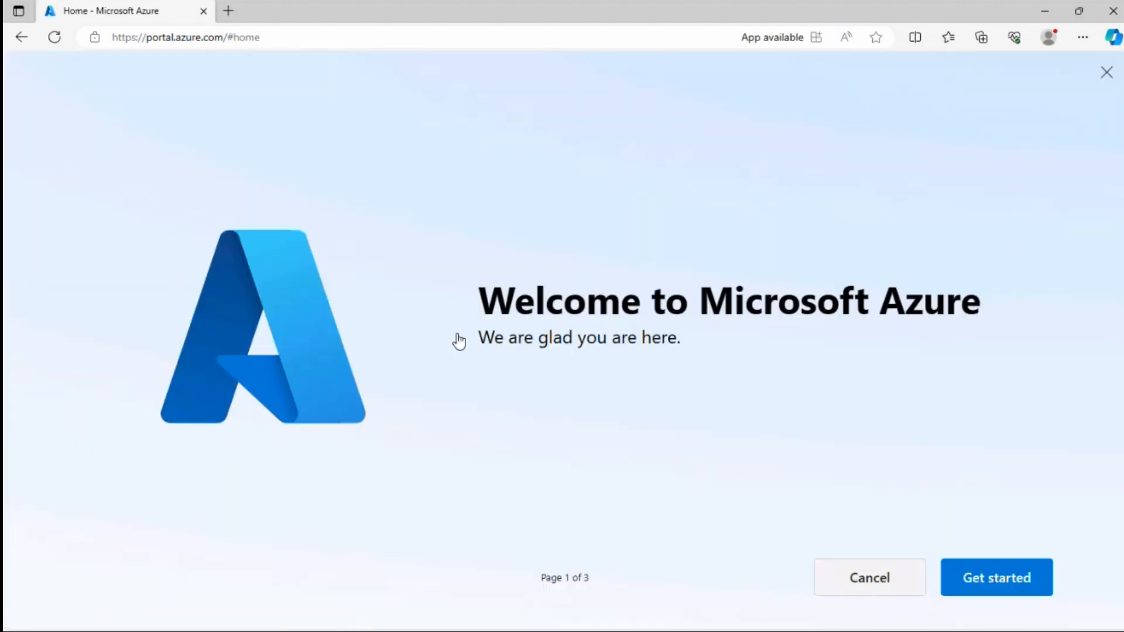
click(968, 106)
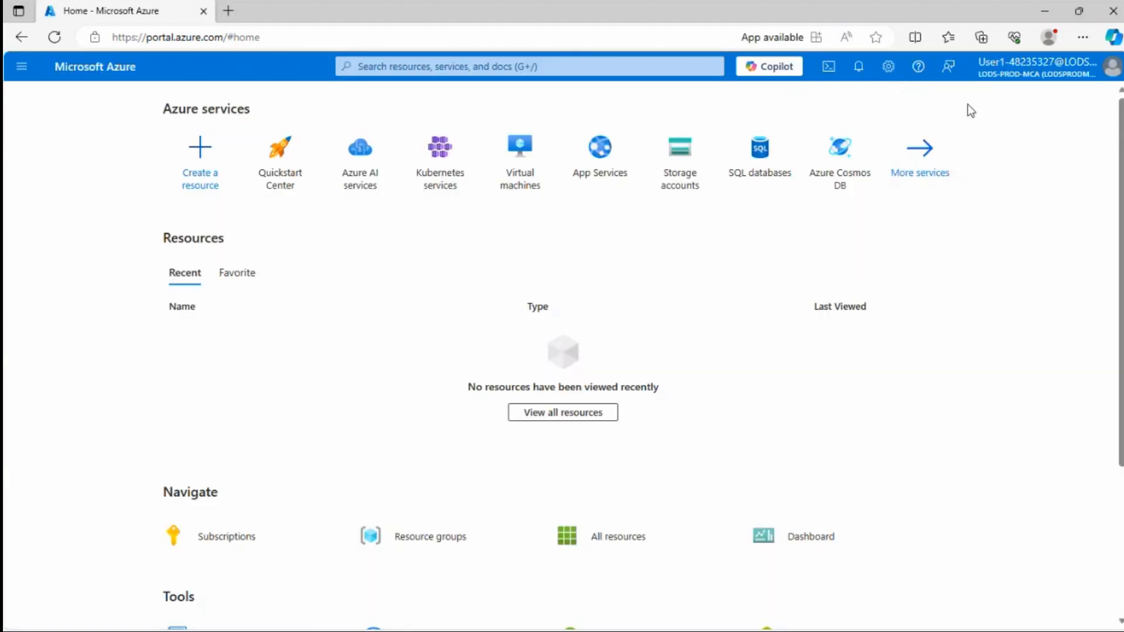
click(451, 63)
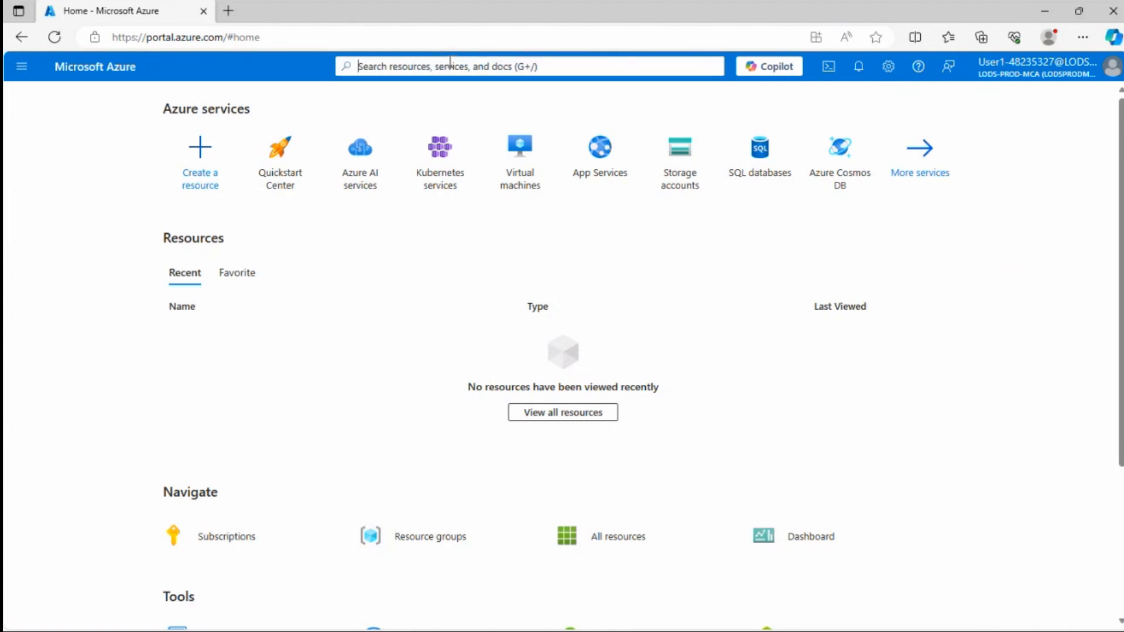
Open the Language service list within Azure AI services
click(356, 153)
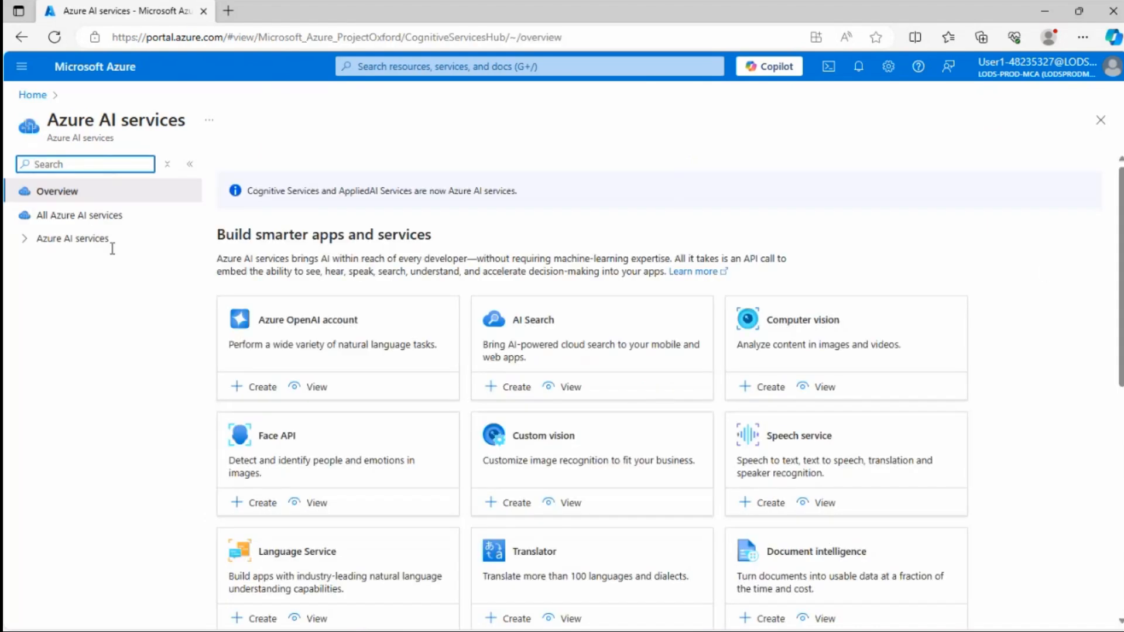
click(24, 238)
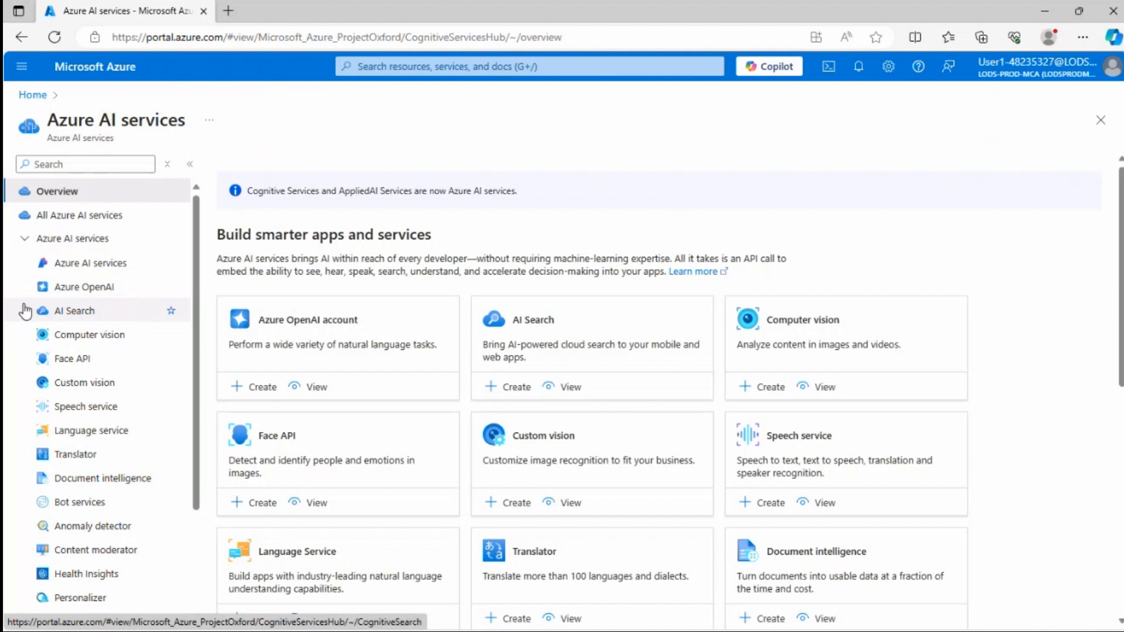
click(91, 432)
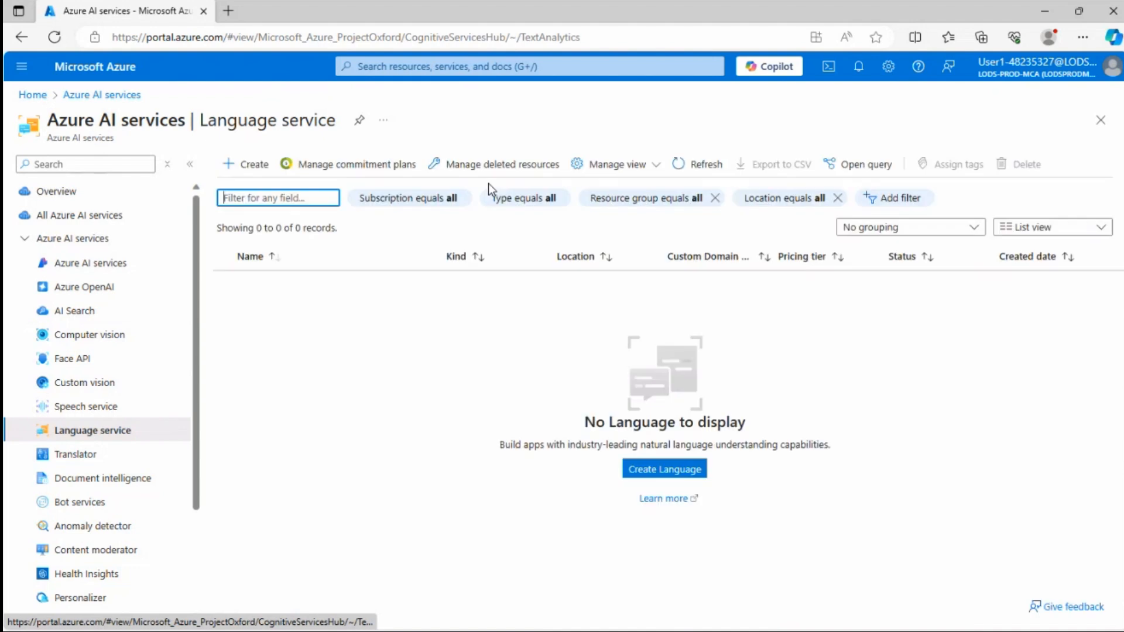
Start creating a Language resource, continuing with only the default features
click(254, 167)
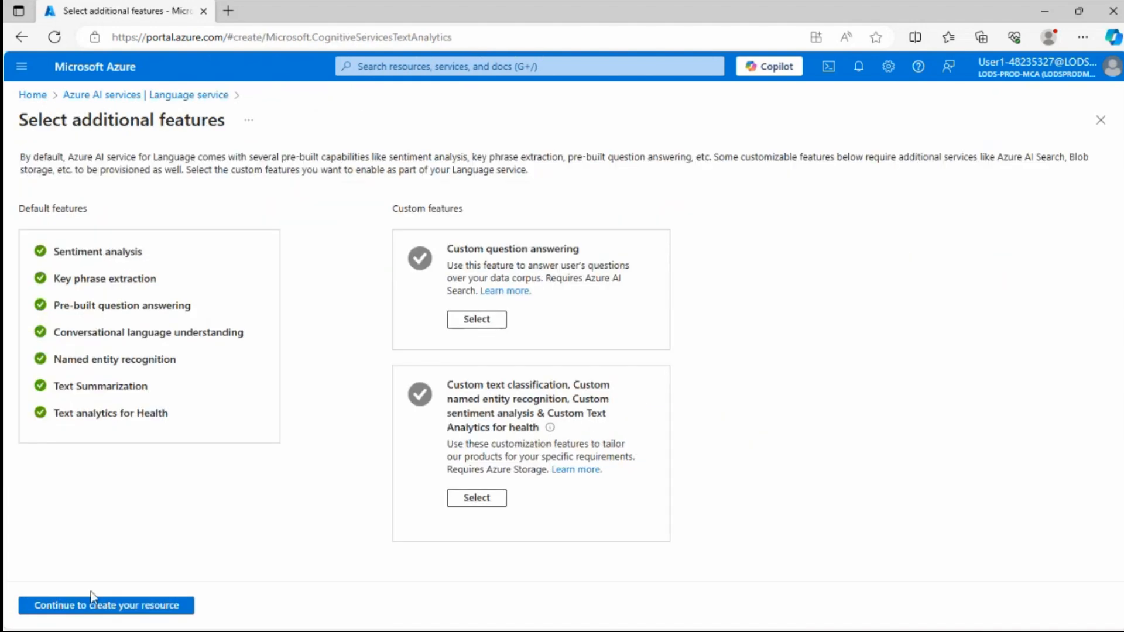
click(92, 609)
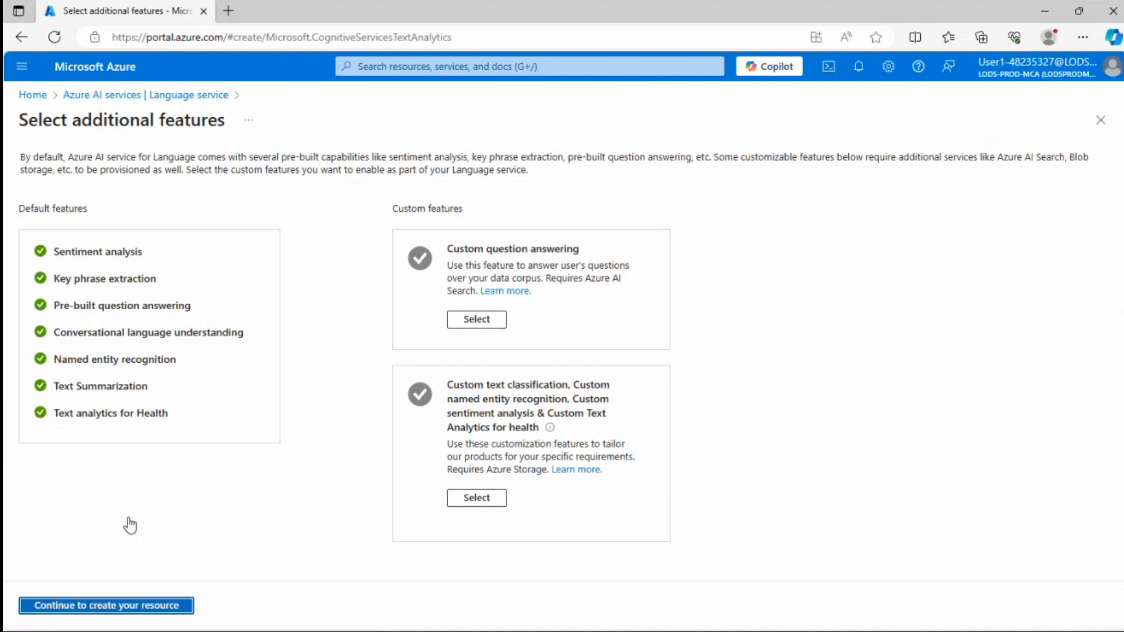
click(92, 607)
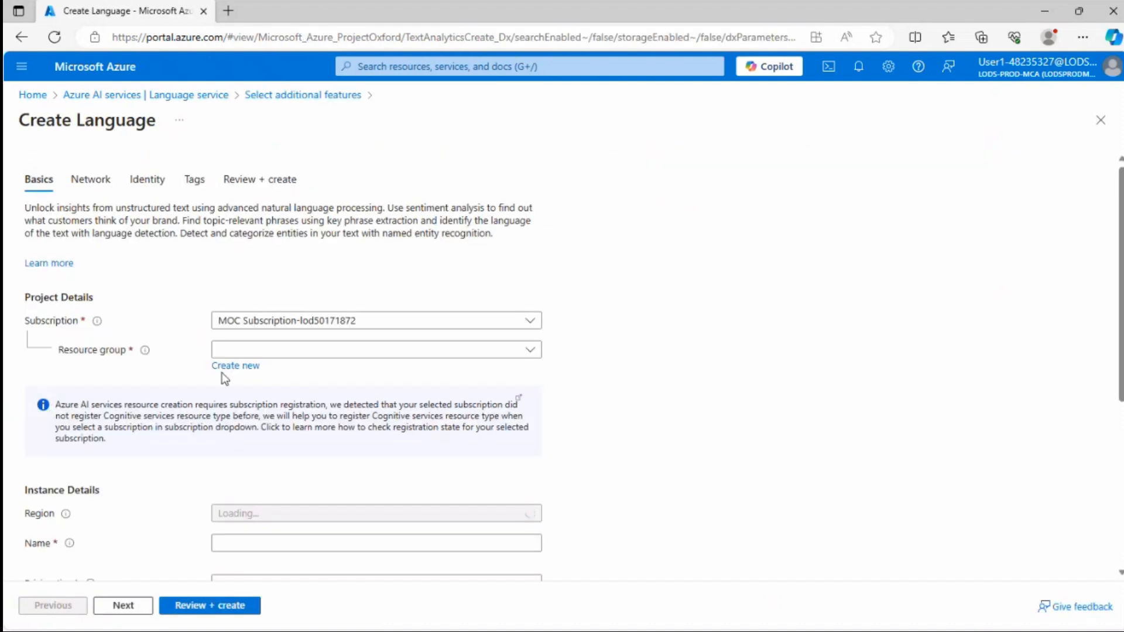
Choose ResourceGroup1 as the resource group and name the resource demolangservice1
click(283, 350)
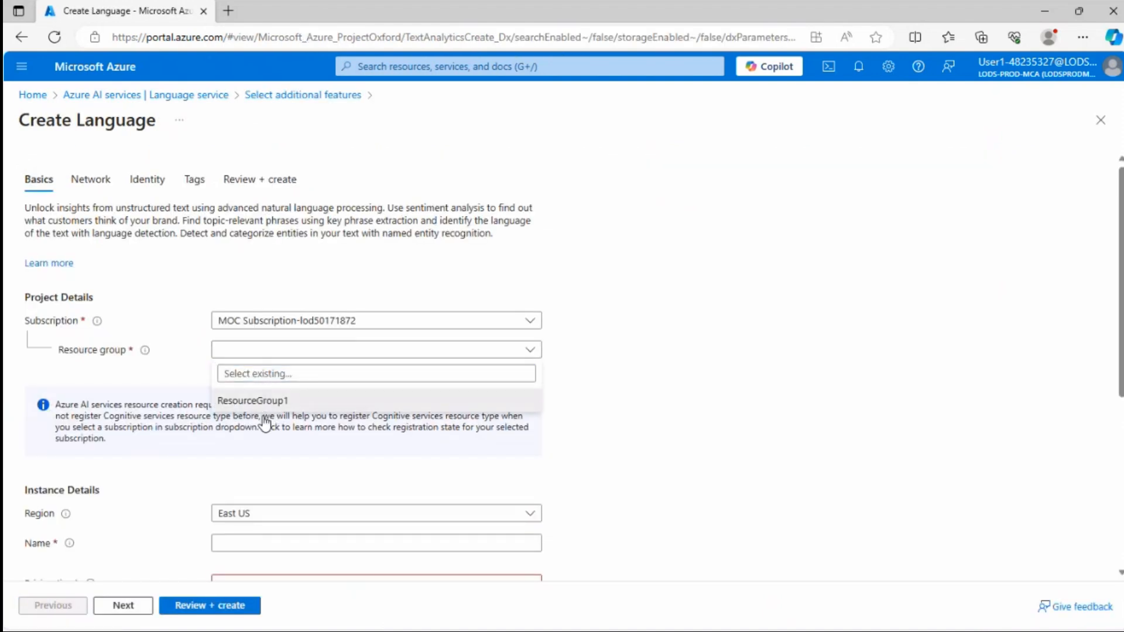
click(261, 403)
scroll(275, 410, down, 5)
click(254, 232)
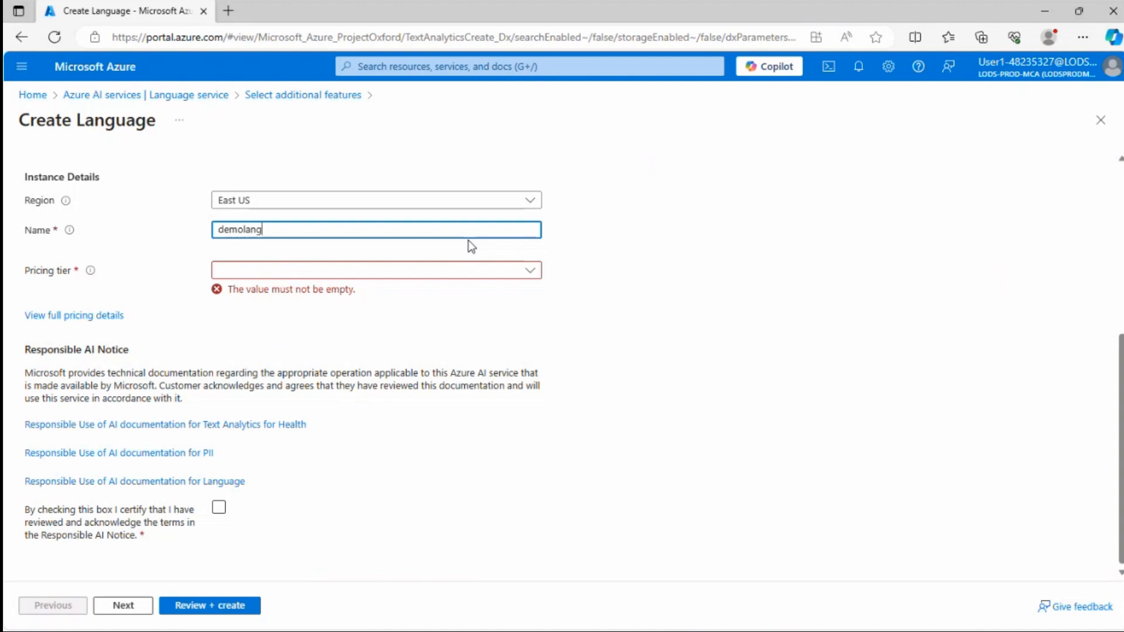
text(demolangservice1)
Set the pricing tier to Free F0 (5K Transactions per 30 days)
click(321, 309)
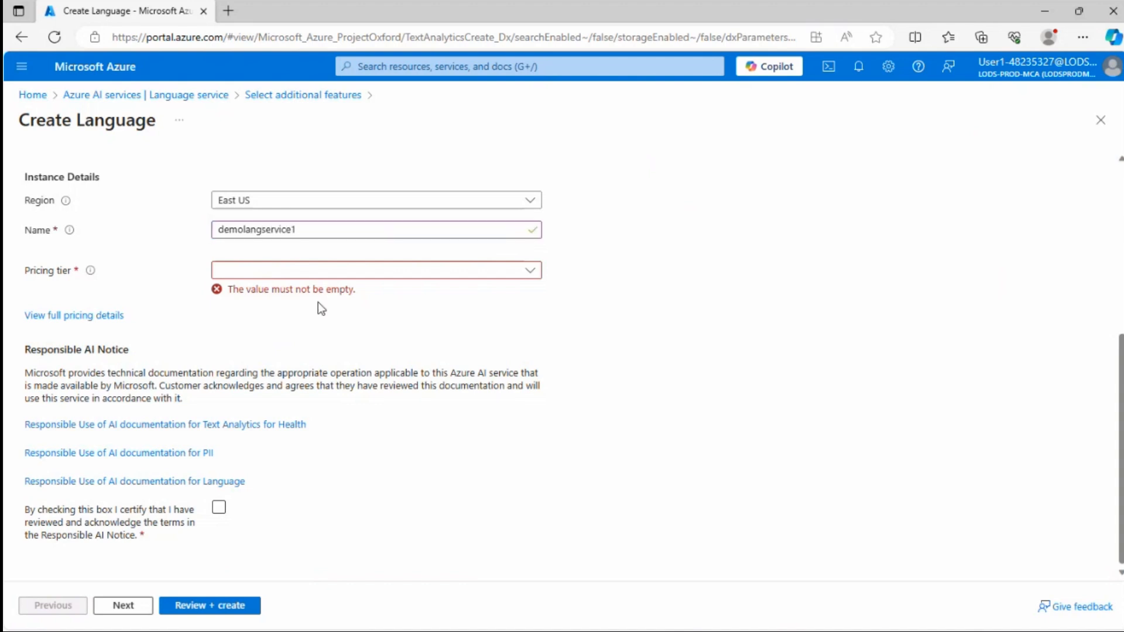
click(512, 273)
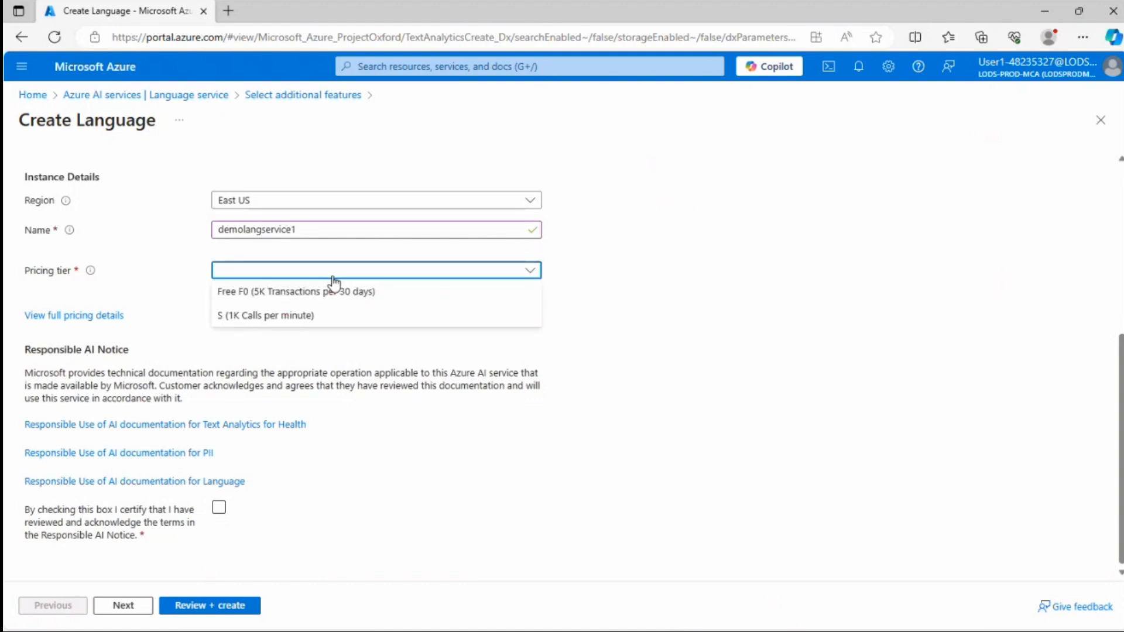
click(301, 291)
click(265, 287)
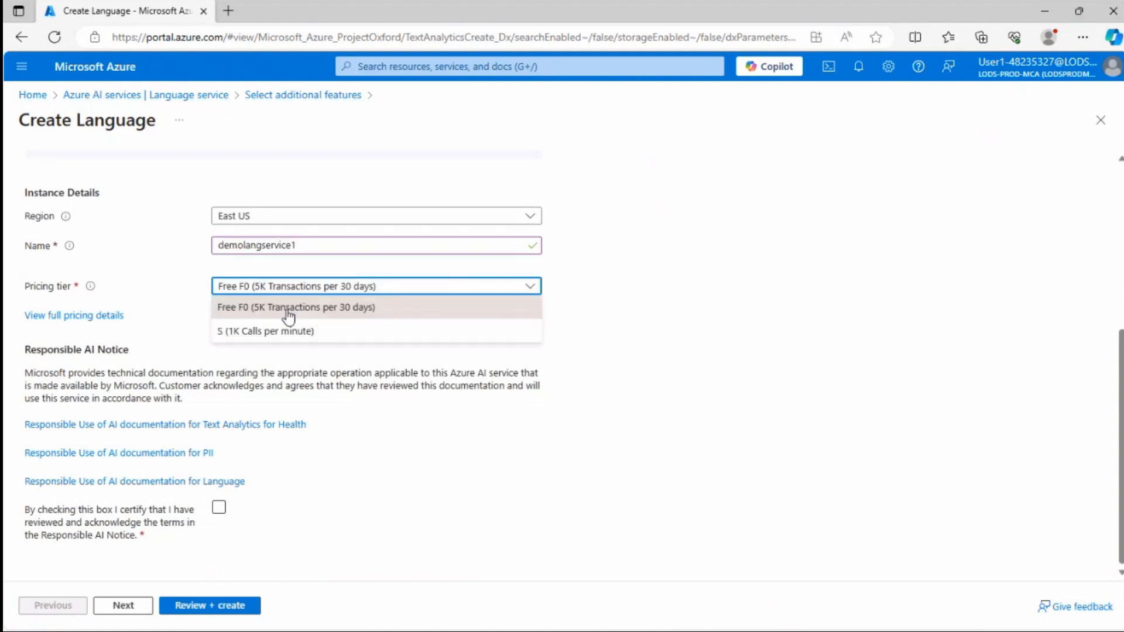
click(617, 284)
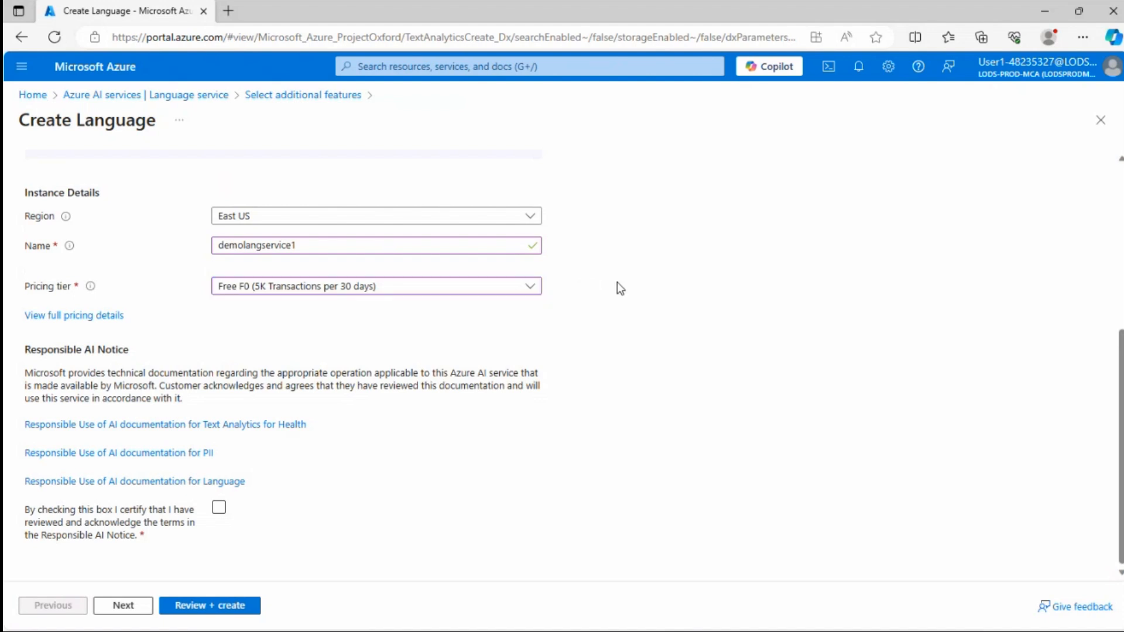
Tick the Responsible AI Notice acknowledgement checkbox
click(181, 514)
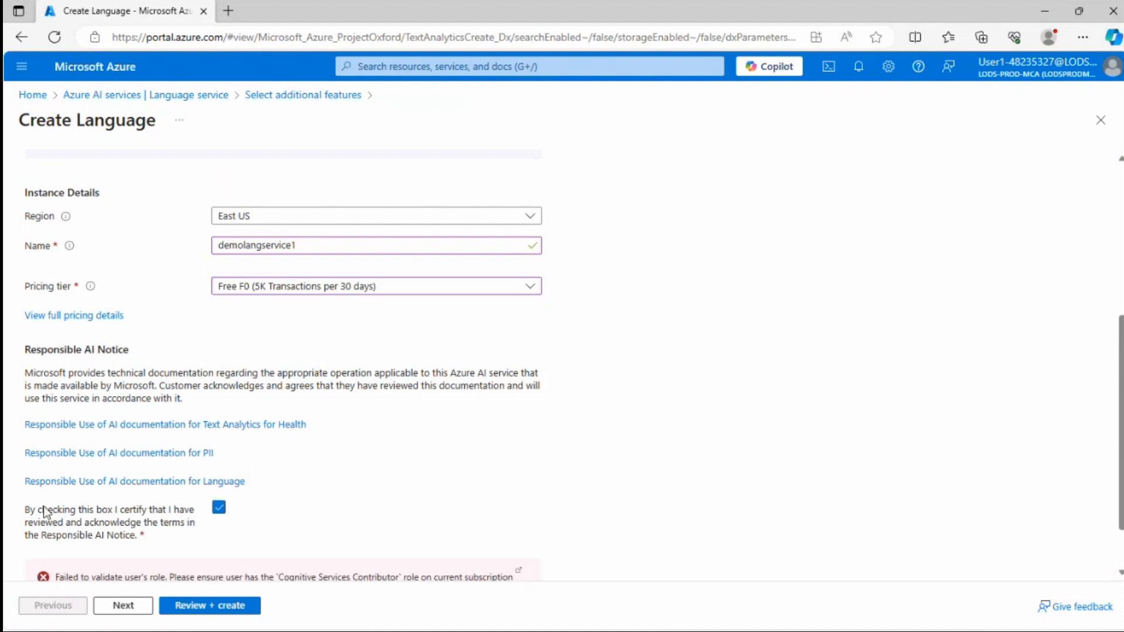
drag(38, 511, 91, 532)
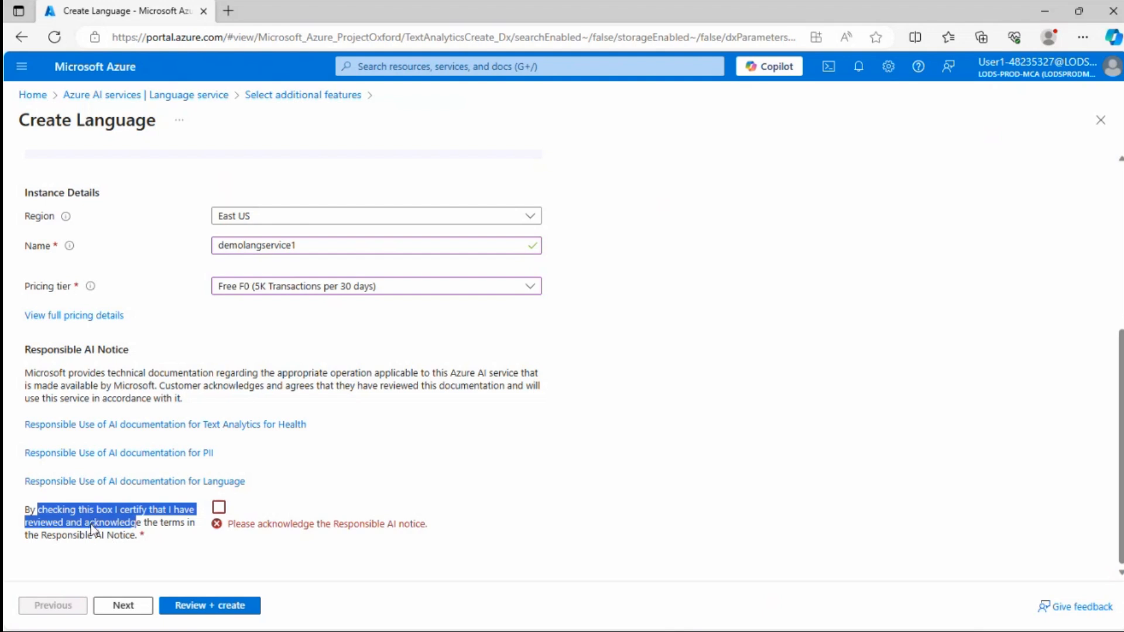
click(218, 508)
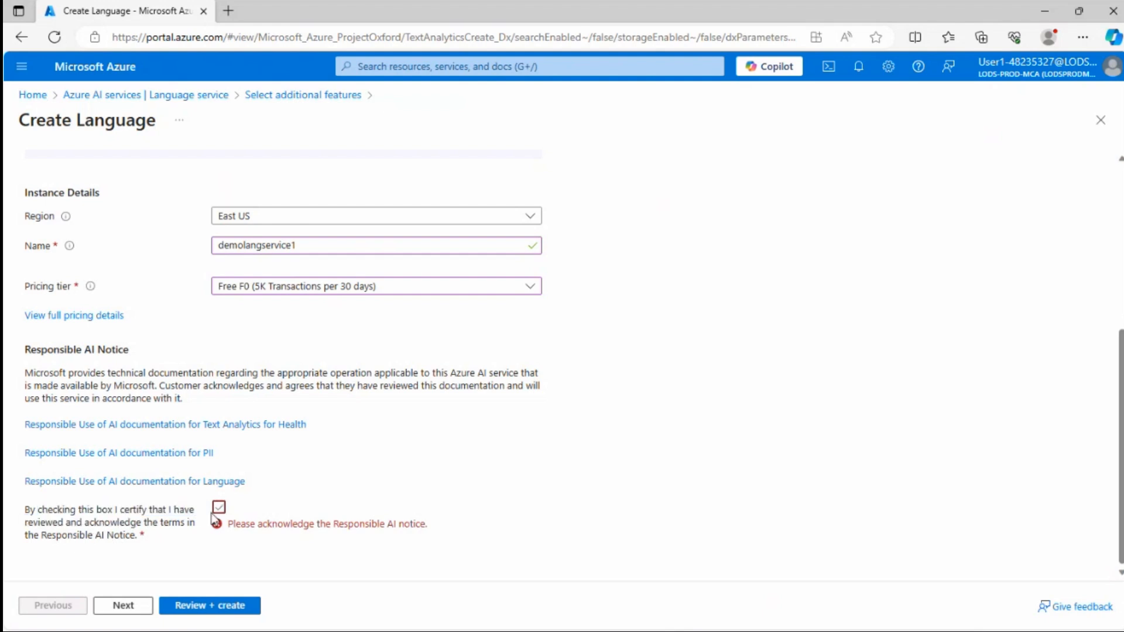
click(218, 508)
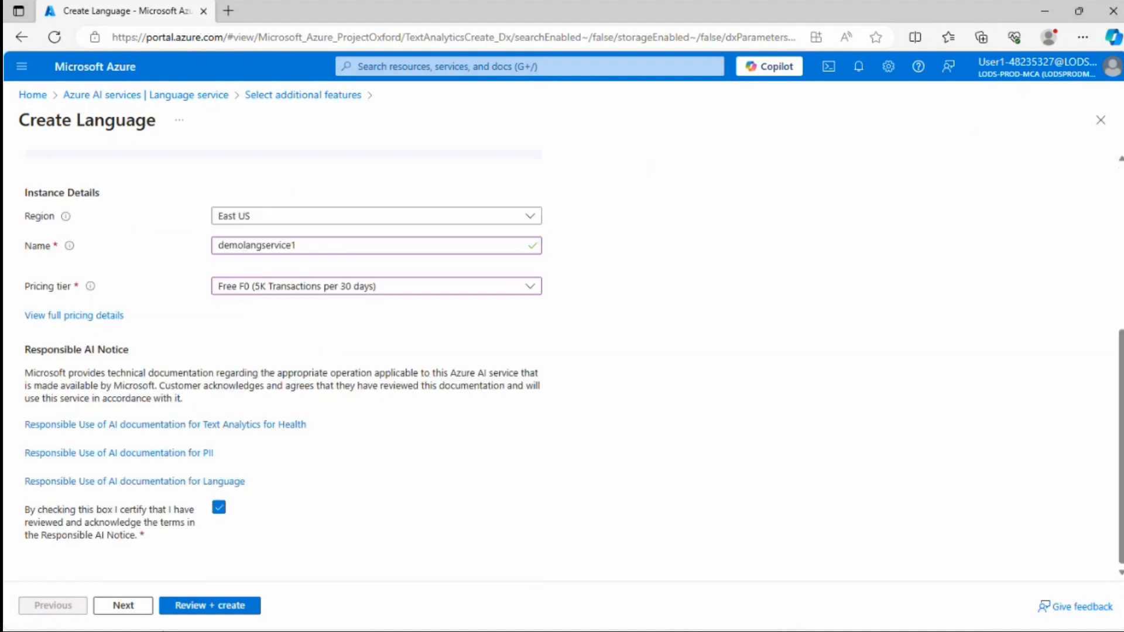
Review and create the Language resource
click(226, 609)
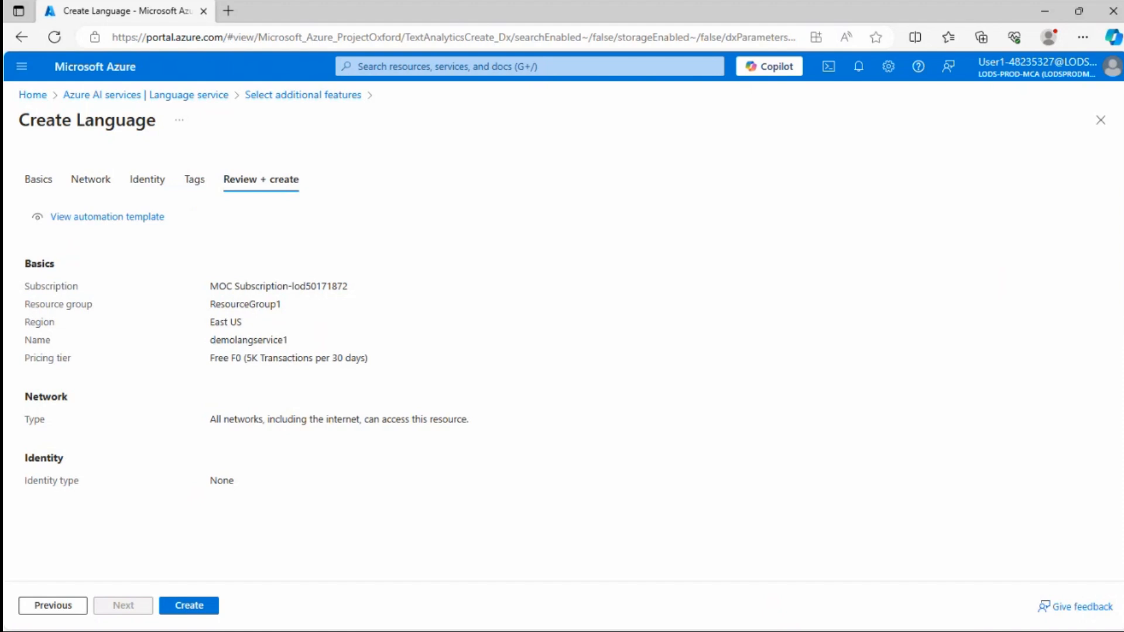
click(191, 606)
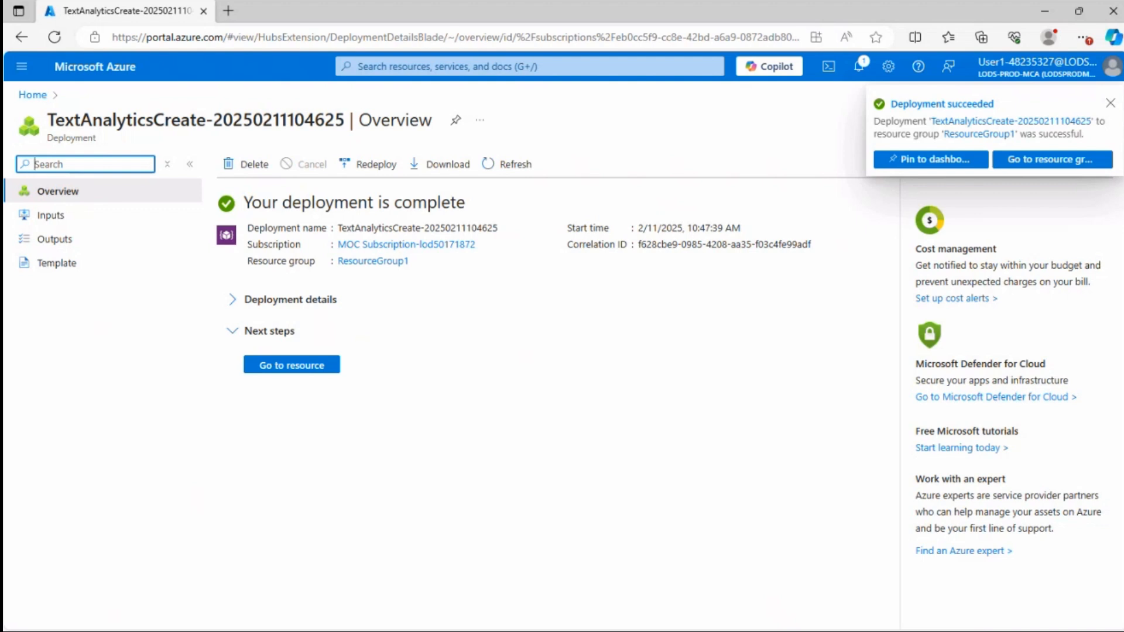
Go to the new resource and open its Keys and Endpoint page under Resource Management
click(298, 368)
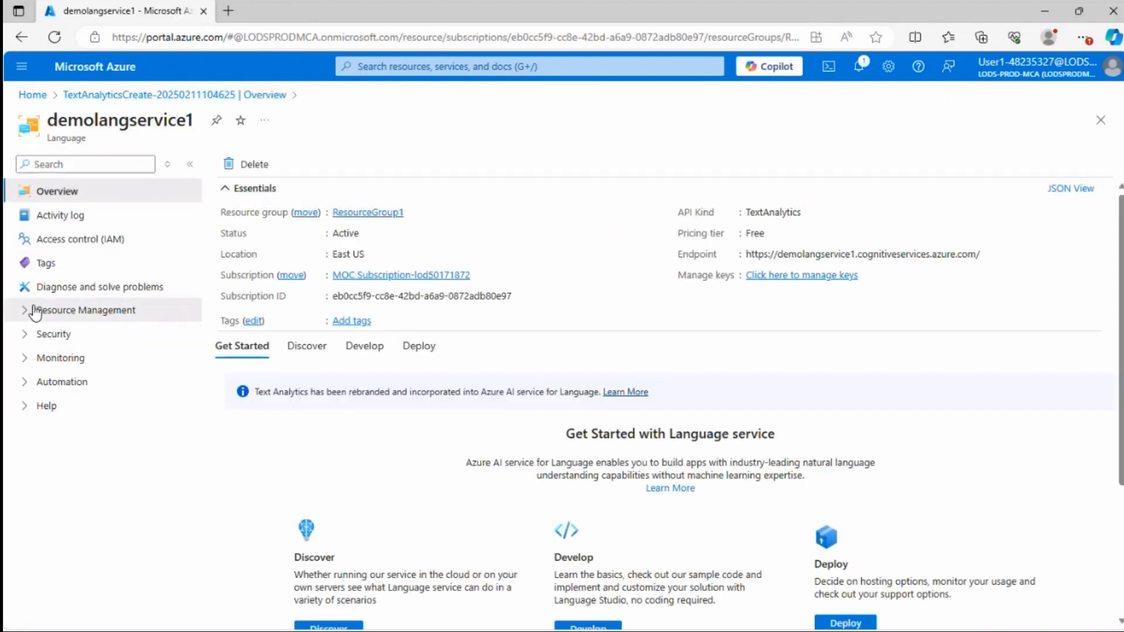
click(64, 310)
click(73, 358)
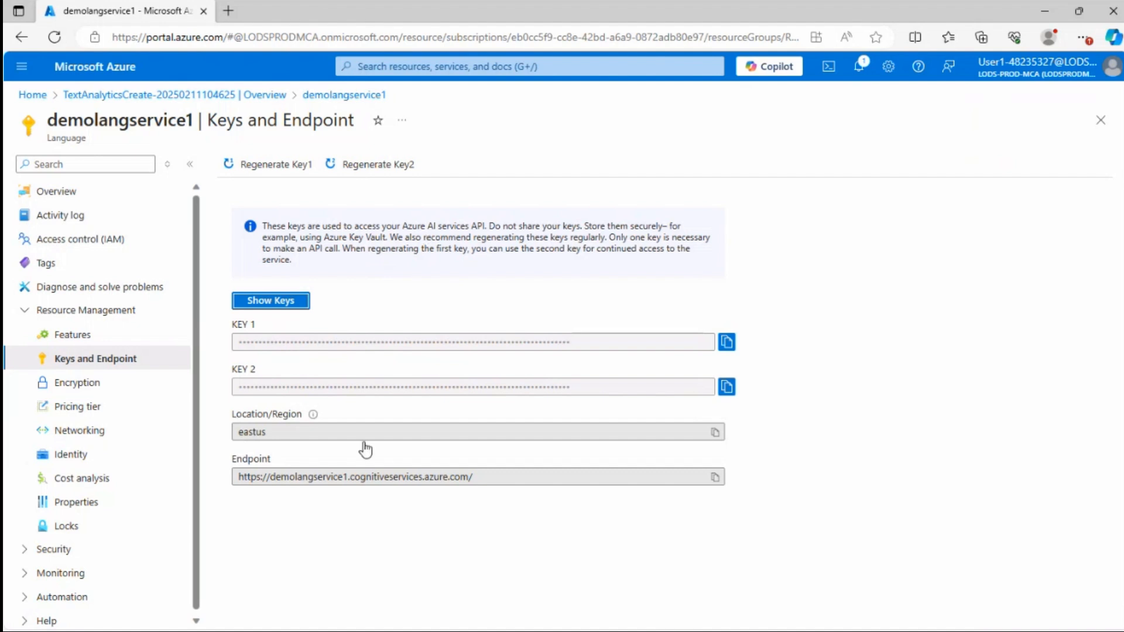
Highlight the resource's endpoint URL
click(426, 477)
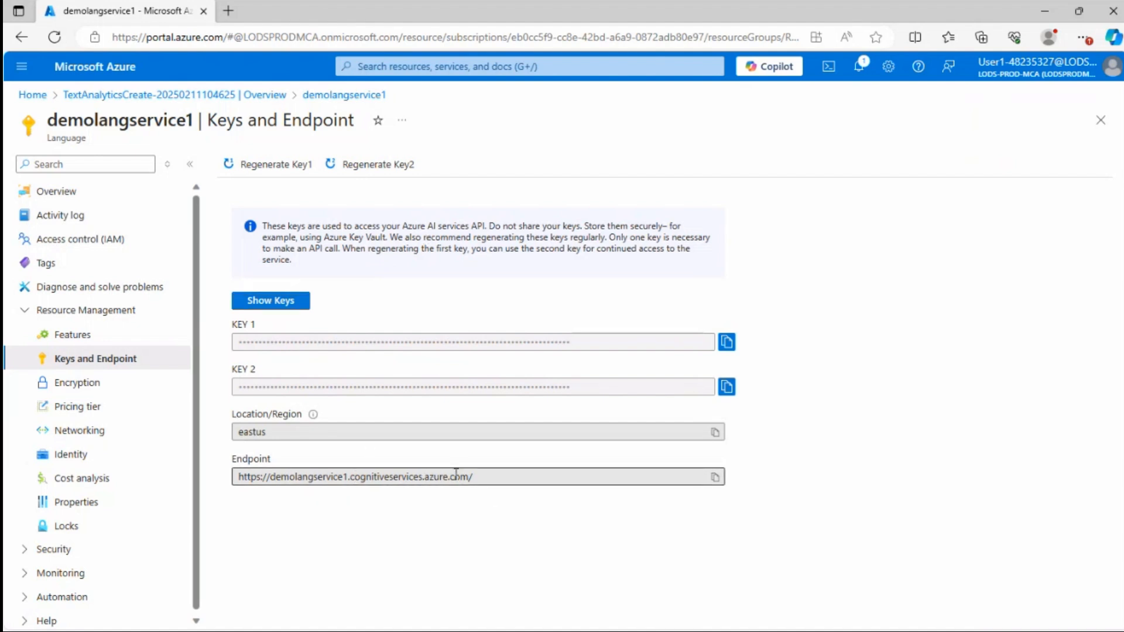
drag(475, 476, 206, 474)
click(307, 514)
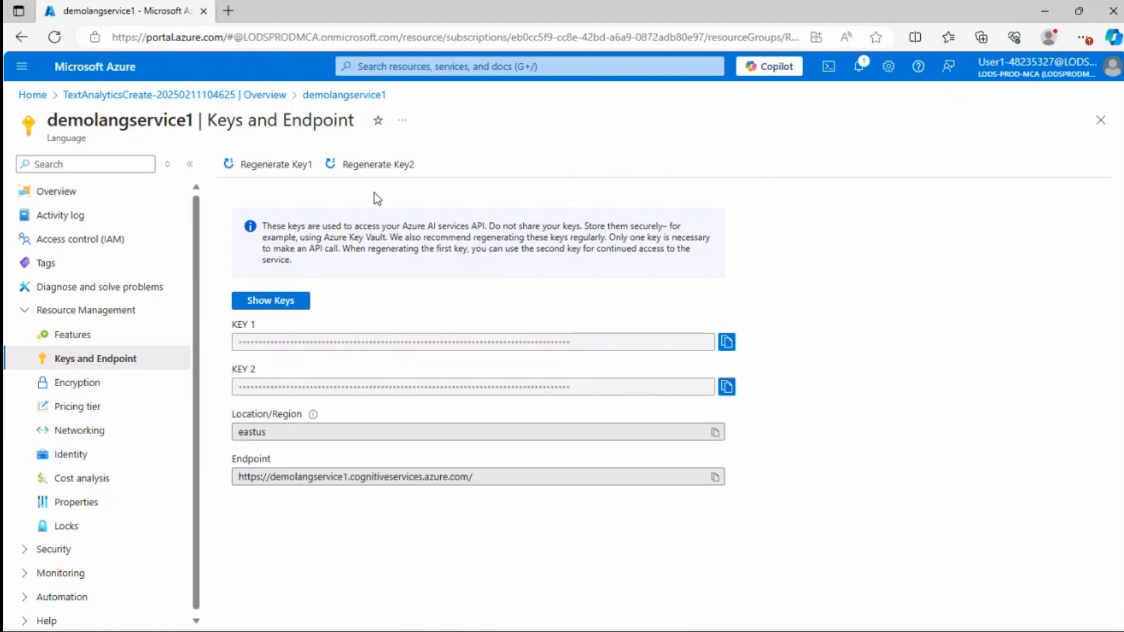
click(228, 11)
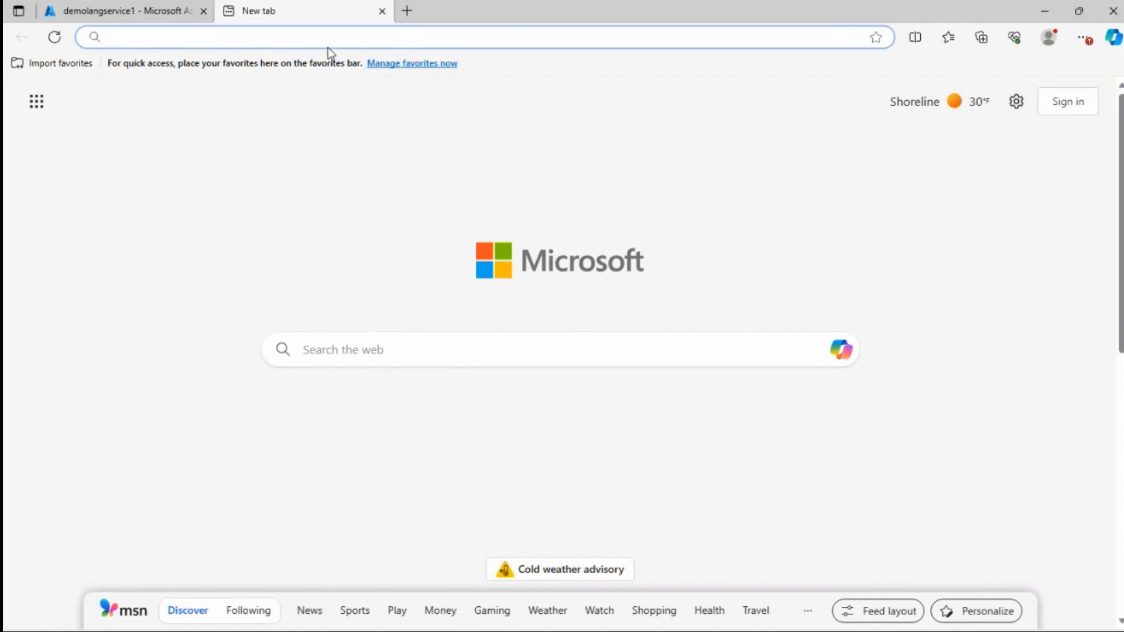
text(https://language.cognitive.azure.com/)
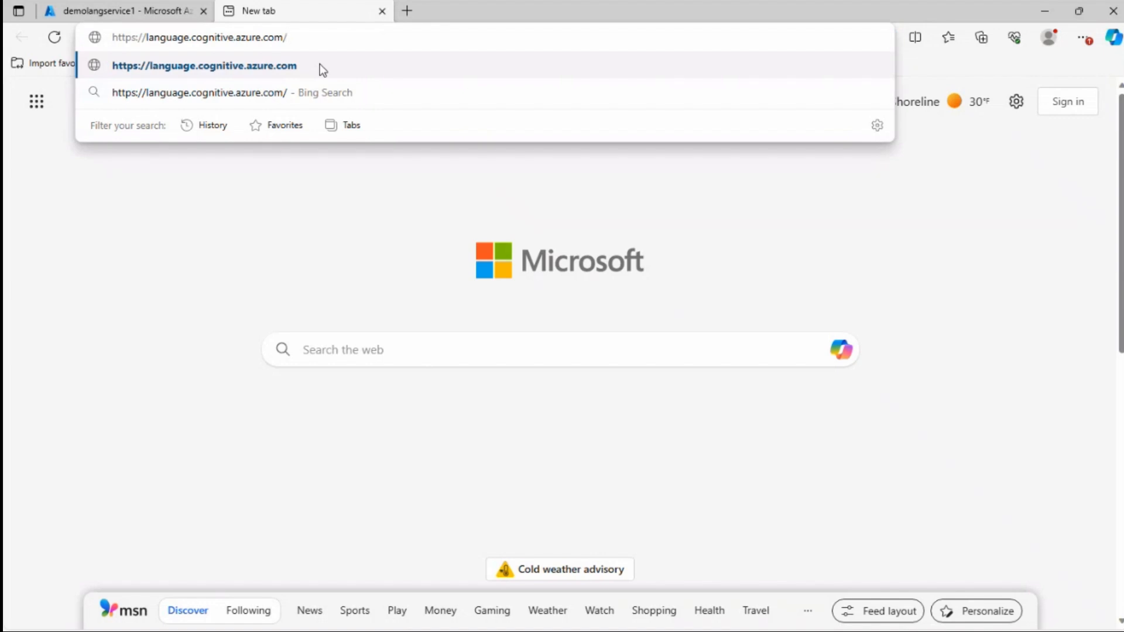
click(322, 68)
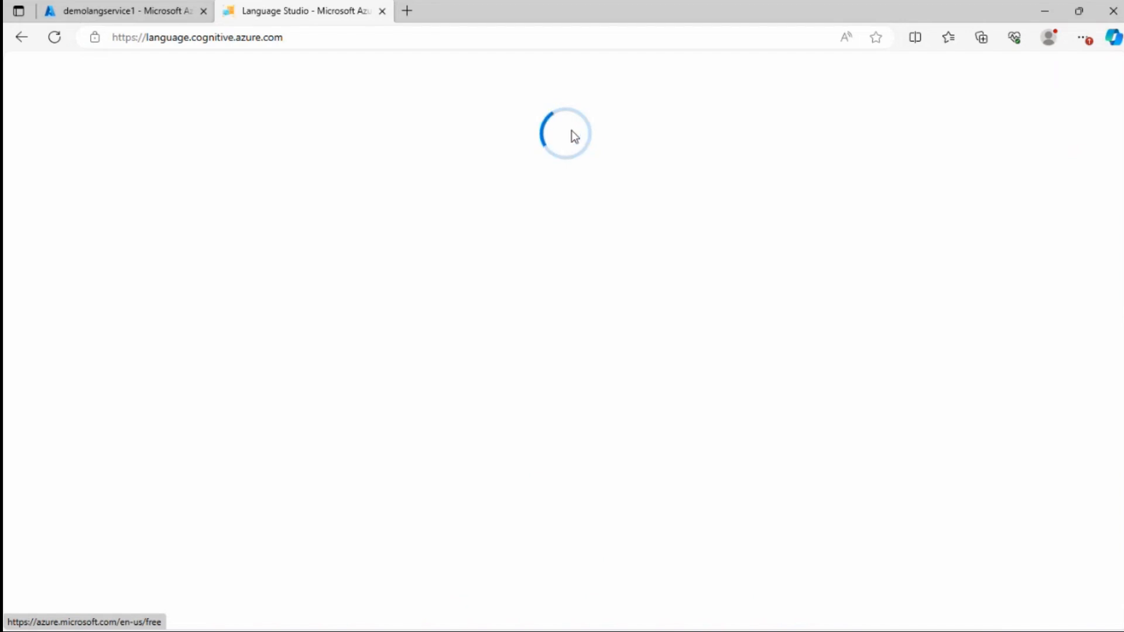
Sign in to Language Studio and close the welcome dialog
click(1097, 113)
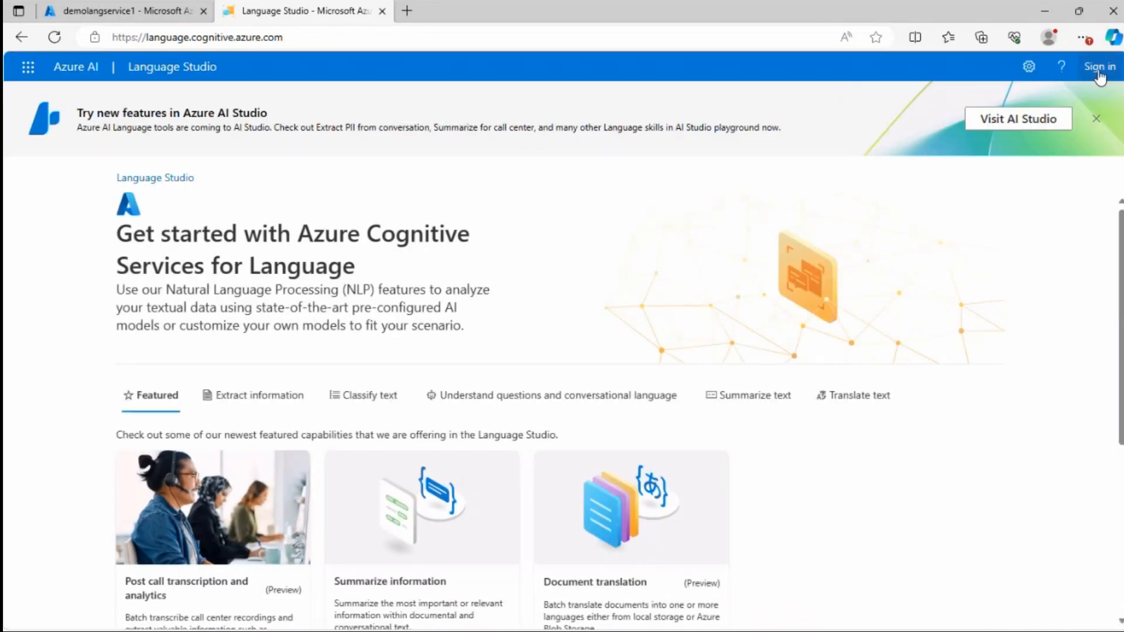
click(1099, 69)
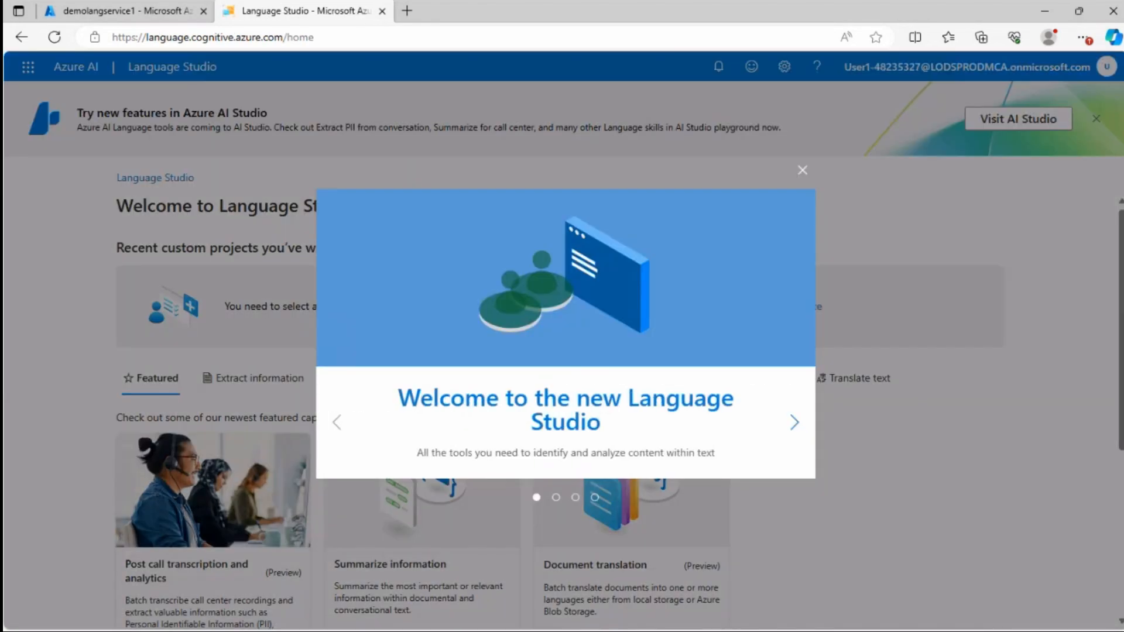
click(802, 171)
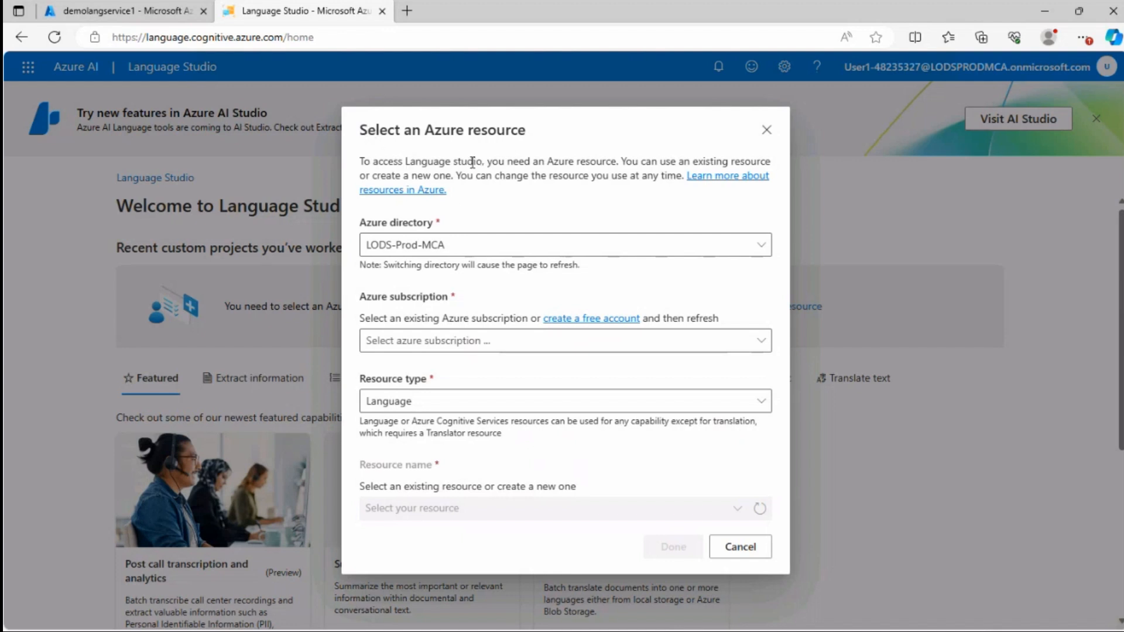
In the Azure resource selection dialog, keep the LODS-Prod-MCA directory and select the MOC subscription
click(460, 246)
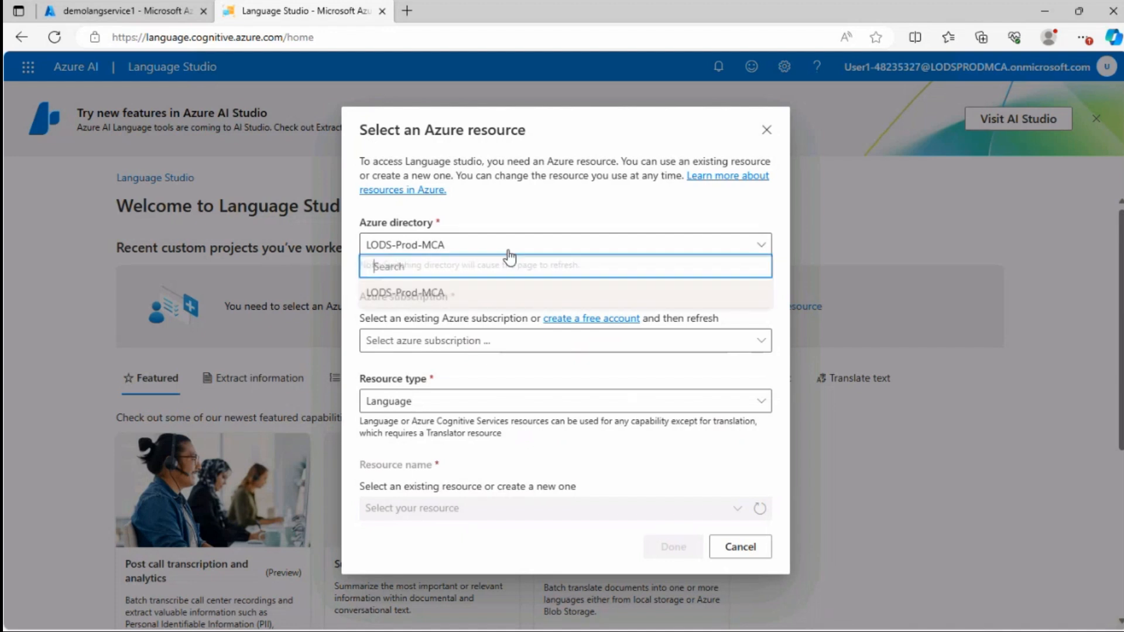
click(533, 211)
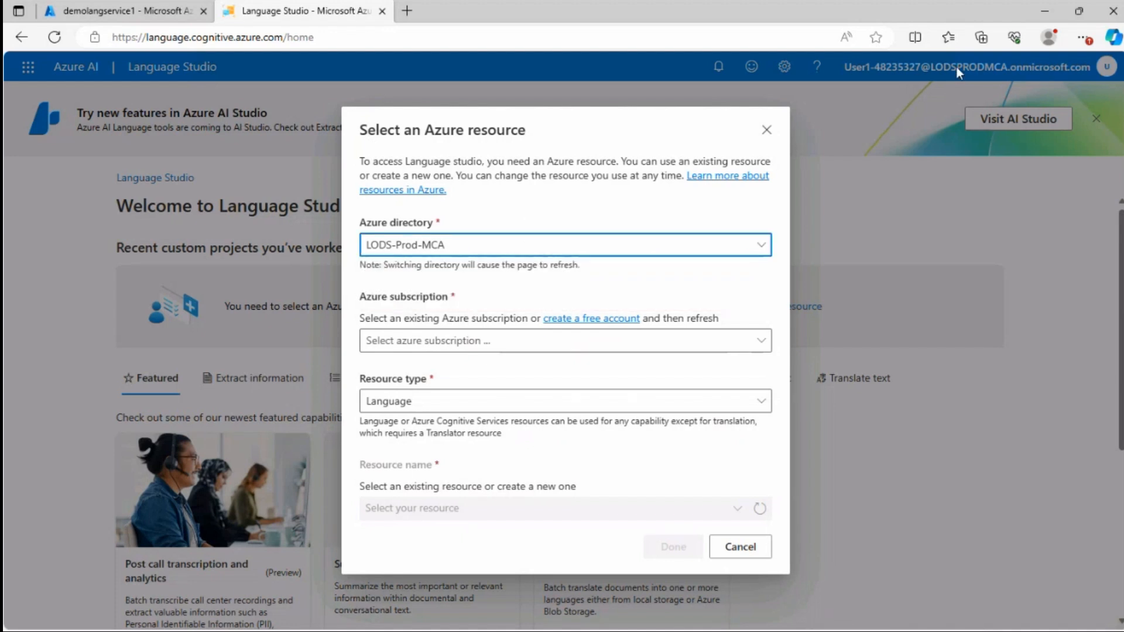
click(447, 343)
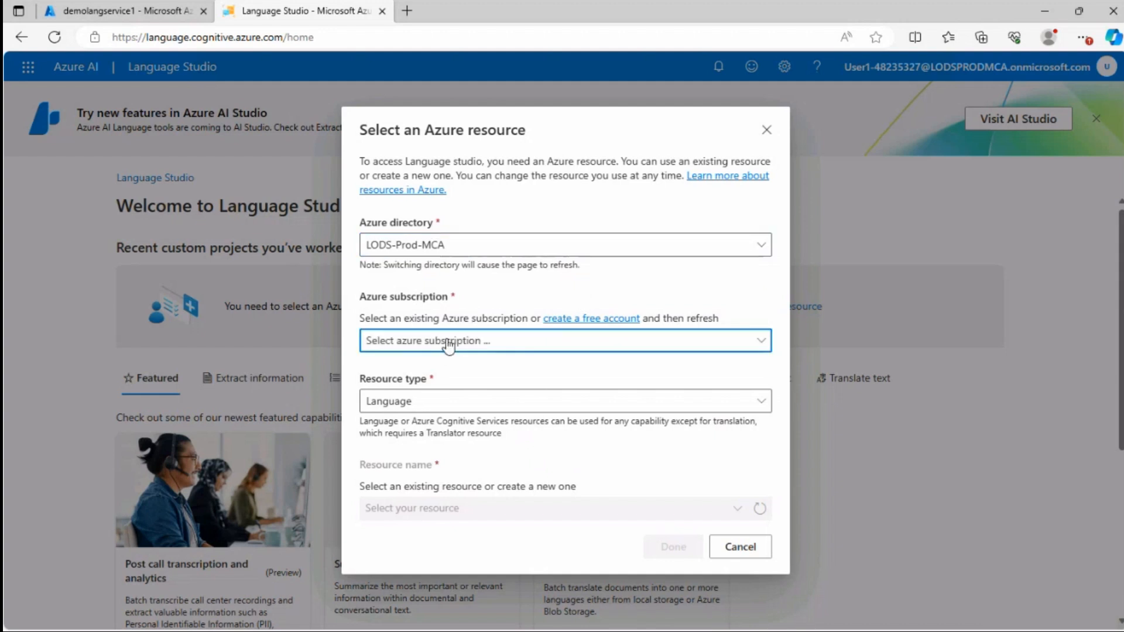
click(454, 389)
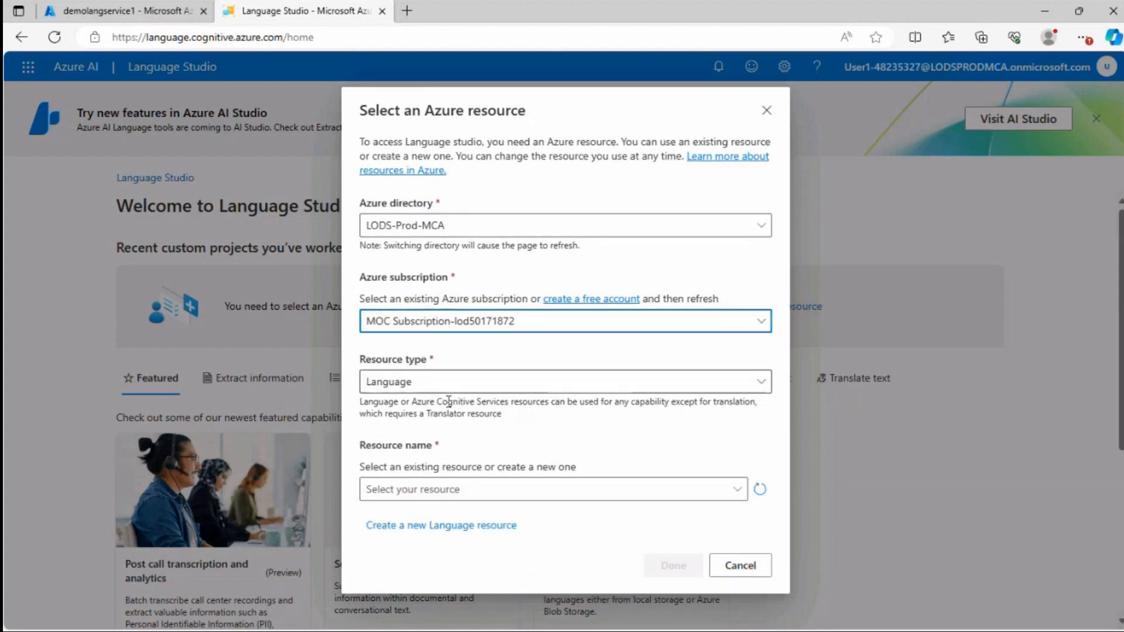
Set the resource type to Language, select the demolangservice1 resource, finish the selection and dismiss the tip
click(452, 382)
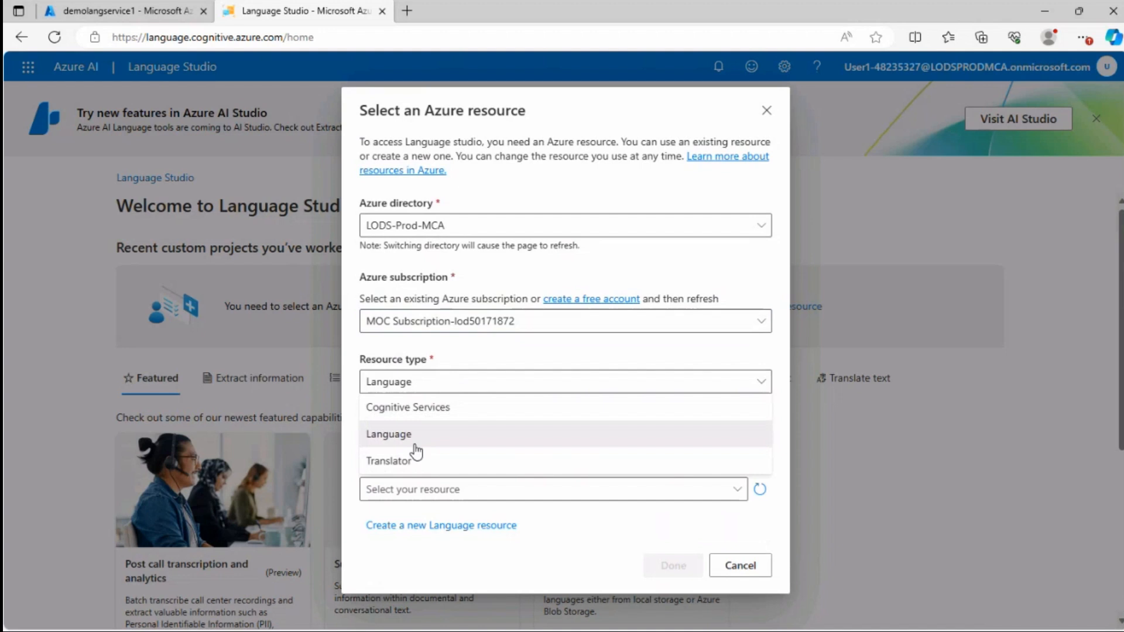
click(415, 432)
click(424, 490)
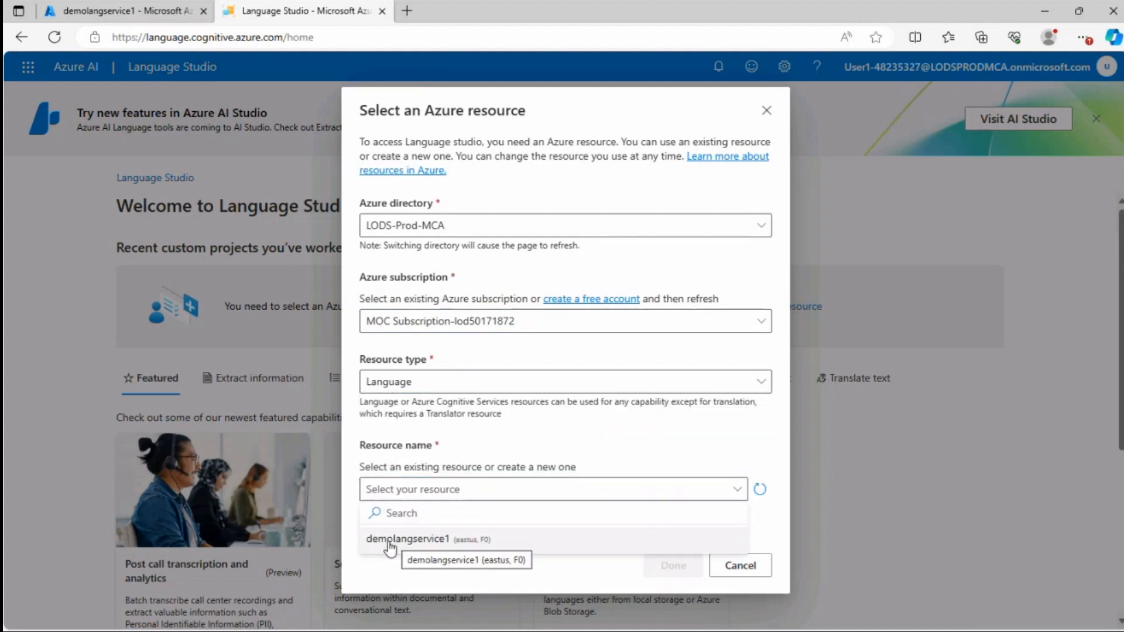
click(398, 541)
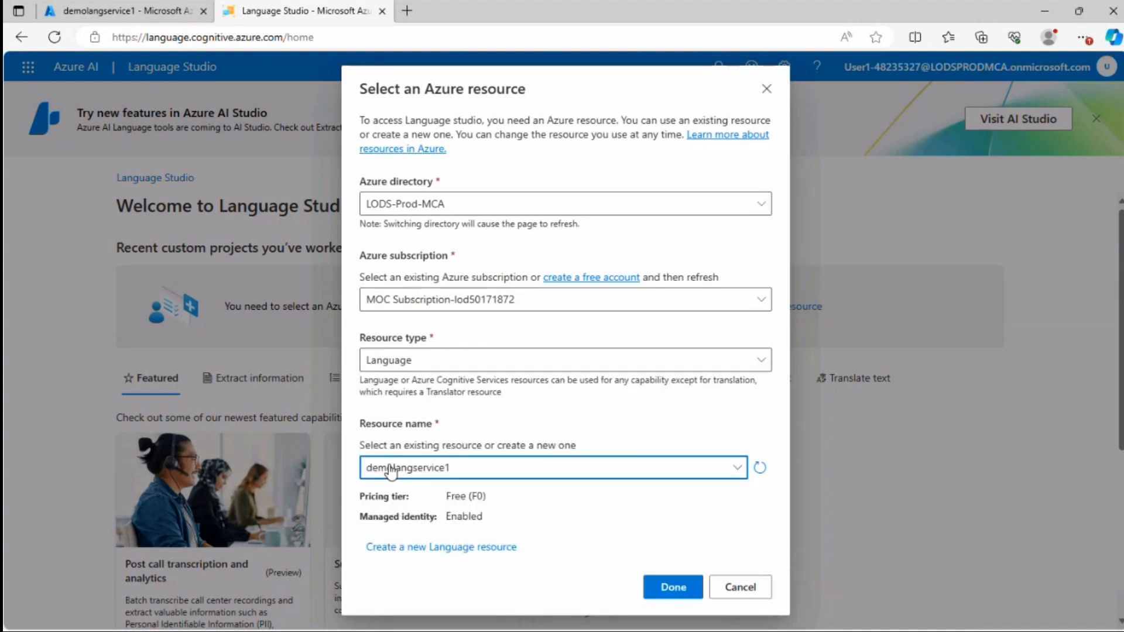
click(674, 587)
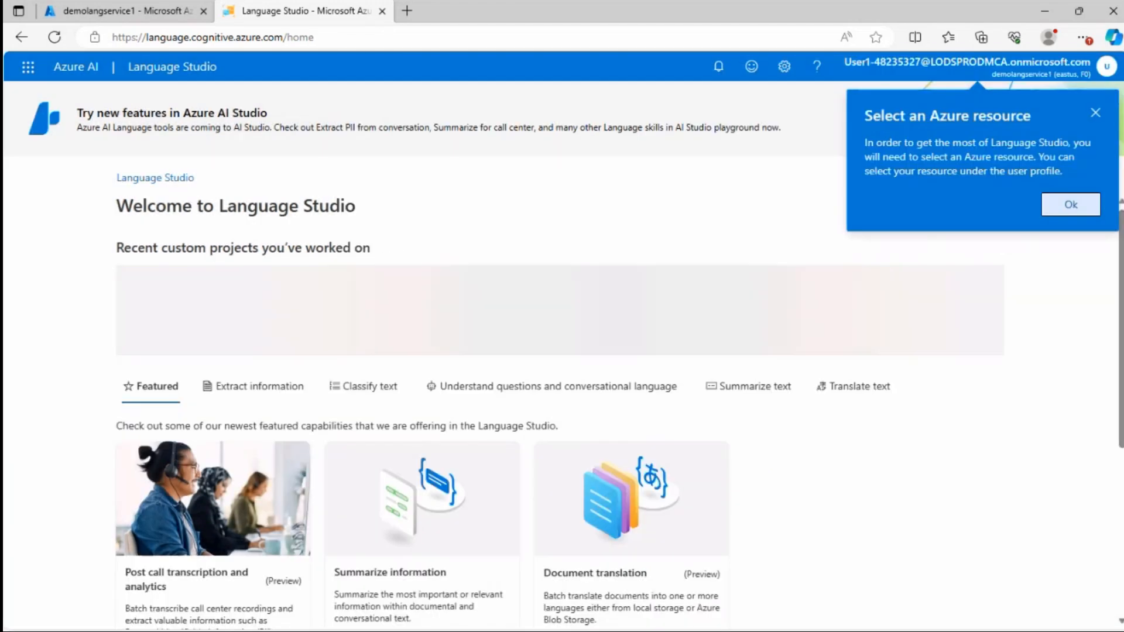
click(1096, 113)
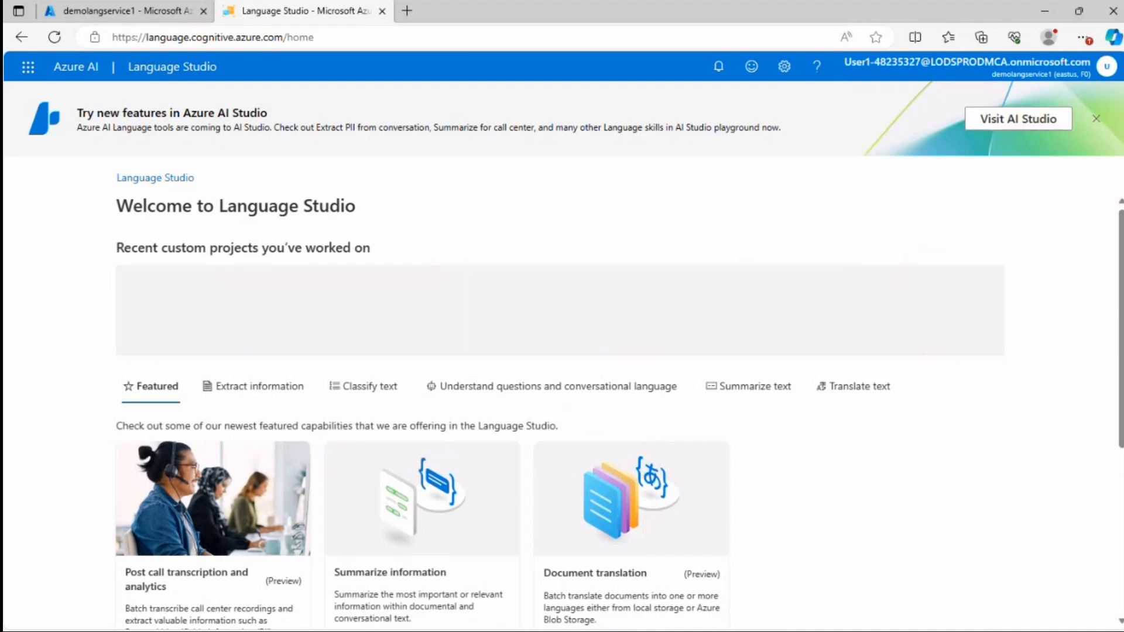
Review the LODS-Prod-MCA directory and the demolangservice1 resource in Settings, then return to the Language Studio home page
click(776, 63)
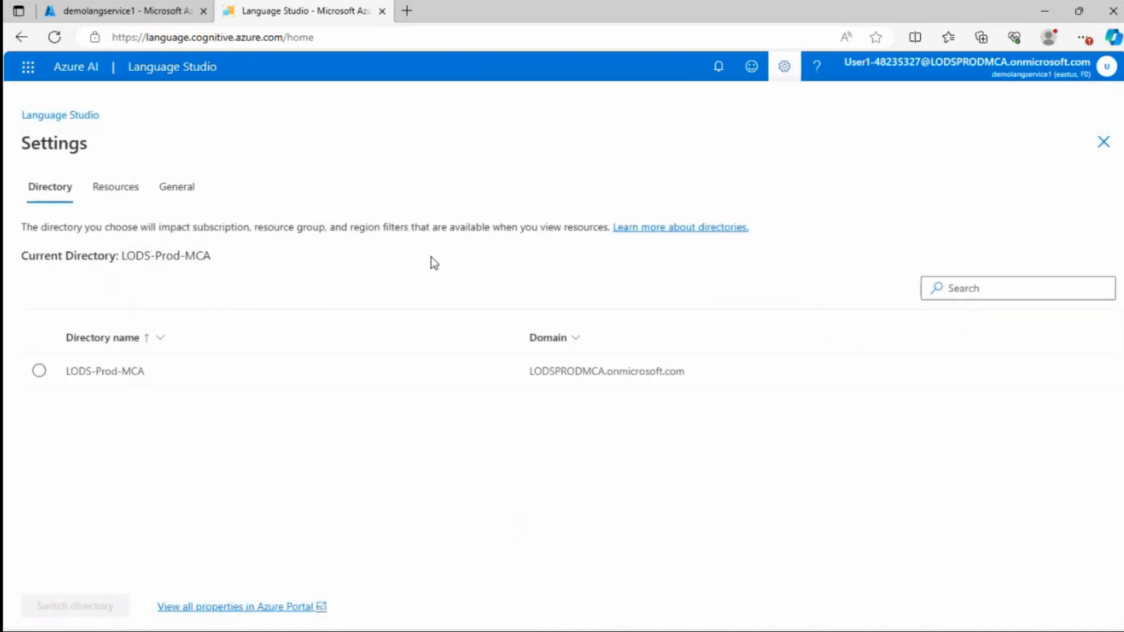
click(39, 371)
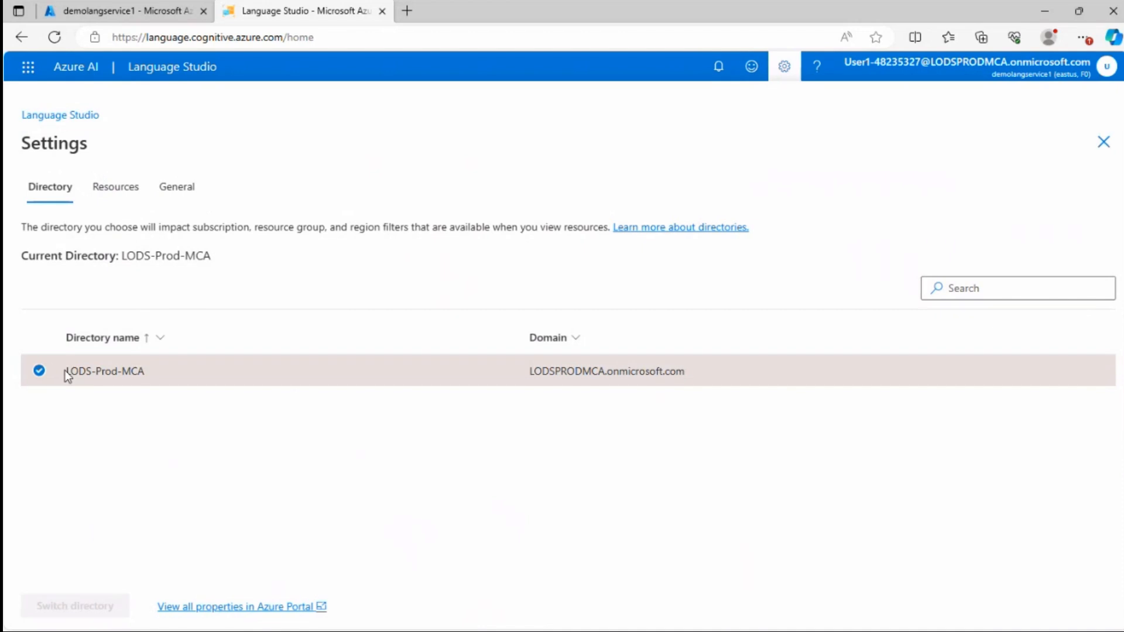
drag(165, 375, 86, 371)
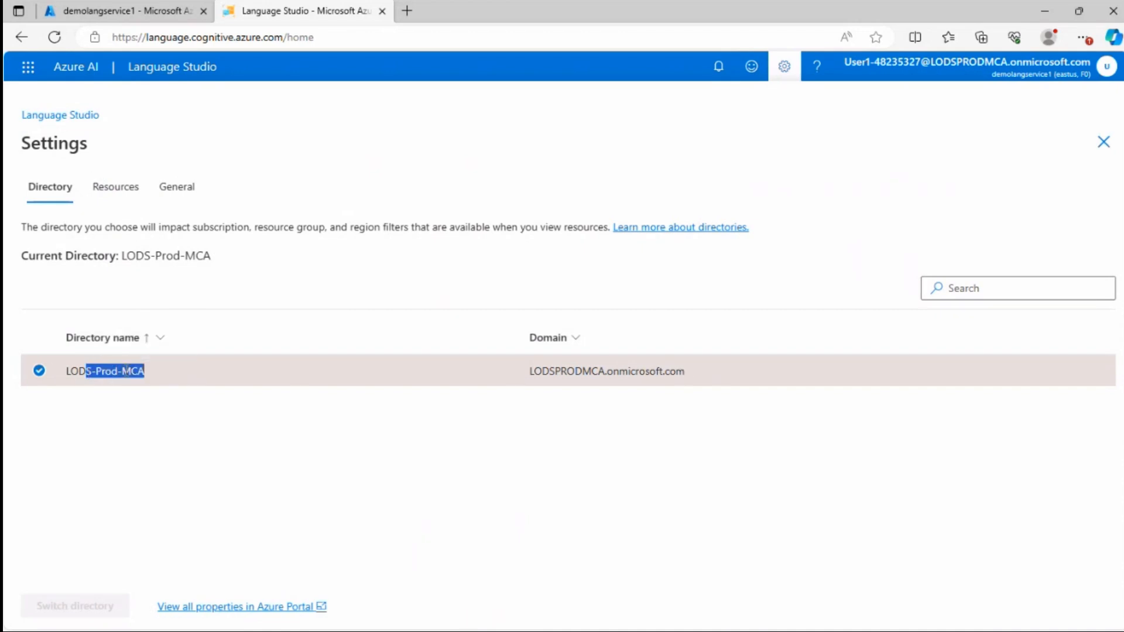
click(115, 188)
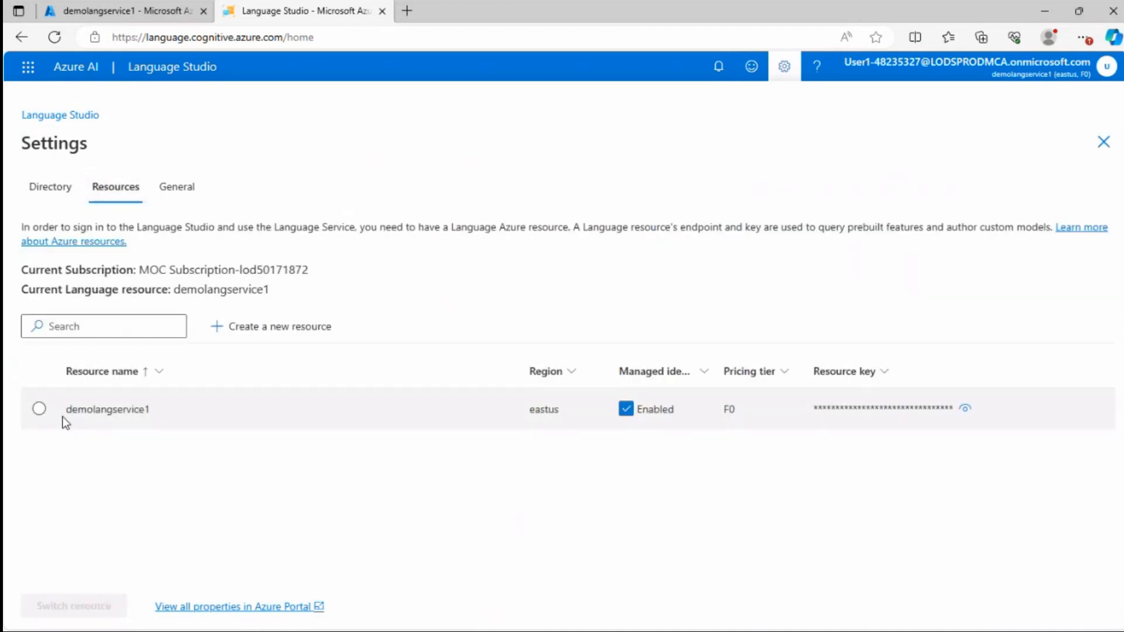
click(46, 409)
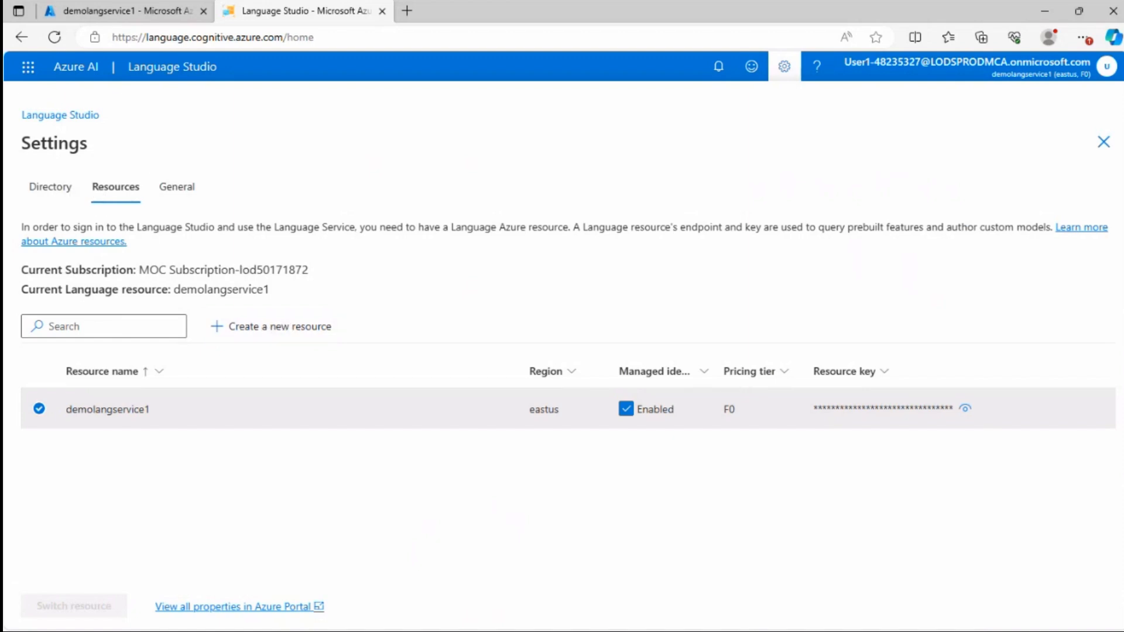
click(61, 120)
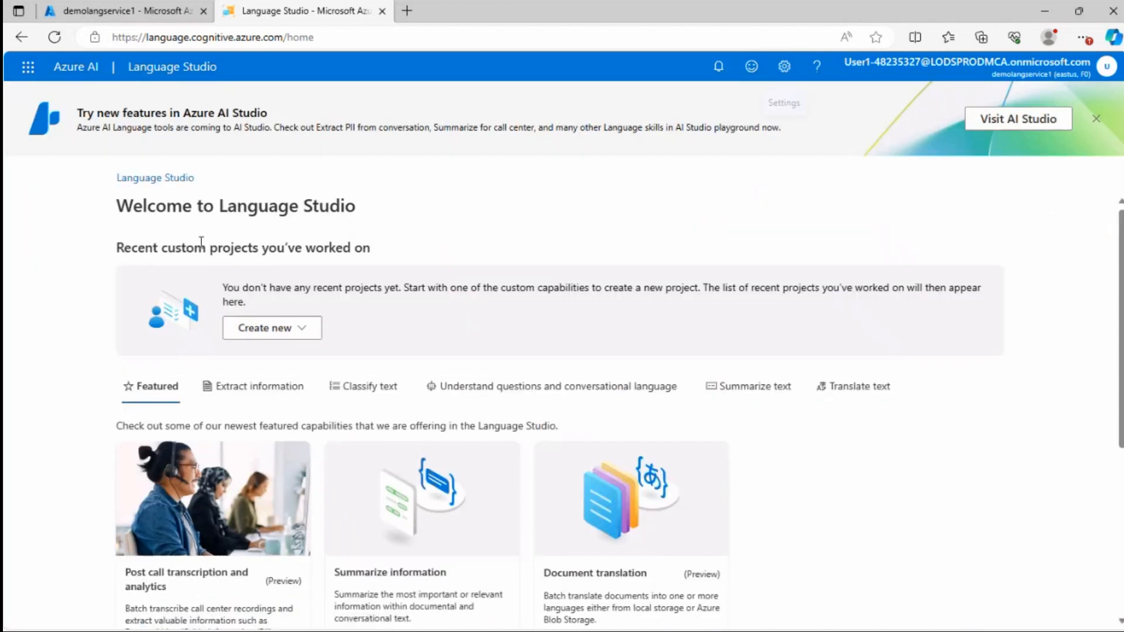
Start a new Custom question answering project and choose to connect an Azure search resource
click(297, 333)
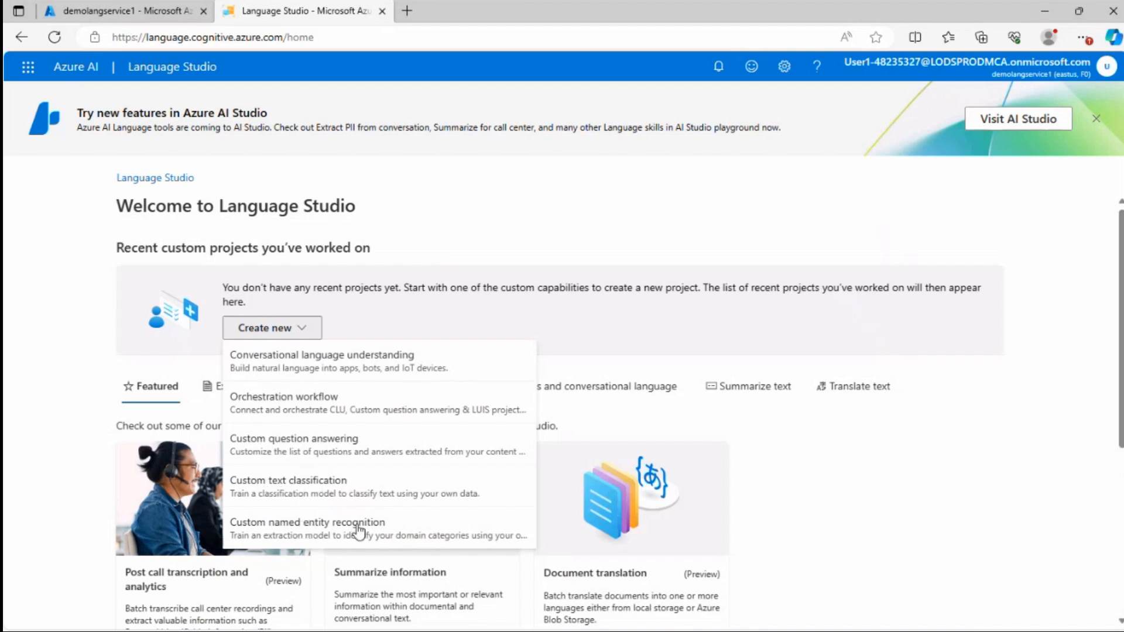
click(288, 443)
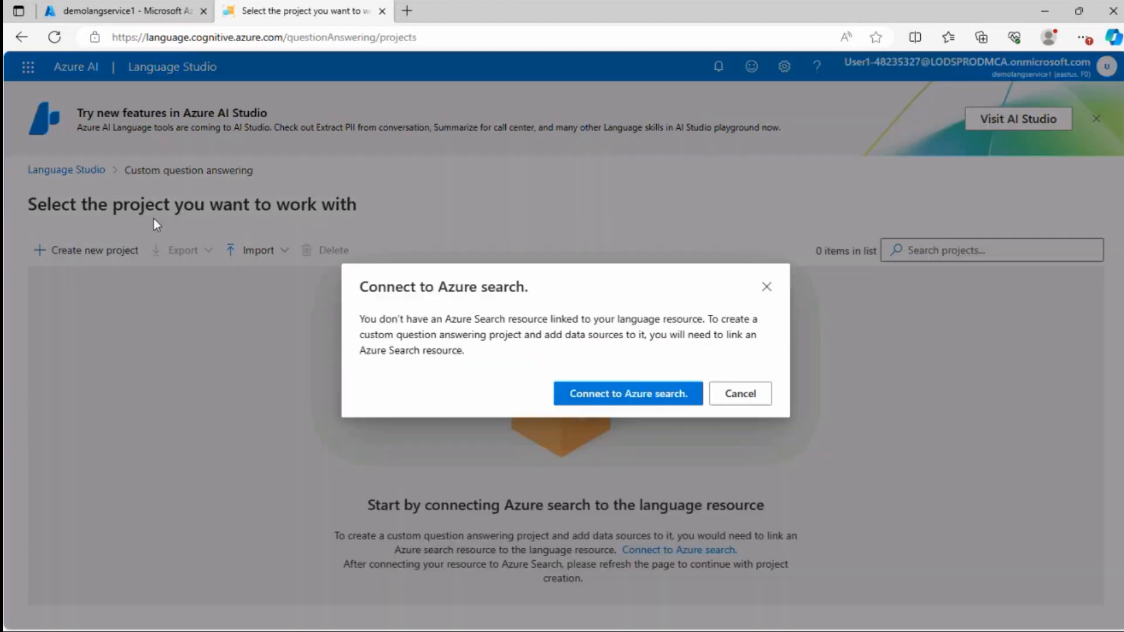
click(376, 289)
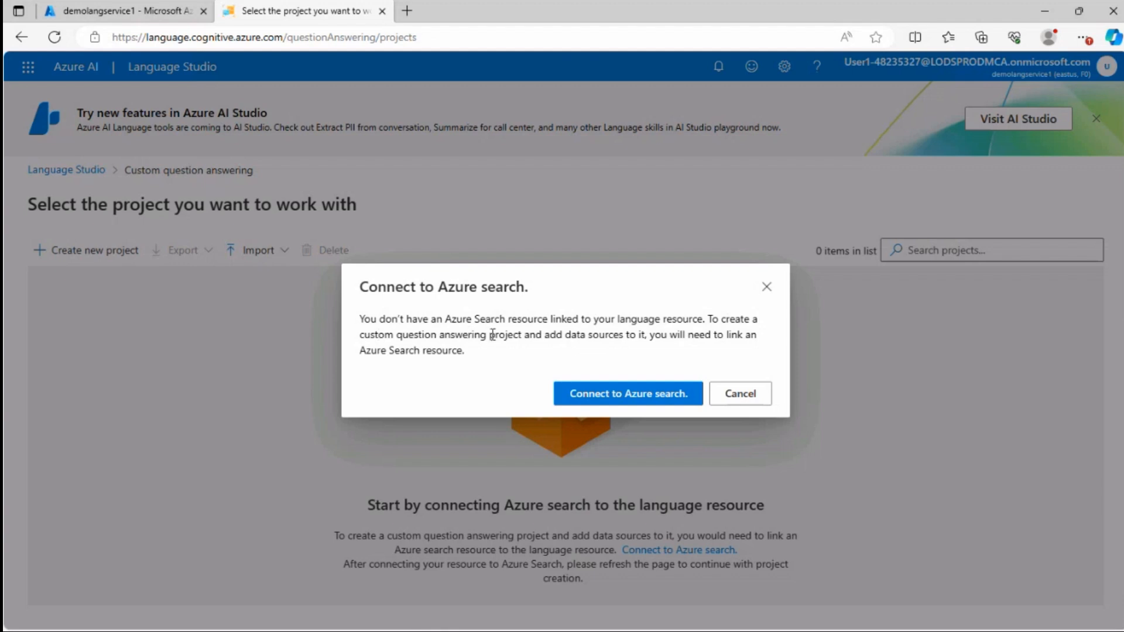
click(623, 396)
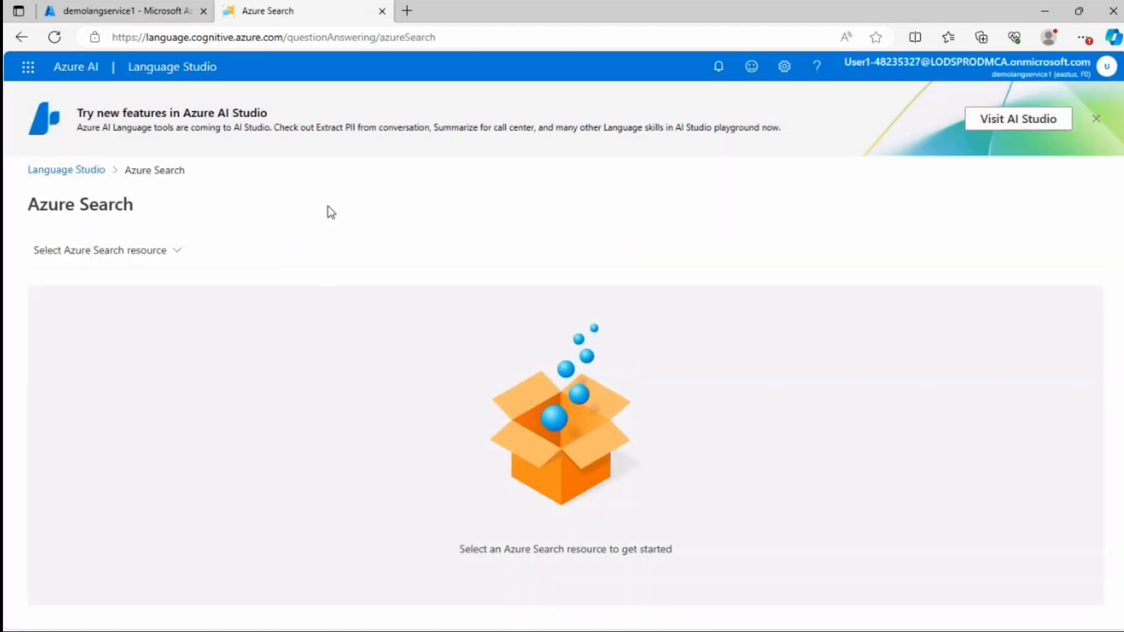
Begin creating a new Azure Search resource and name the service bobbiesearch
click(414, 299)
click(178, 250)
click(91, 283)
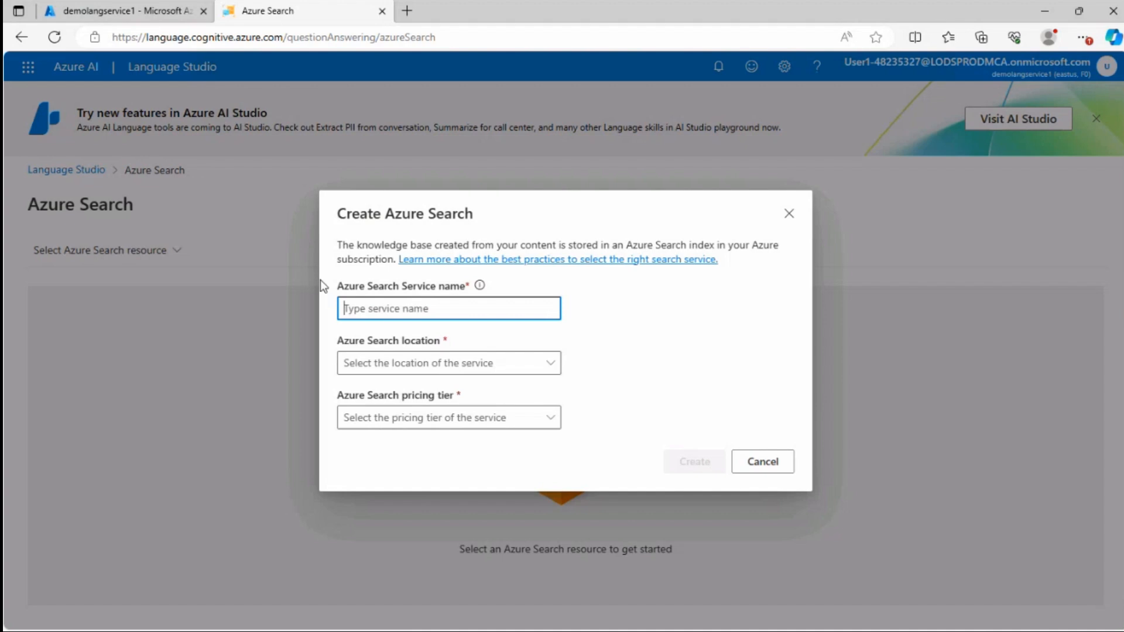
text(Bopbbi)
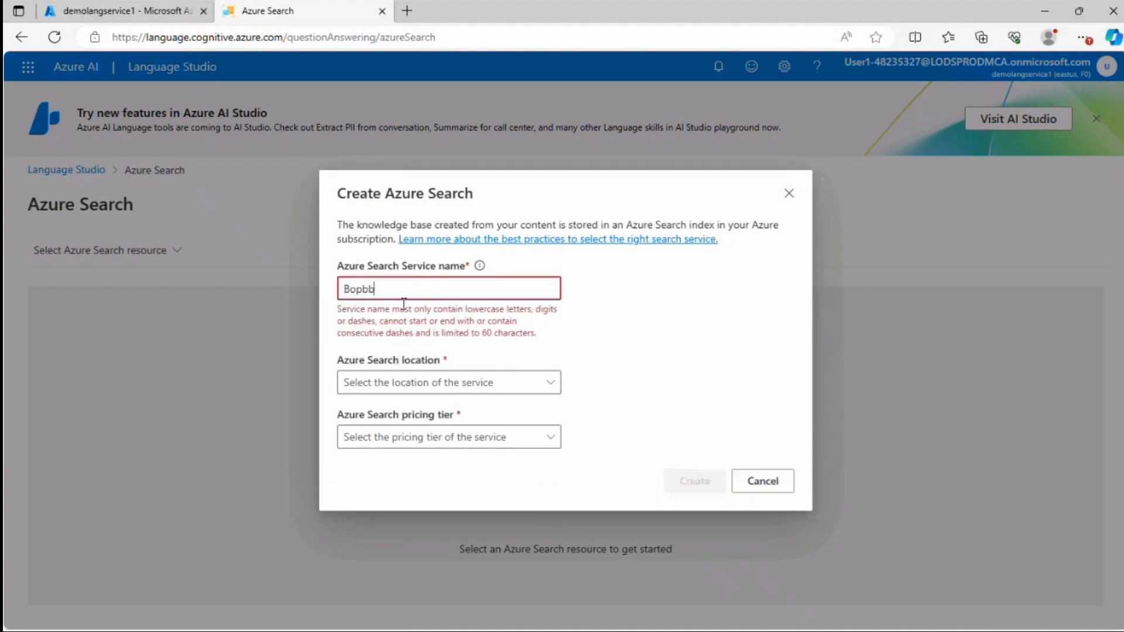
key(BackSpace)
key(BackSpace)
key(BackSpace)
key(BackSpace)
key(BackSpace)
key(BackSpace)
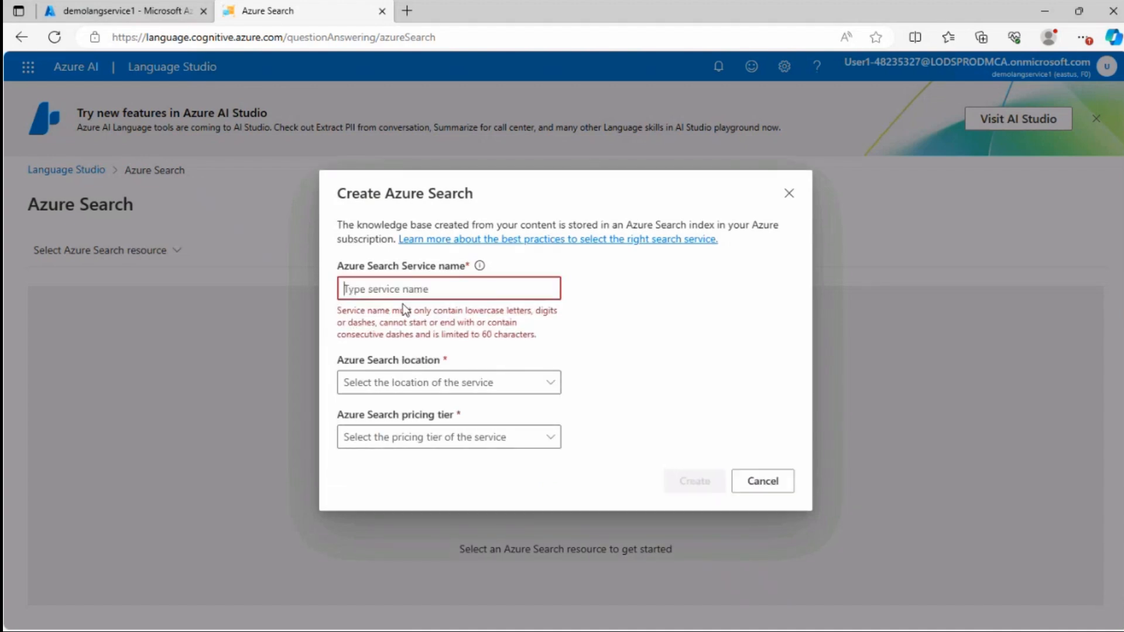
text(bobb)
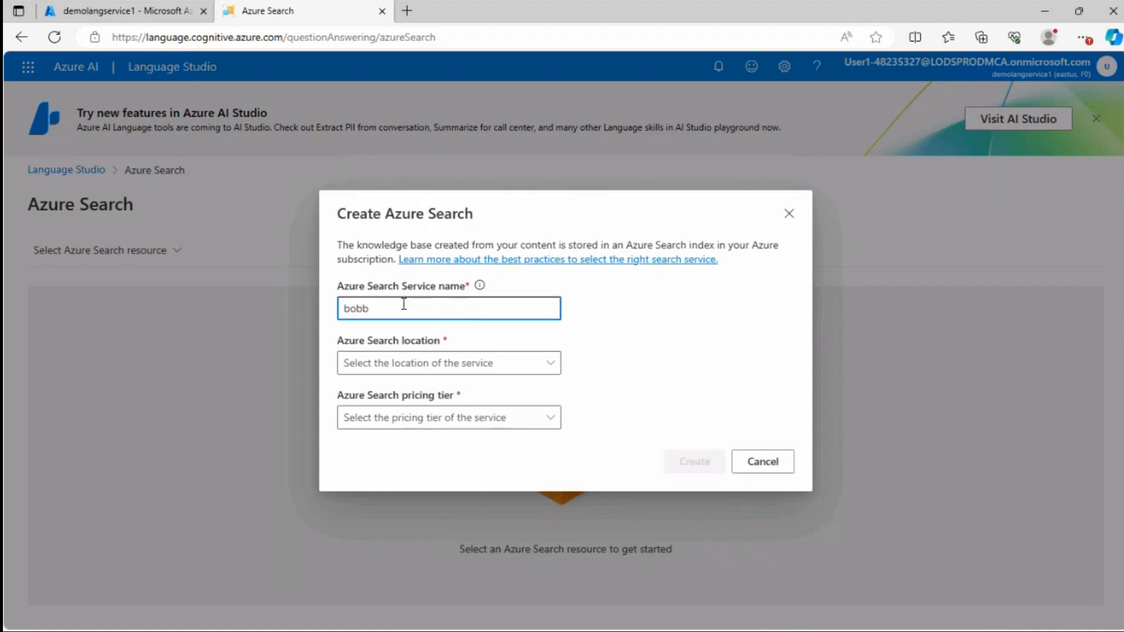
text(iesearch)
Set the search service location to eastus and pricing tier to Free (F0), create it and confirm selecting bobbiesearch
click(413, 366)
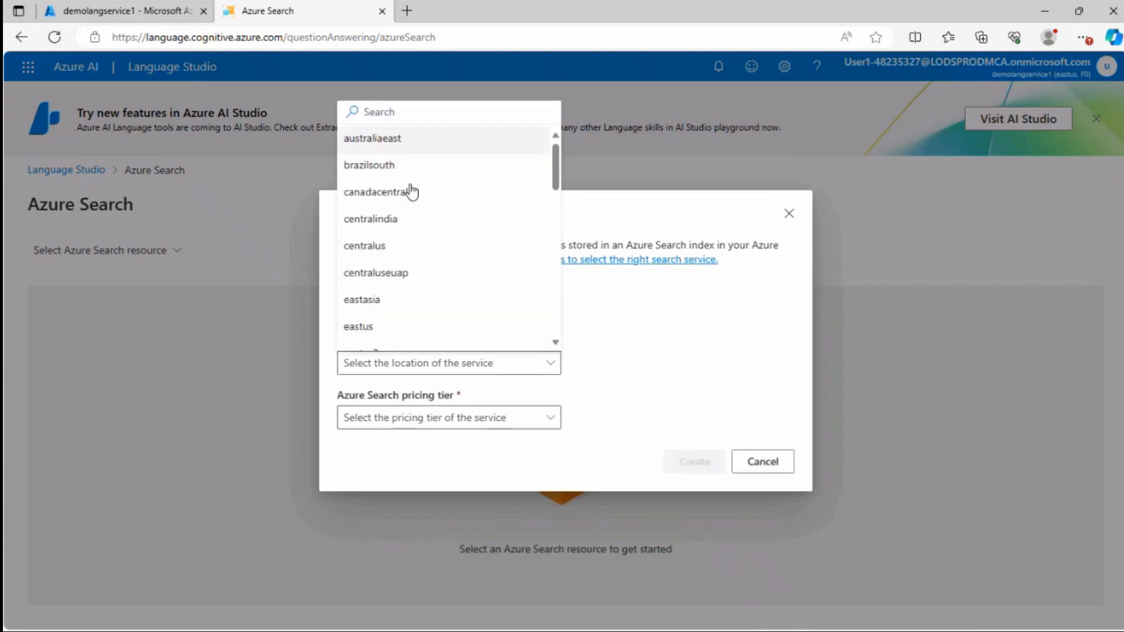
click(381, 326)
click(393, 425)
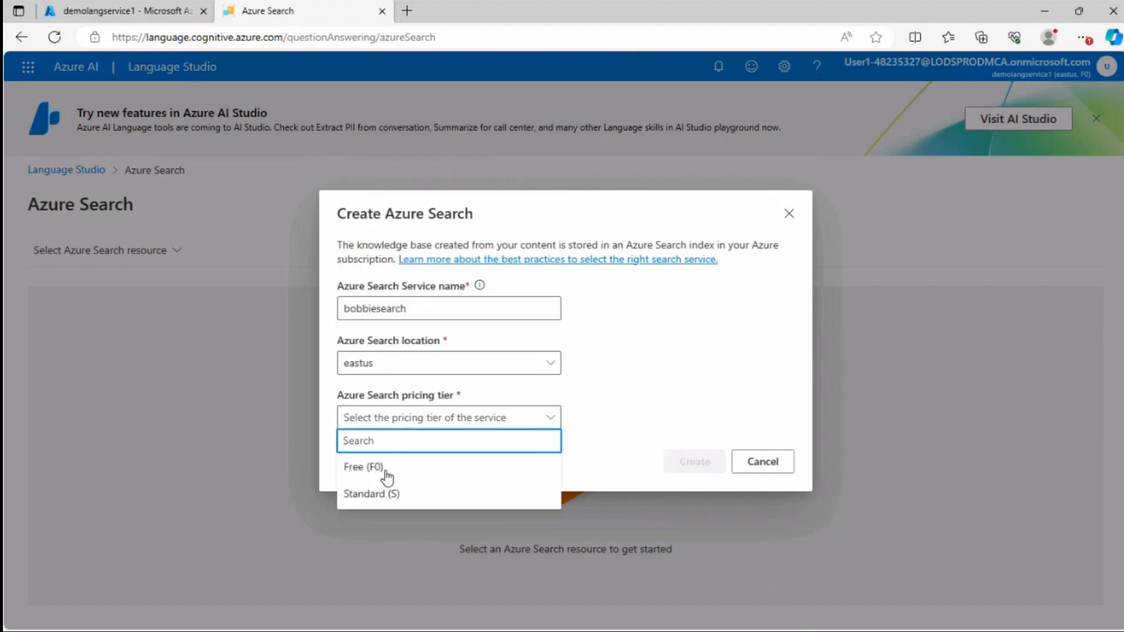
click(363, 467)
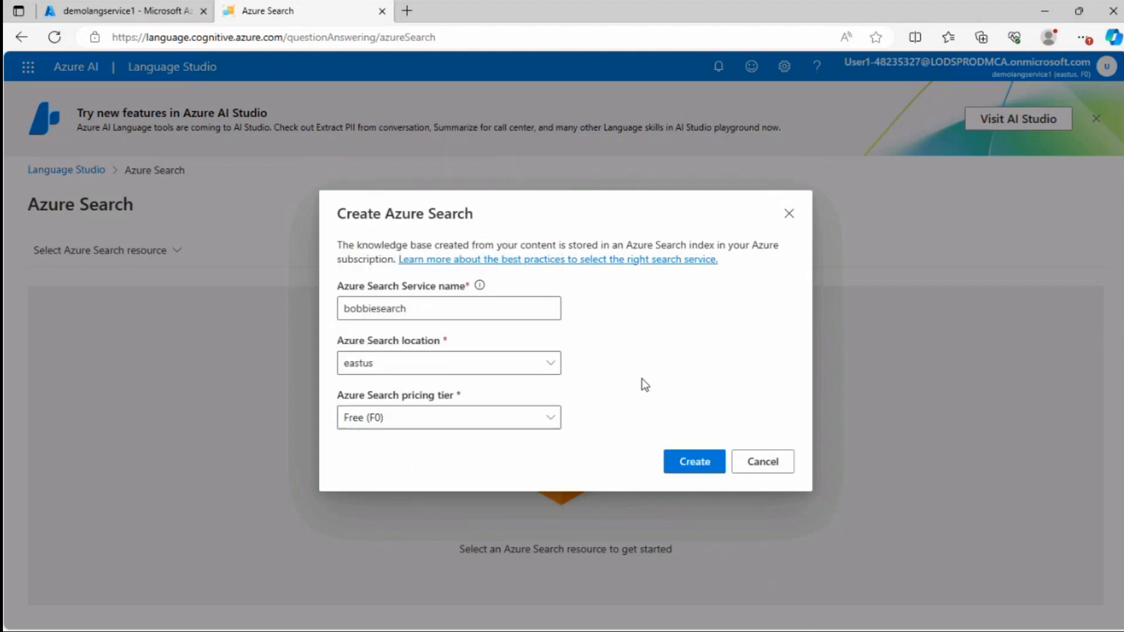
click(705, 459)
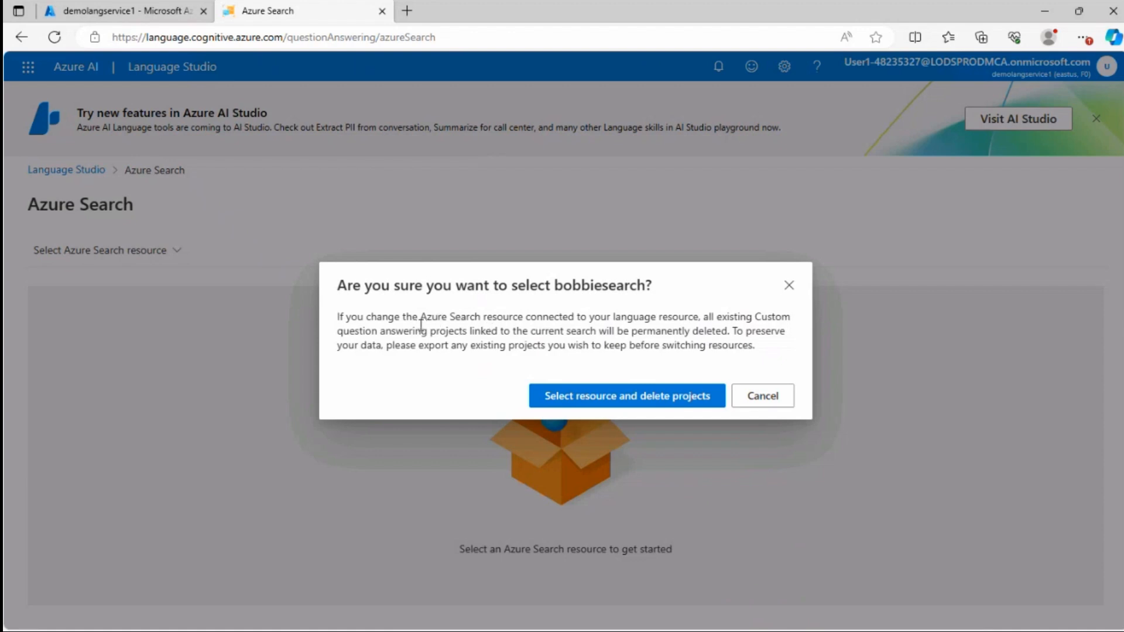
click(626, 398)
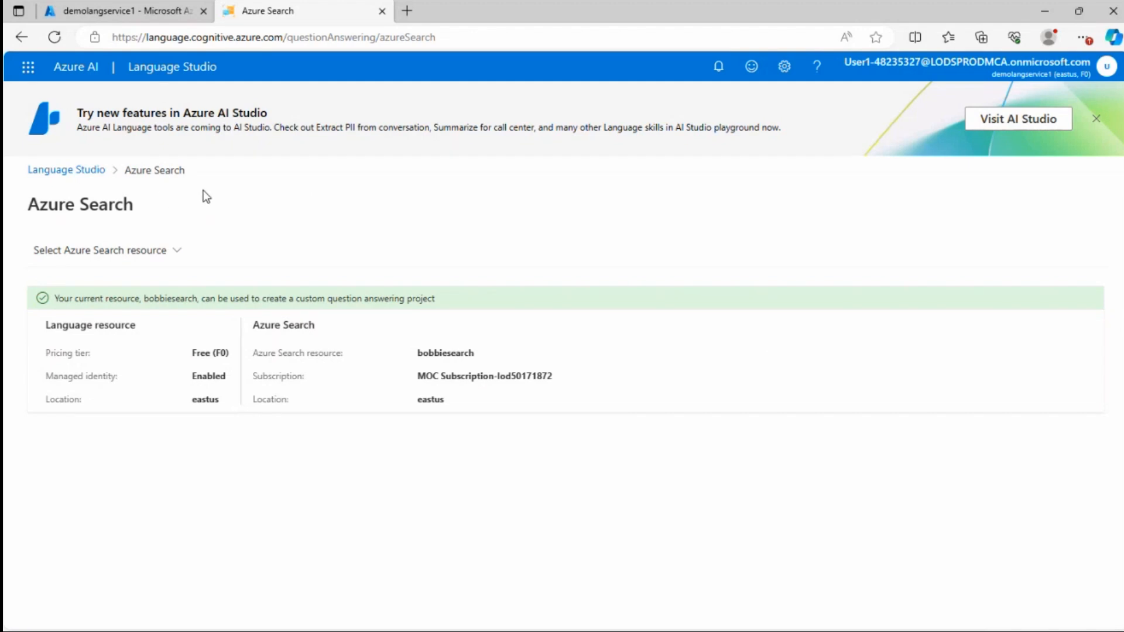
Return to the Language Studio home page and start a new Custom question answering project
click(171, 255)
click(169, 488)
click(123, 185)
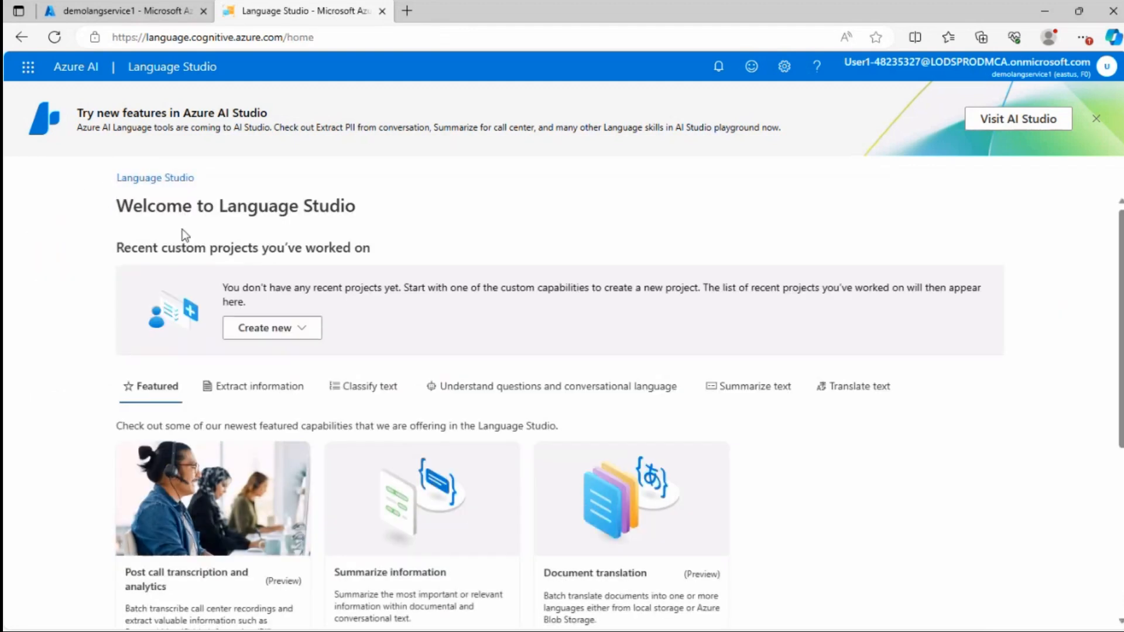
click(309, 332)
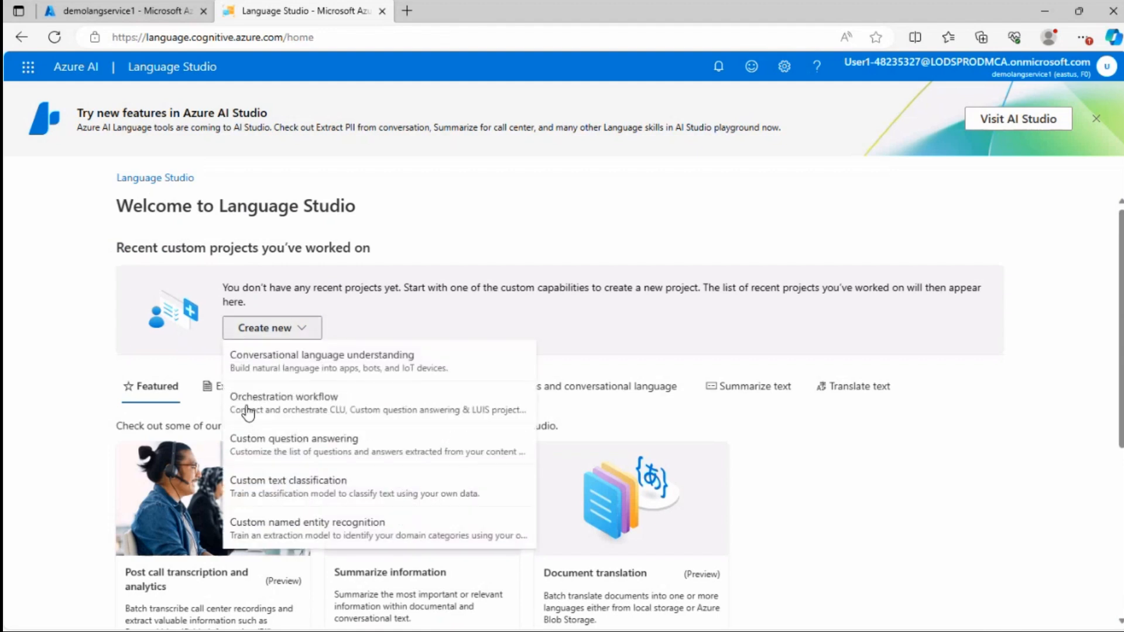
click(263, 448)
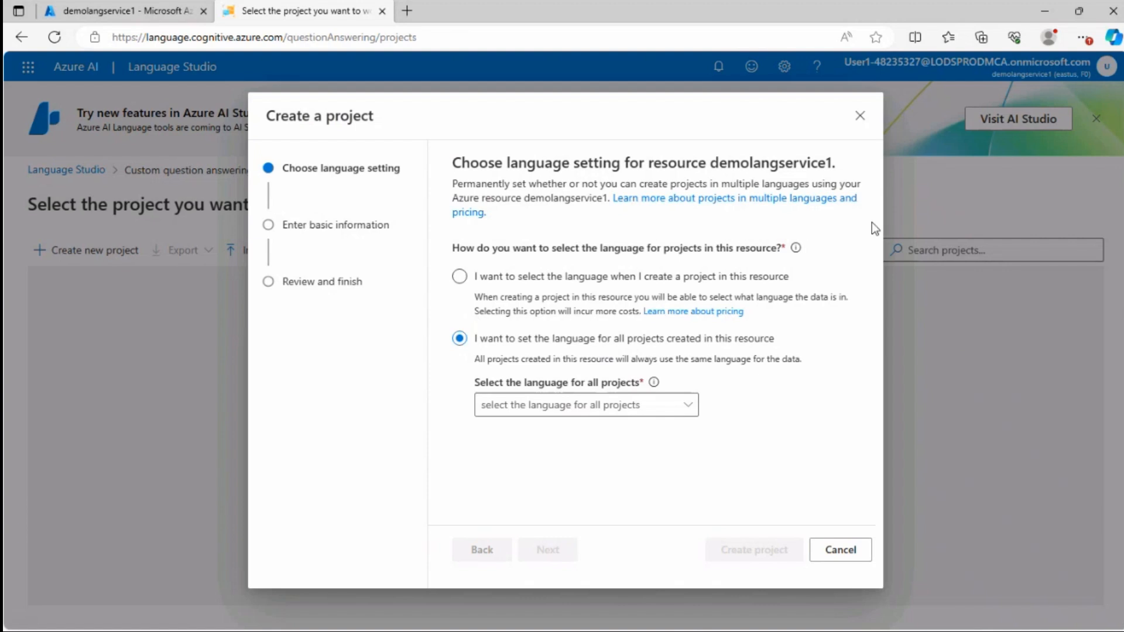
Choose to set one language for all projects in the resource, select English, and continue to the basic information page
drag(465, 251, 721, 259)
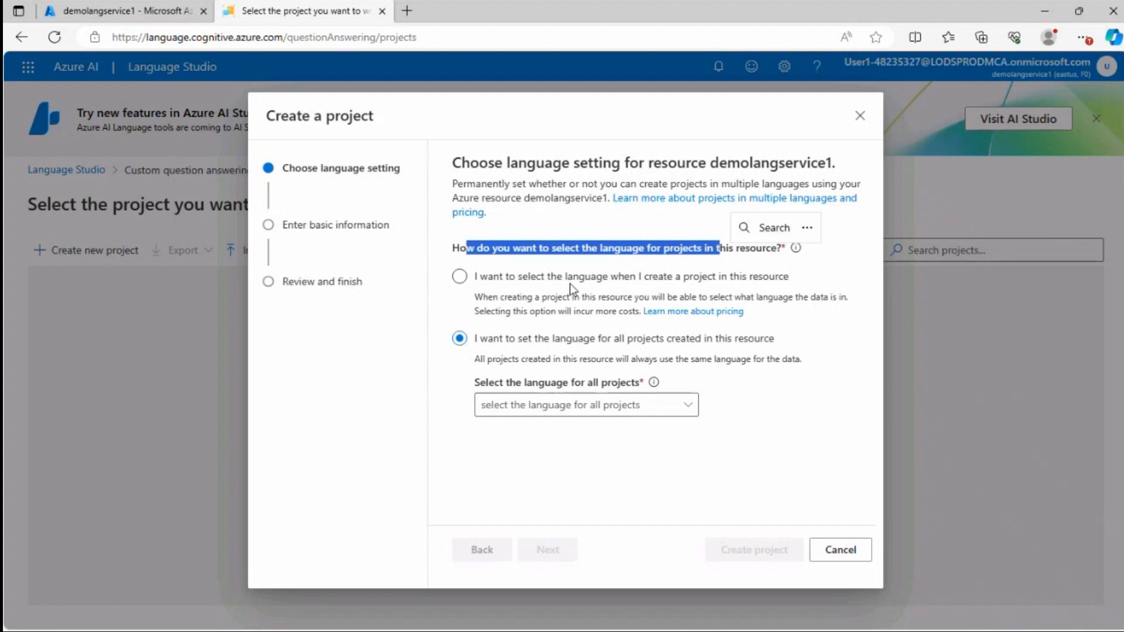
click(477, 282)
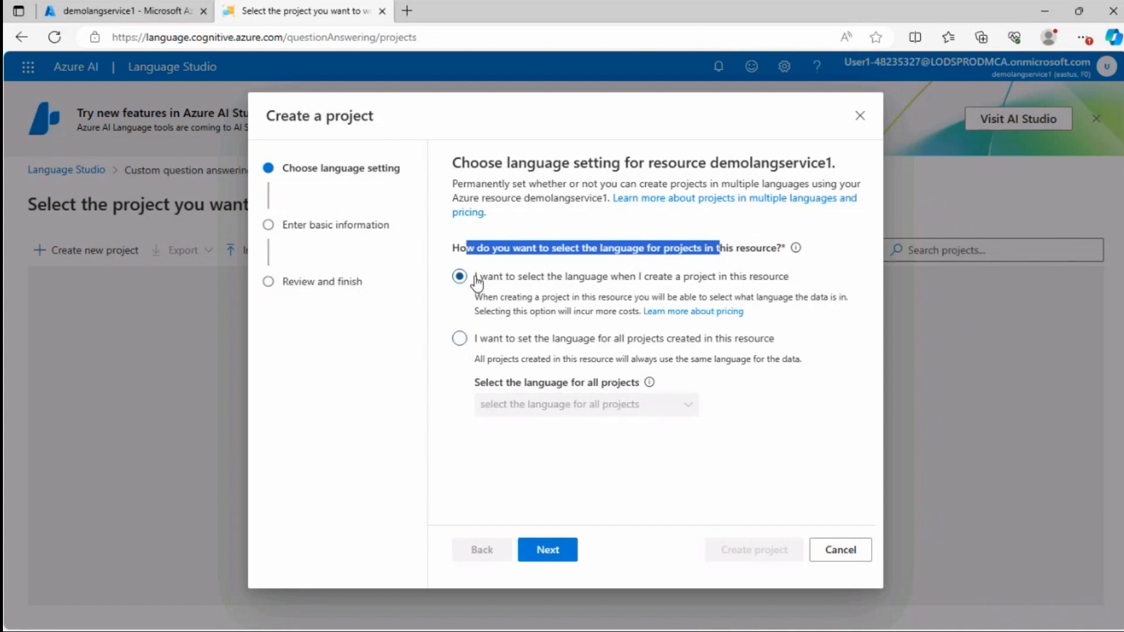
click(463, 341)
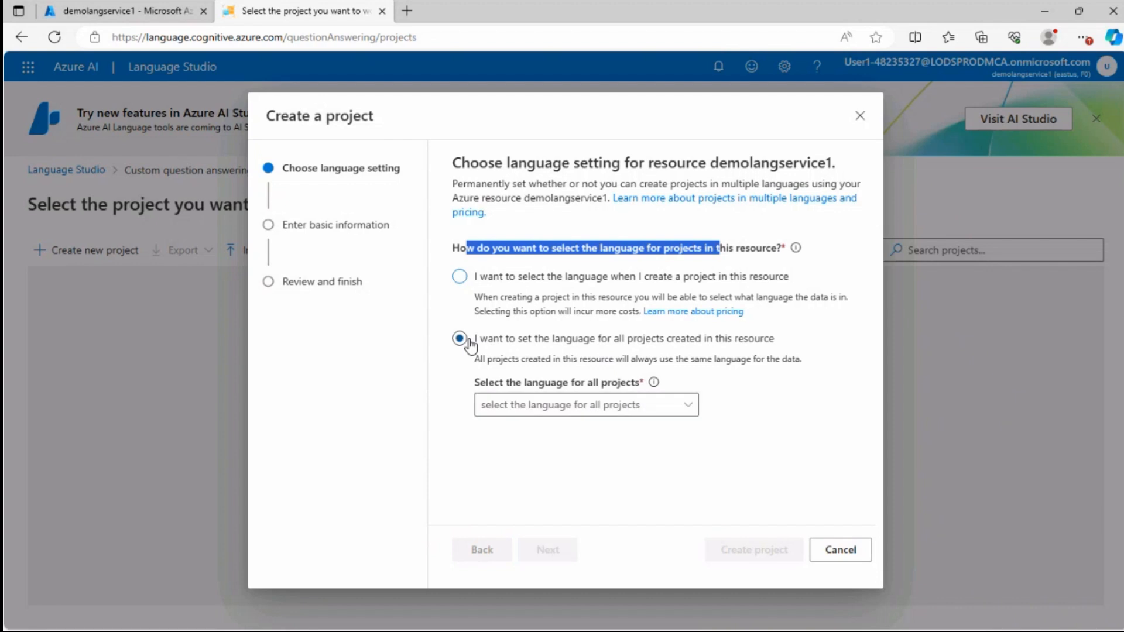
click(579, 405)
click(500, 509)
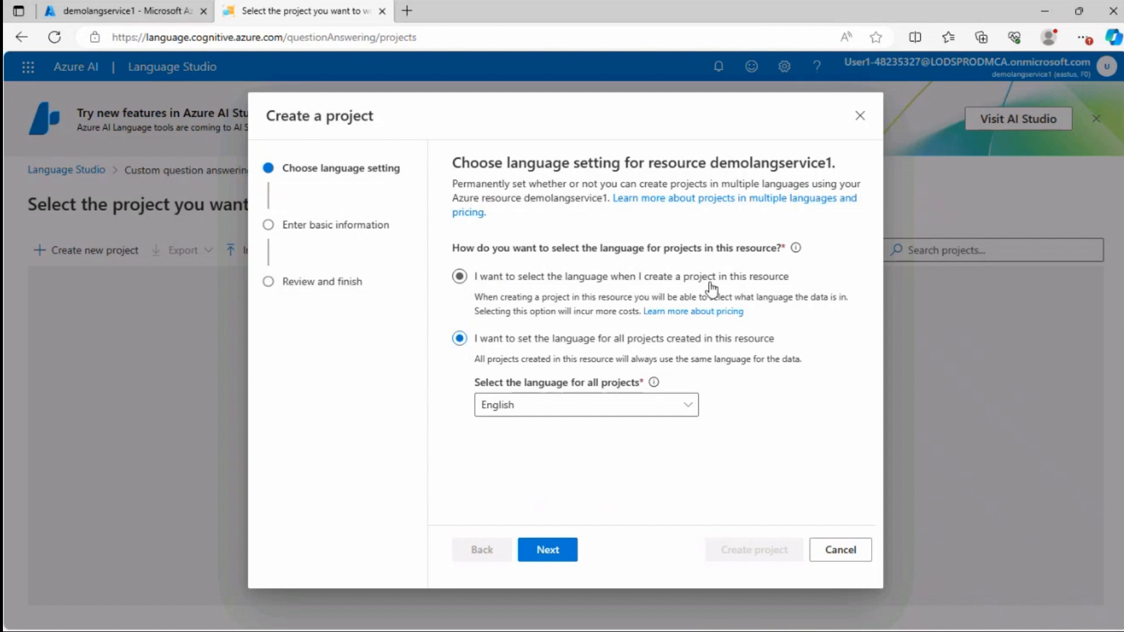
click(605, 302)
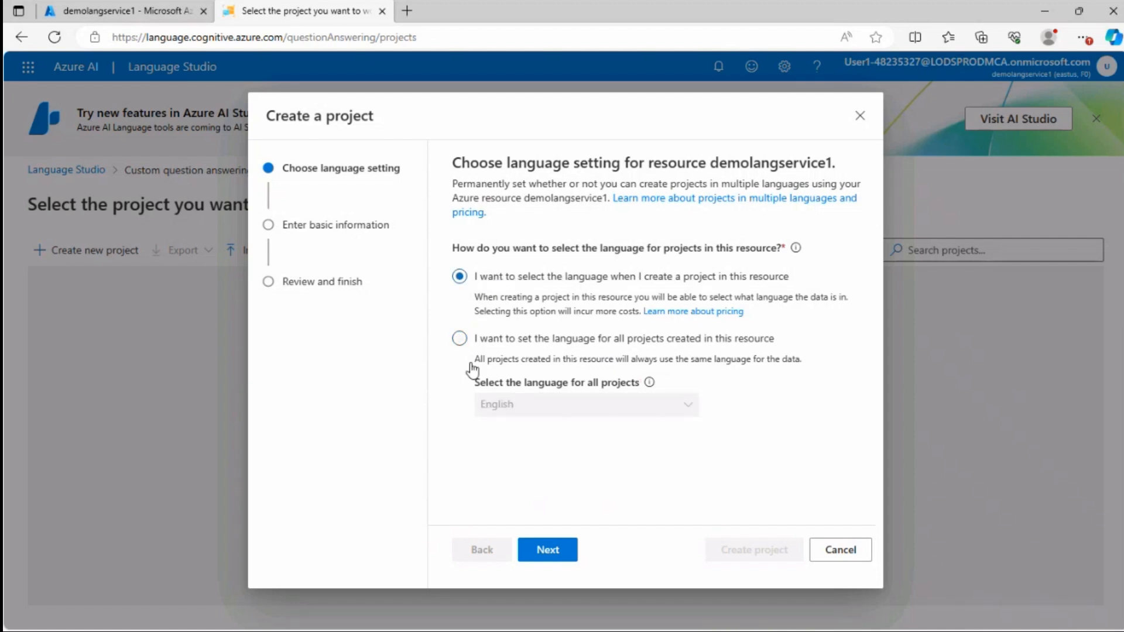
click(460, 340)
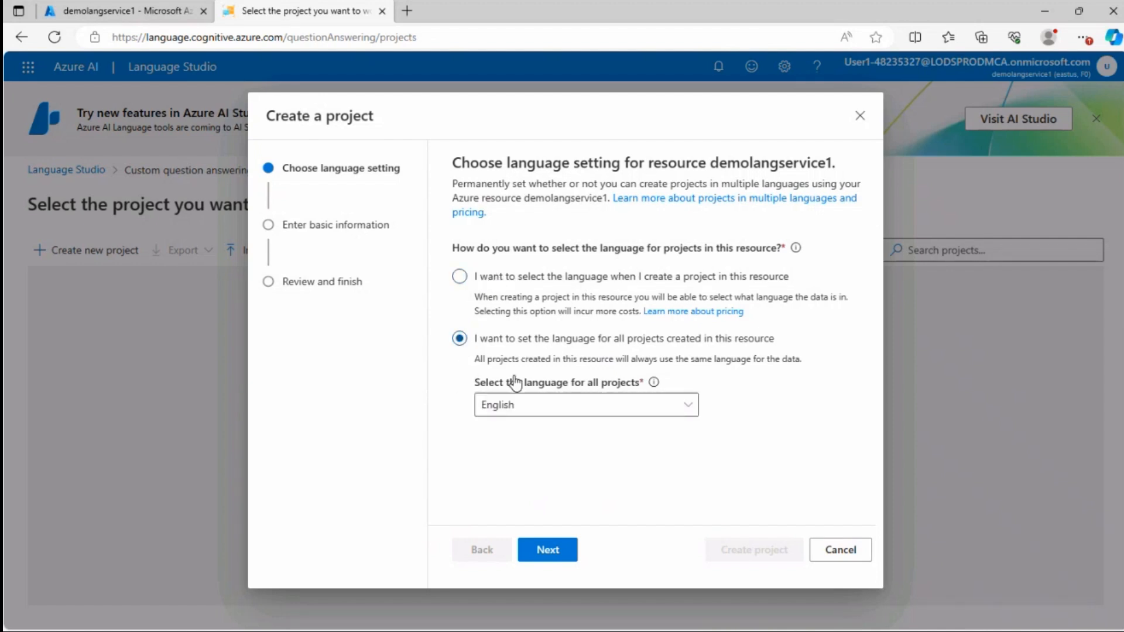
click(546, 549)
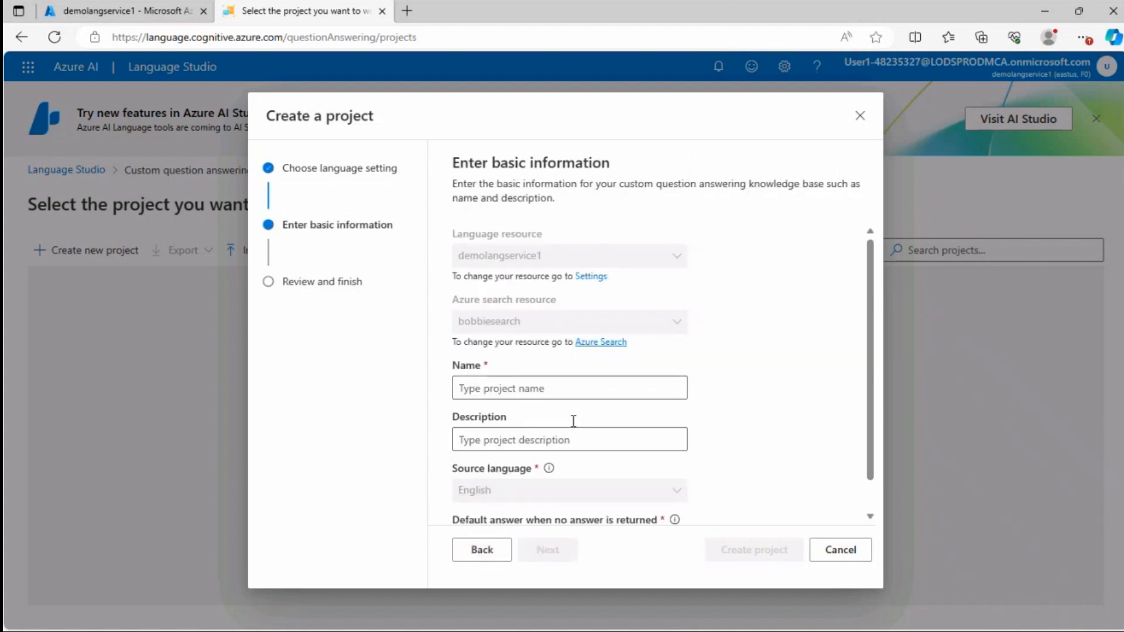
click(536, 385)
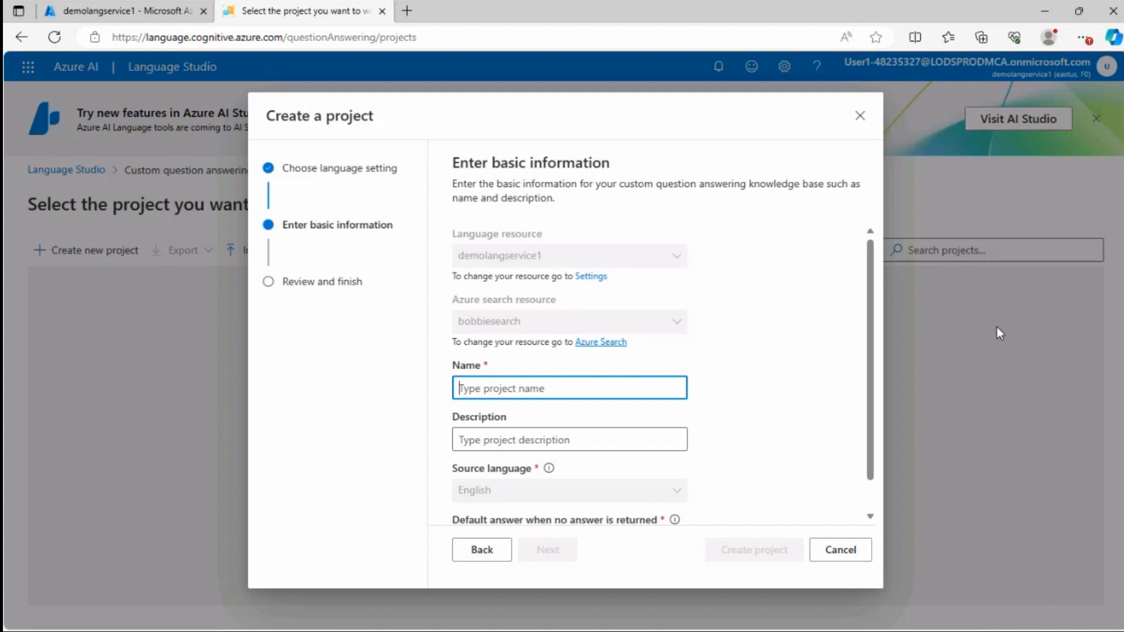
Name the new project LearnFAQ and enter the description FAQ for Microsoft Learn
text(LearnFAQ)
scroll(535, 396, down, 1)
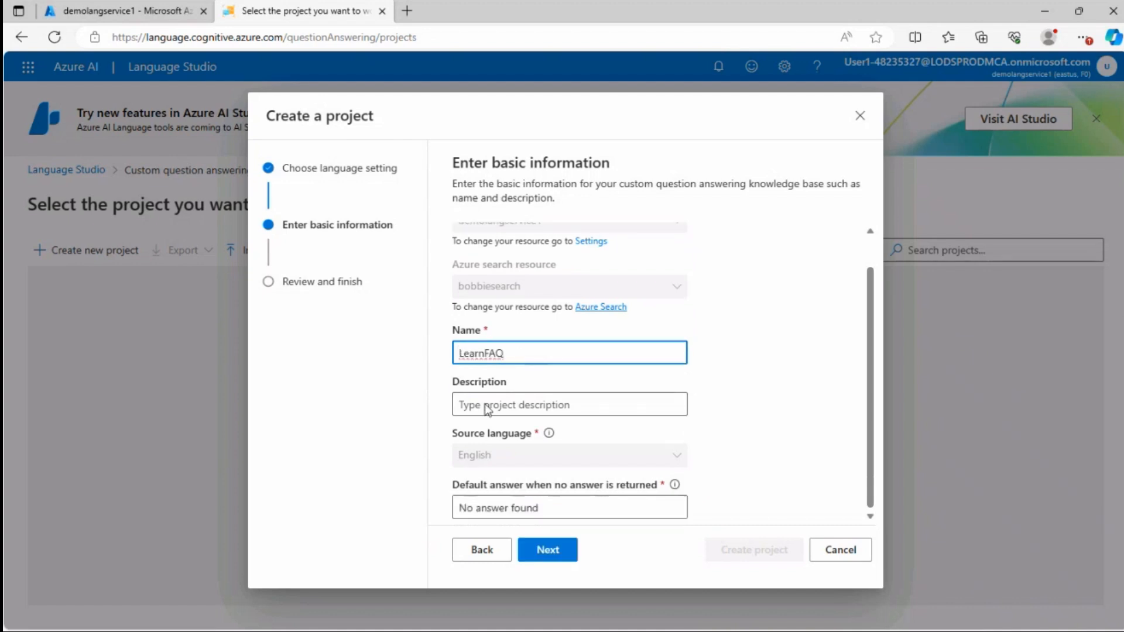
click(478, 408)
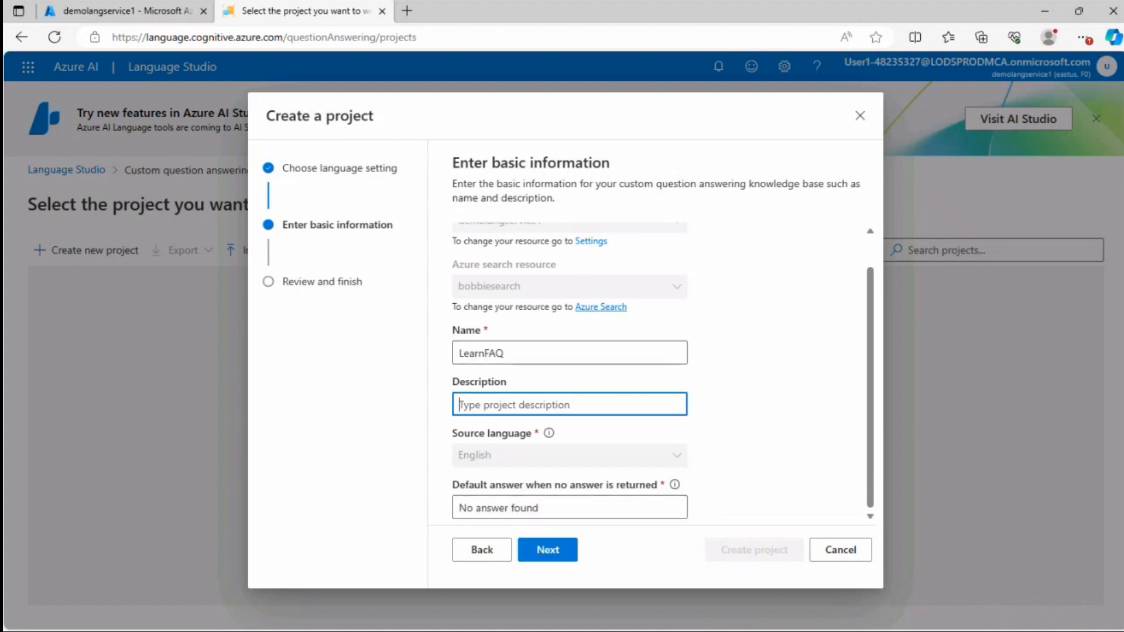
text(FAQ for Microsoft Learn)
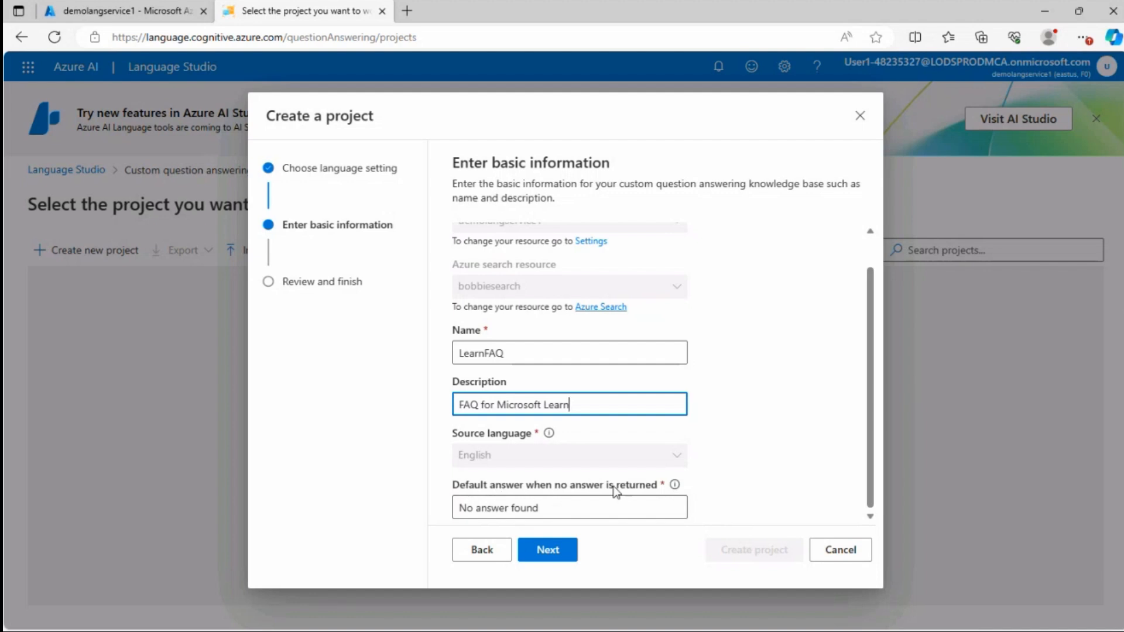
Replace the default answer with Sorry, I don't understand the question, review the settings and create the project
drag(609, 510, 459, 507)
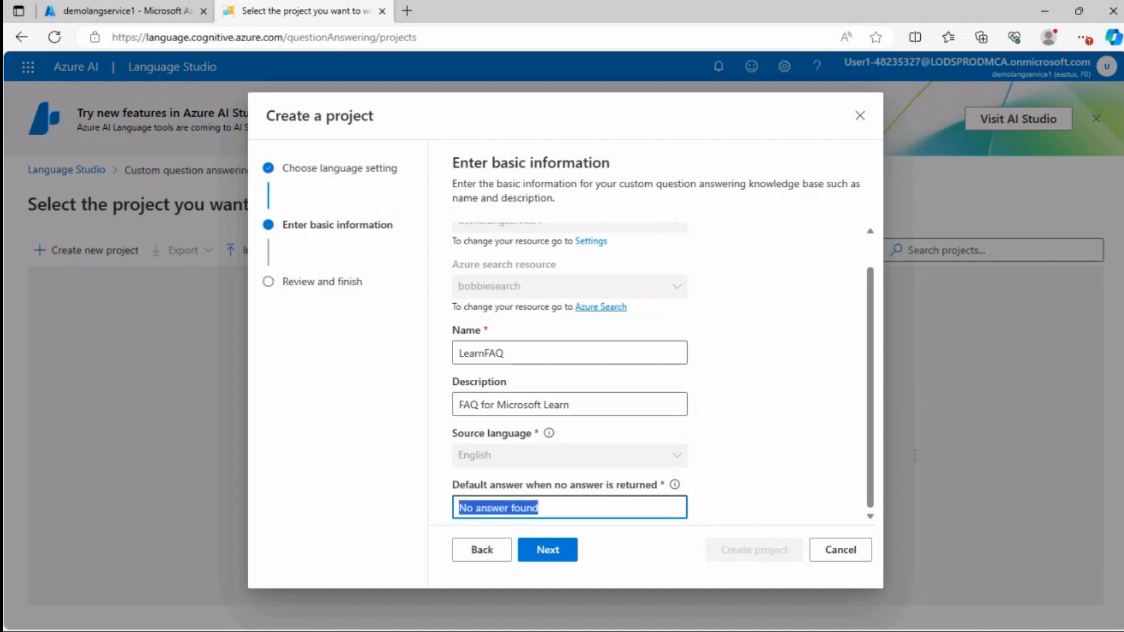
text(Sorry, I don't understand the question)
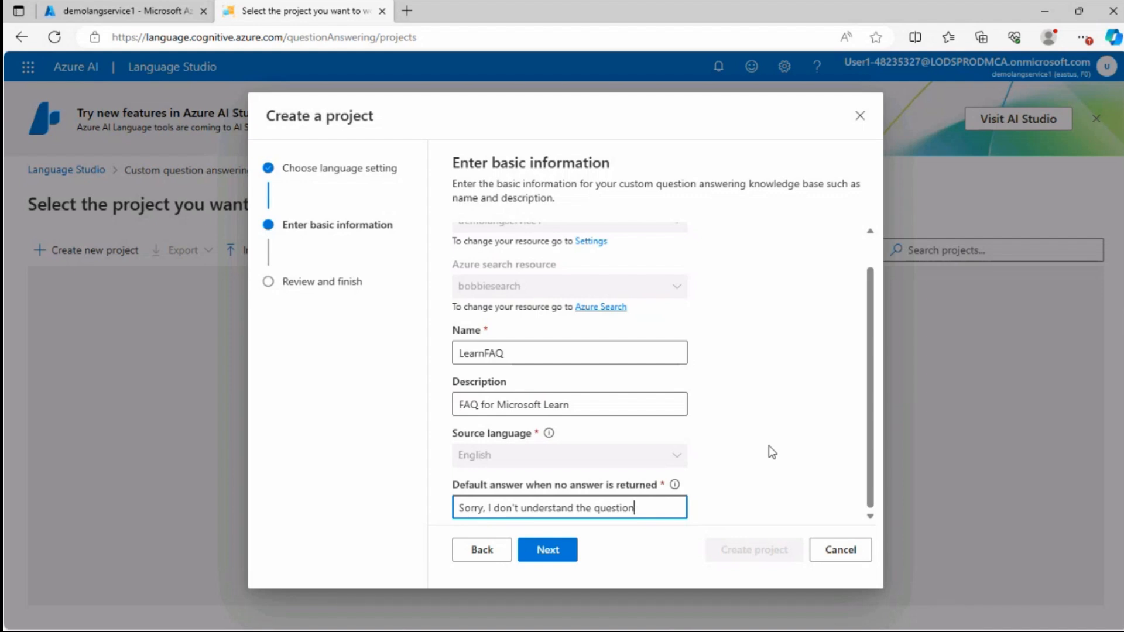
click(545, 556)
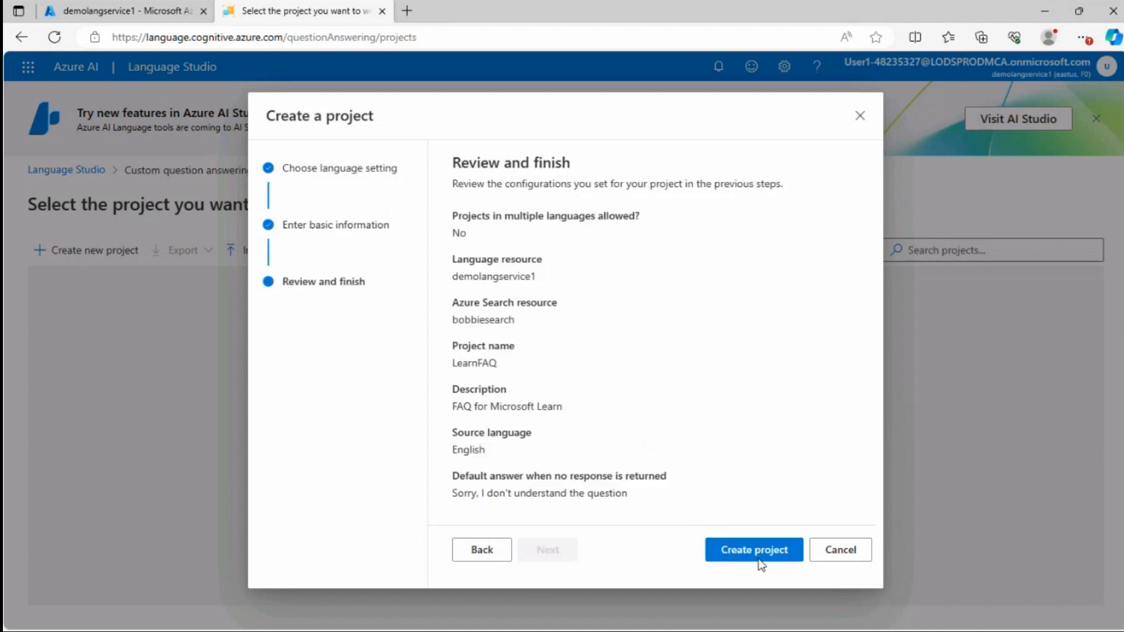
click(750, 558)
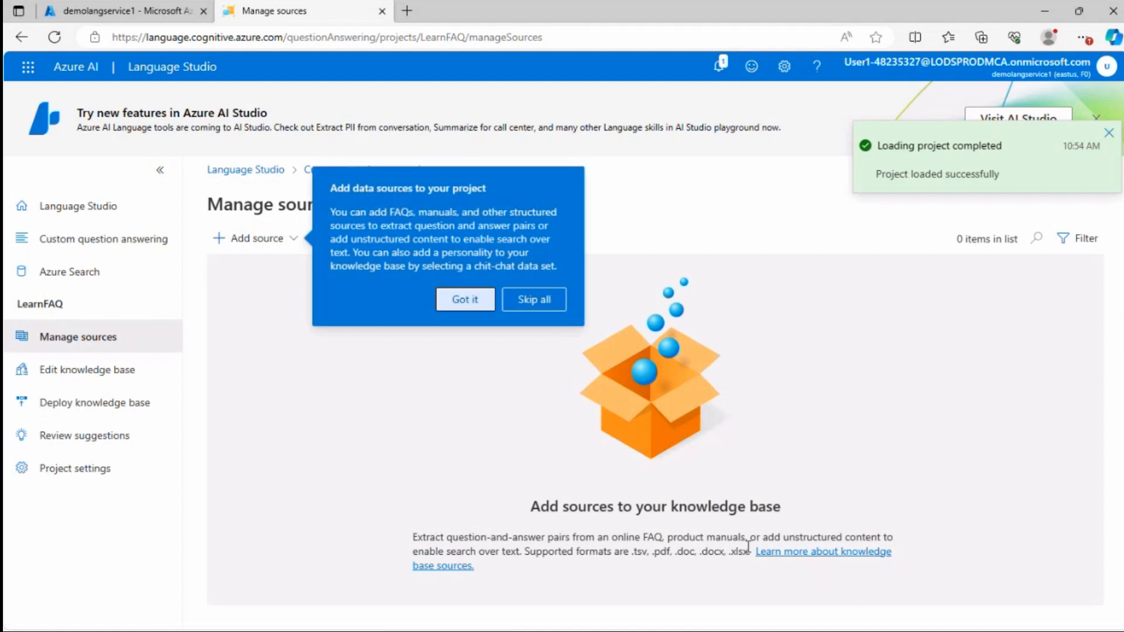
Dismiss the tip about adding data sources on the project's Manage sources page
click(57, 12)
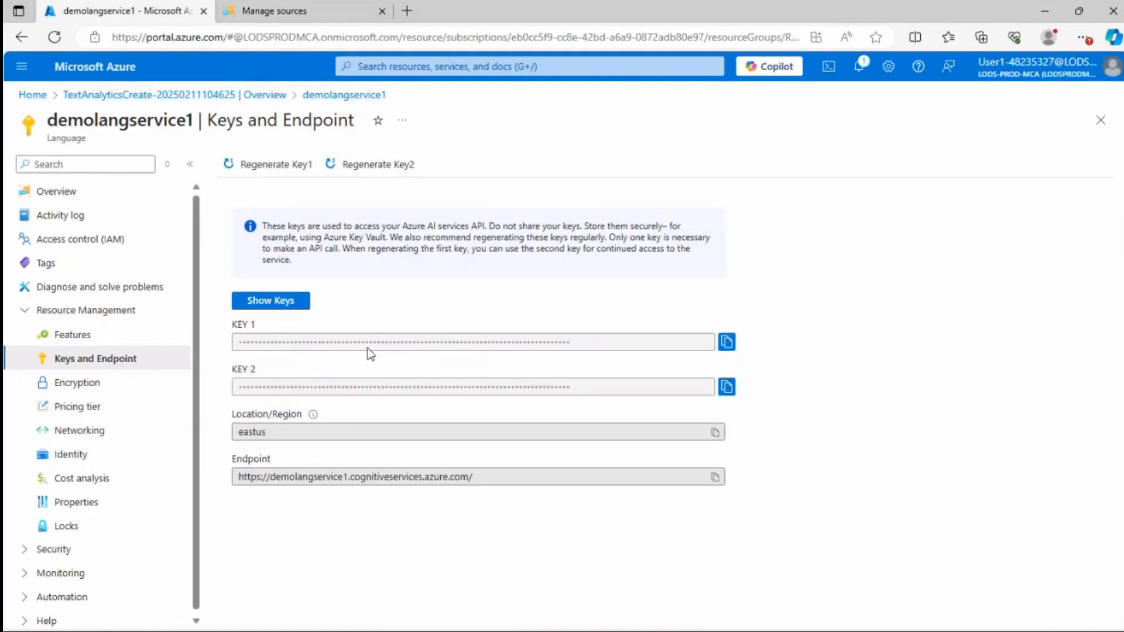
drag(60, 115, 189, 120)
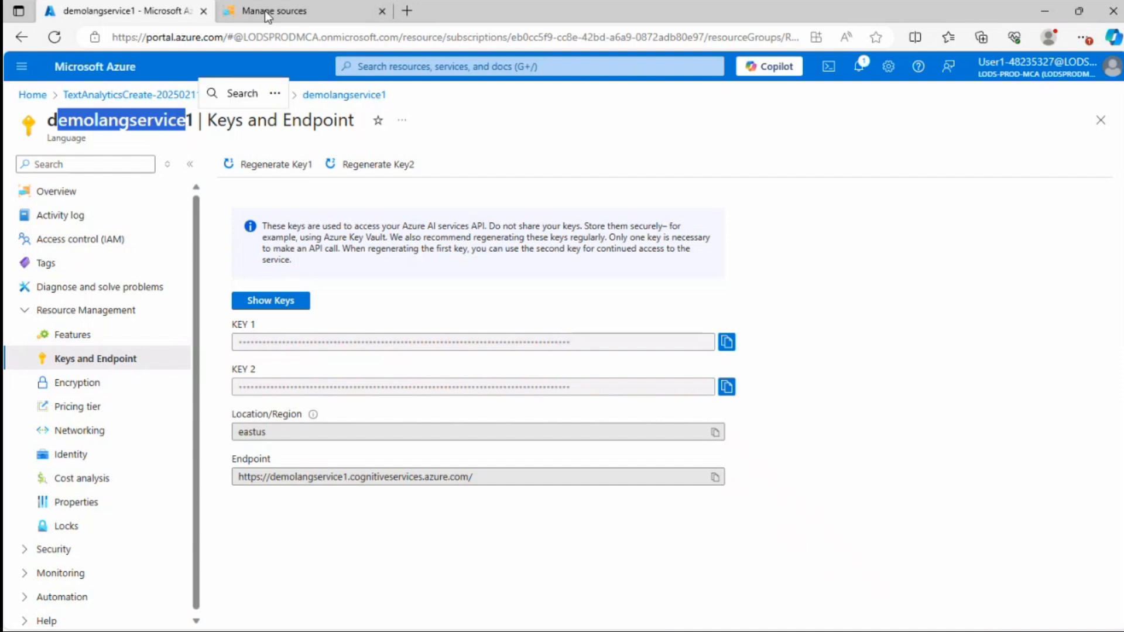
click(265, 10)
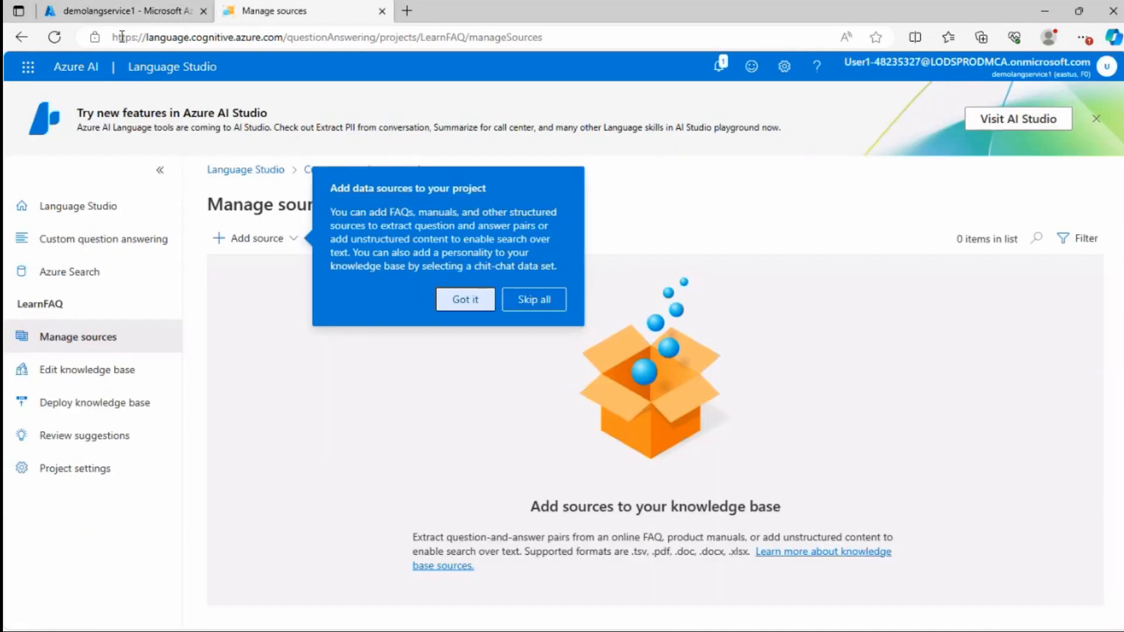
drag(120, 37, 289, 37)
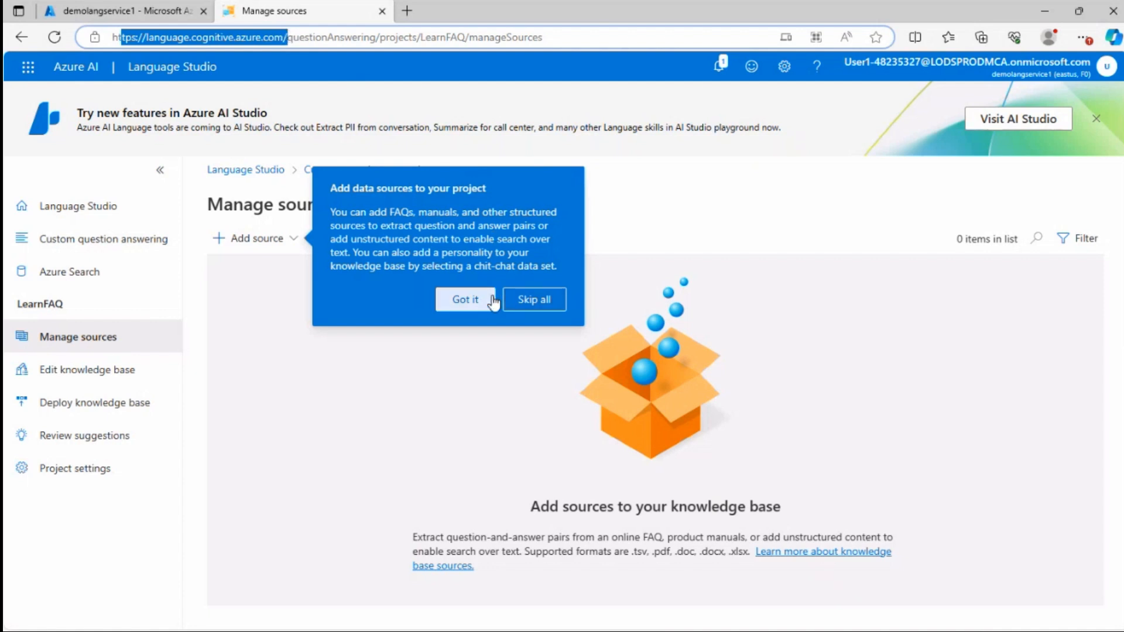
click(561, 298)
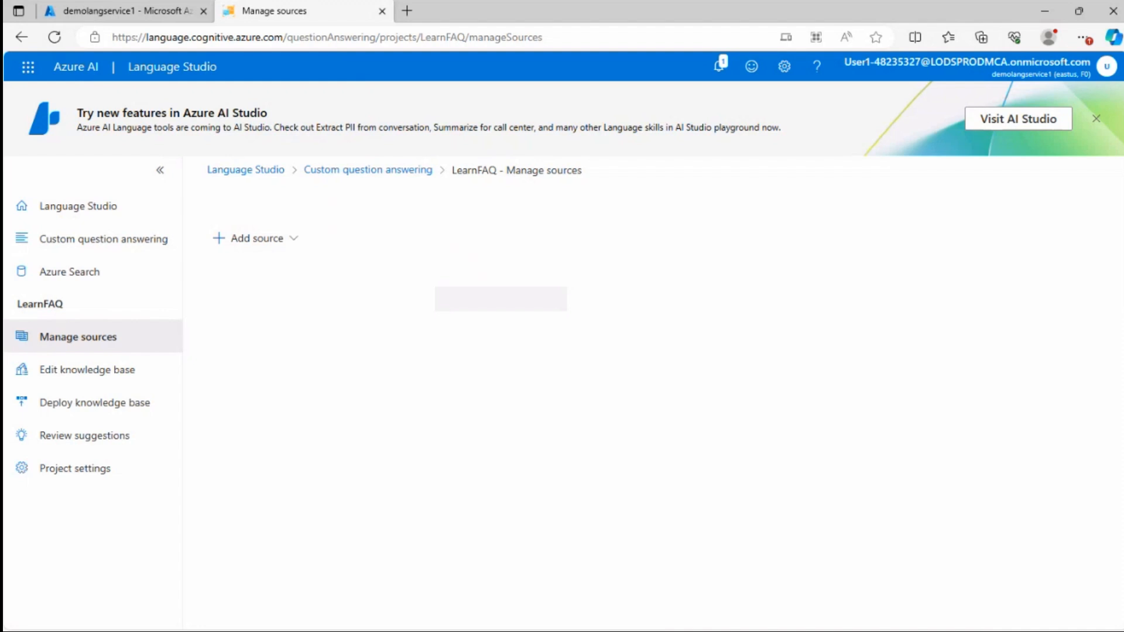
mouse_move(609, 163)
mouse_down()
mouse_move(439, 166)
mouse_move(529, 146)
mouse_up()
Start adding a URL source and name the new URL row Learn FAQ Page
click(296, 248)
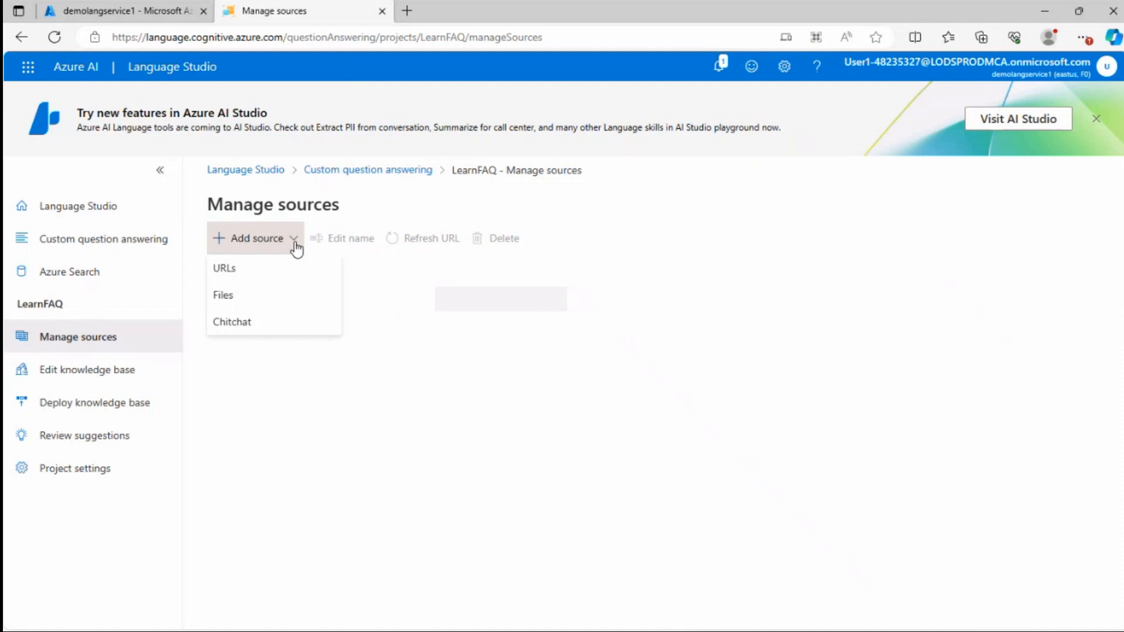
click(233, 270)
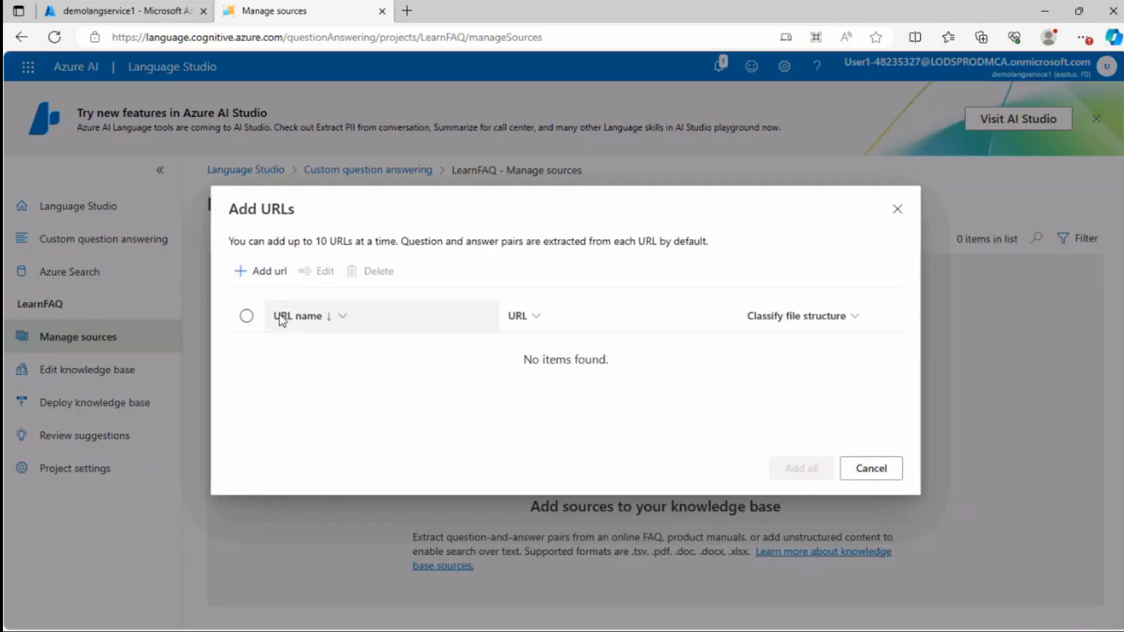
click(248, 272)
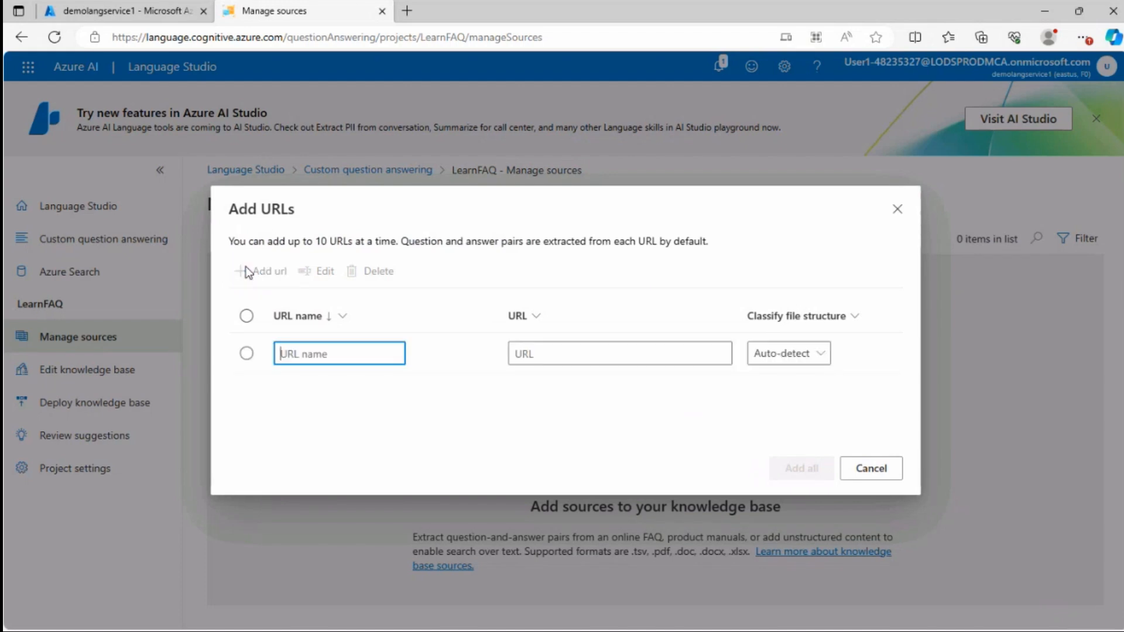
click(369, 350)
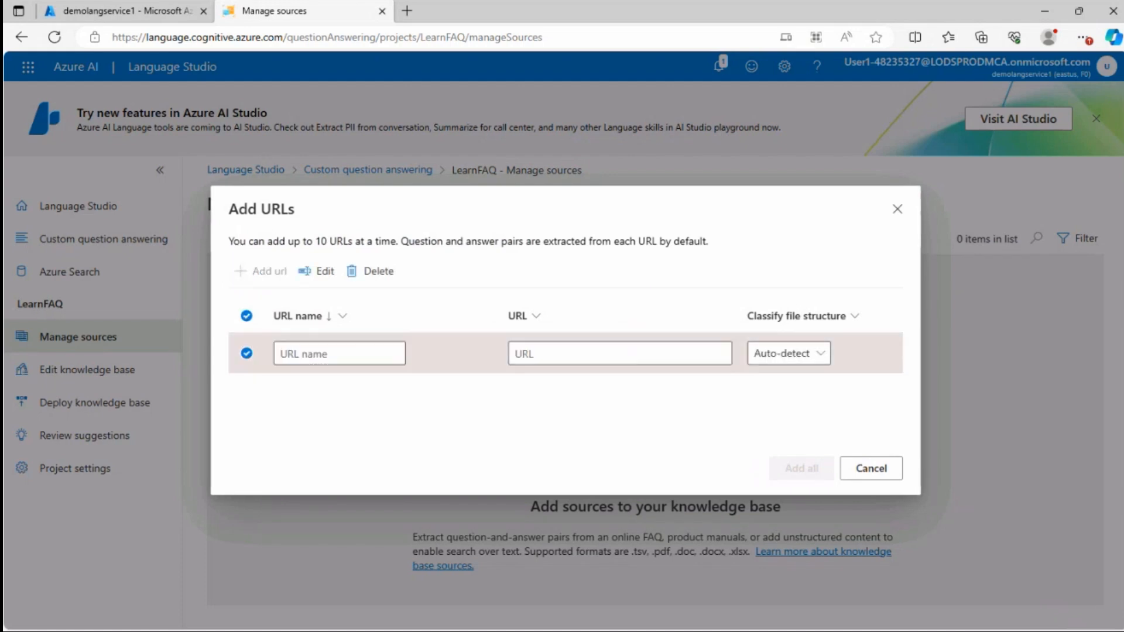
click(387, 359)
text(Learn FAQ Page)
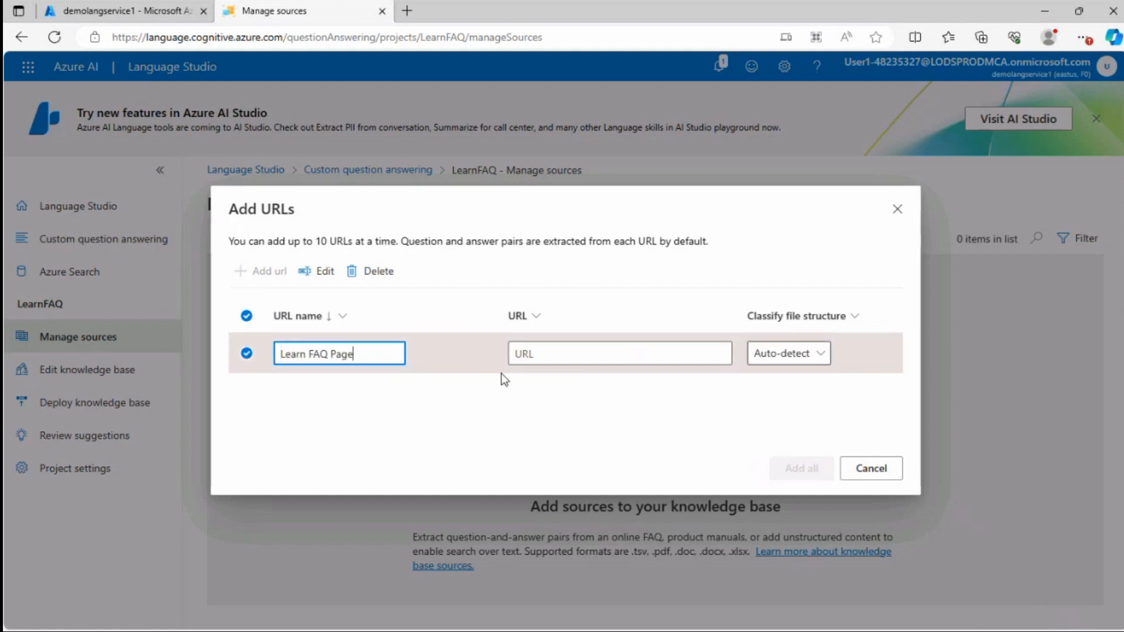
Paste the FAQ page address into the row's URL field, then cut it back out
click(609, 353)
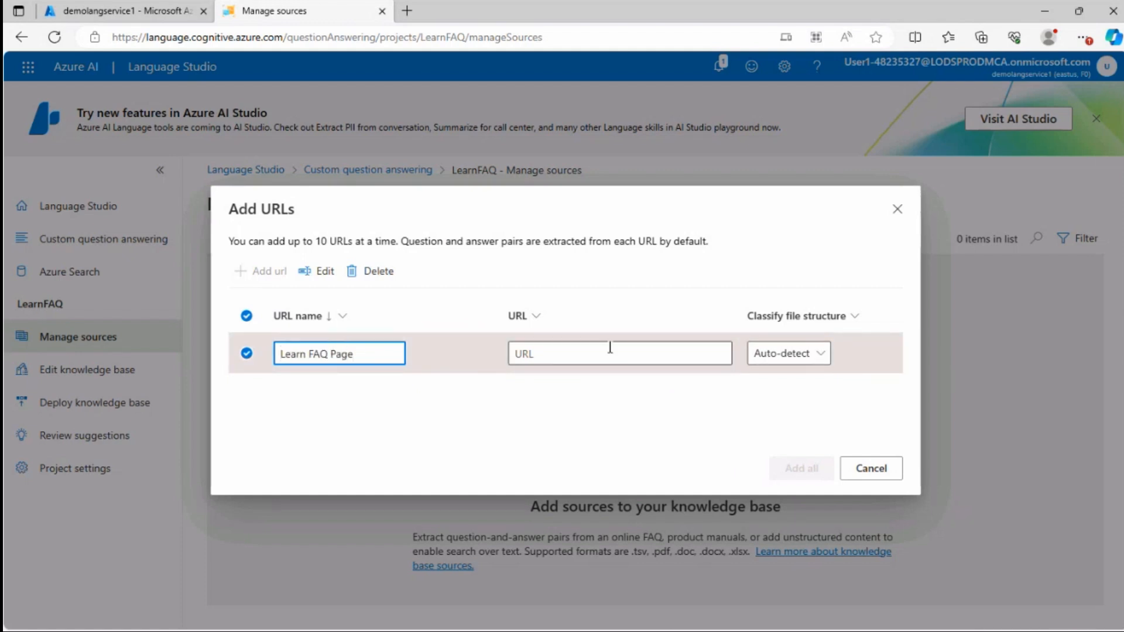
text(https://docs.microsoft.com/en-us/learn/support/faq)
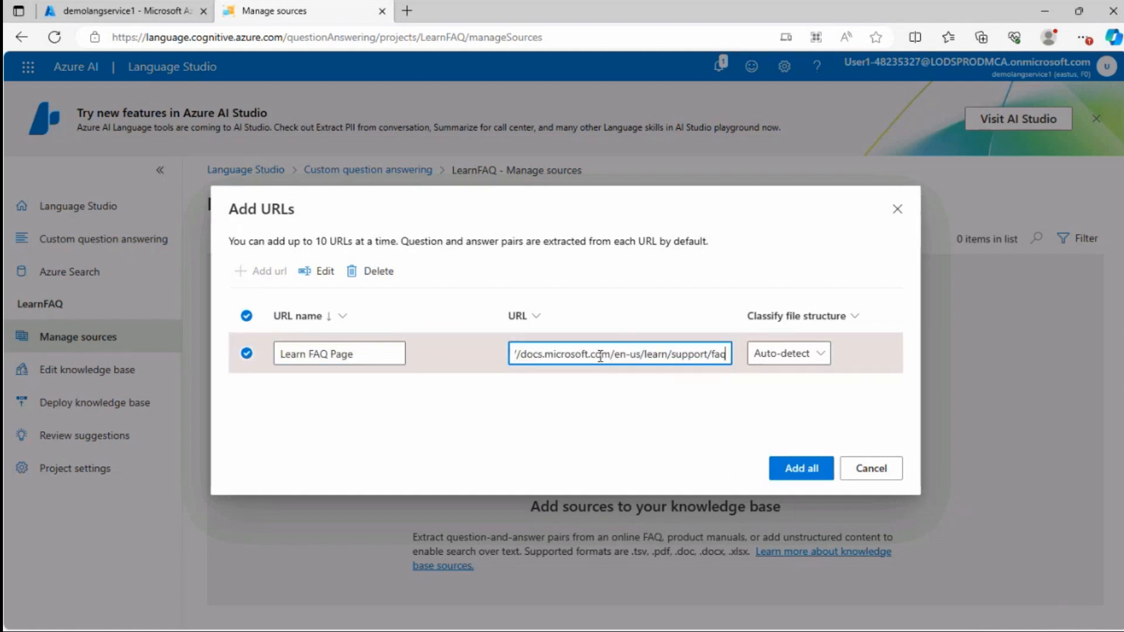
triple_click(656, 353)
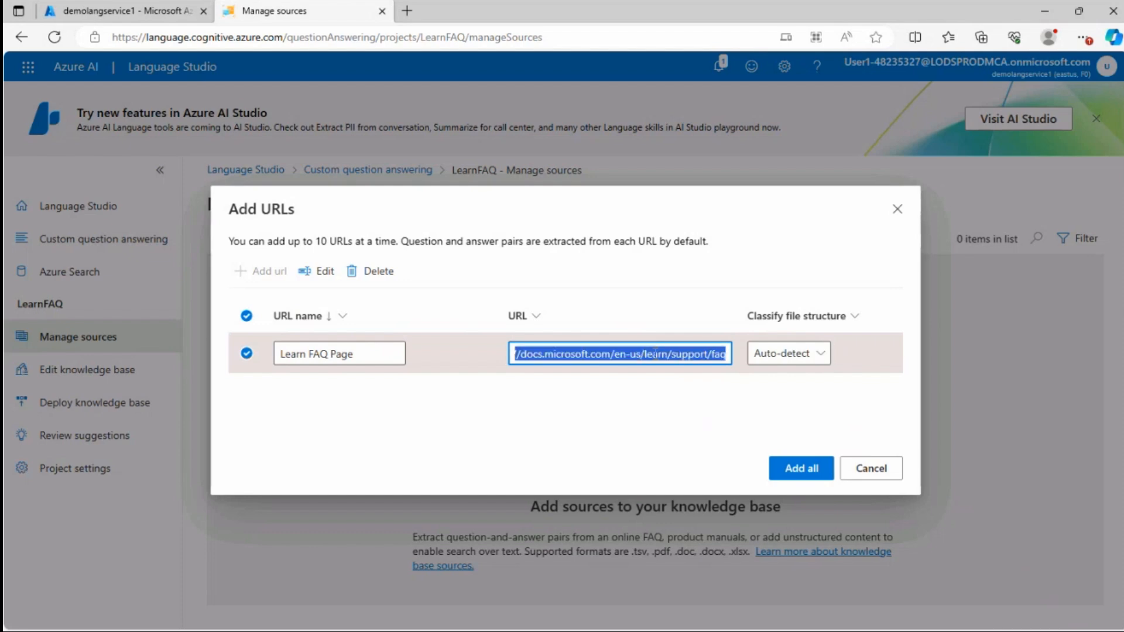
key(ctrl+x)
click(407, 11)
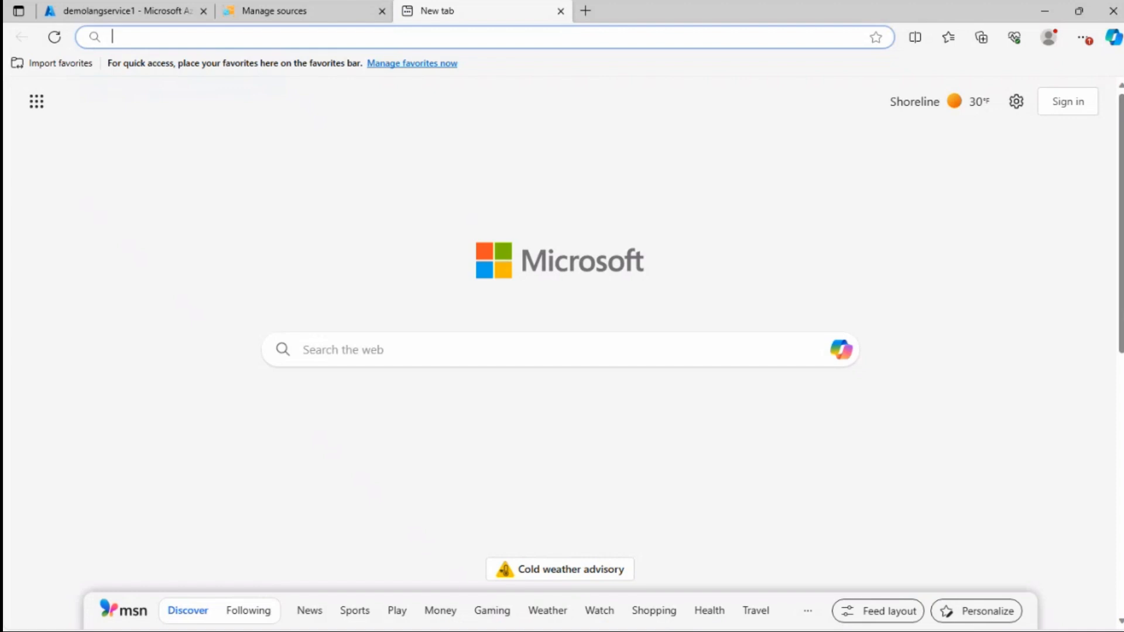
key(ctrl+v)
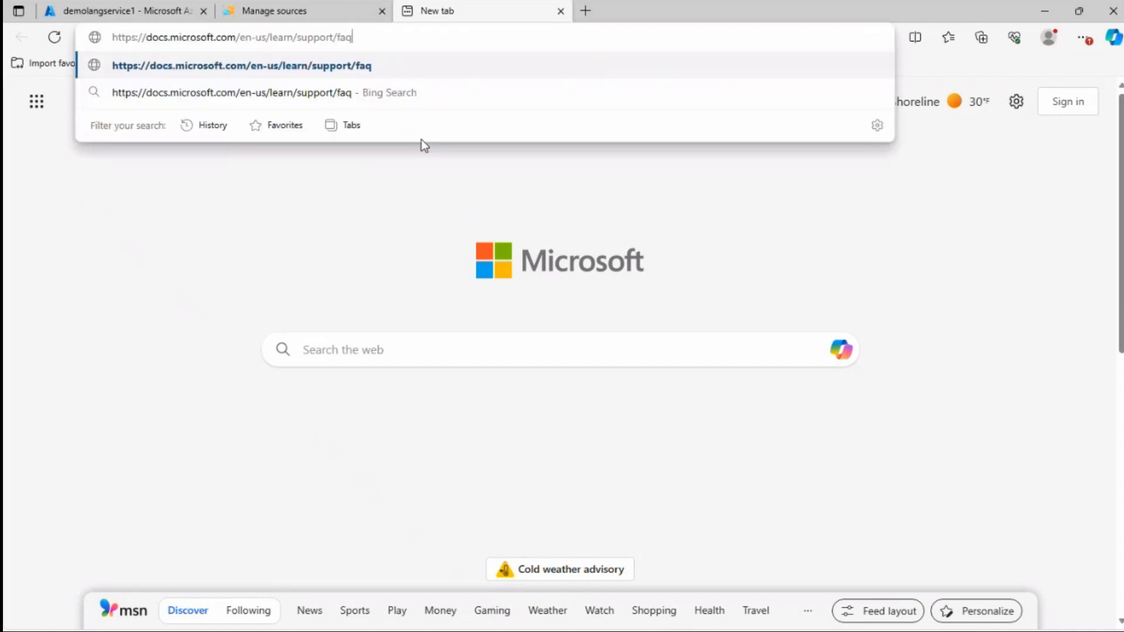
key(Return)
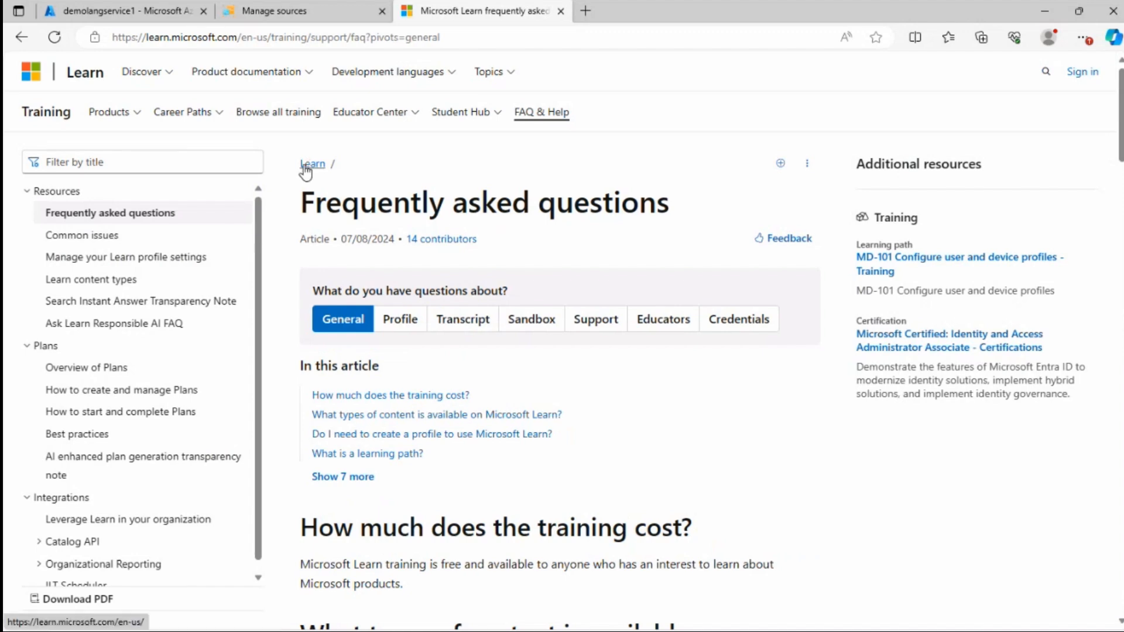
scroll(410, 225, down, 10)
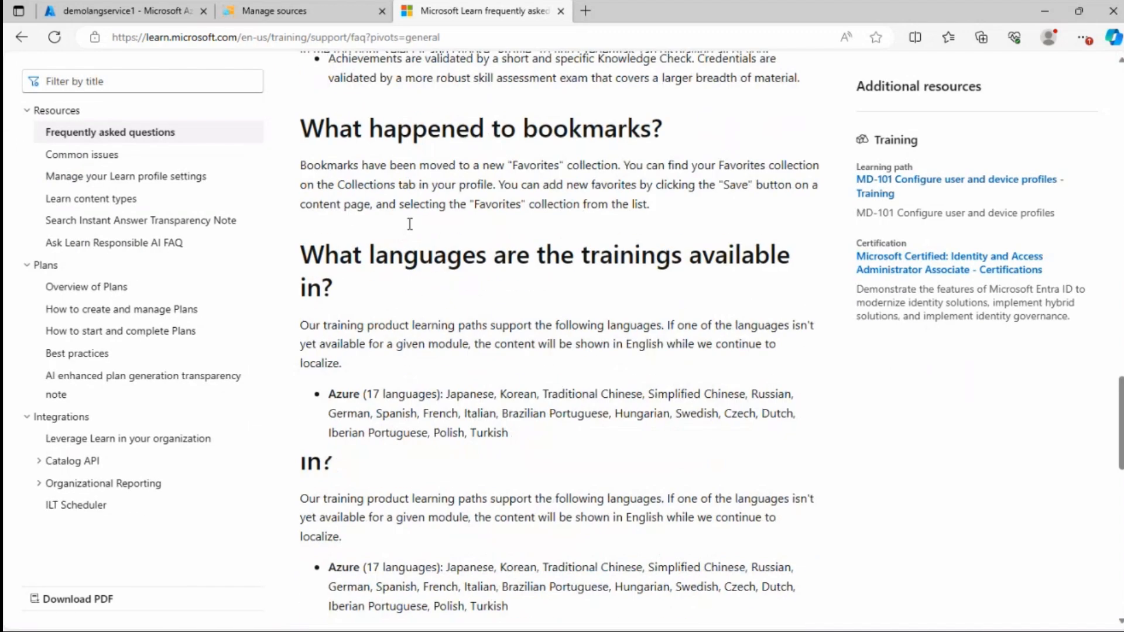
scroll(410, 224, down, 5)
scroll(386, 224, up, 15)
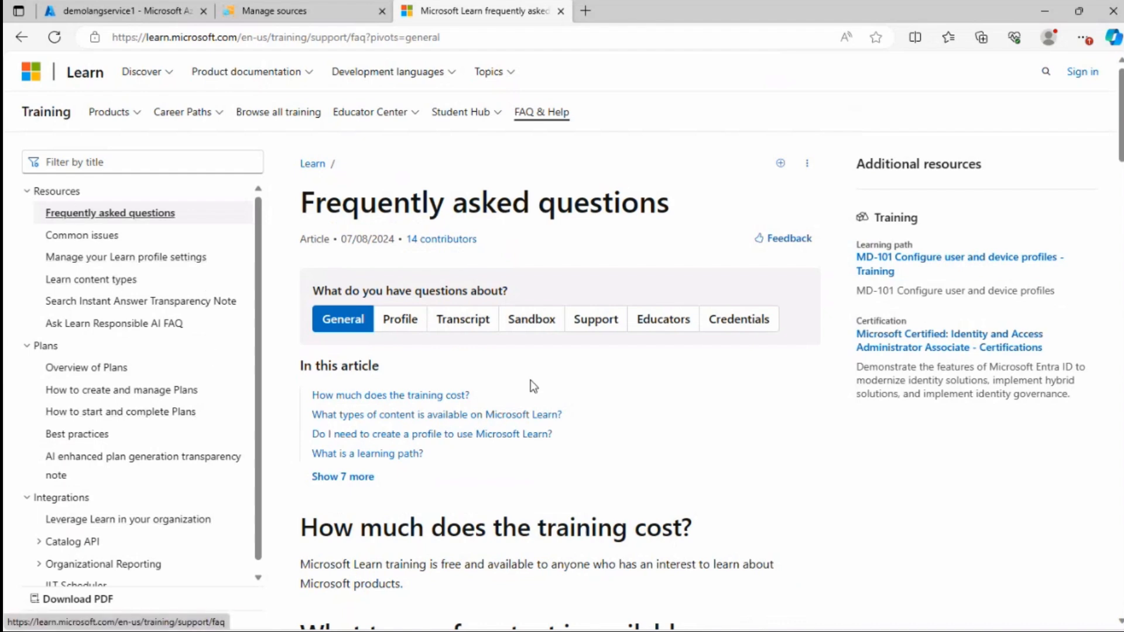
scroll(530, 380, down, 6)
scroll(496, 304, up, 6)
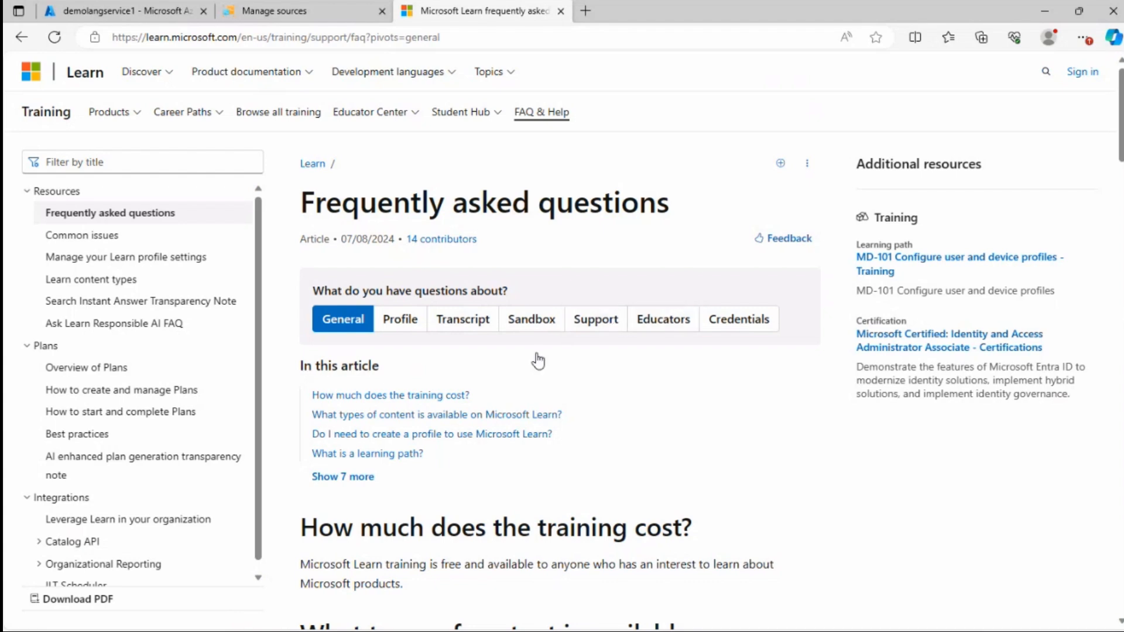
scroll(502, 410, down, 6)
scroll(469, 363, up, 6)
Return to Language Studio and try to add the Learn FAQ Page URL source
click(293, 13)
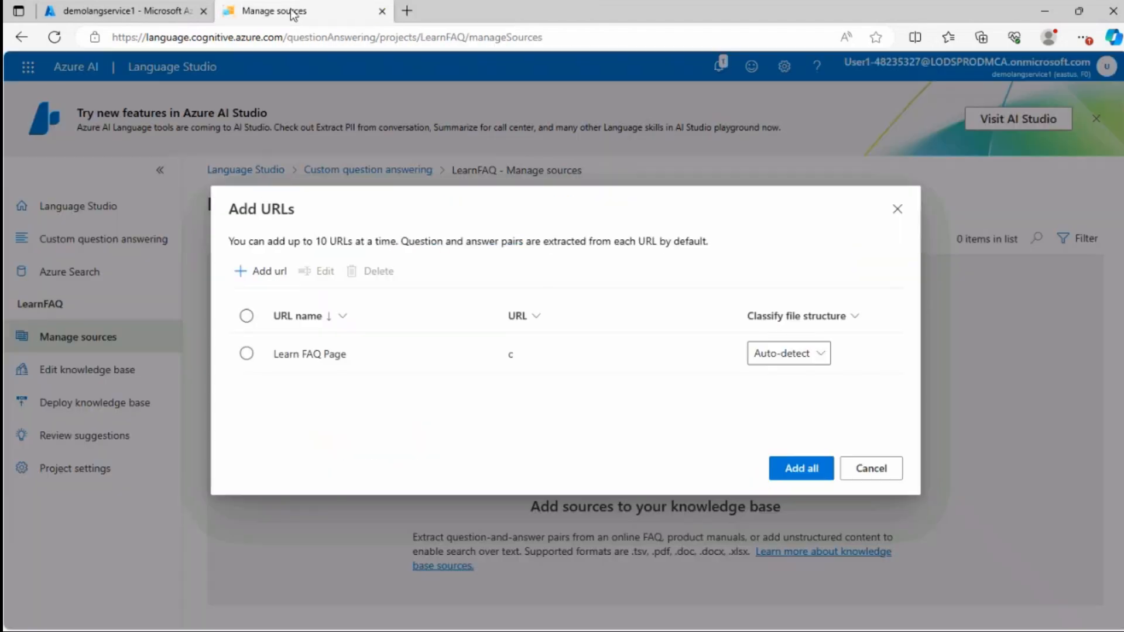
click(515, 354)
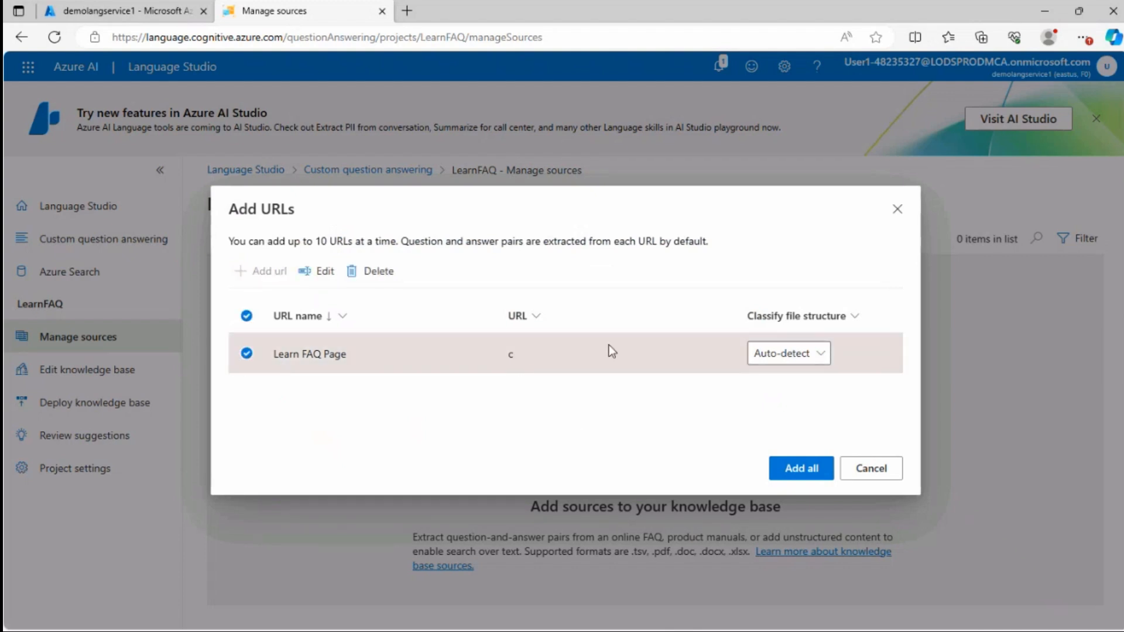
click(312, 275)
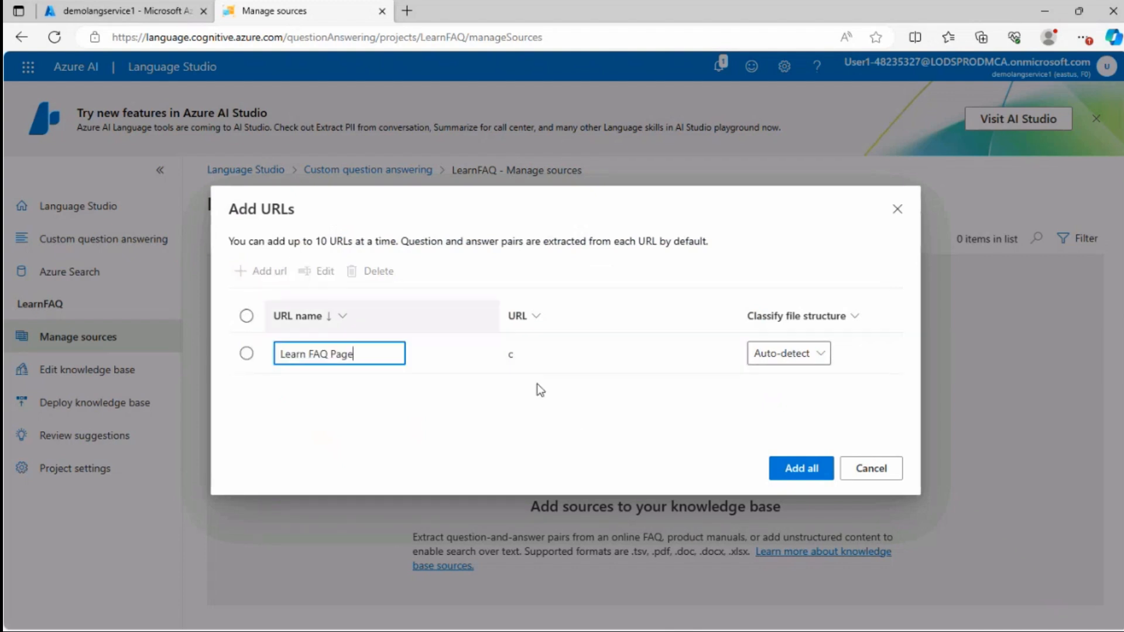
click(482, 356)
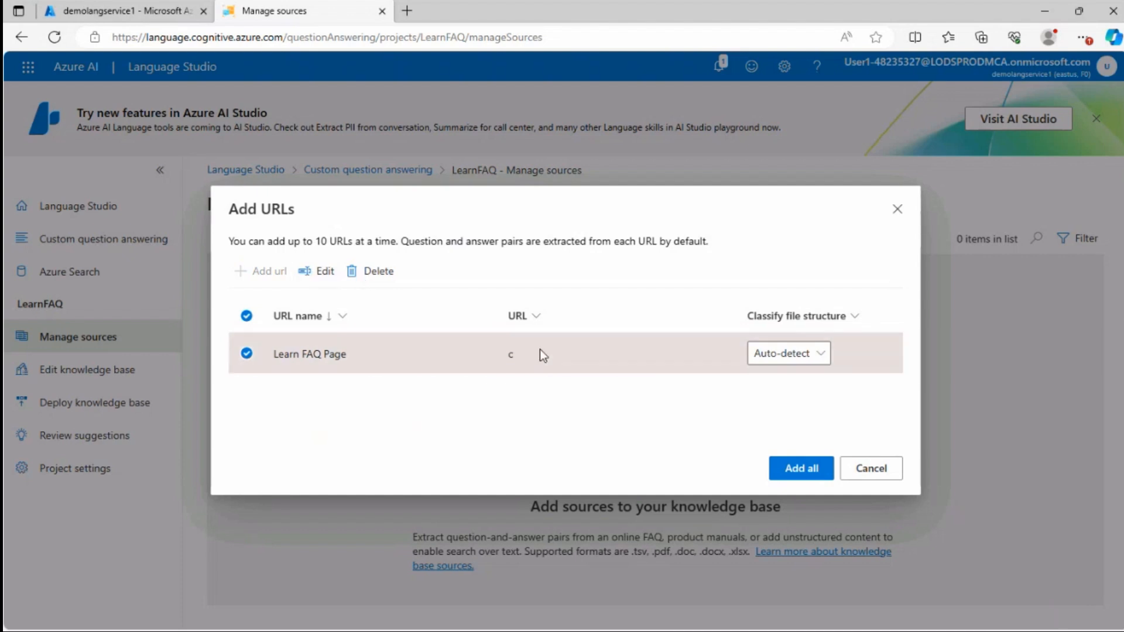
click(323, 273)
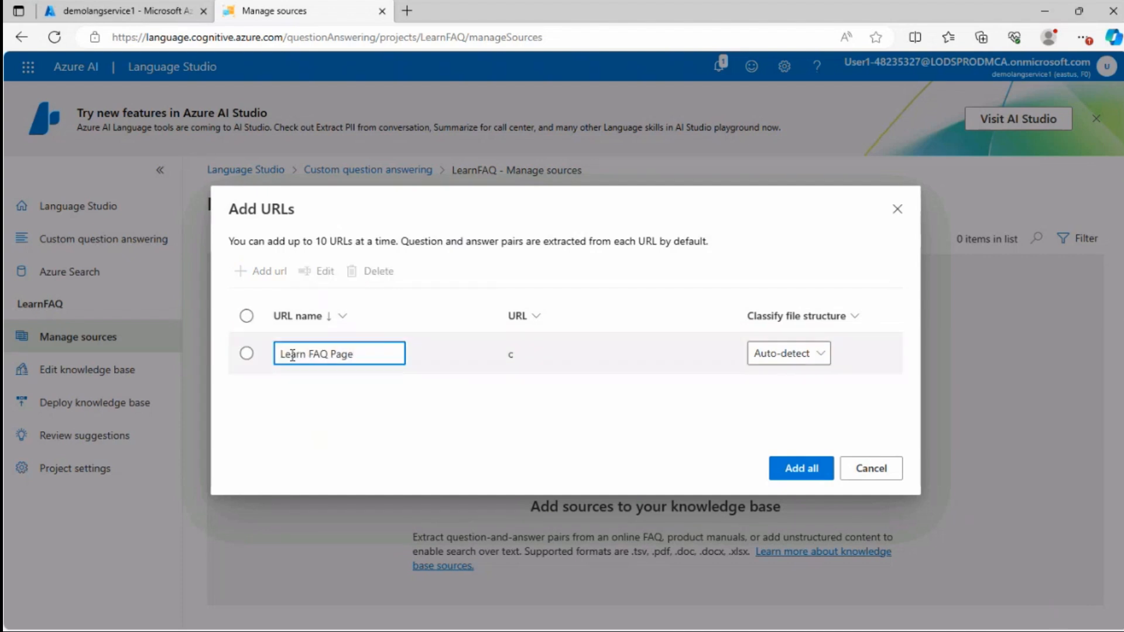
click(800, 469)
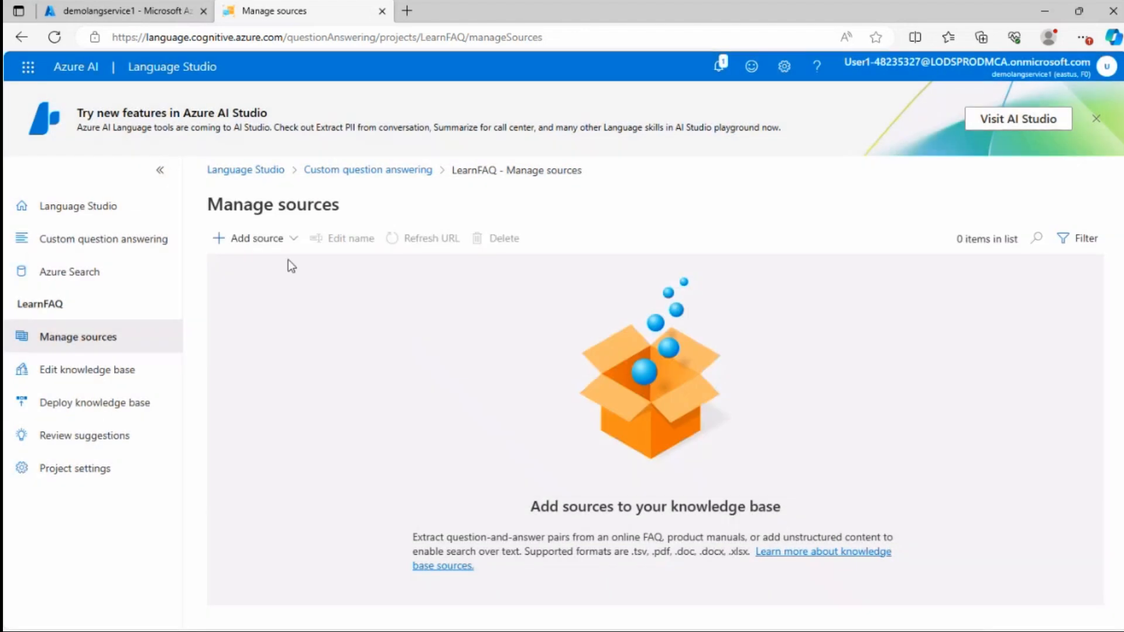
Add a URL source named Learn FAQ Page with the FAQ page address and Auto-detect file structure
click(256, 238)
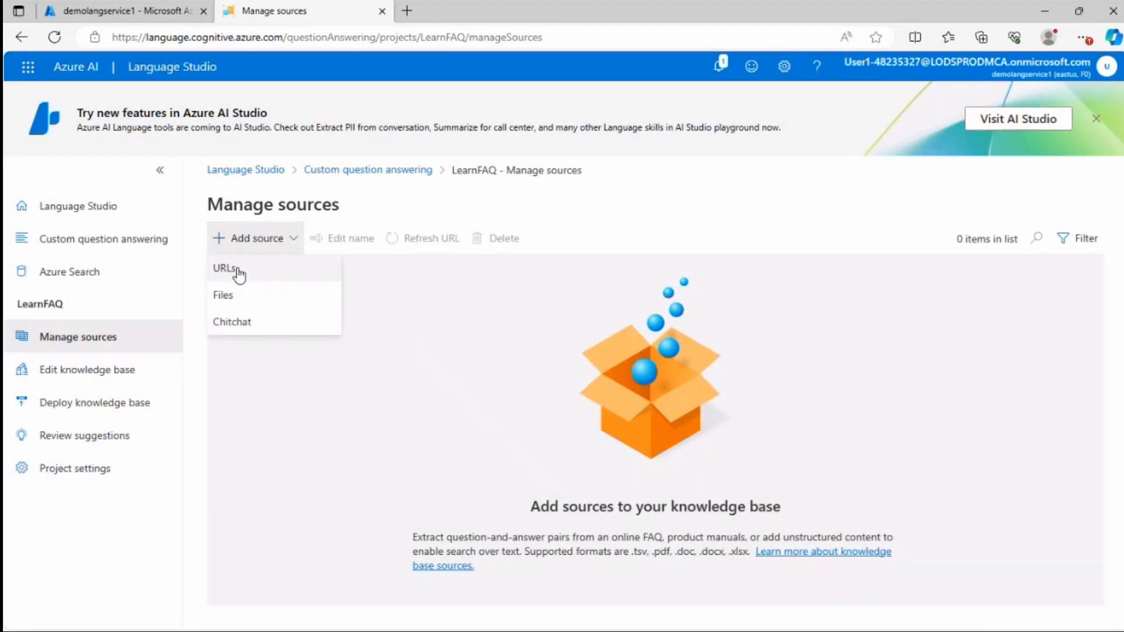
click(231, 267)
click(261, 271)
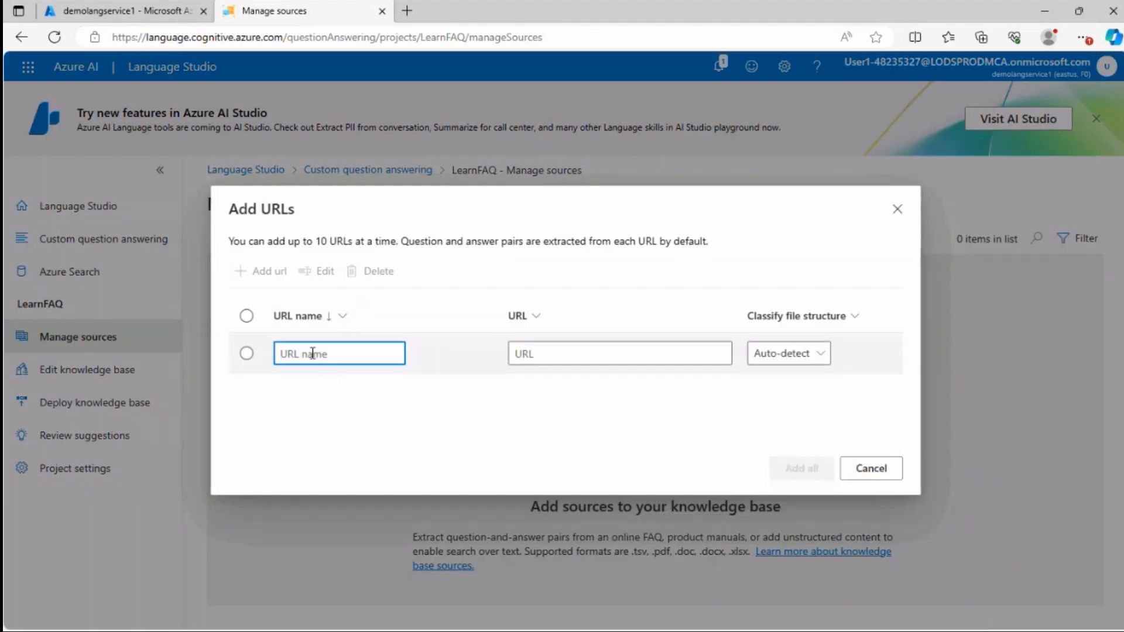
text(Learn FAQ Page)
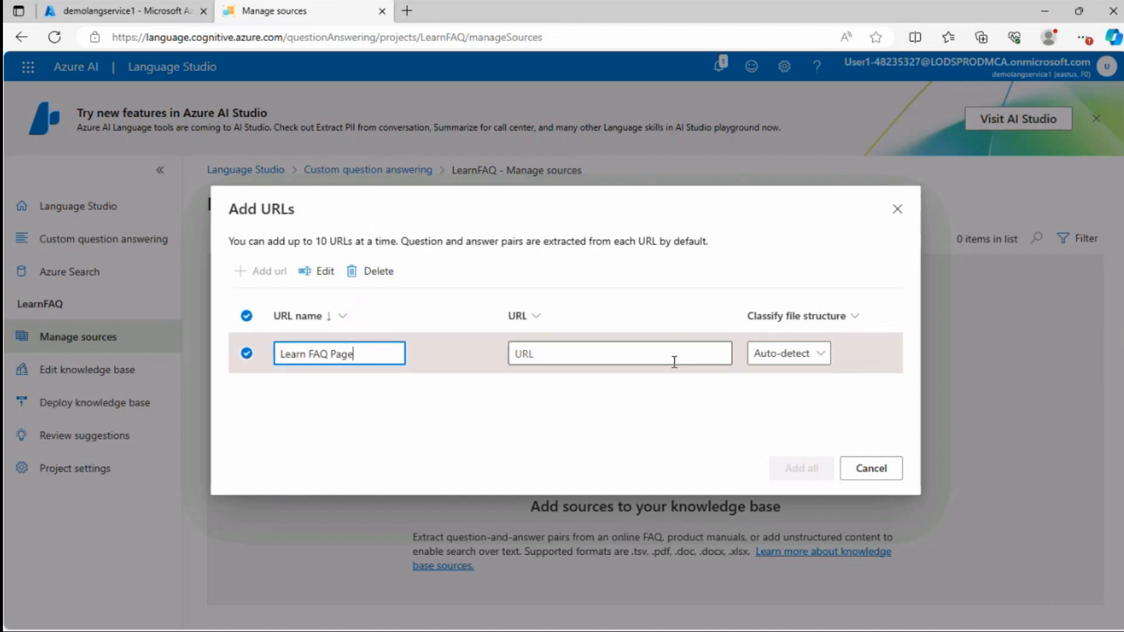
click(688, 354)
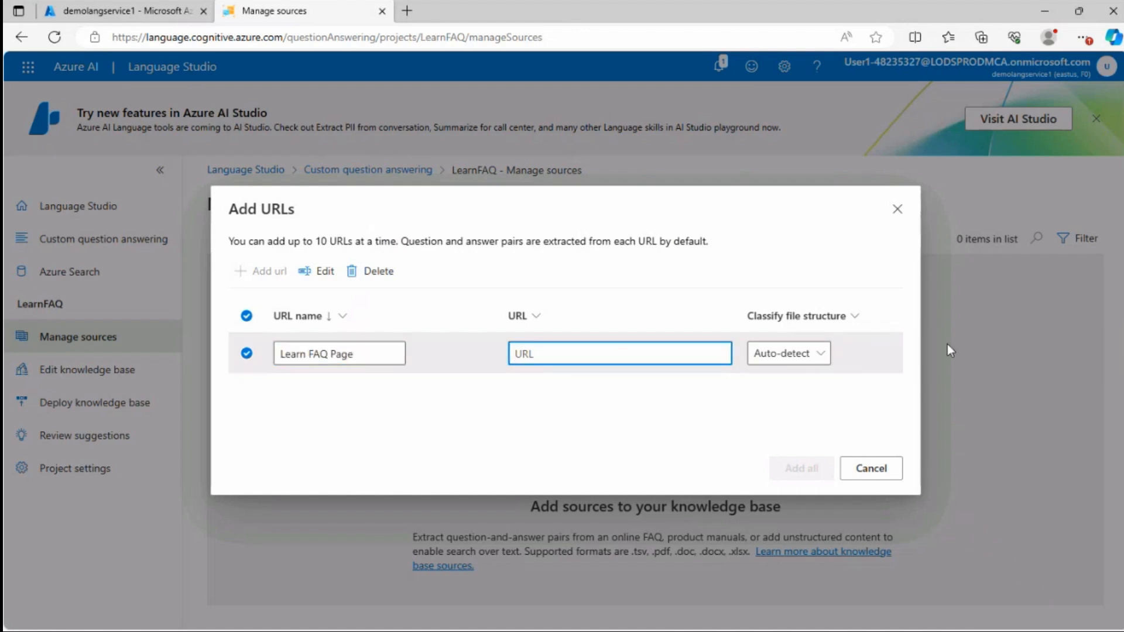
text(https://docs.microsoft.com/en-us/learn/support/faq)
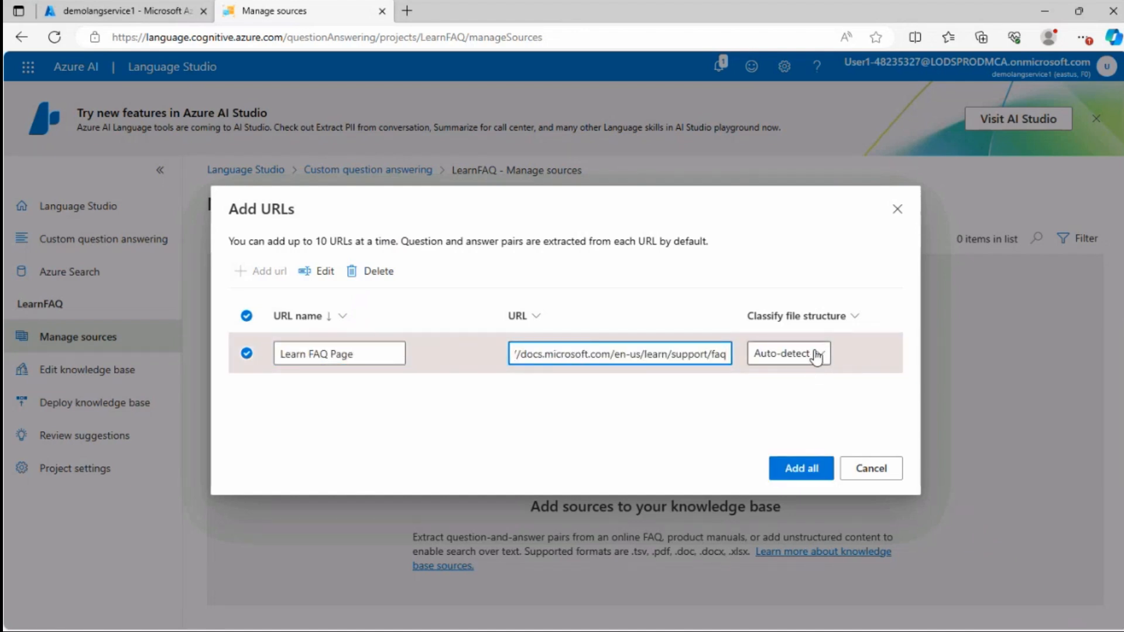
click(817, 356)
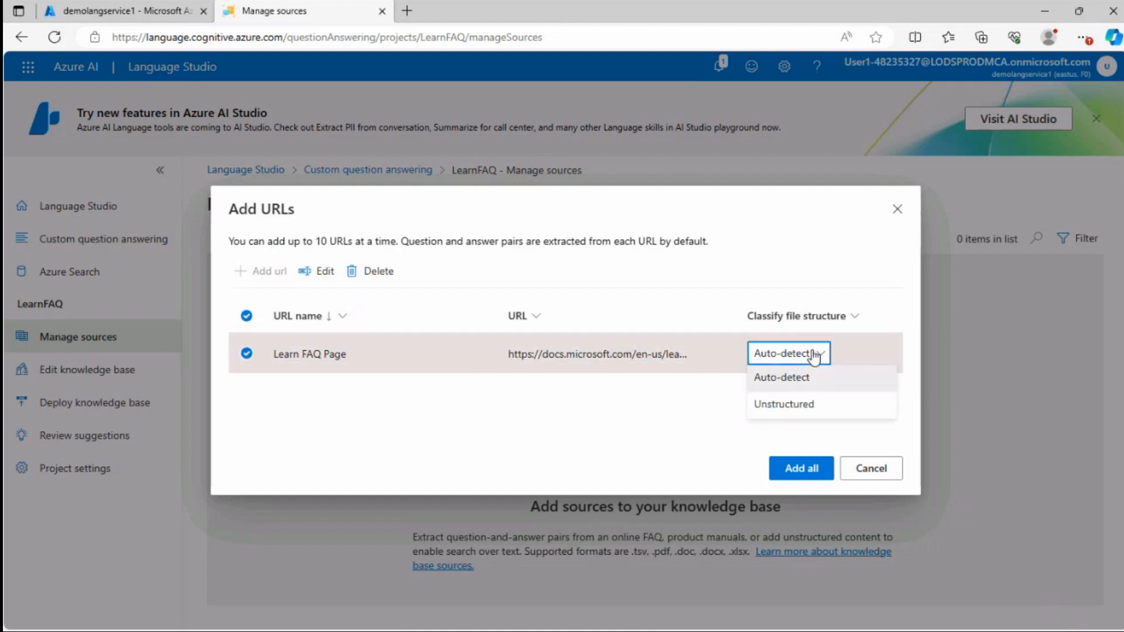
click(820, 378)
click(796, 469)
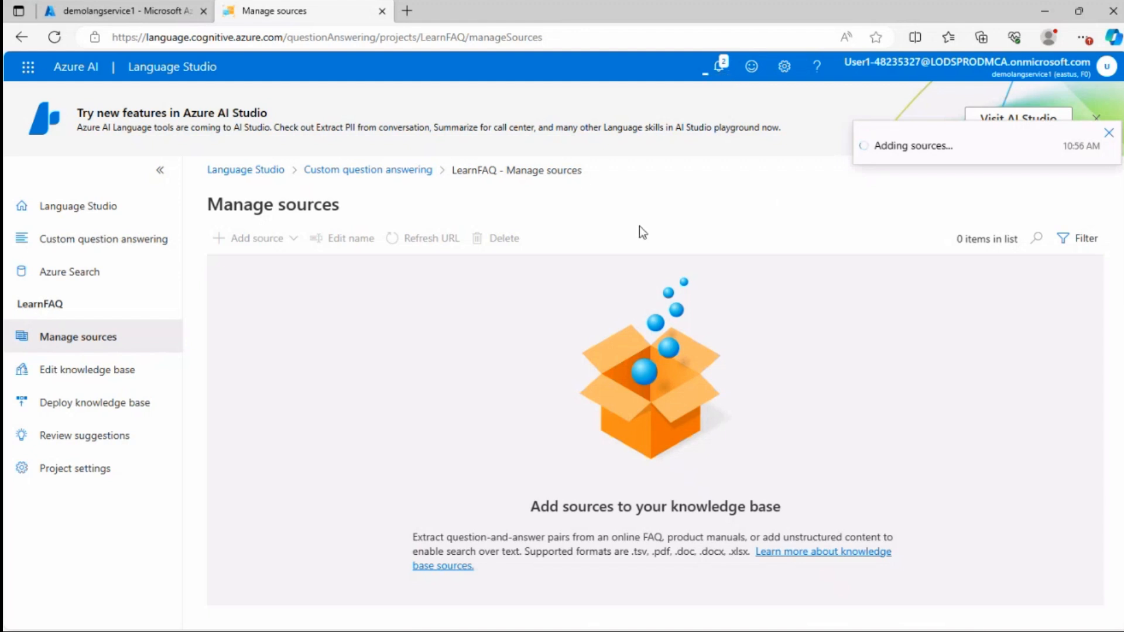
Check the notifications panel and dismiss the guided tips on the sources page
click(717, 77)
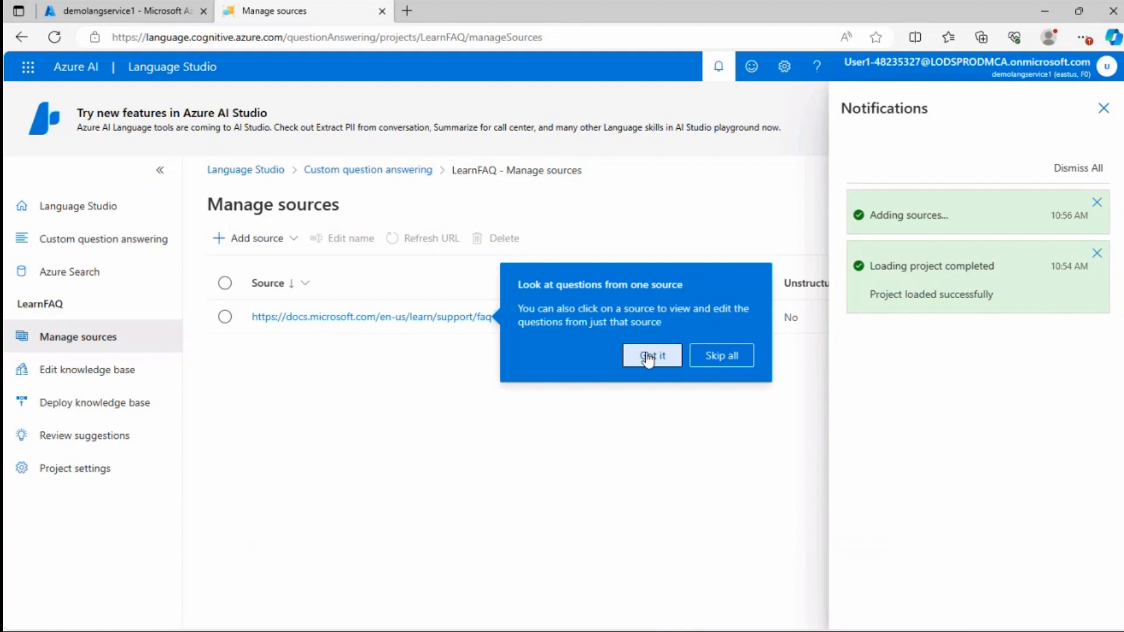
click(650, 354)
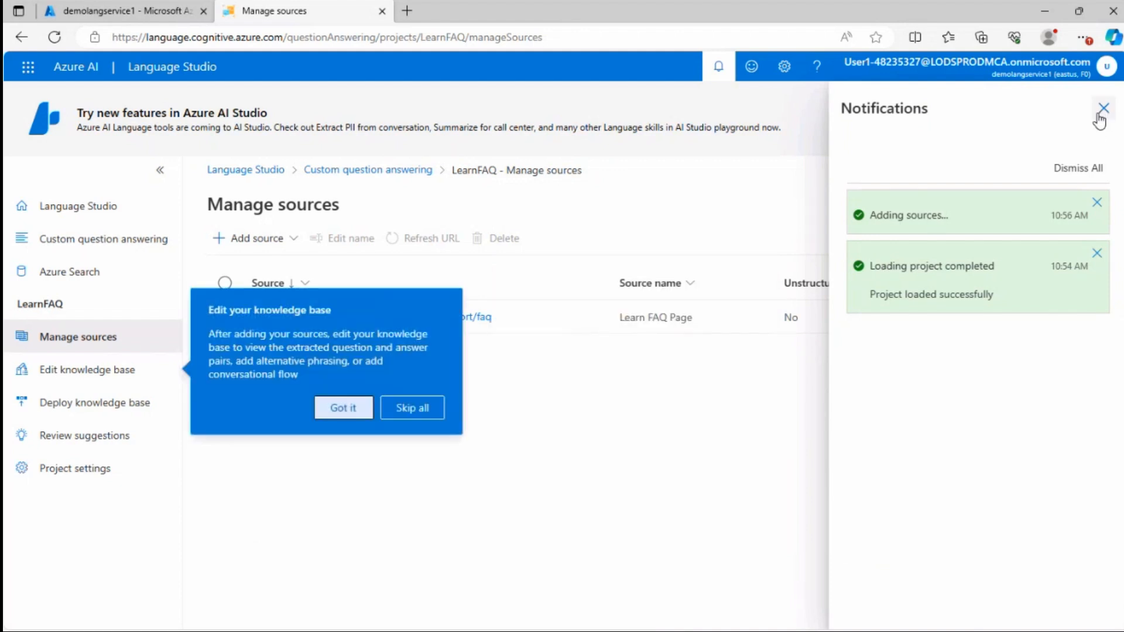
click(1104, 109)
click(718, 66)
click(1103, 109)
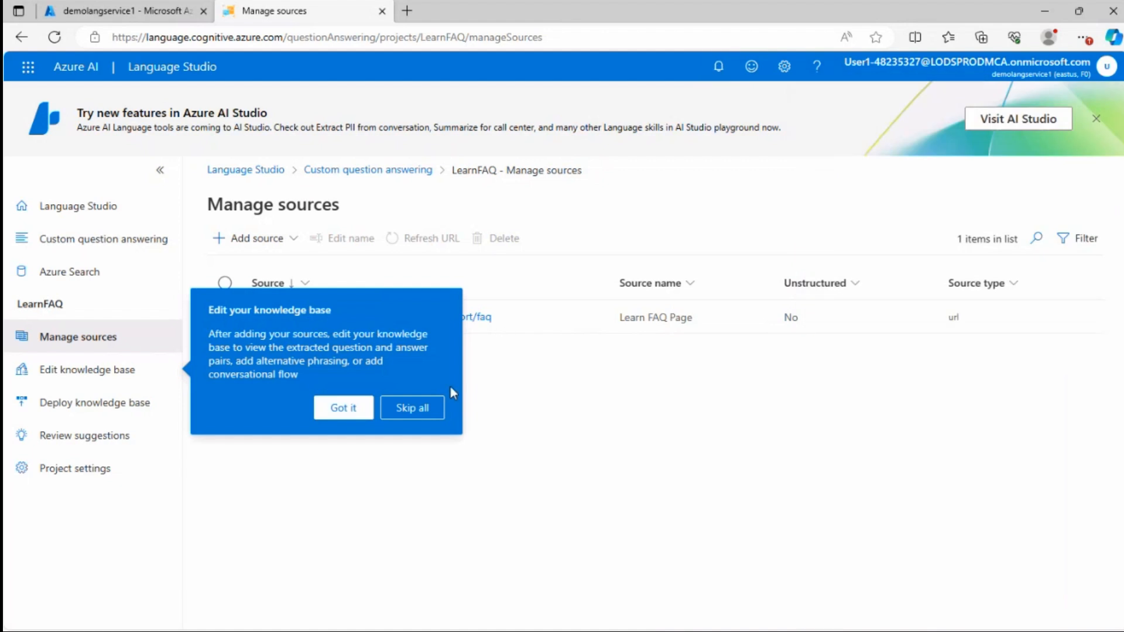
click(342, 407)
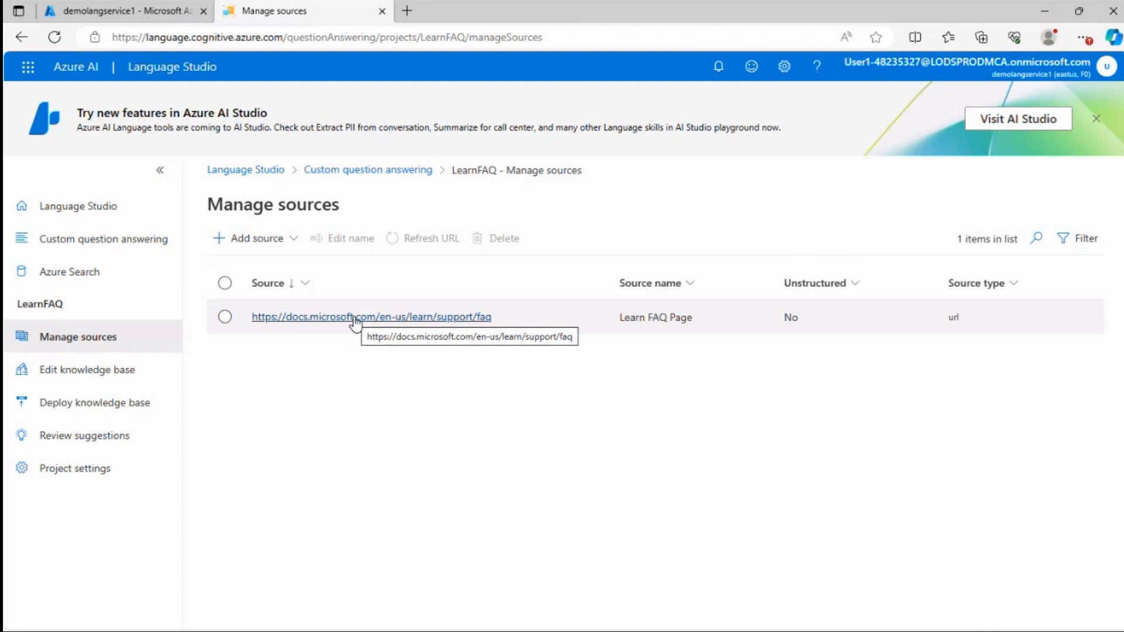
Add a chit chat source with the Friendly personality to the knowledge base
click(266, 240)
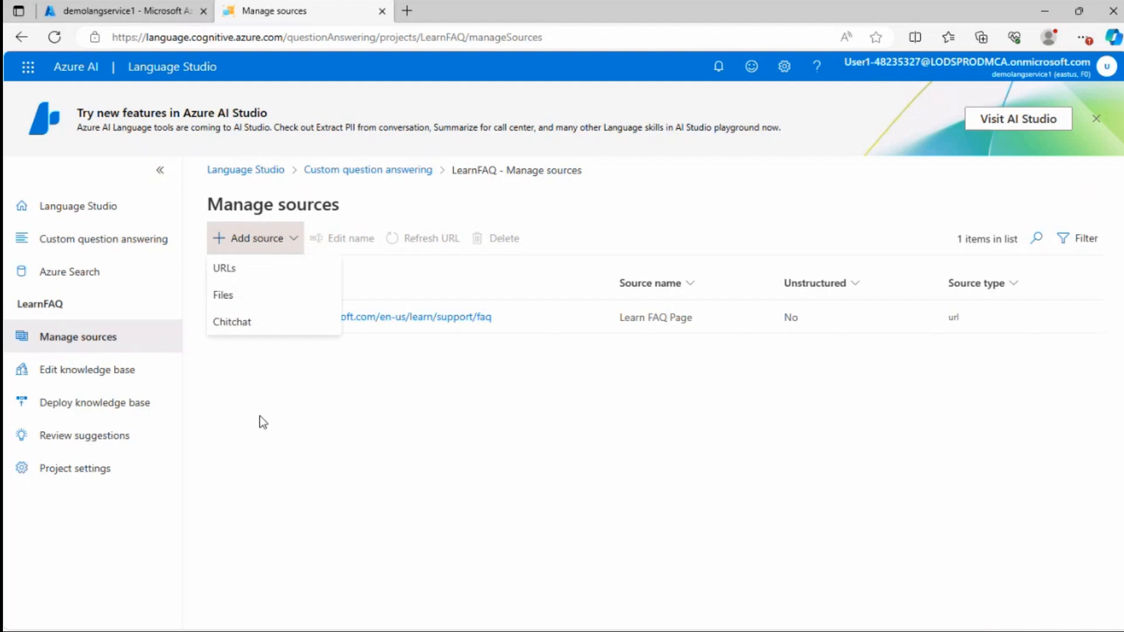
click(238, 325)
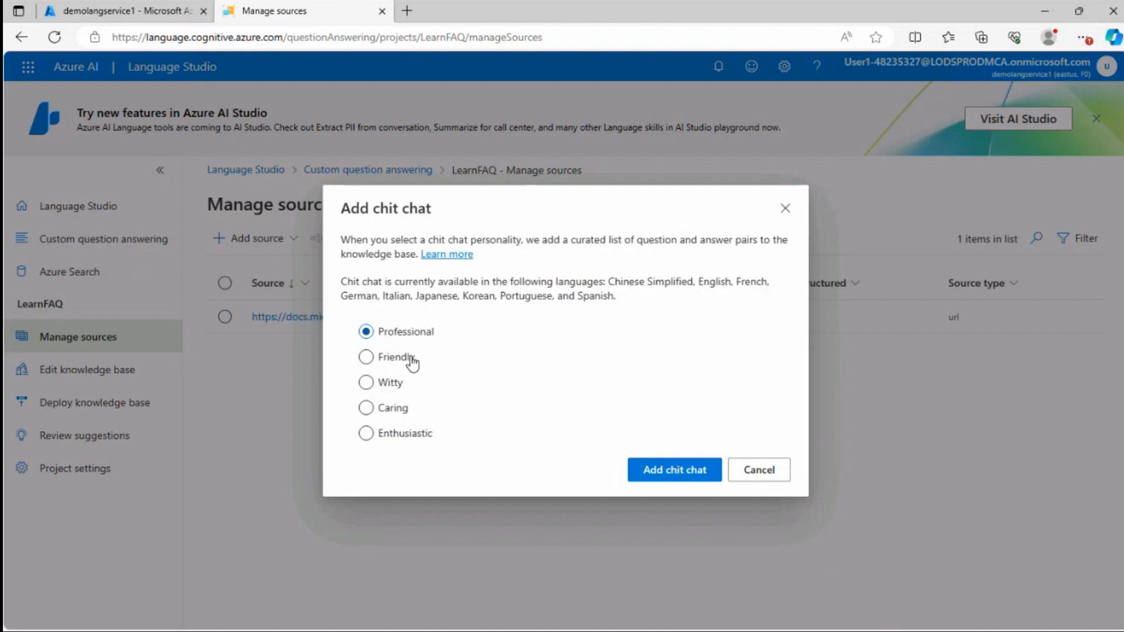
click(384, 384)
click(393, 359)
click(675, 473)
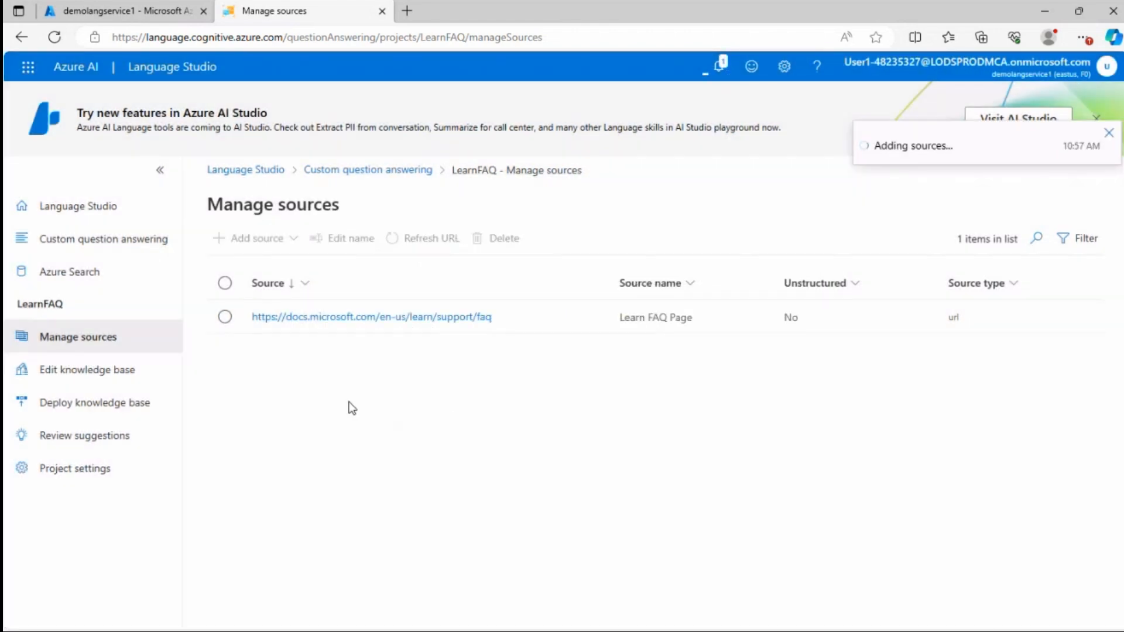
click(352, 326)
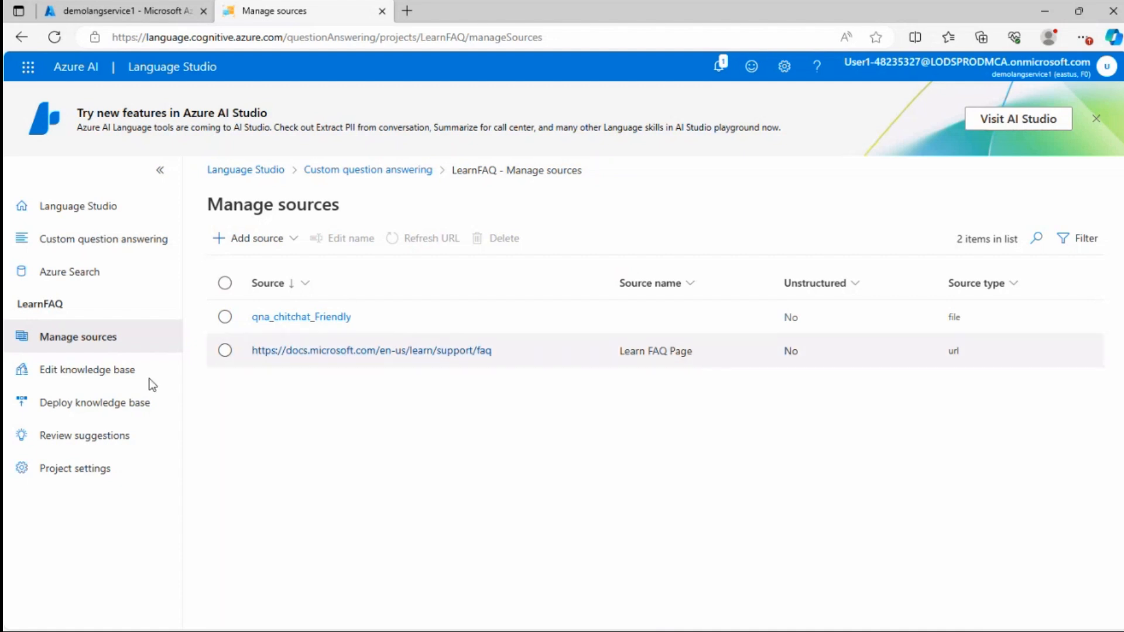
Open the knowledge base editor and start a new question answer pair sourced from the FAQ page URL
click(71, 375)
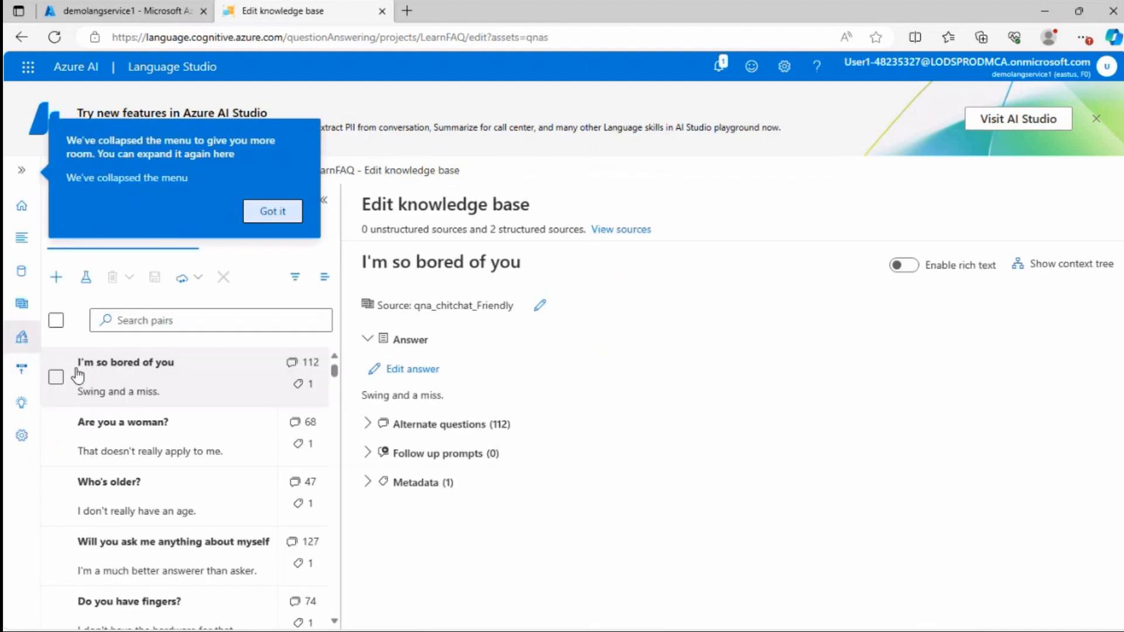
click(275, 213)
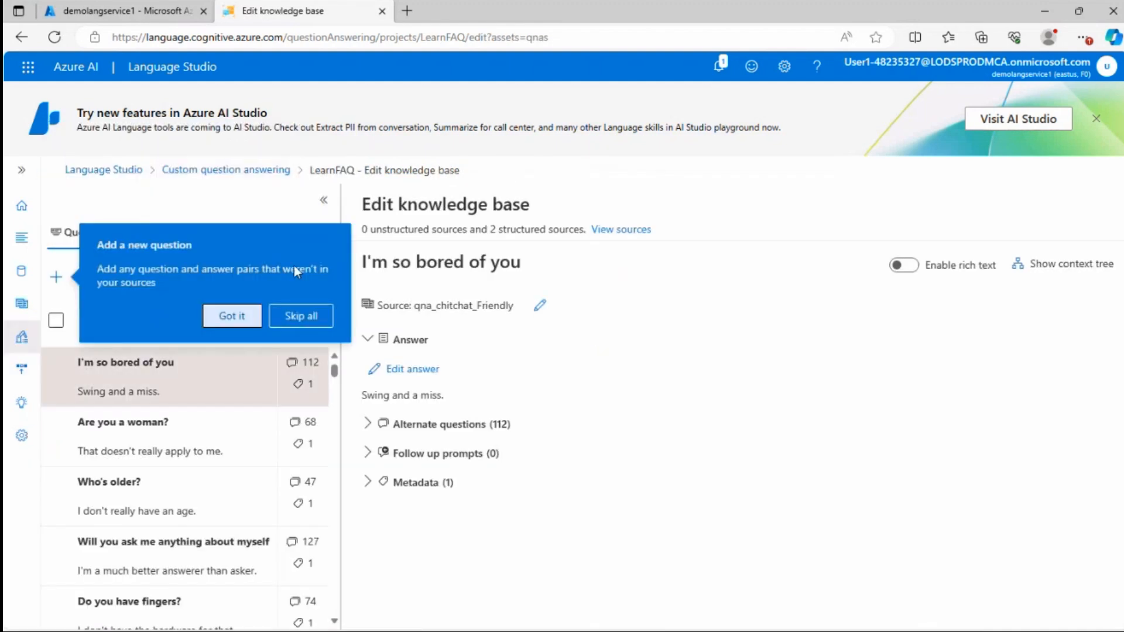
click(233, 318)
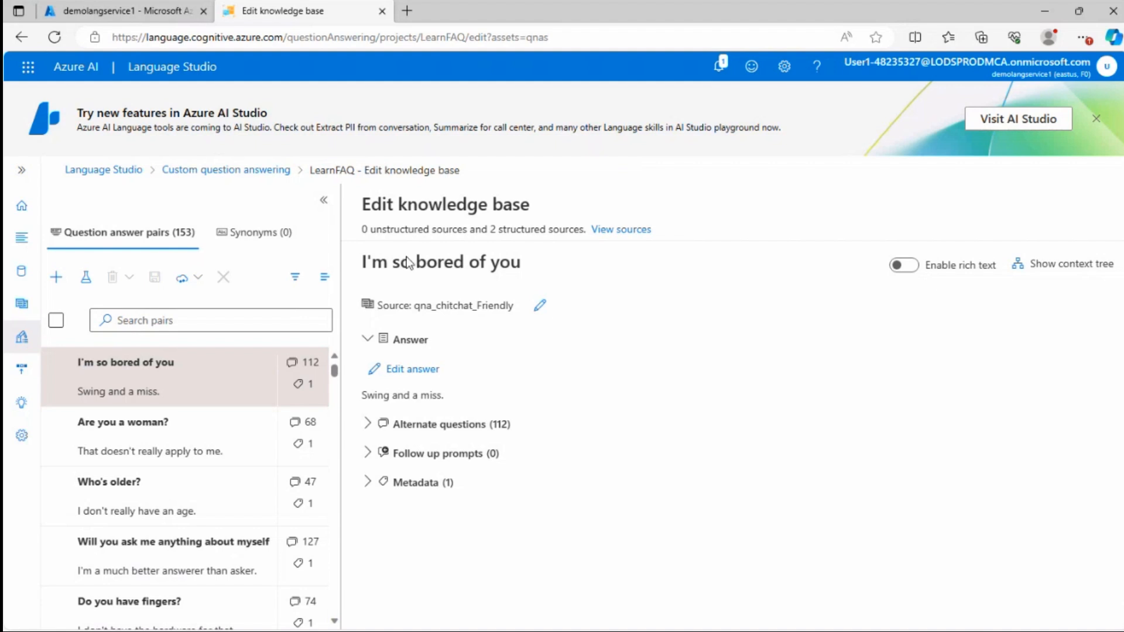
click(49, 284)
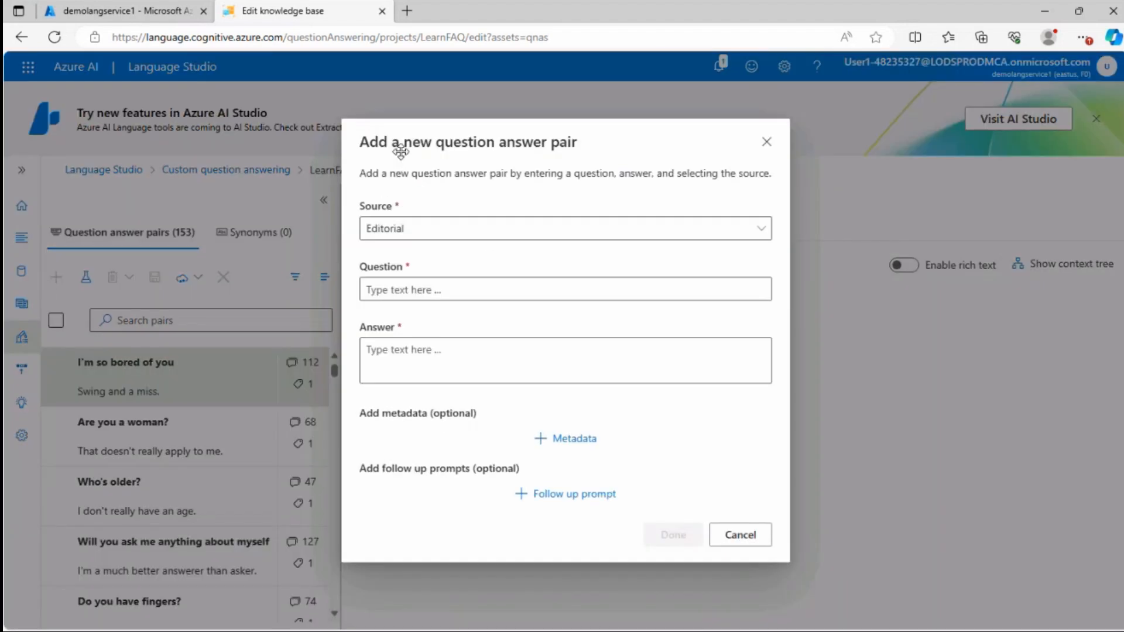
click(418, 232)
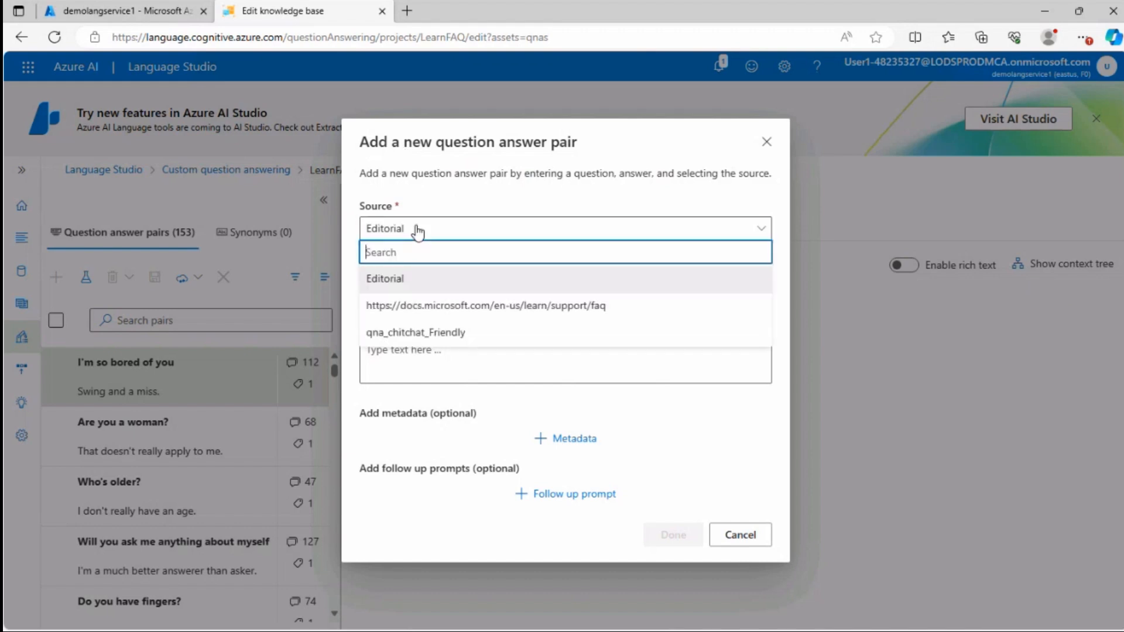
click(391, 307)
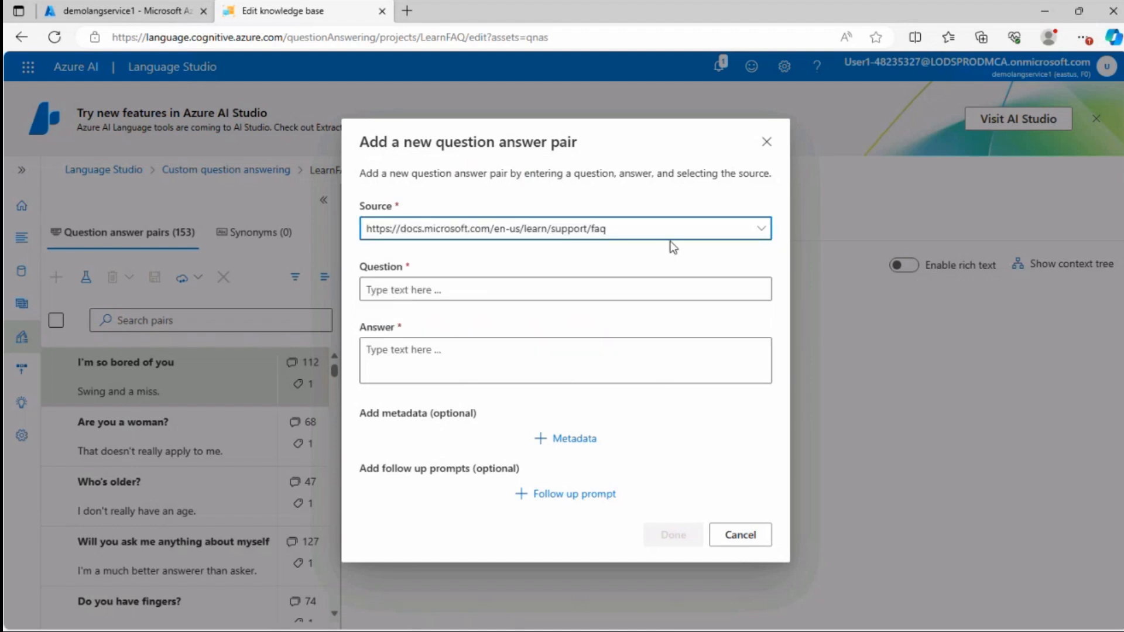
Enter the question "What are Microsoft credentials?" with answer "Microsoft credentials enable you to validate and prove your skills with Microsoft technologies." and finish the pair
click(527, 289)
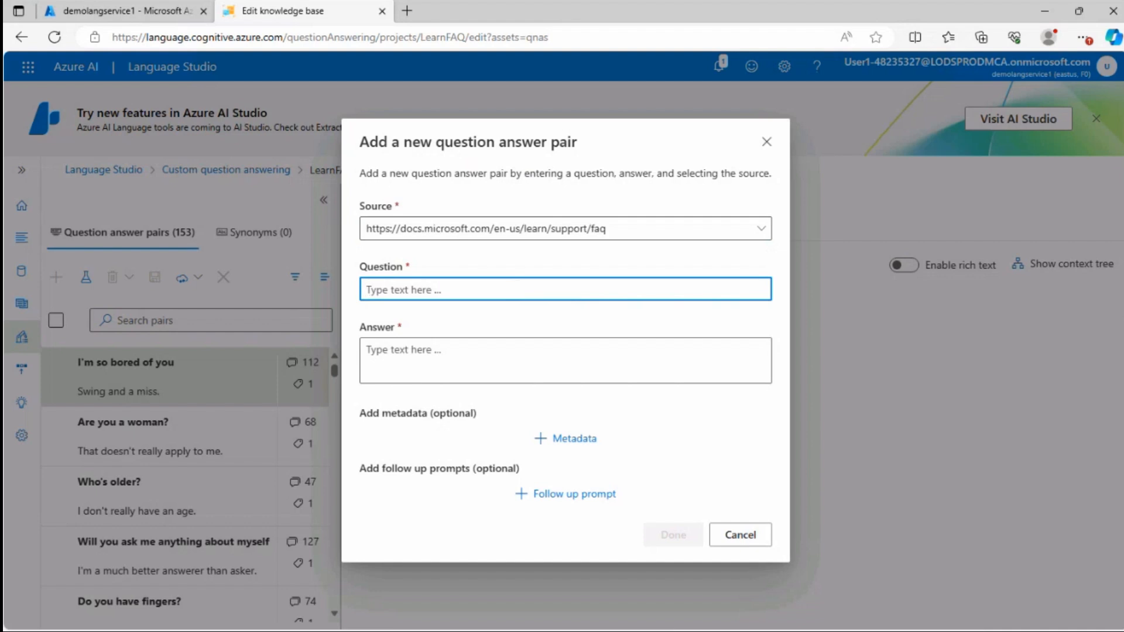
key(ctrl+v)
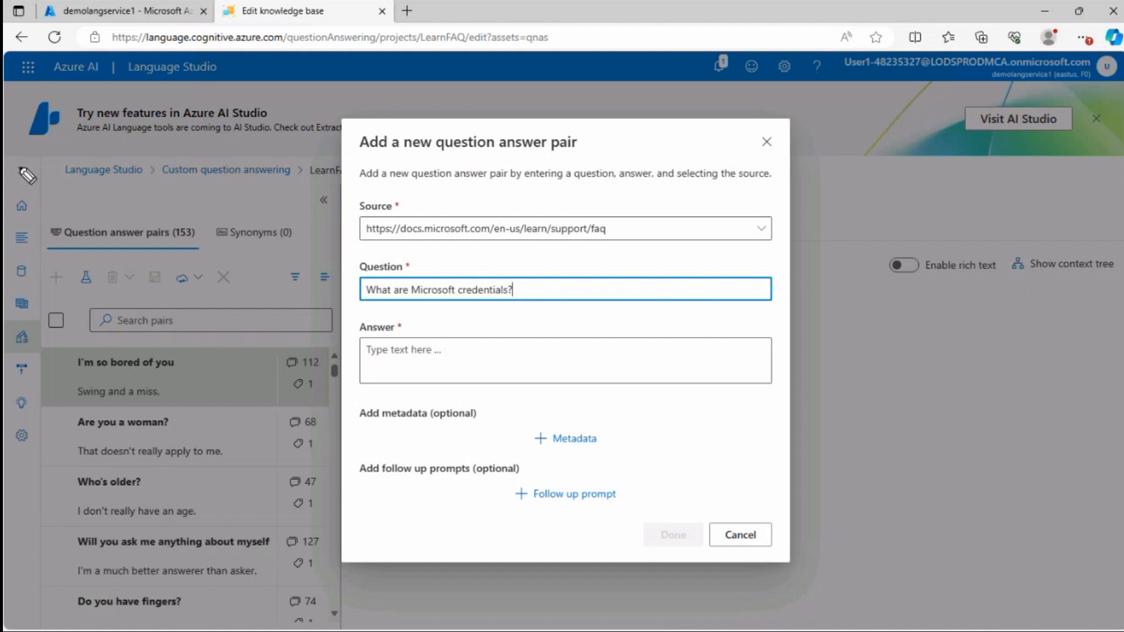
mouse_move(549, 265)
mouse_down()
mouse_move(509, 302)
mouse_move(674, 293)
mouse_move(637, 226)
mouse_up()
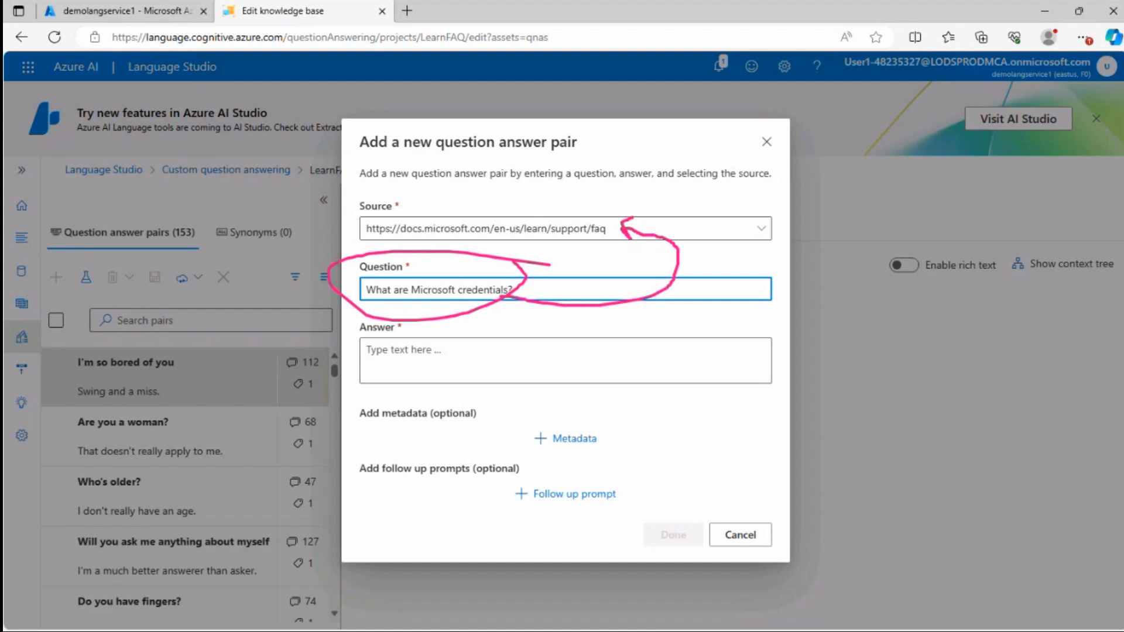
key(Escape)
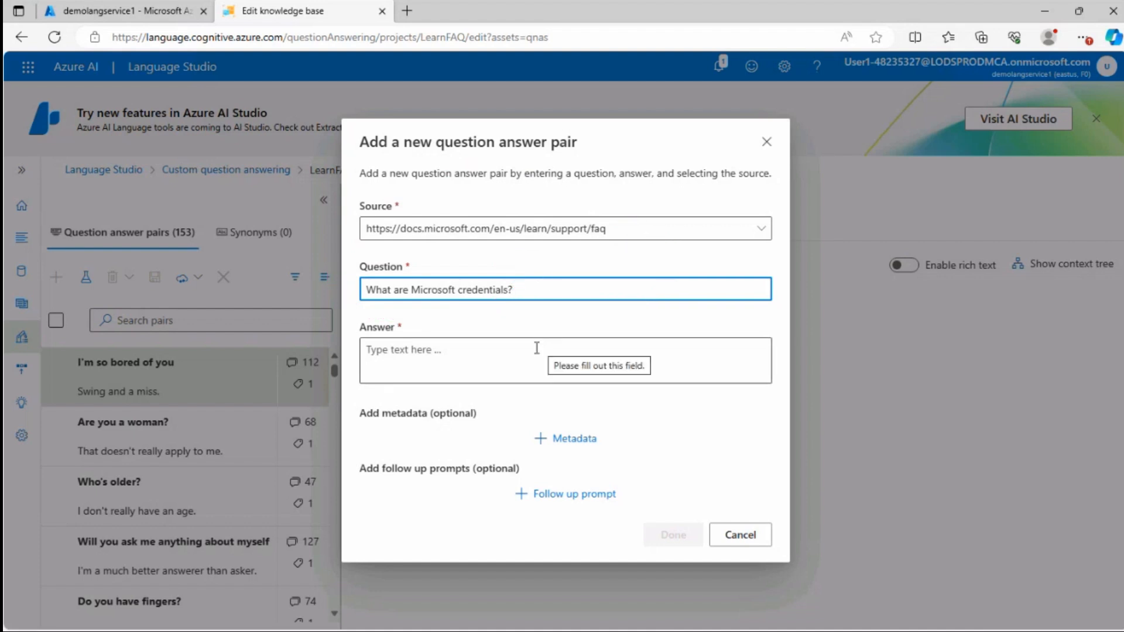
click(492, 339)
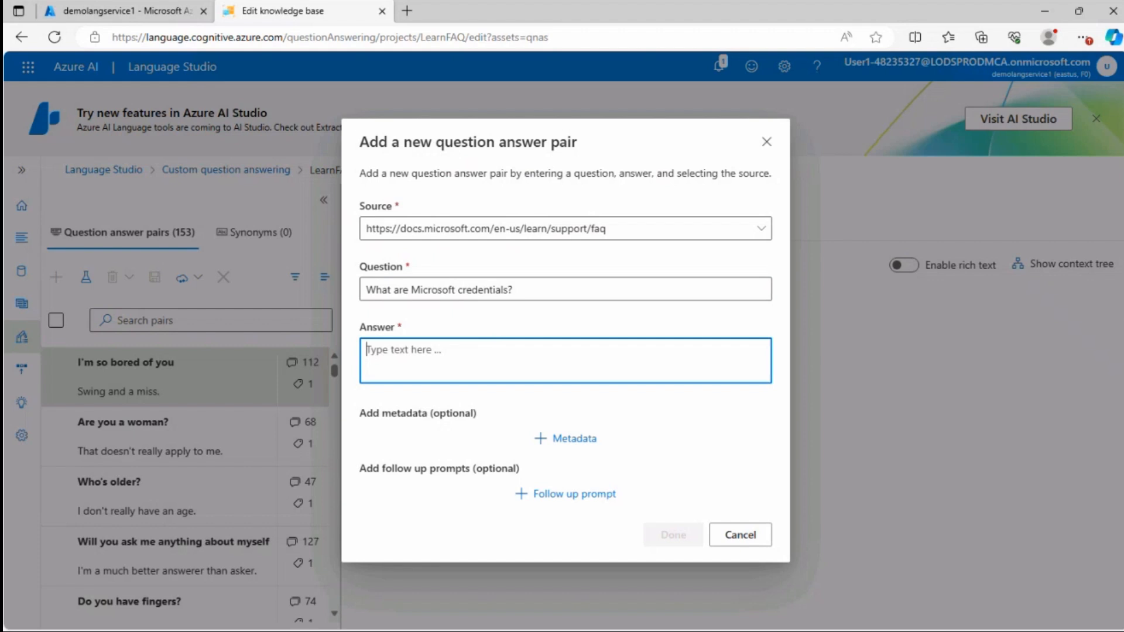
text(Microsoft credentials enable you to validate and prove your skills with Microsoft technologies.)
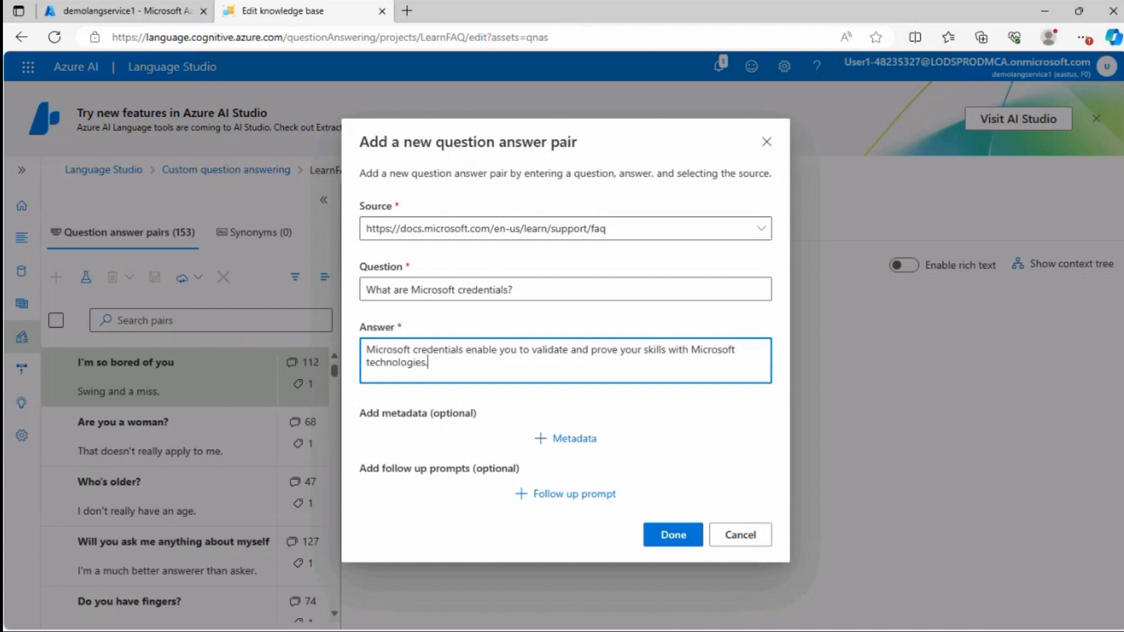
click(682, 546)
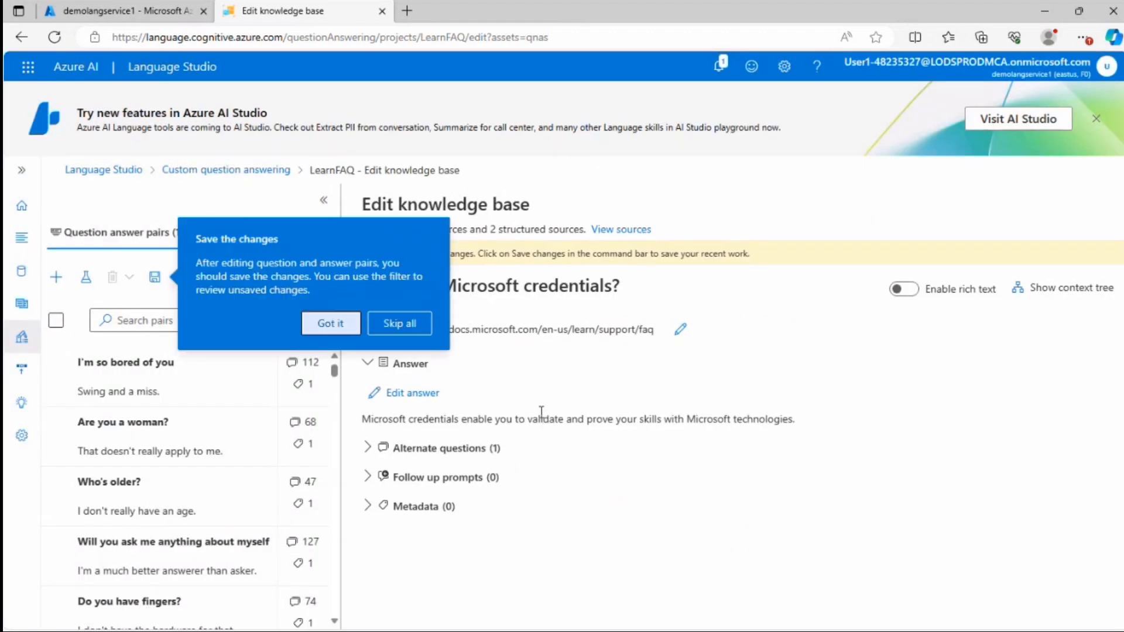
click(329, 322)
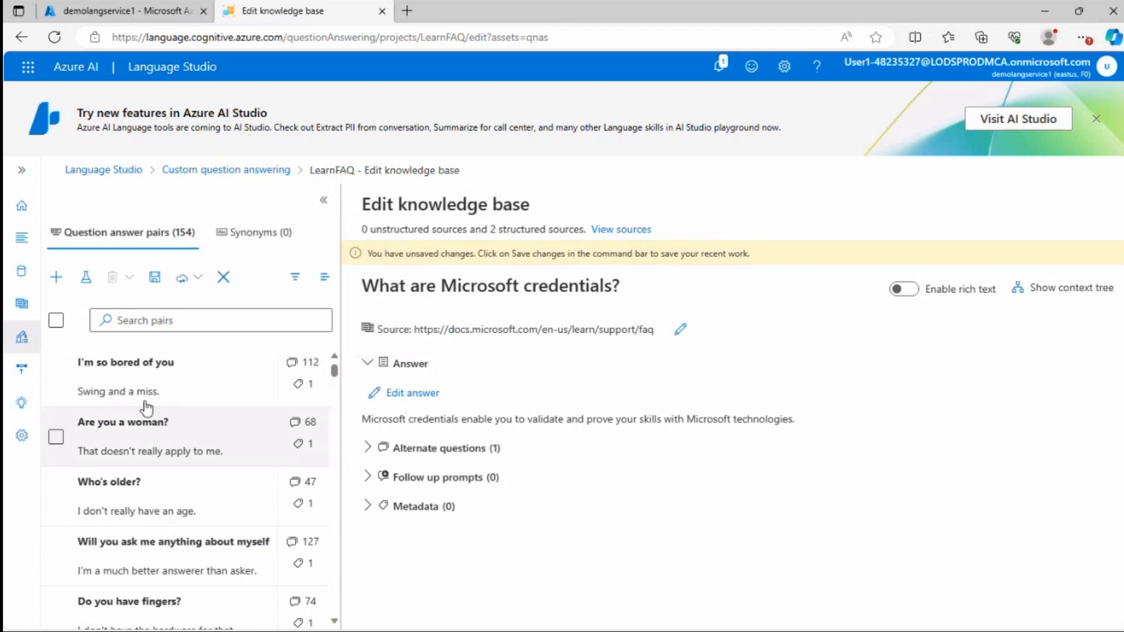
Scroll the question answer pairs and search them for "what are microsfot"
scroll(146, 447, down, 10)
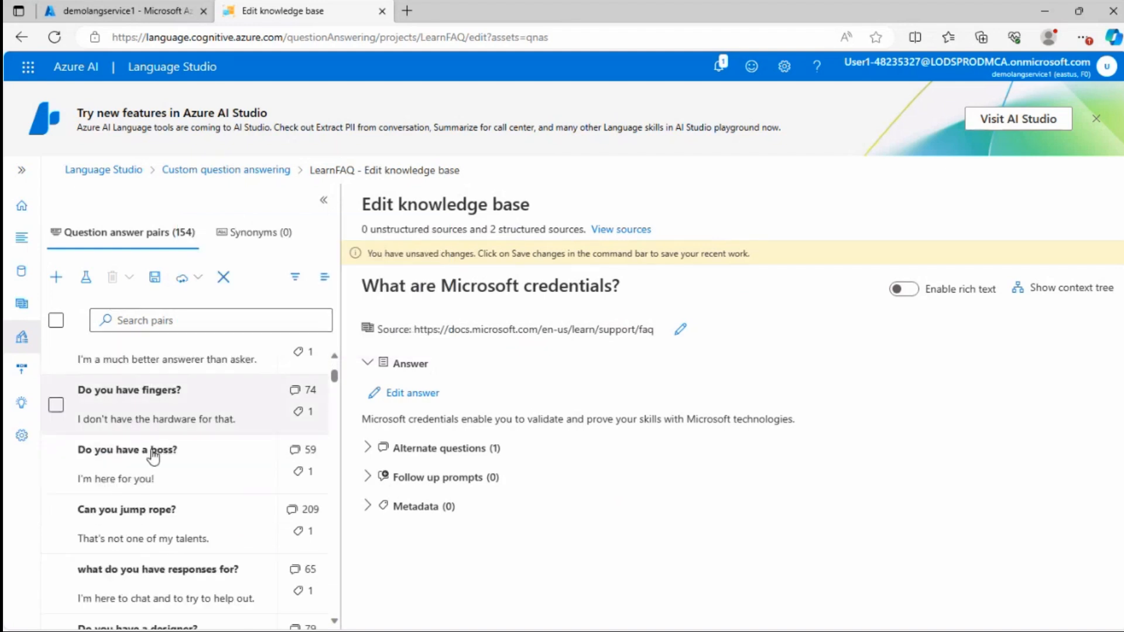
scroll(156, 502, down, 5)
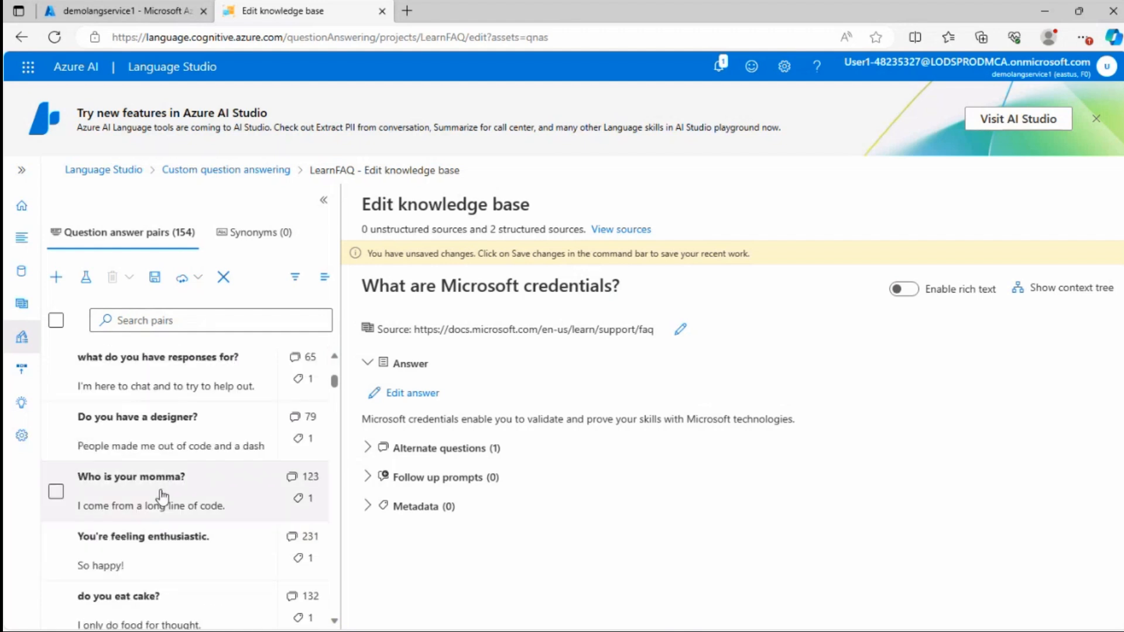
click(147, 321)
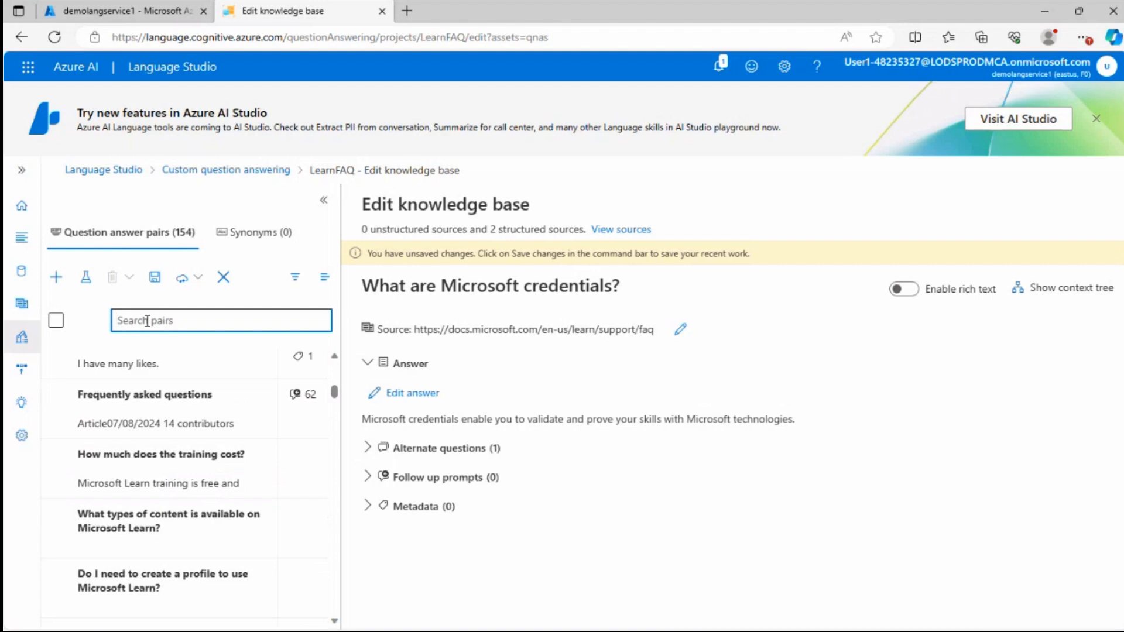
text(what are)
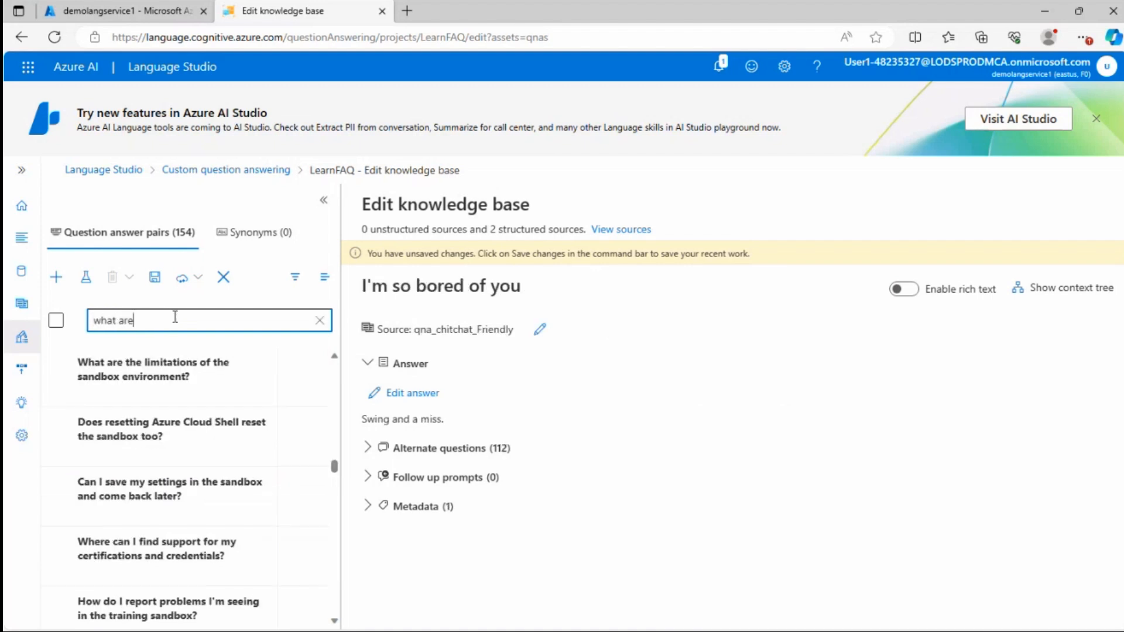
text( micr)
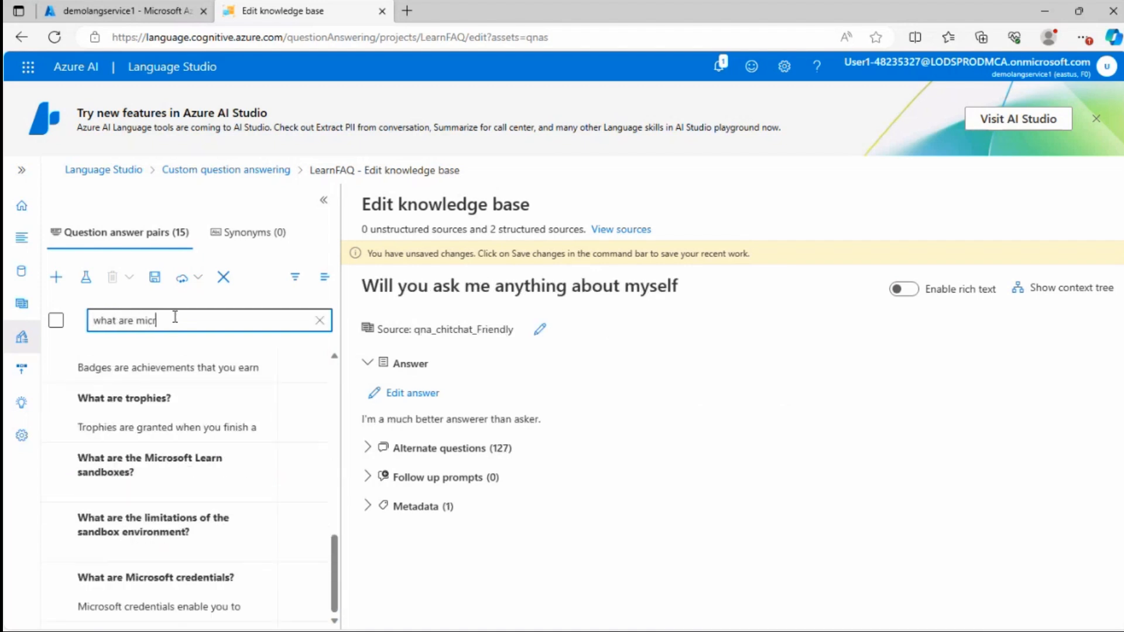
text(osfot)
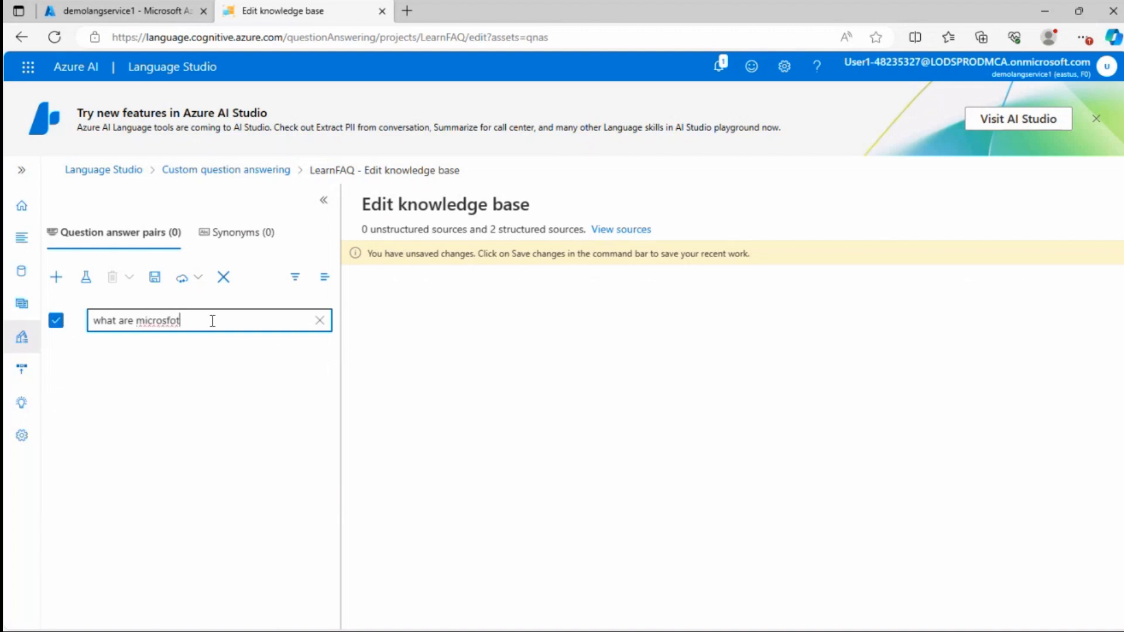
Search the pairs for "what are microsoft" and add the alternate question "How can I demonstrate my Microsoft technology skills?" to the matching pair
key(BackSpace)
key(BackSpace)
key(BackSpace)
key(BackSpace)
text(s)
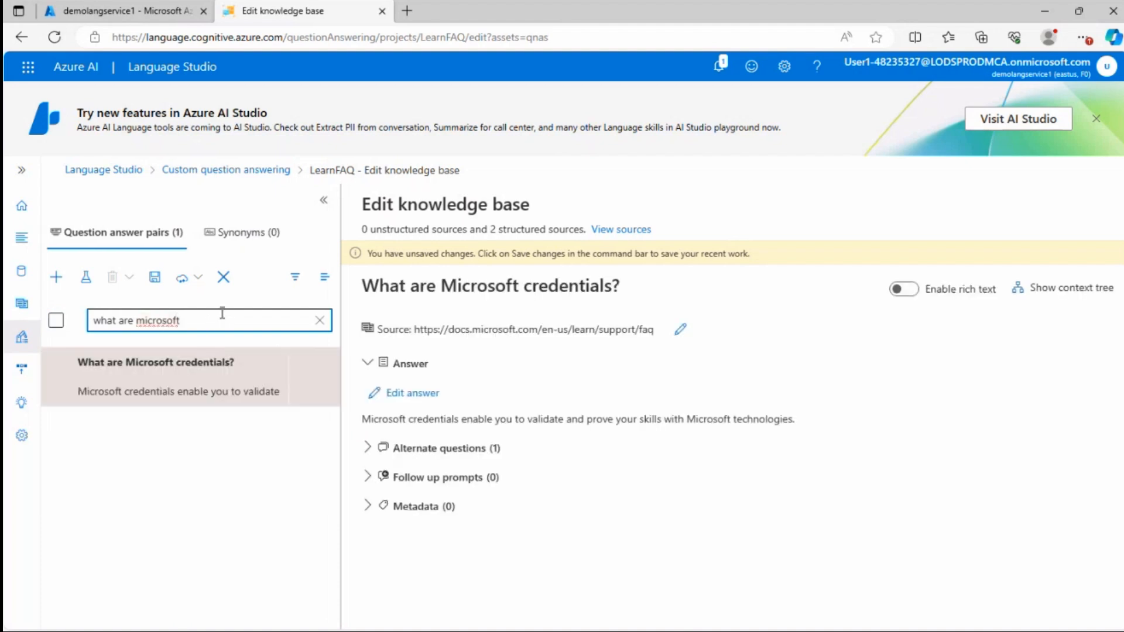
click(156, 380)
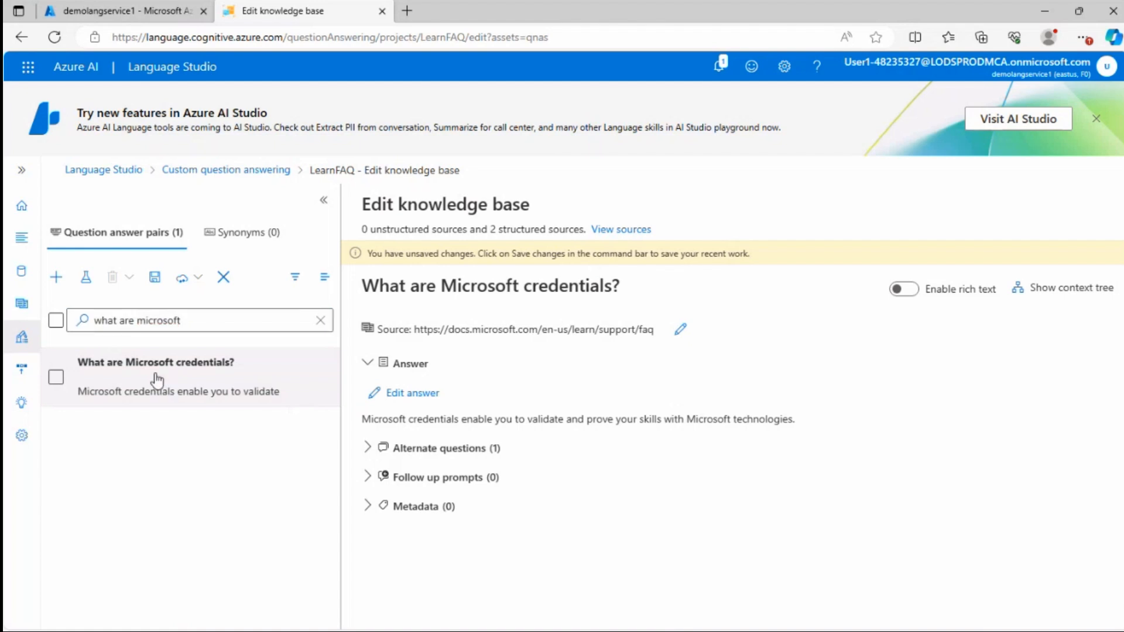
click(200, 320)
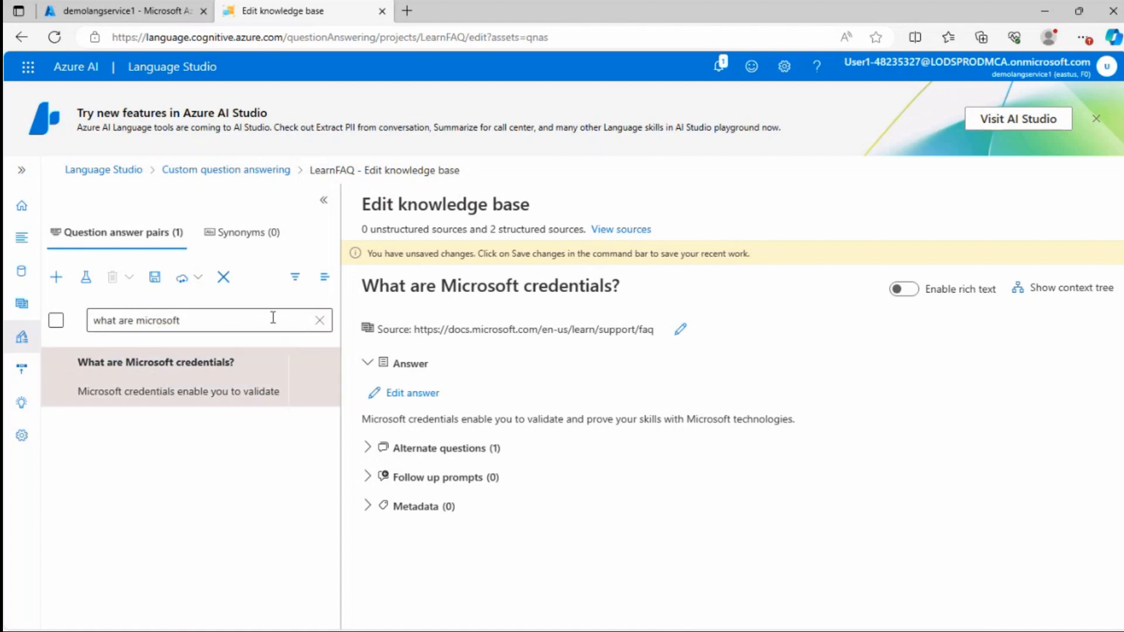
drag(186, 322, 92, 325)
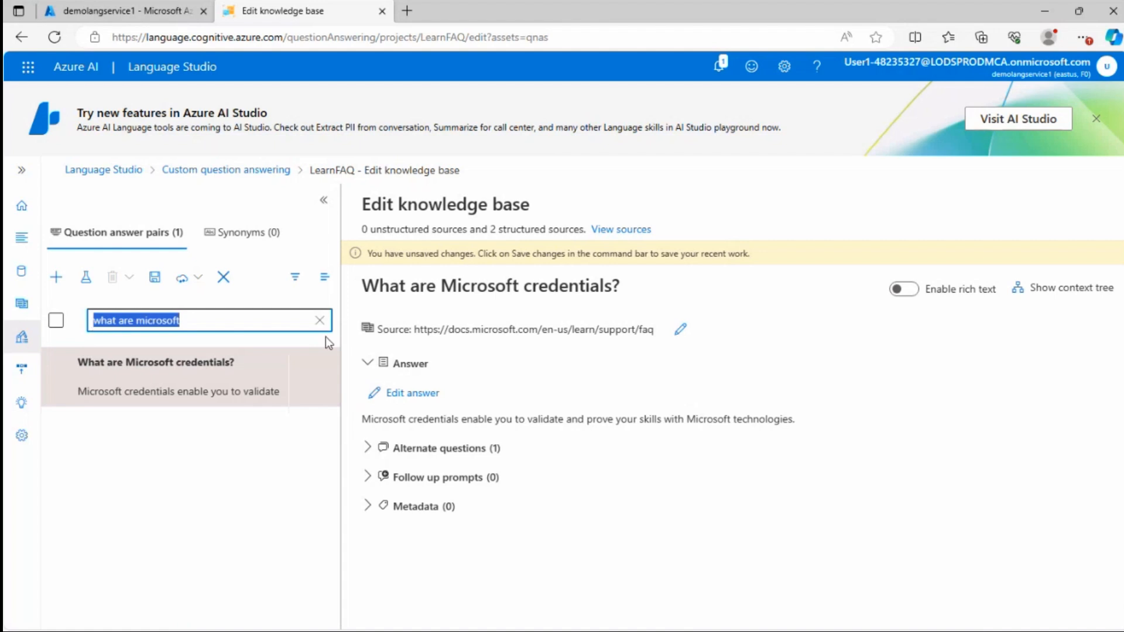
click(55, 380)
click(55, 380)
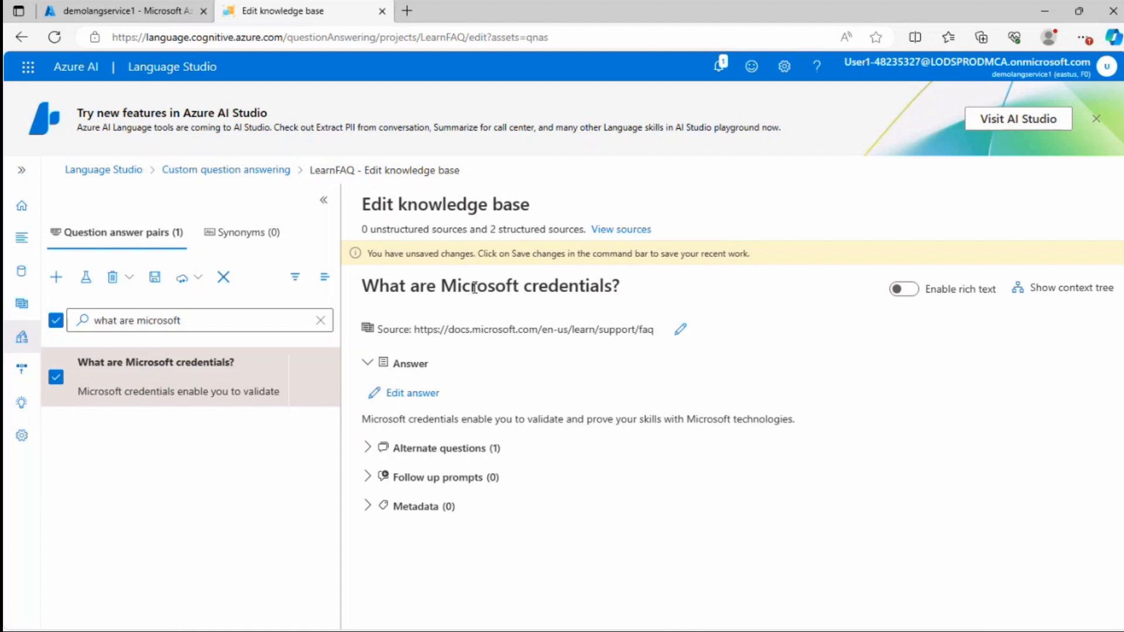
click(375, 450)
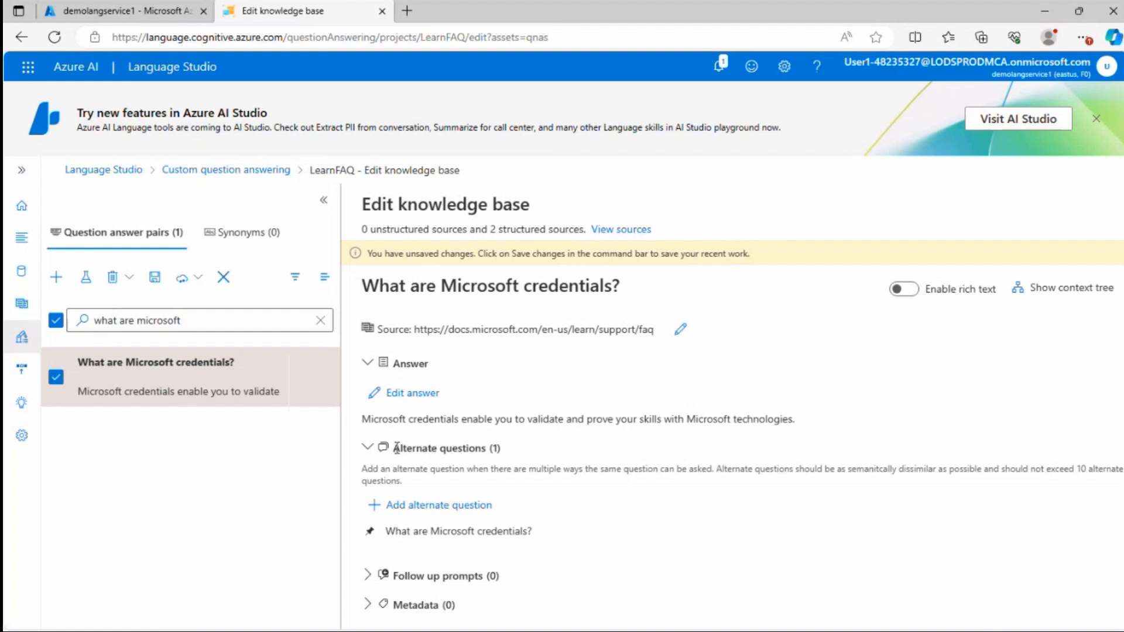
drag(379, 287, 600, 290)
click(418, 504)
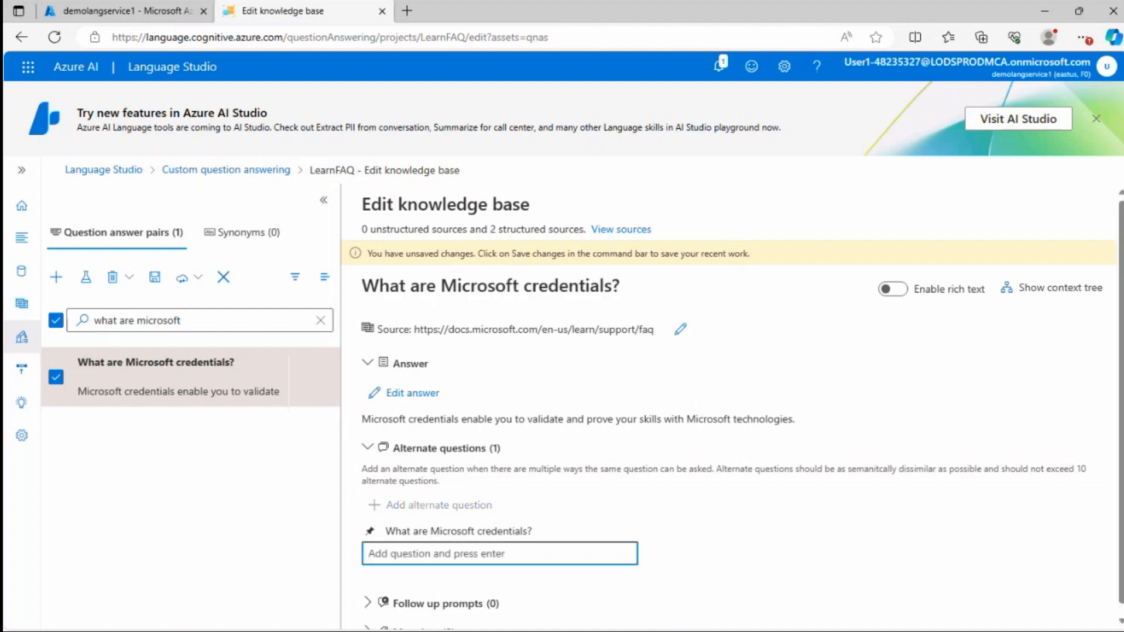
text(How can I demonstrate my Microsoft technology skills?)
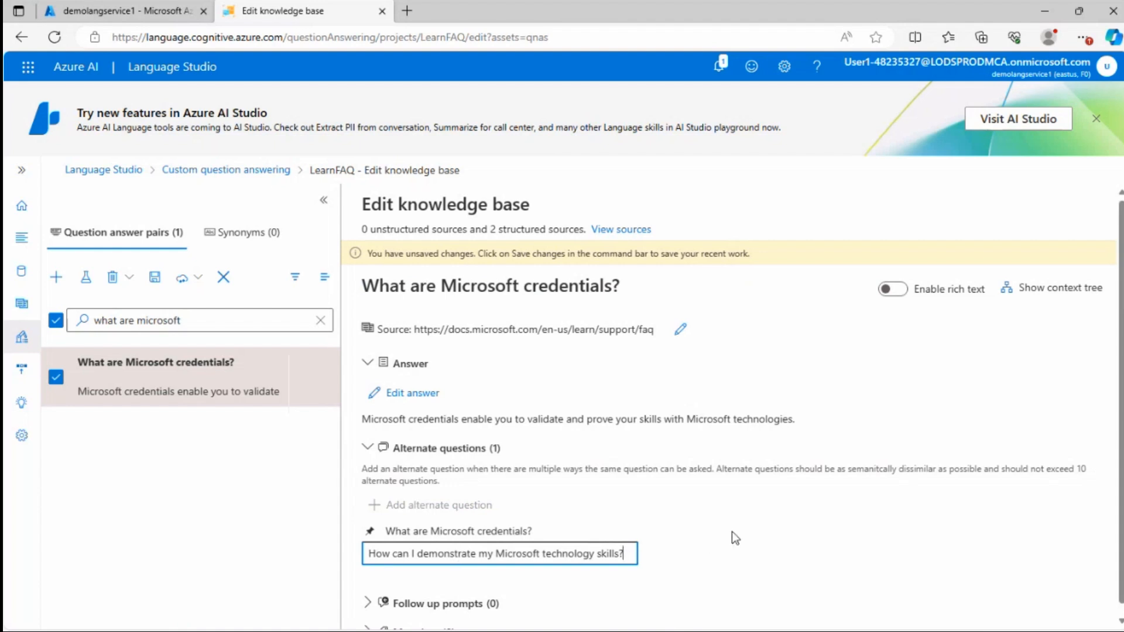
key(Return)
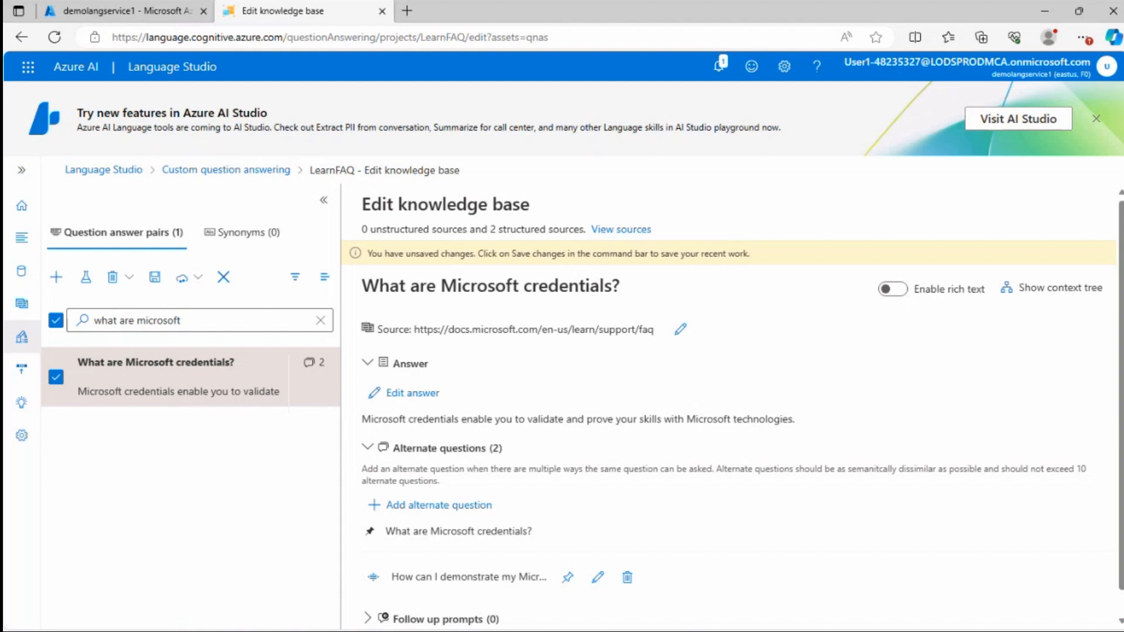
Add the contextual-only follow-up prompt "Learn more about credentials", creating a new pair answered with a link to the Microsoft credentials page
scroll(472, 453, down, 1)
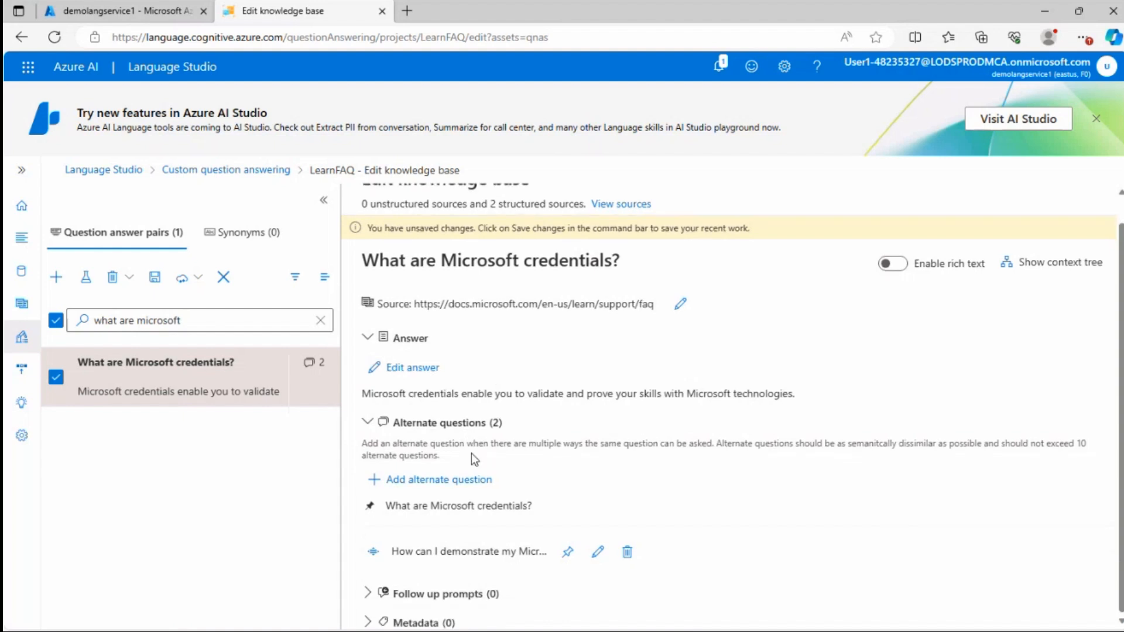
click(372, 598)
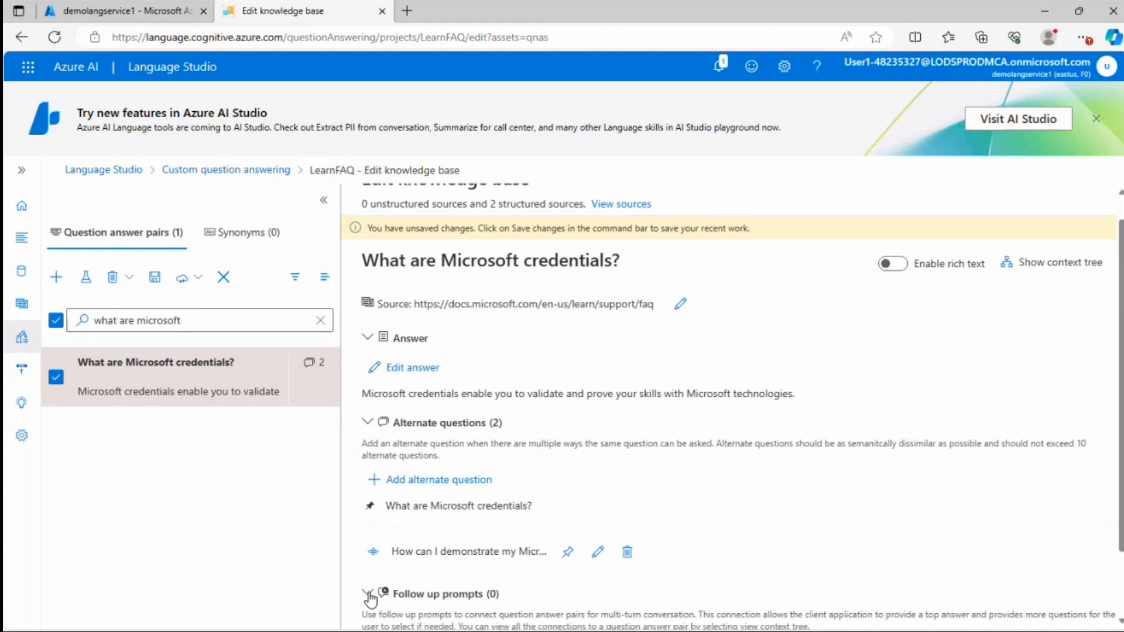
scroll(483, 495, down, 1)
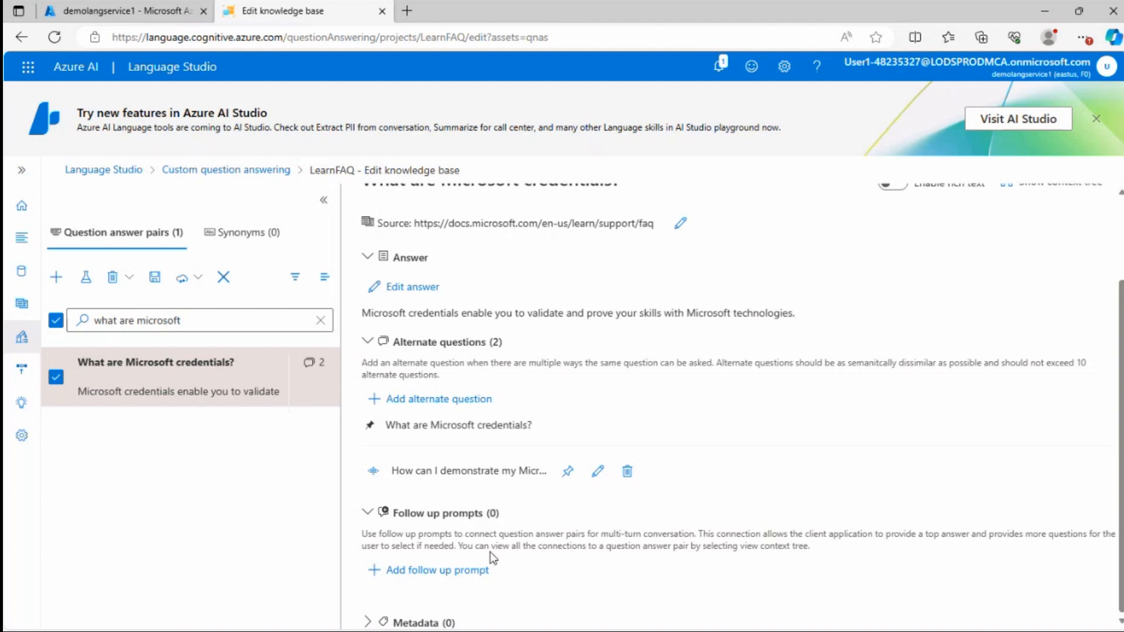
click(431, 570)
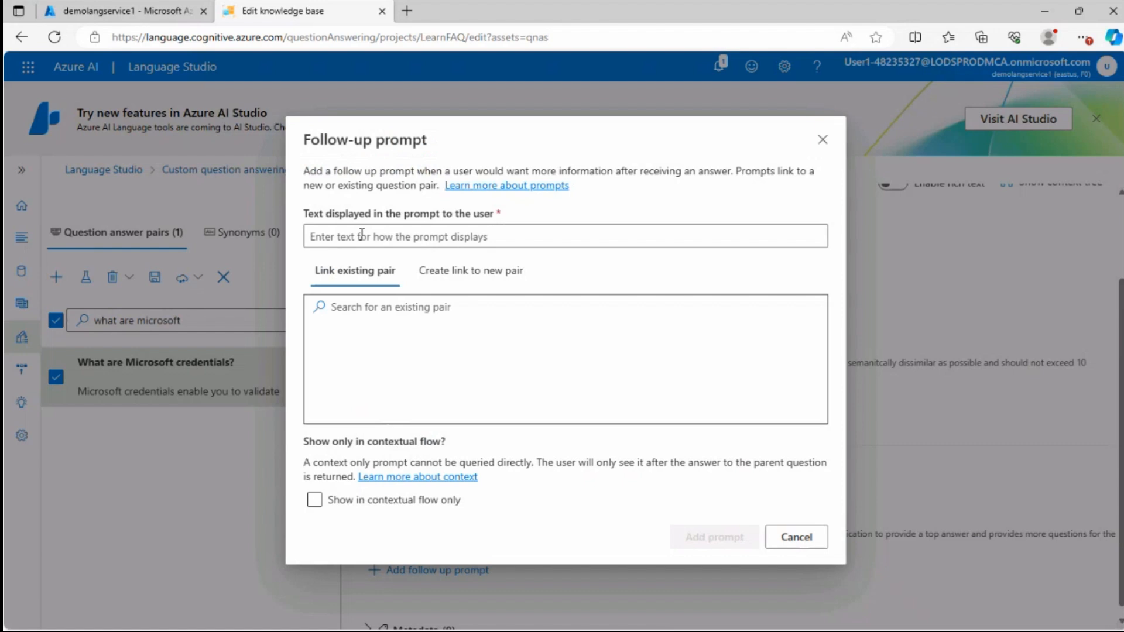
text(Learn more about credentials)
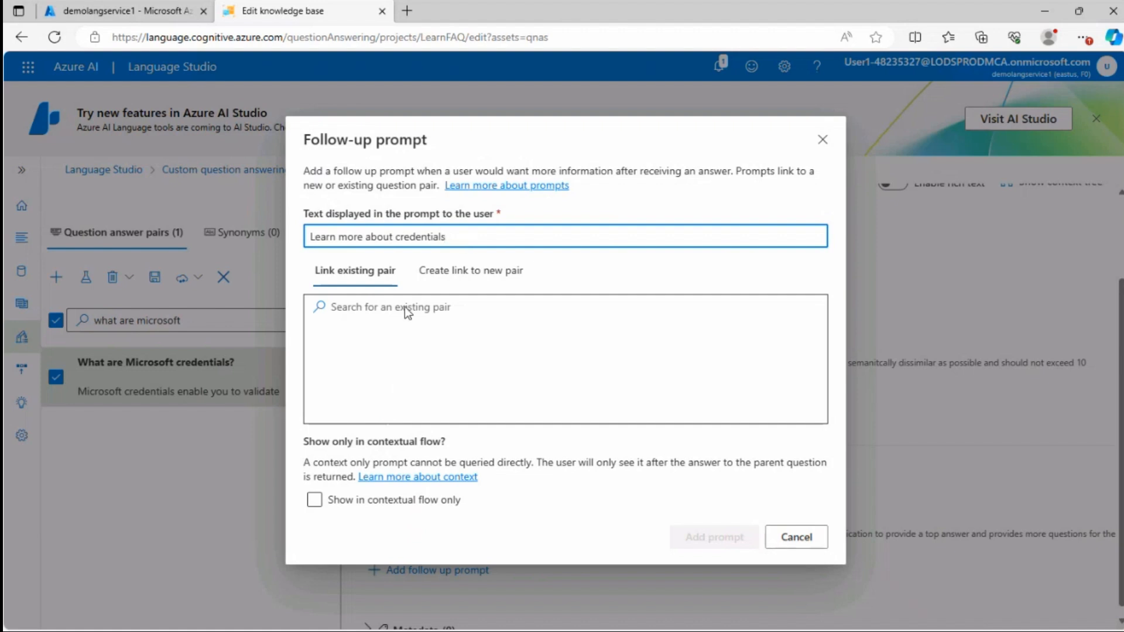
click(484, 278)
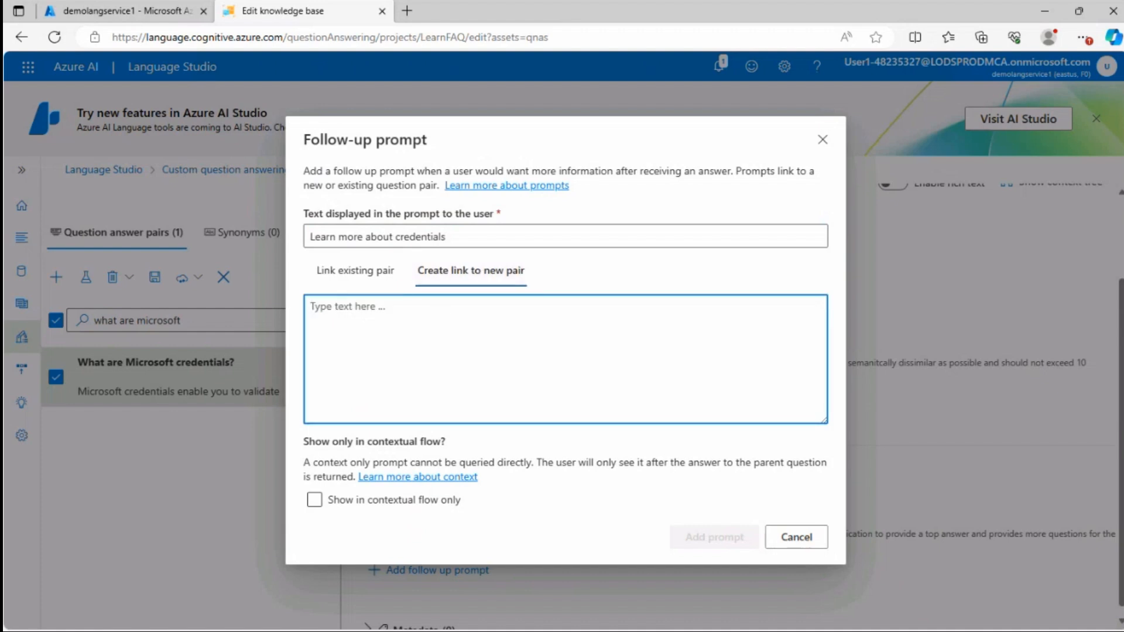
text(You can learn more about credentials on the [Microsoft credentials page](https://docs.microsoft.com/learn/credentials/).)
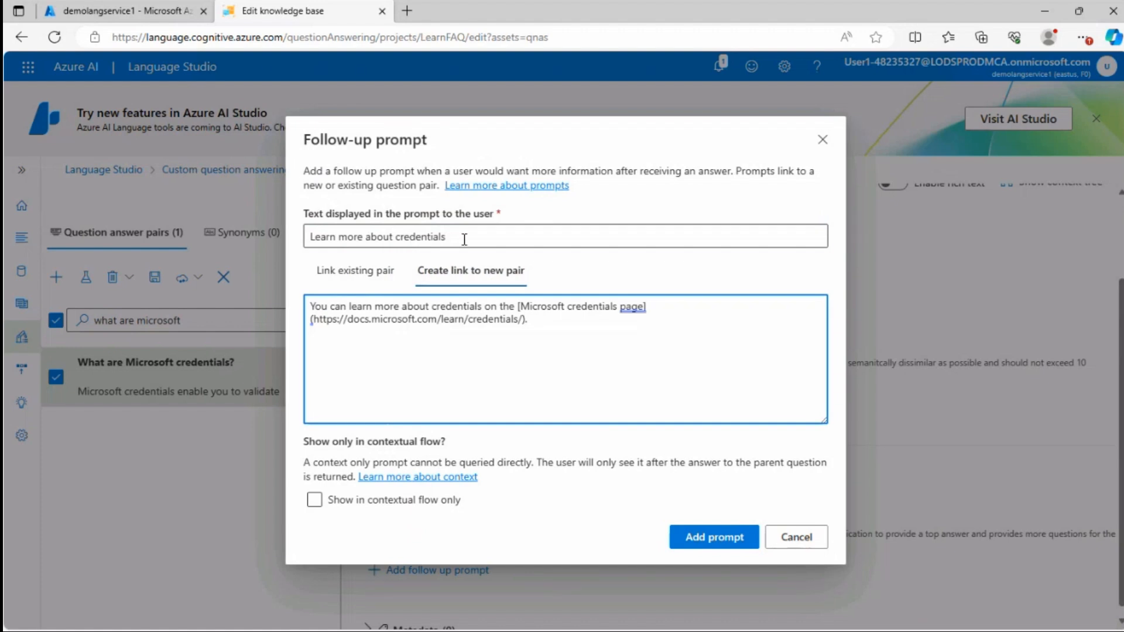
drag(460, 237, 306, 240)
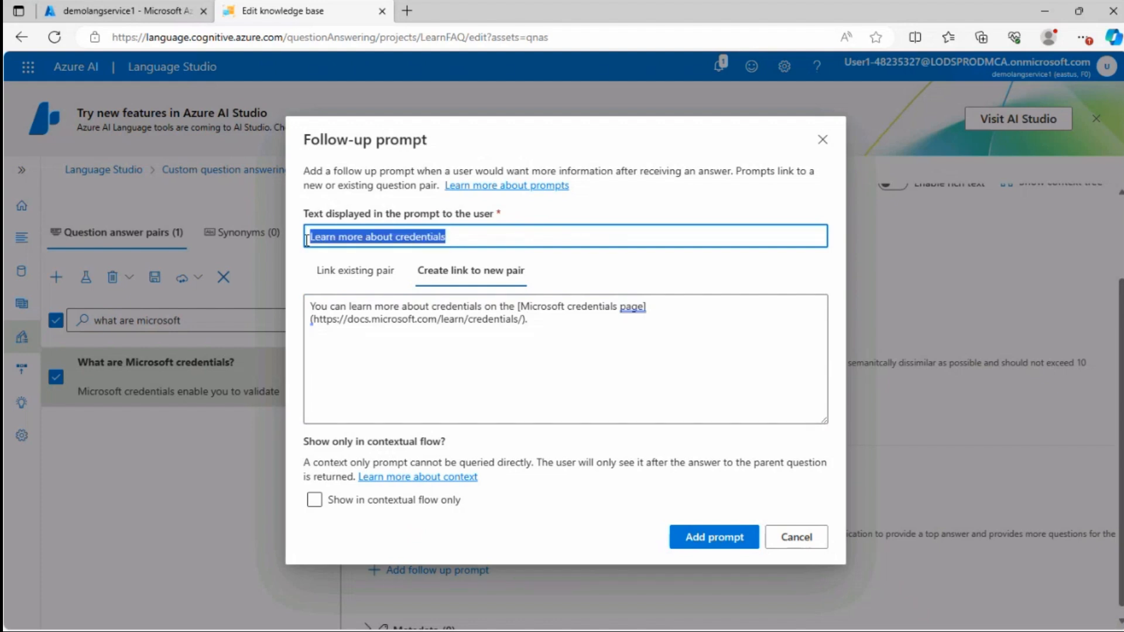
drag(561, 326, 297, 312)
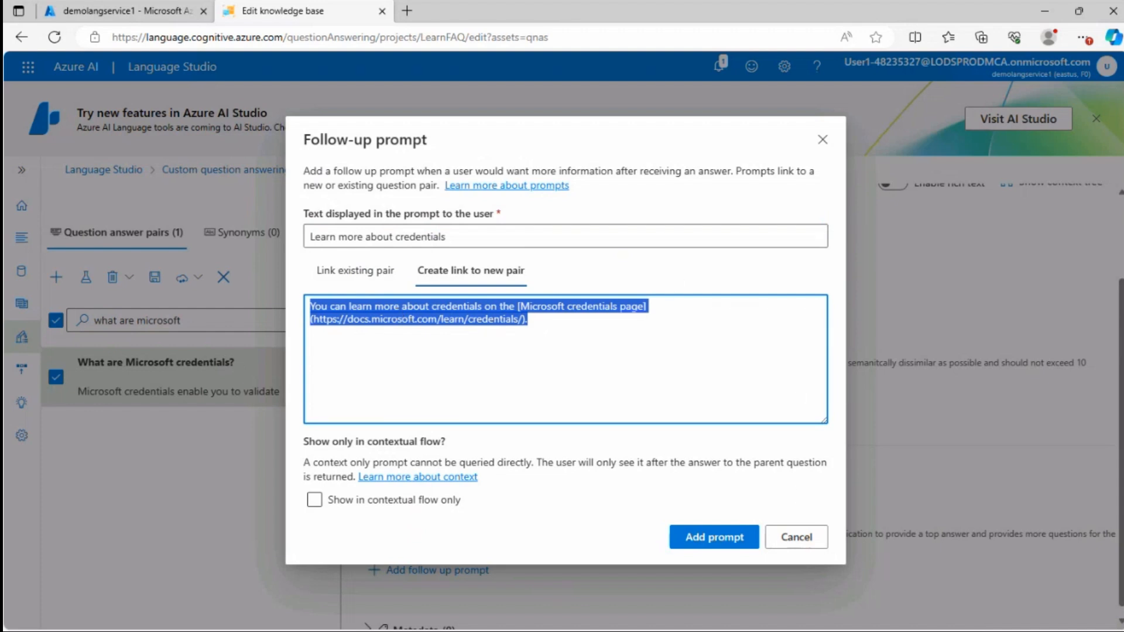
click(581, 548)
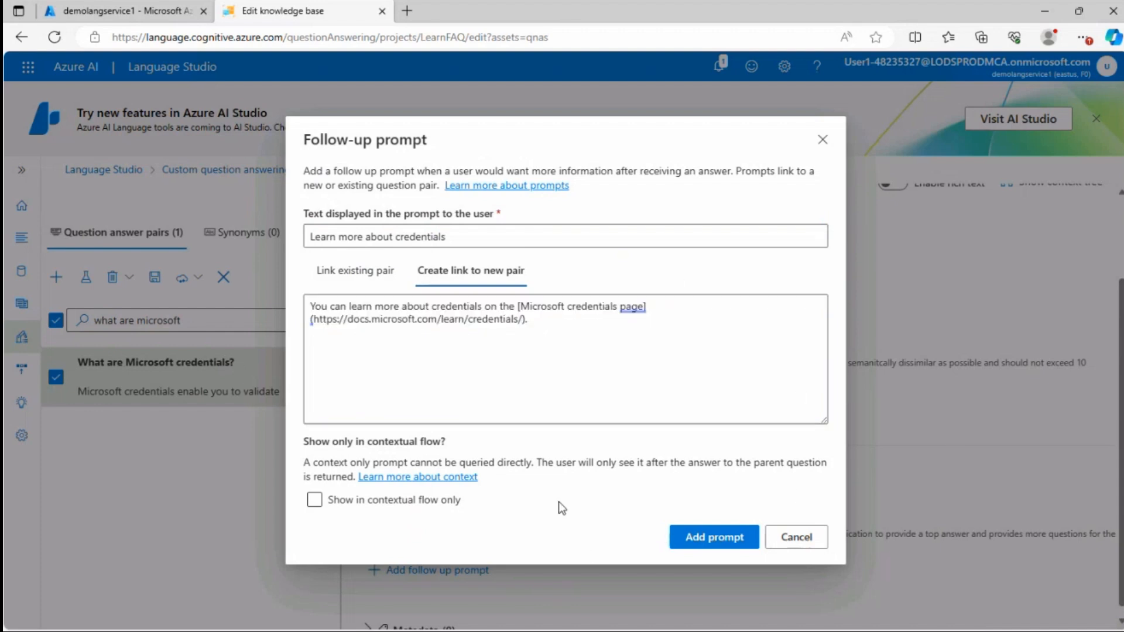
click(314, 500)
drag(309, 463, 537, 466)
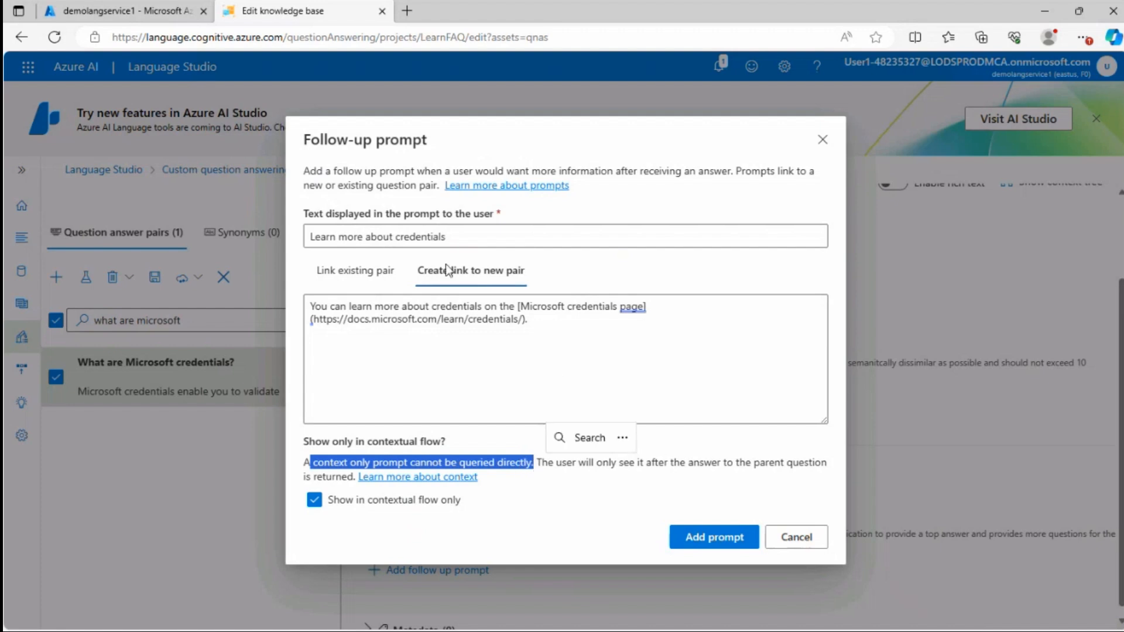
drag(529, 319, 329, 319)
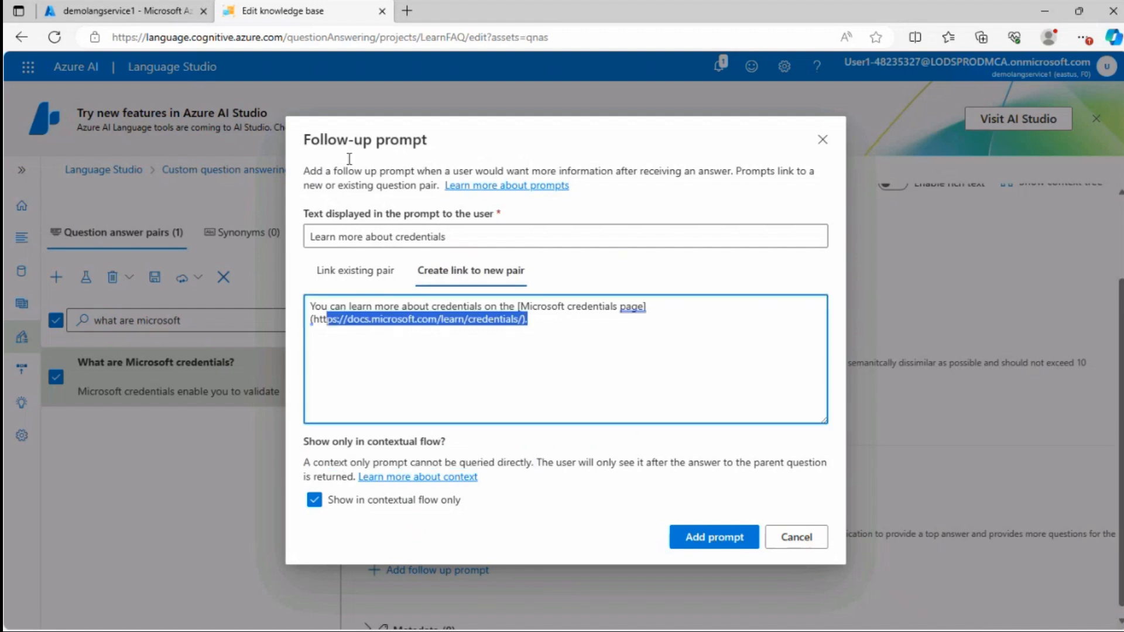
click(329, 186)
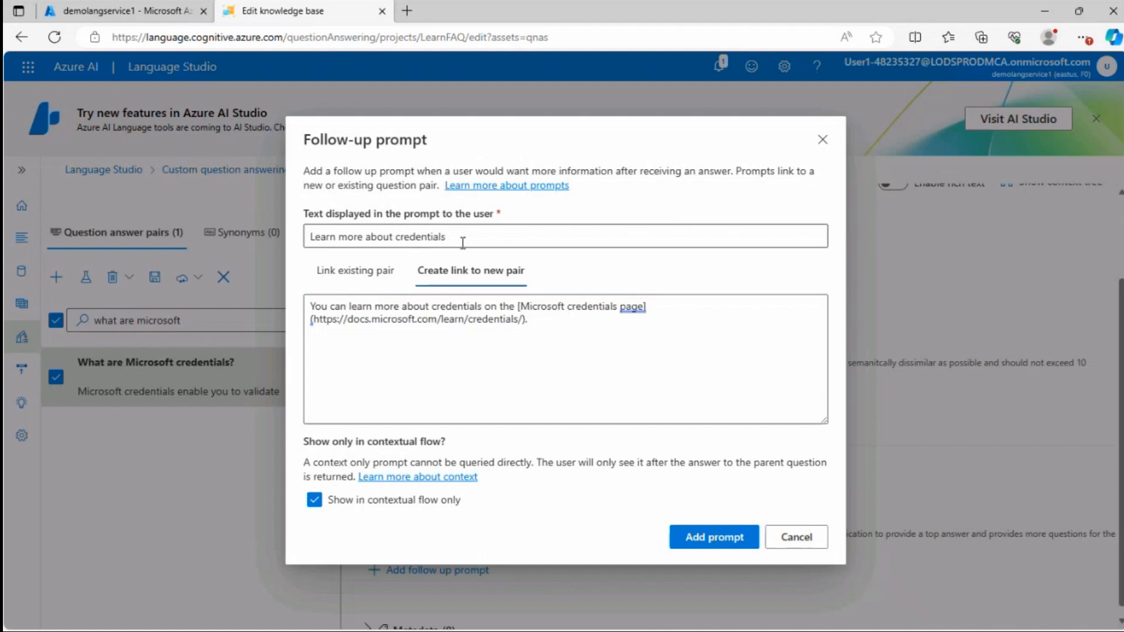
drag(448, 236, 299, 240)
drag(527, 319, 323, 306)
click(706, 538)
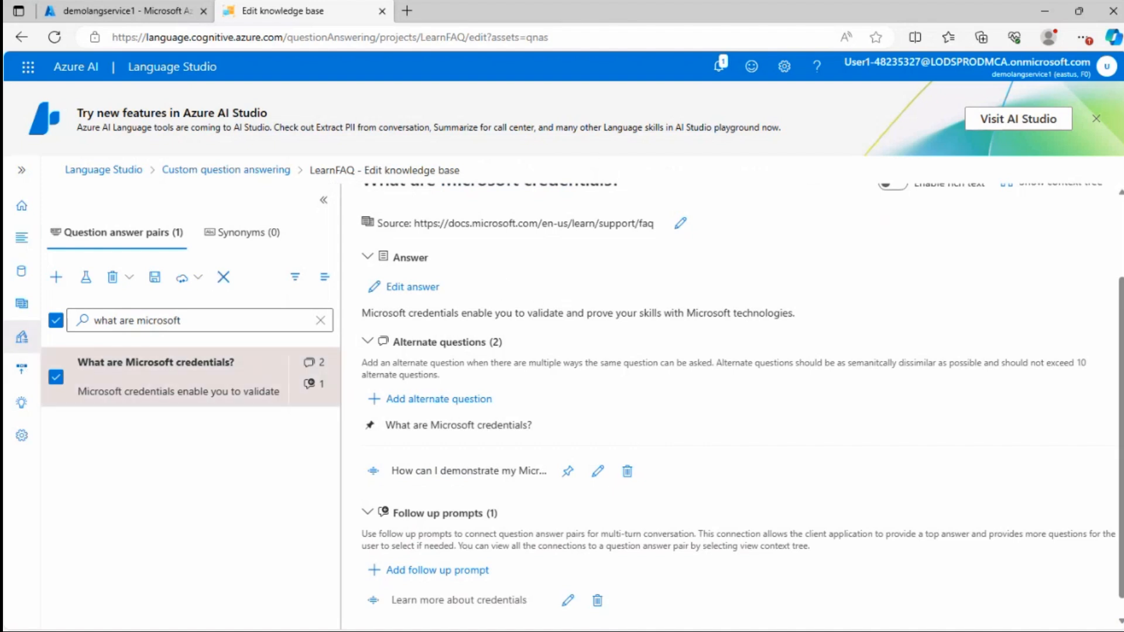
Review the pair's question, alternate question and follow-up prompt
scroll(561, 323, up, 2)
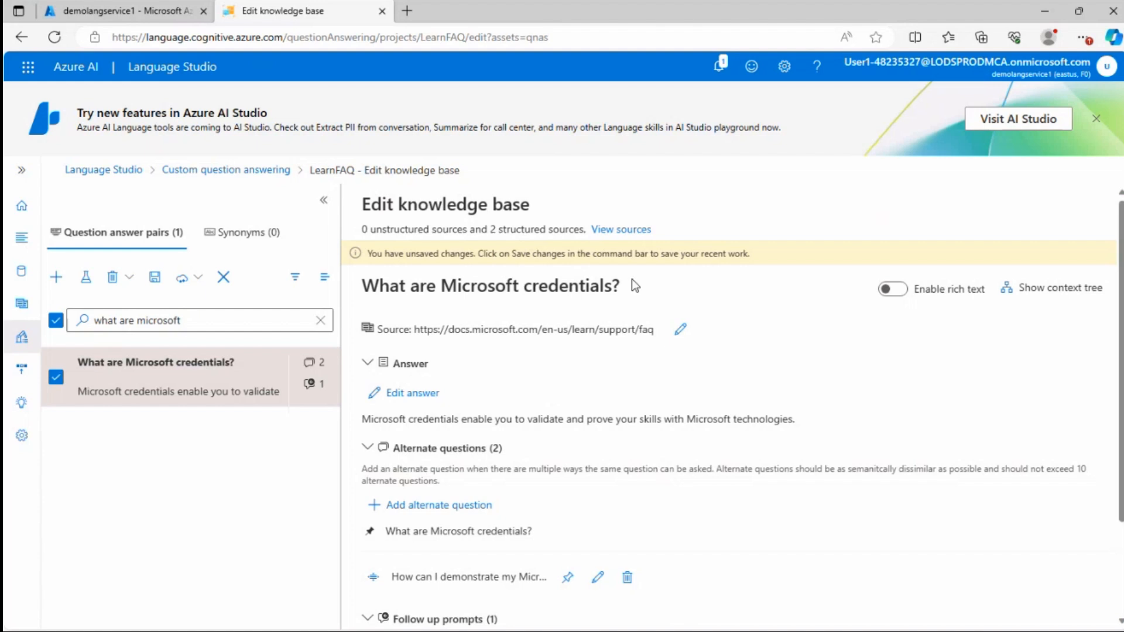
drag(631, 278, 418, 279)
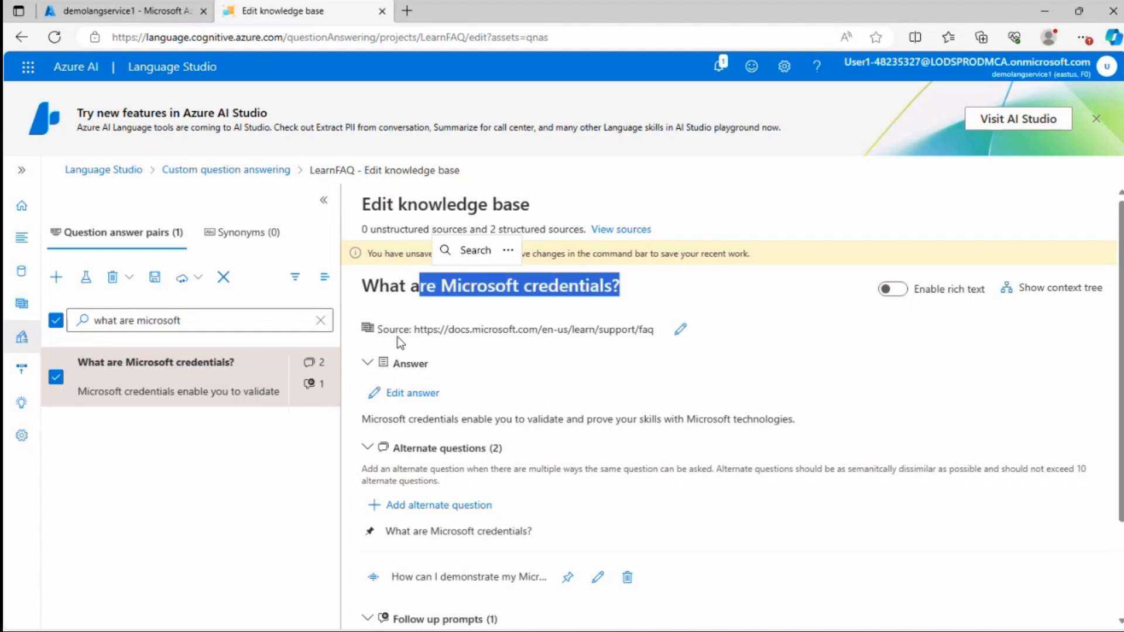
scroll(441, 429, down, 2)
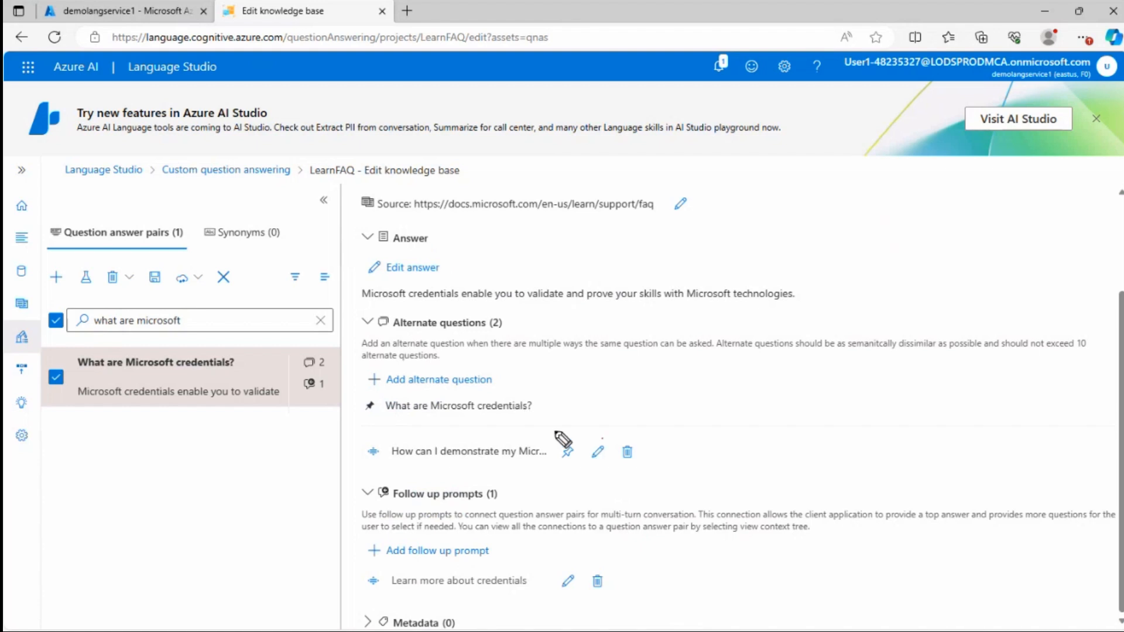
mouse_move(562, 437)
mouse_down()
mouse_move(459, 479)
mouse_move(562, 438)
mouse_up()
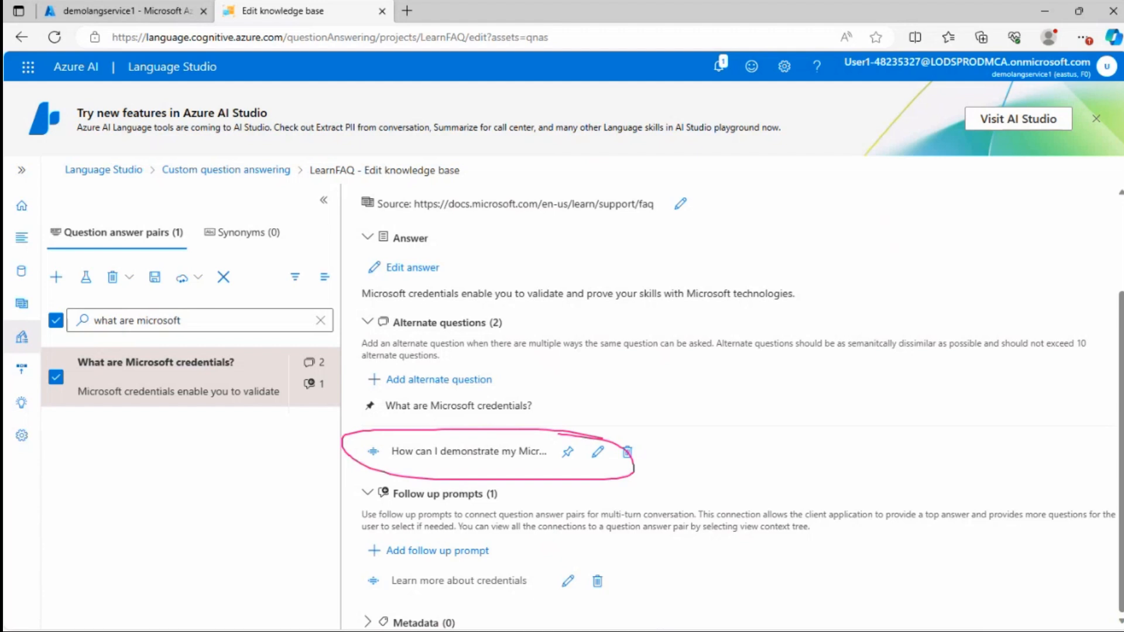
drag(713, 452, 671, 436)
mouse_move(722, 280)
mouse_down()
mouse_move(729, 199)
mouse_move(748, 181)
mouse_up()
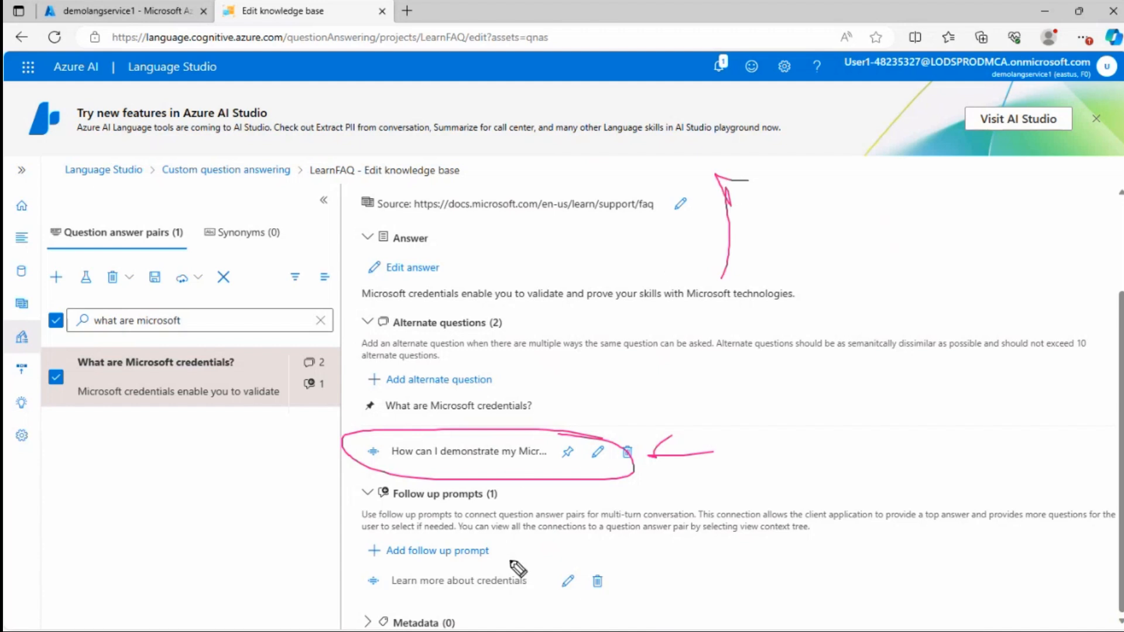
mouse_move(549, 570)
mouse_down()
mouse_move(462, 565)
mouse_move(346, 582)
mouse_move(475, 607)
mouse_move(553, 580)
mouse_move(547, 569)
mouse_up()
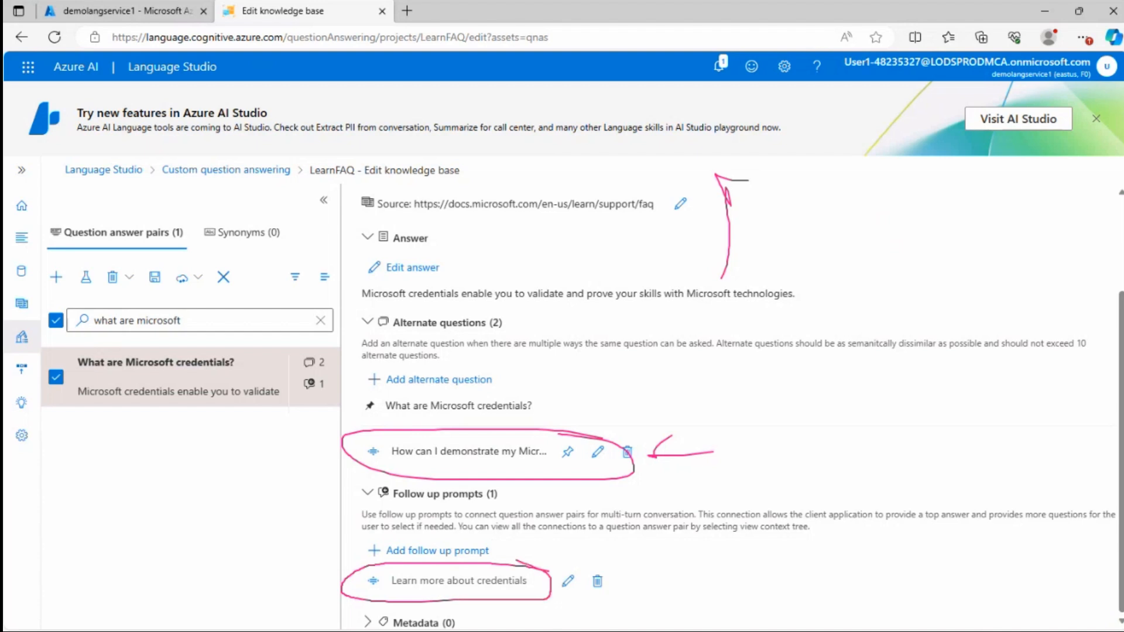
key(Escape)
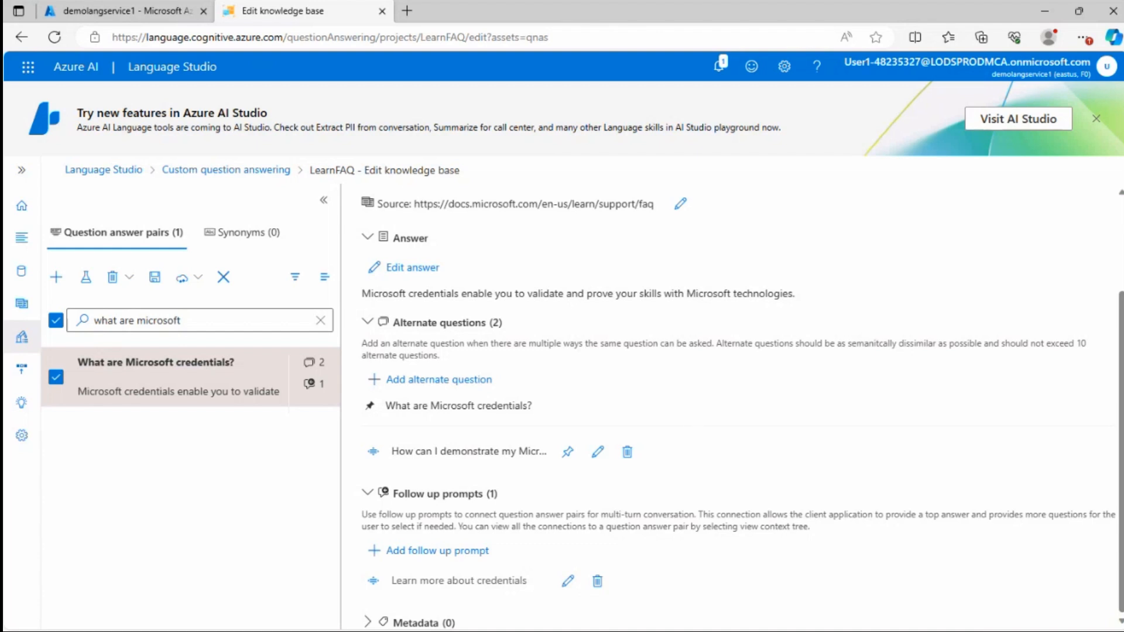
Save the knowledge base changes and clear the pair search, dismissing the tour tips and notifications
click(154, 276)
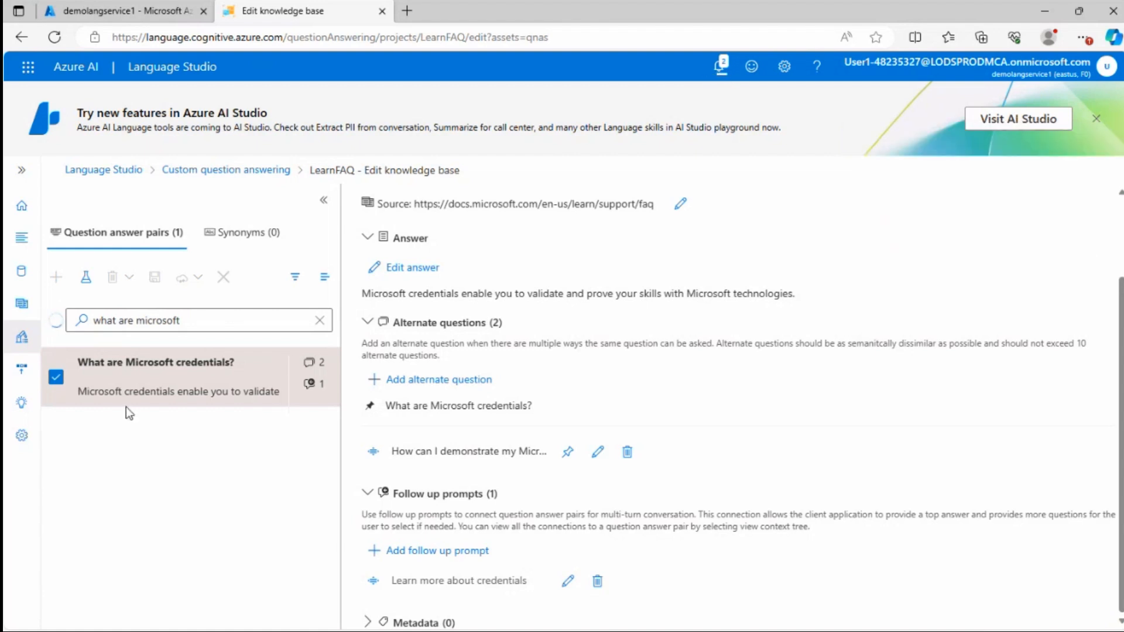
click(320, 321)
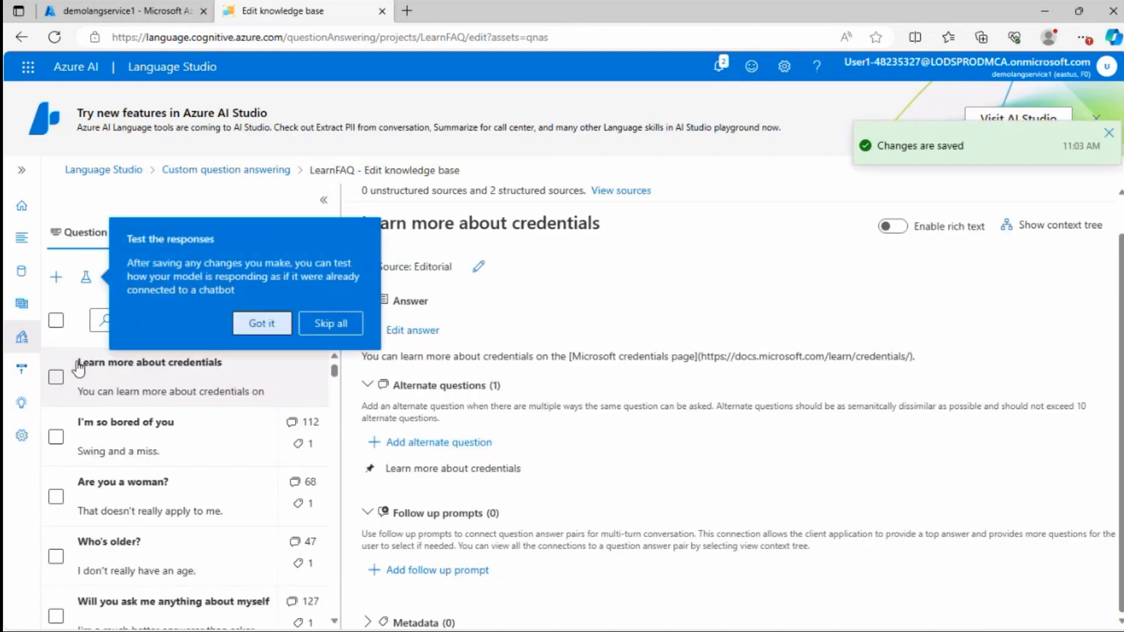
click(259, 323)
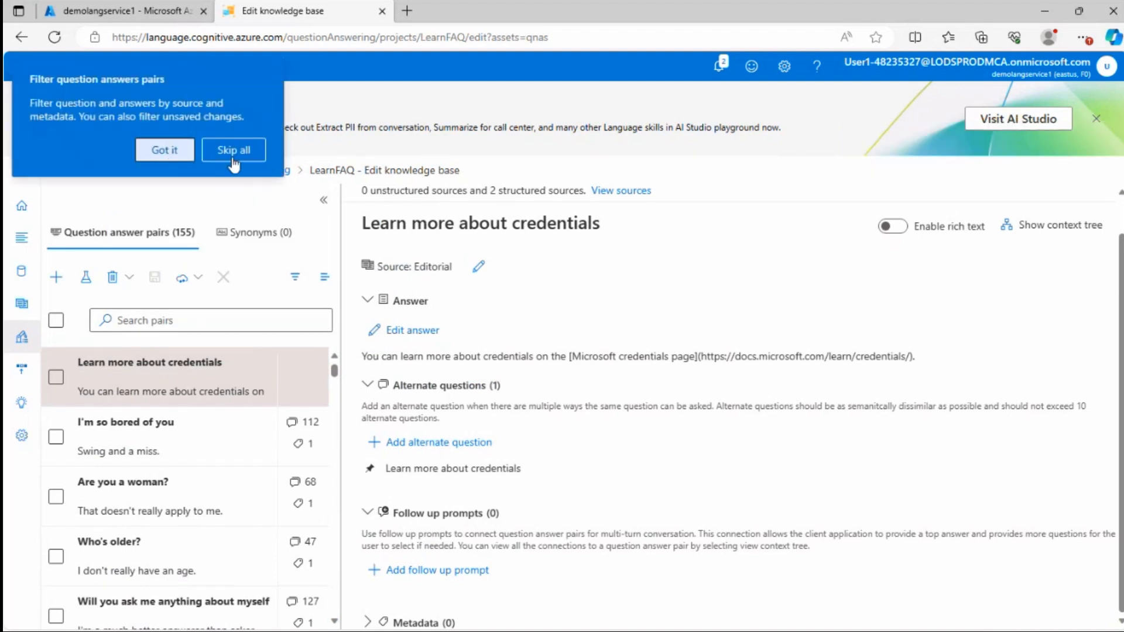
click(233, 150)
click(721, 66)
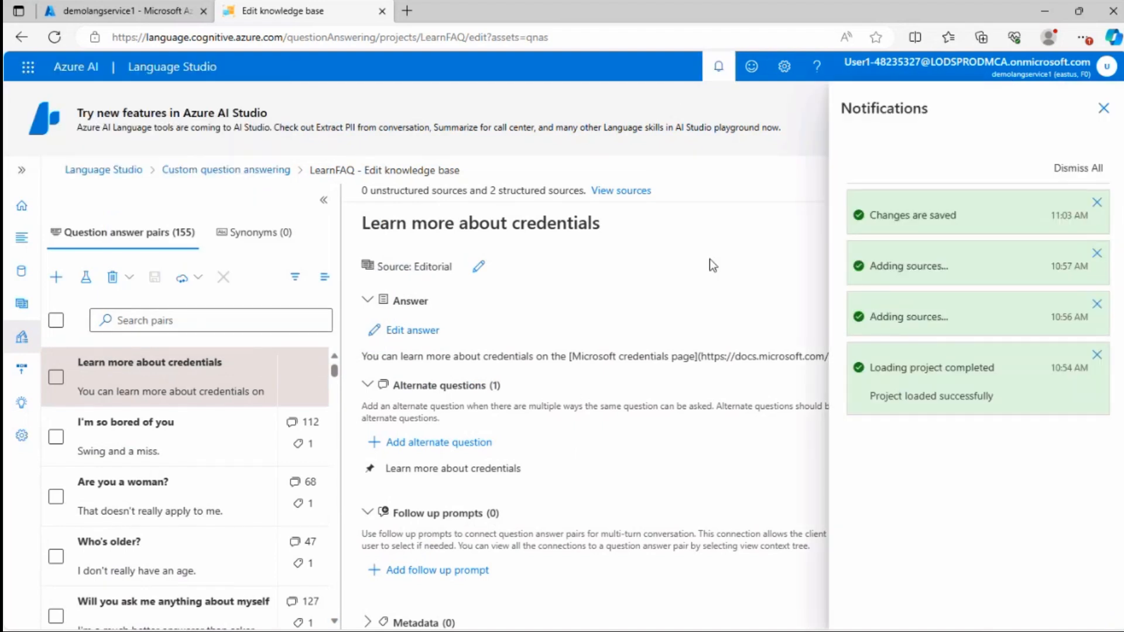
click(1103, 109)
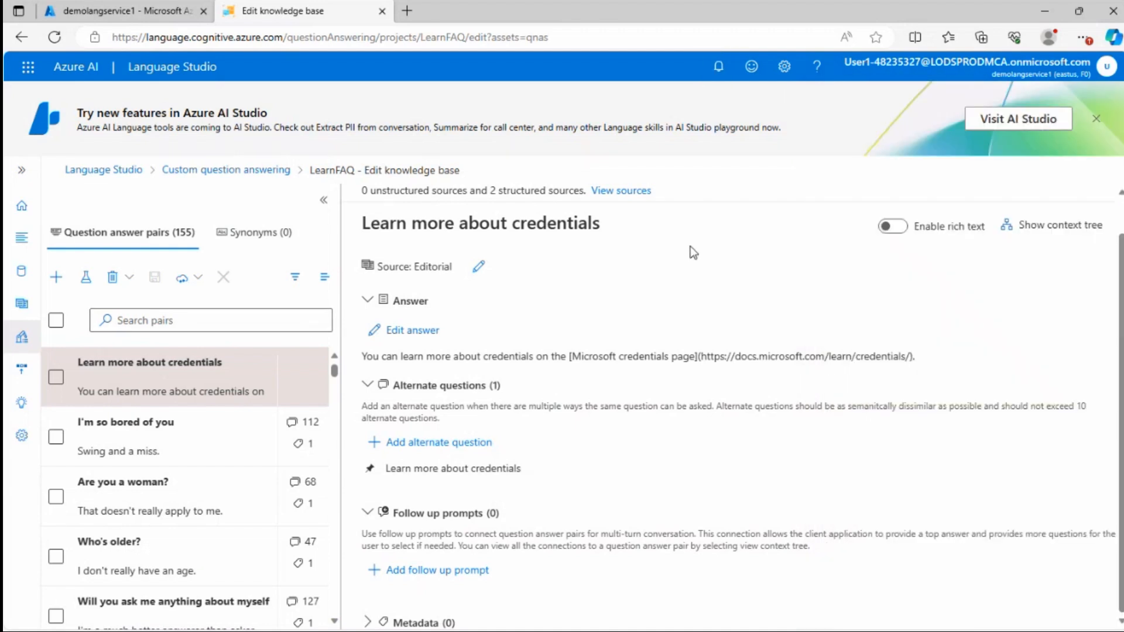
Open the test pane, enable short answer responses, and send the test message "Hello"
click(86, 282)
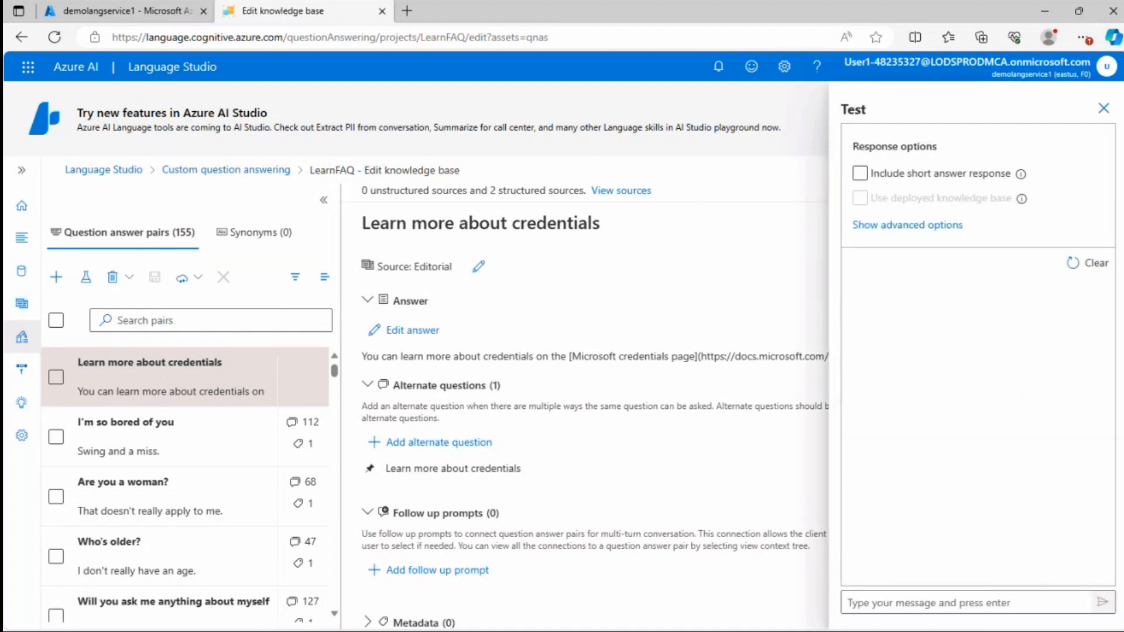
click(861, 175)
mouse_move(1021, 174)
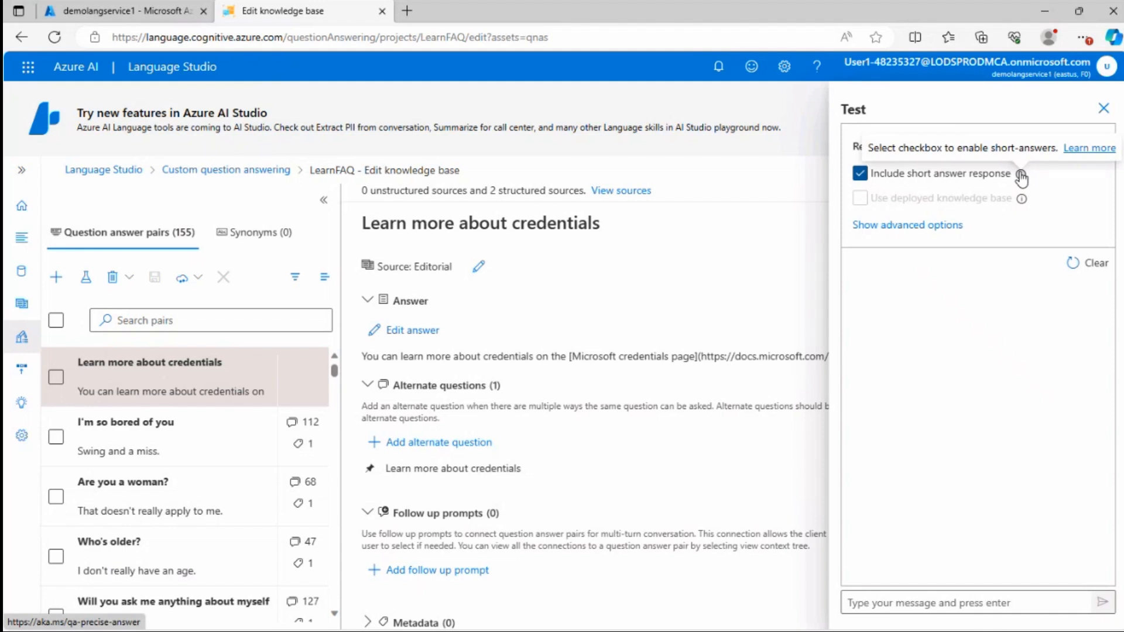
mouse_move(1022, 202)
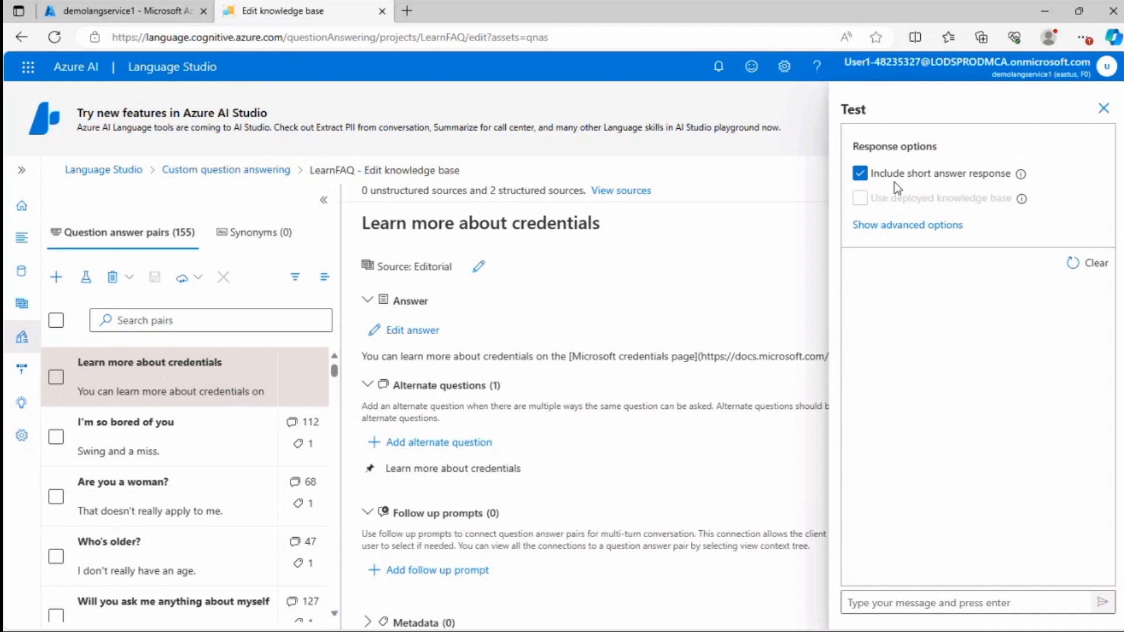
click(900, 599)
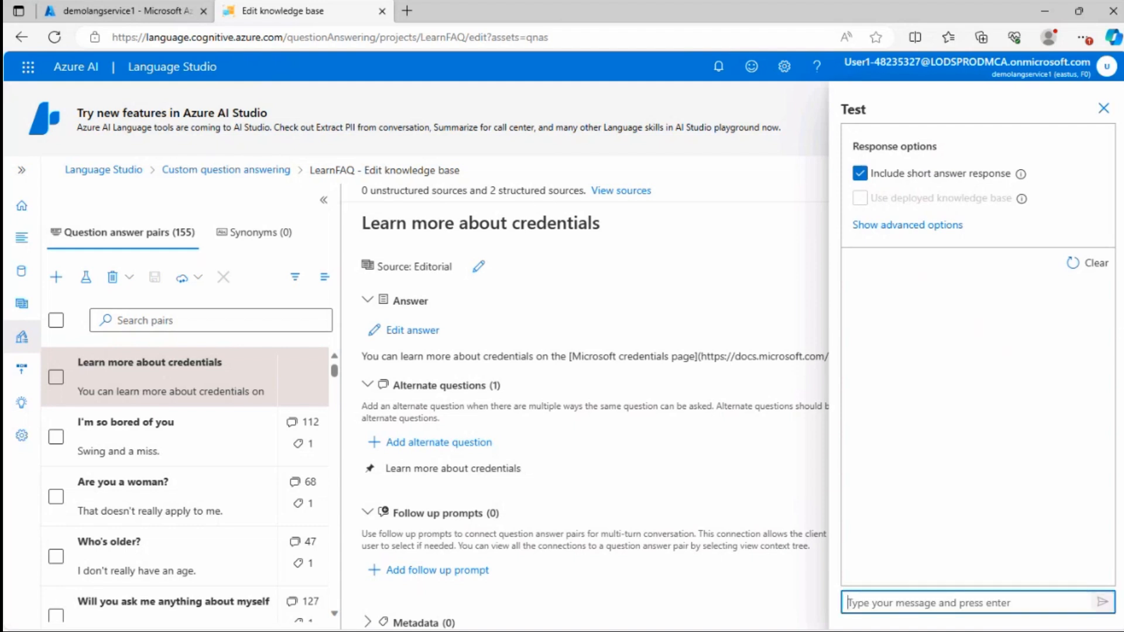
text(Hello)
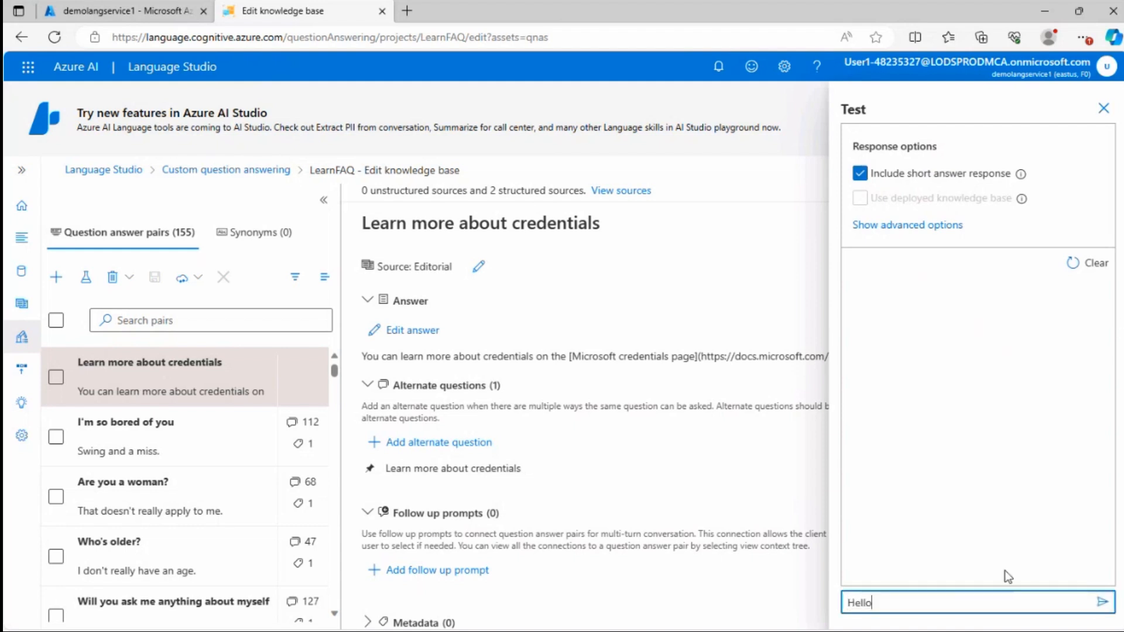
click(1102, 602)
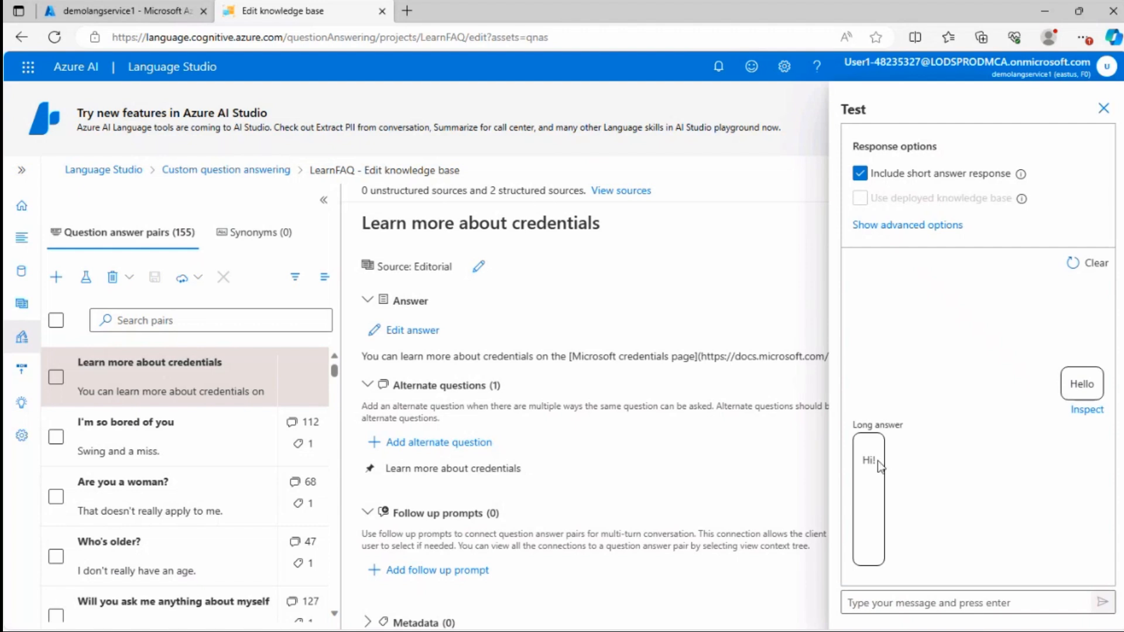
Ask "What is Microsoft Learn?" in the test pane and review the long answer returned
click(925, 603)
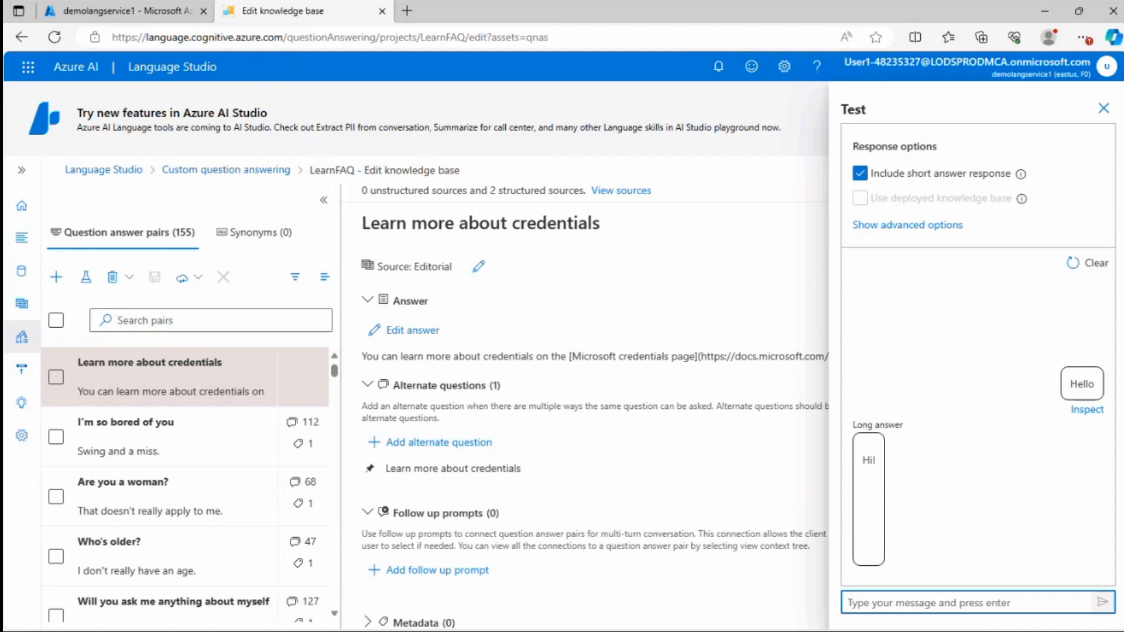
text(What is Microsoft Learn?)
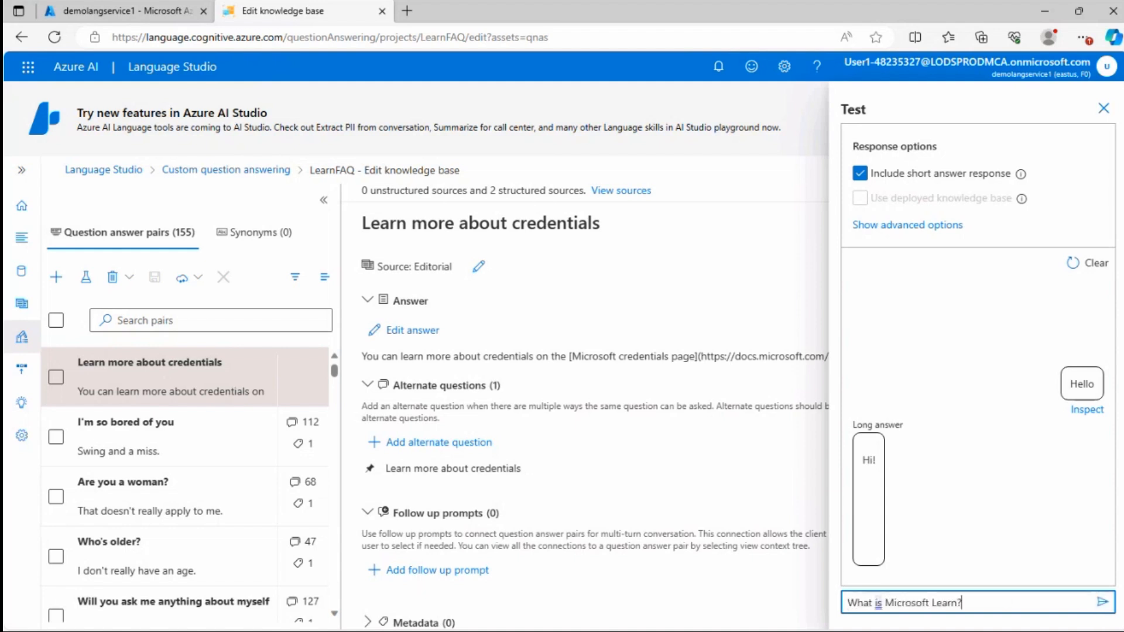
click(1105, 603)
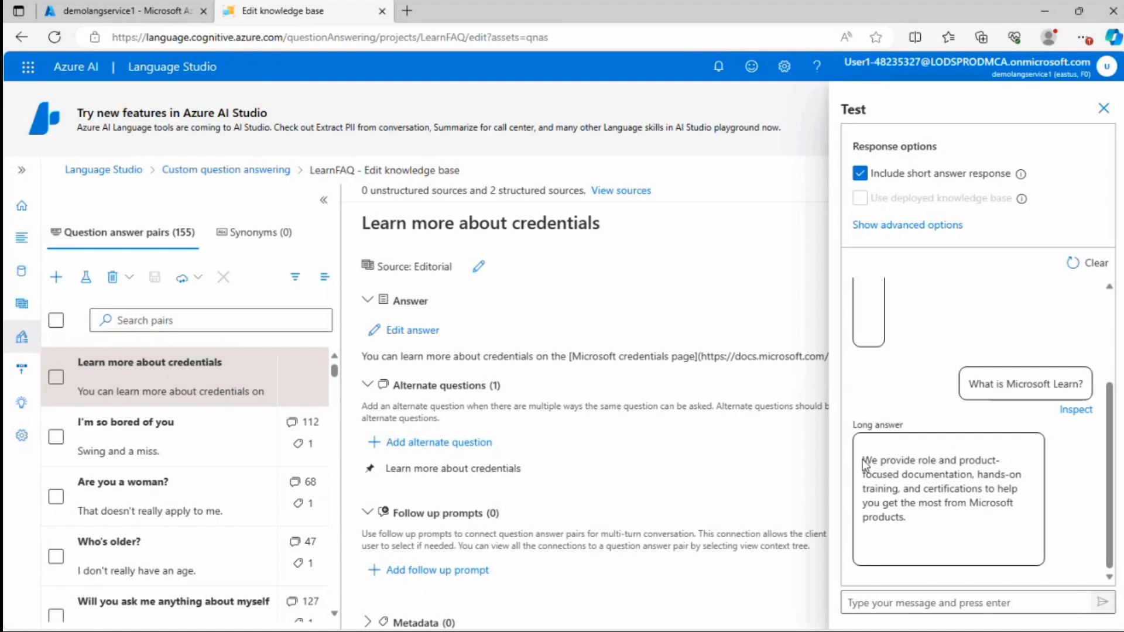
drag(865, 465, 999, 518)
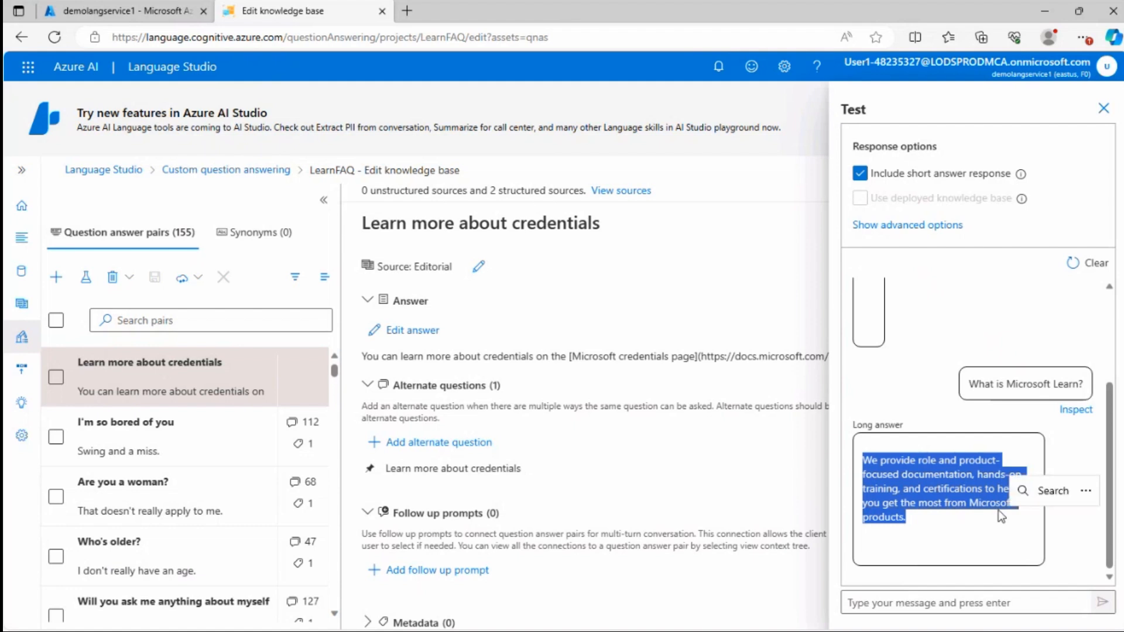
click(901, 489)
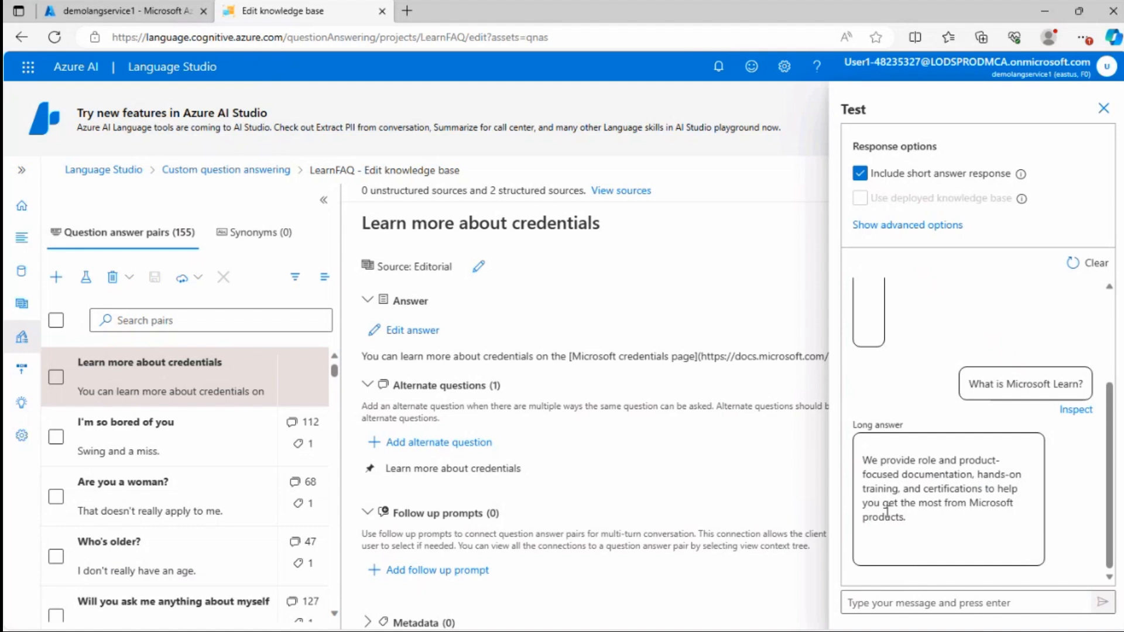
Send "Thanks" as a test message and close the test pane
click(901, 609)
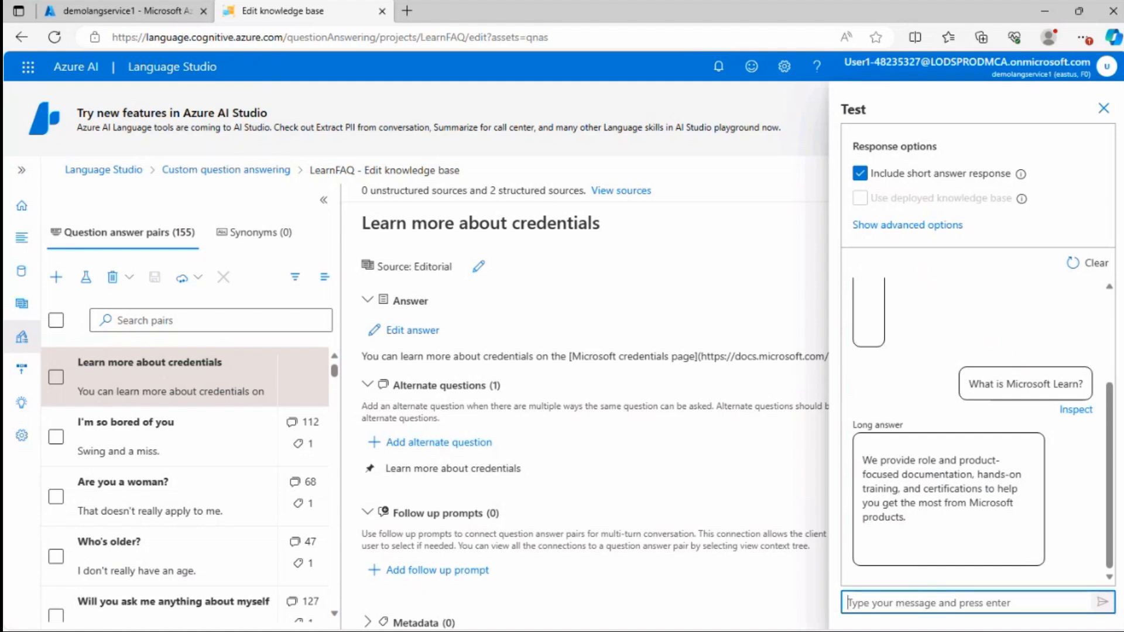
text(Thanks!)
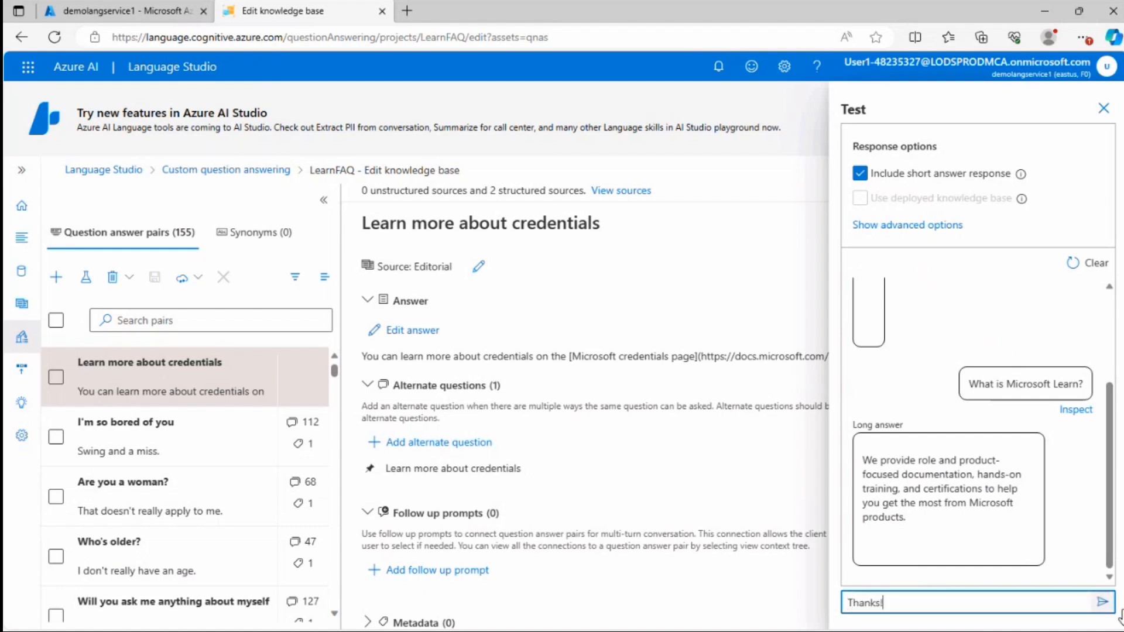
key(Return)
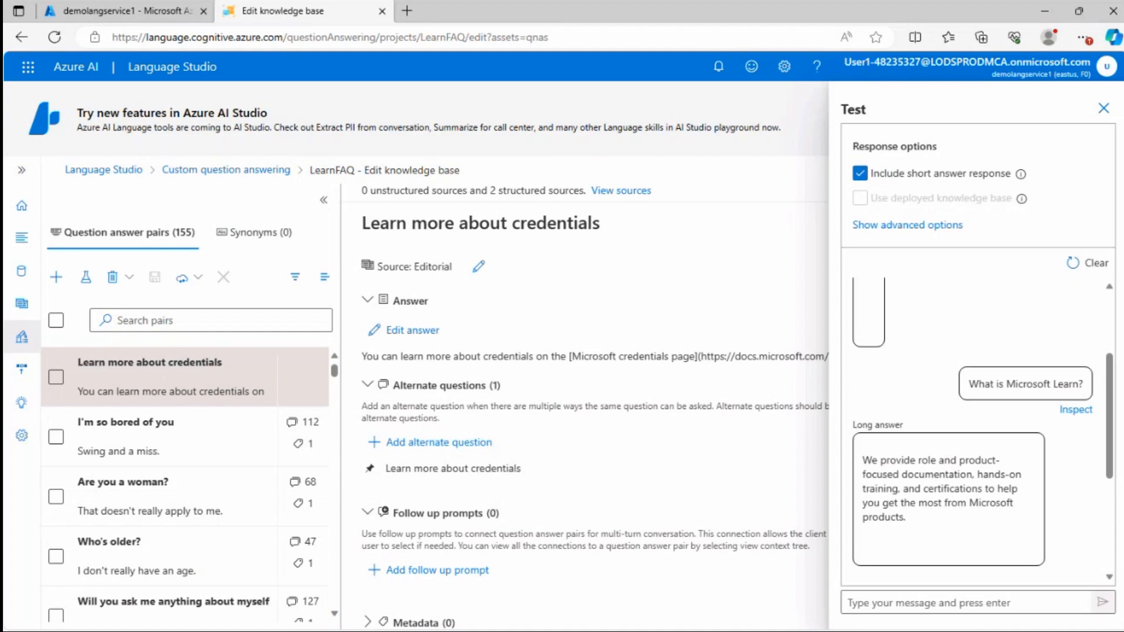
click(1104, 110)
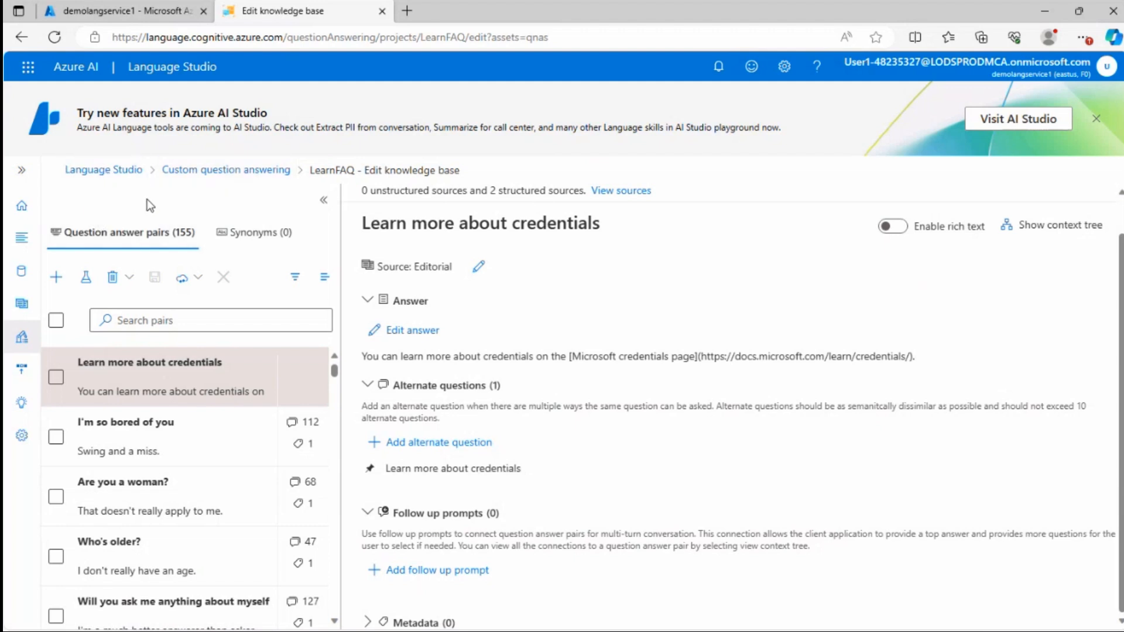
Open the Deploy knowledge base page and deploy the LearnFAQ knowledge base, confirming the deployment
click(22, 170)
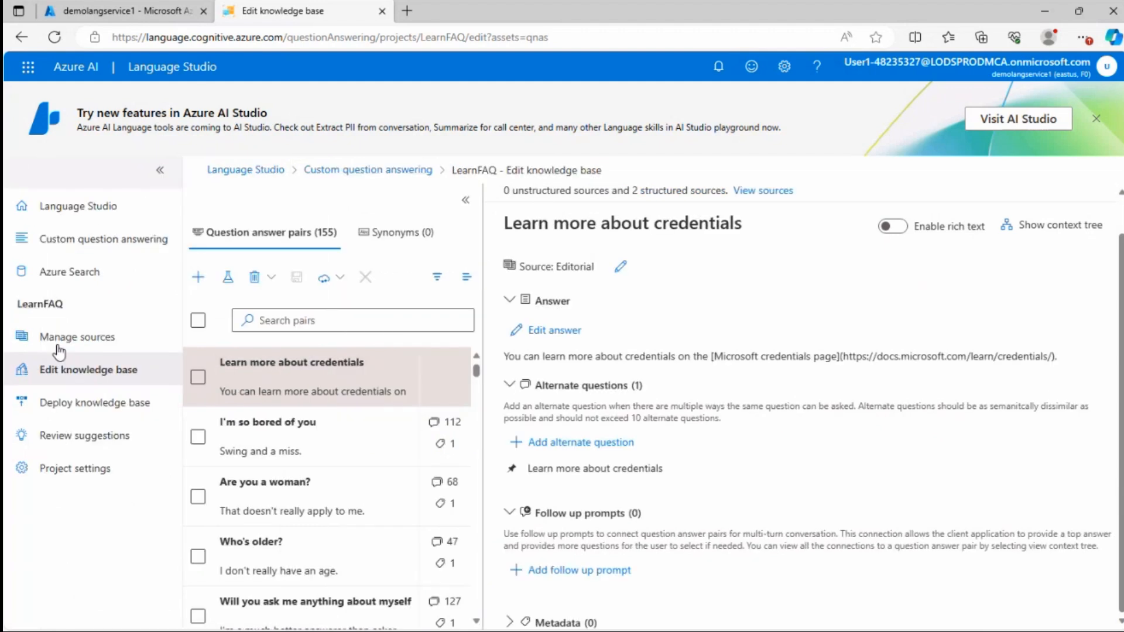
click(67, 406)
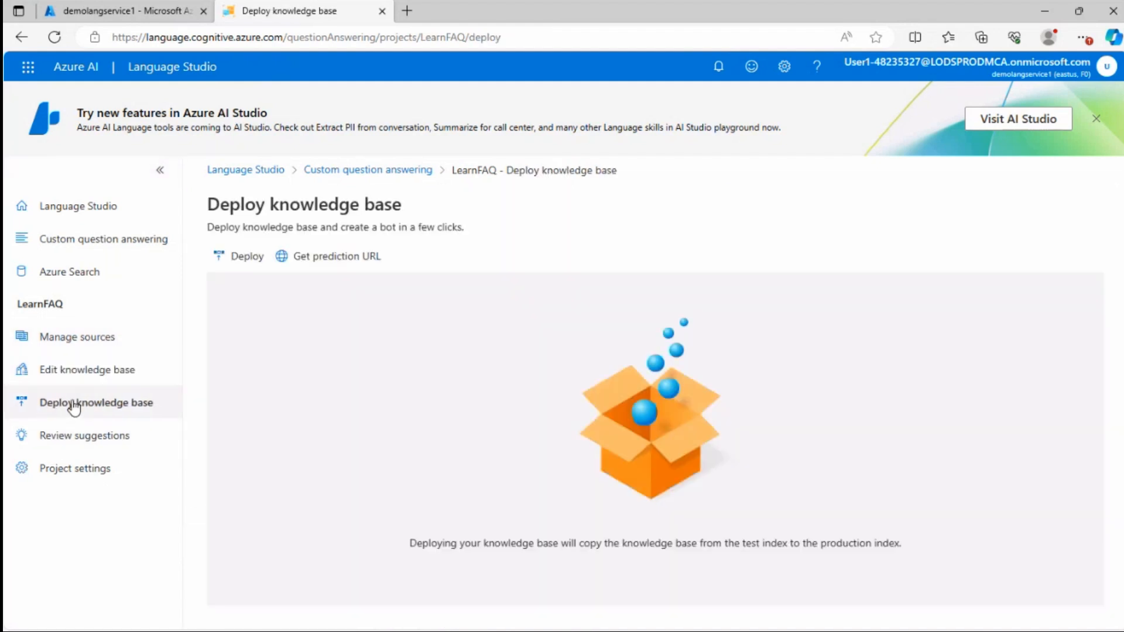
drag(452, 171, 620, 174)
click(556, 230)
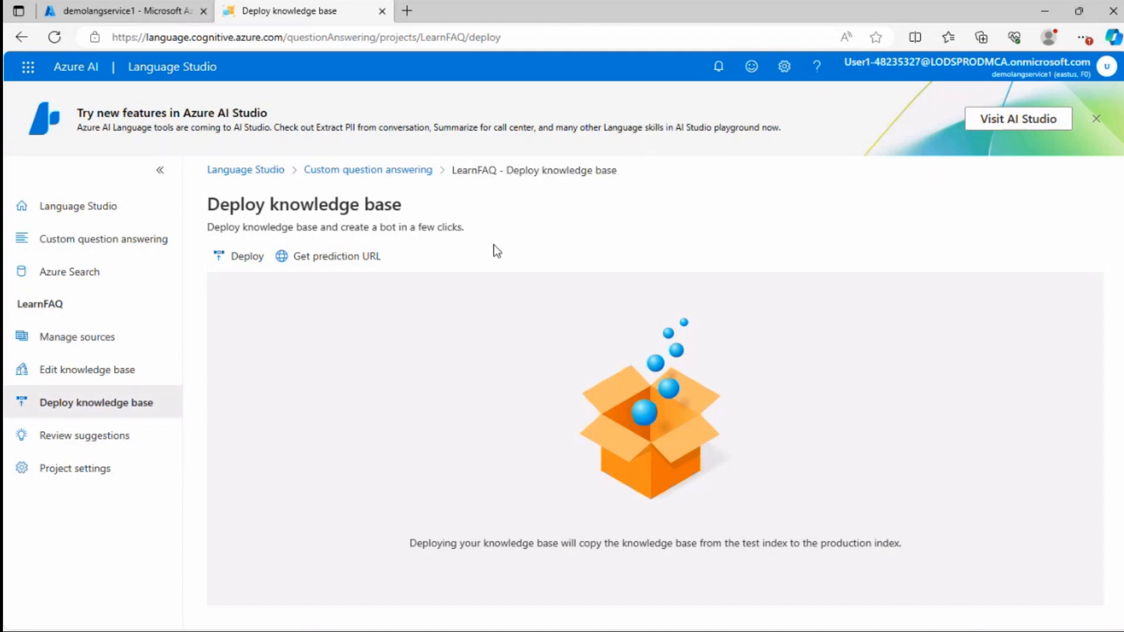
click(248, 258)
click(668, 373)
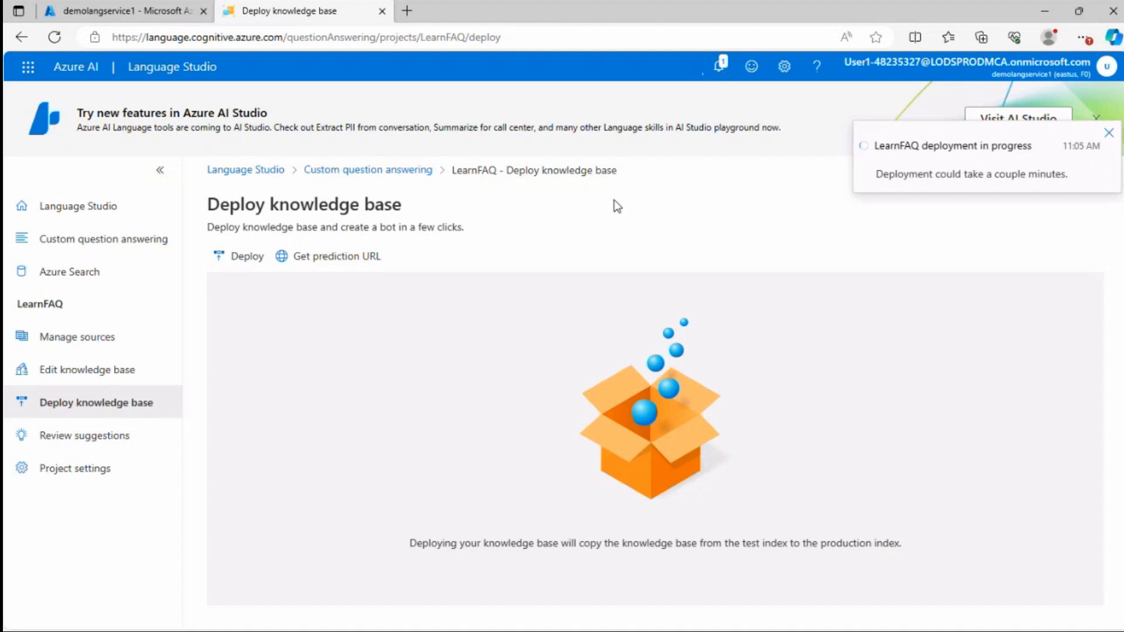
Switch to the Azure portal tab and back to check the knowledge base deployment status
click(138, 12)
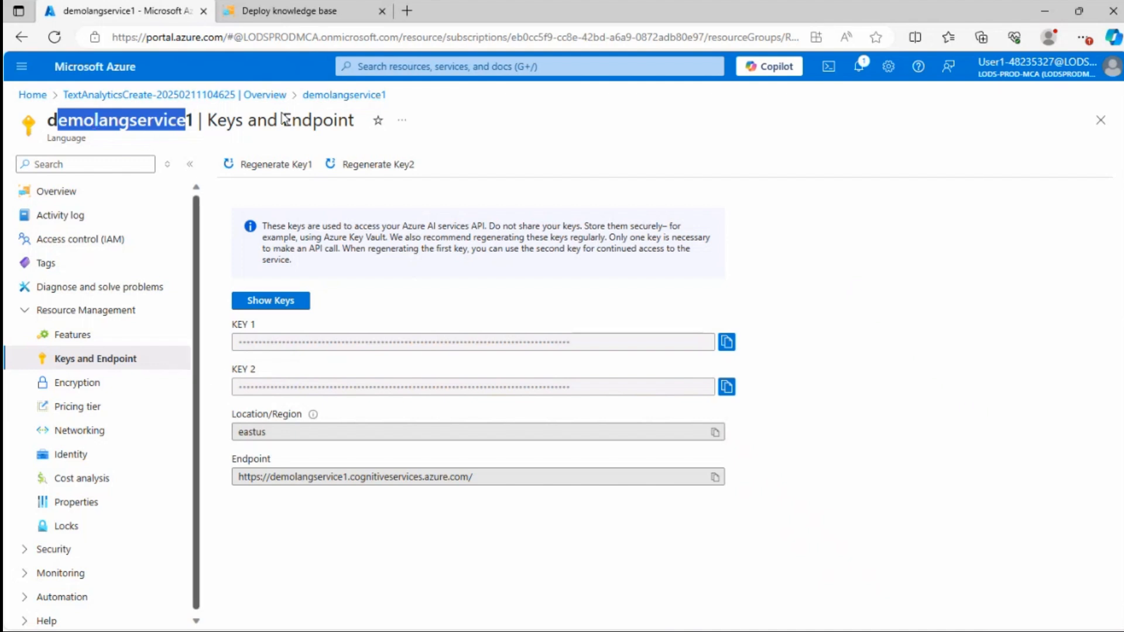
click(279, 15)
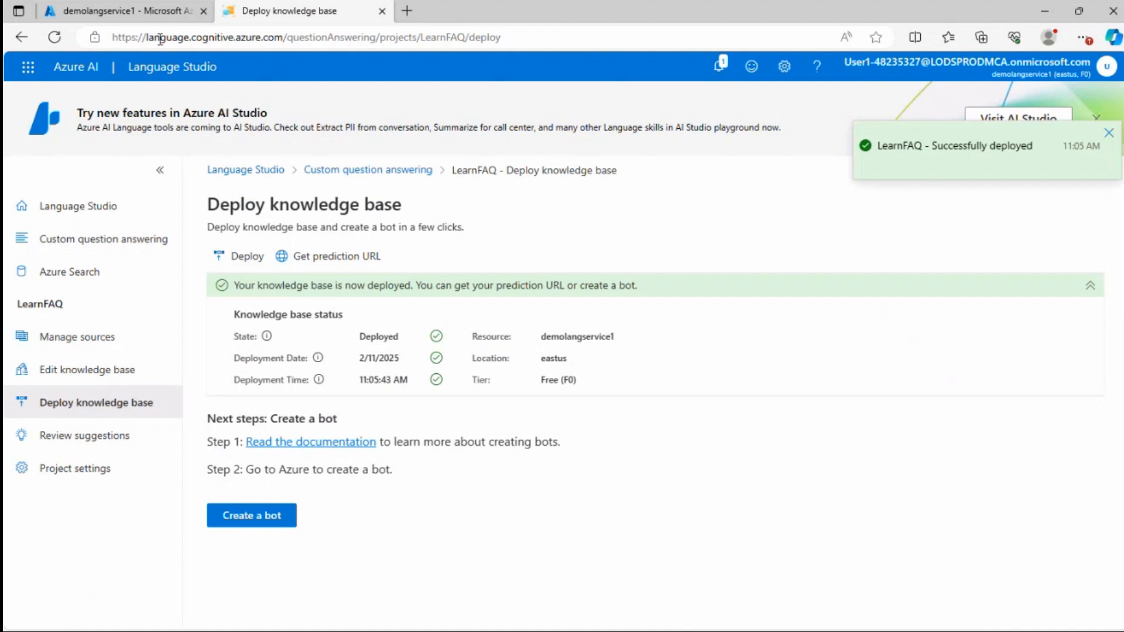
drag(154, 38, 281, 38)
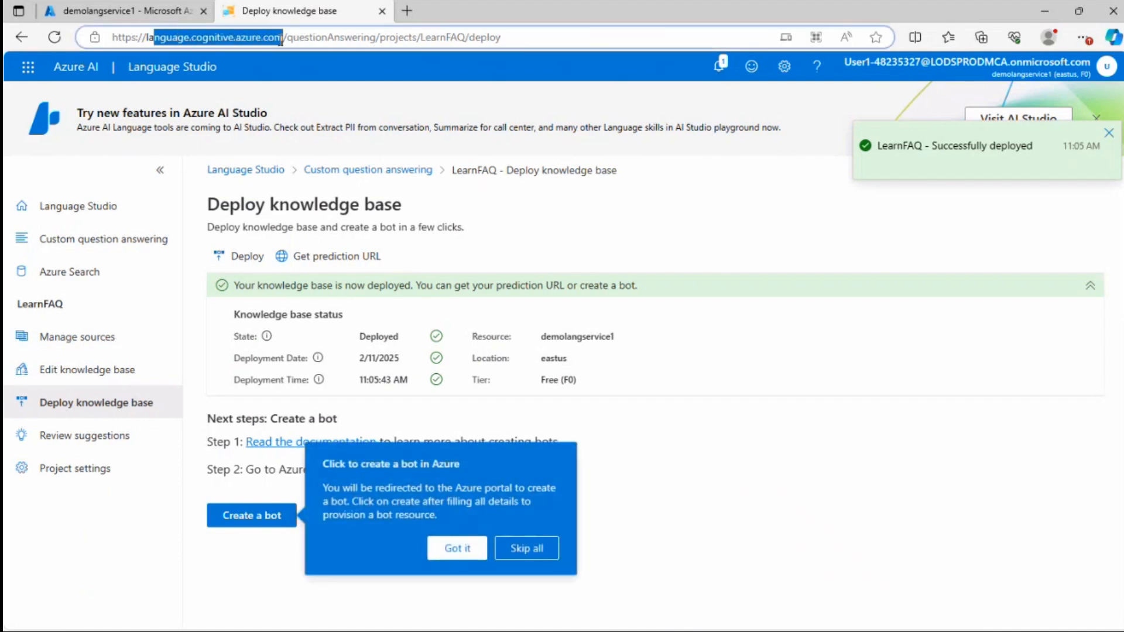
click(262, 42)
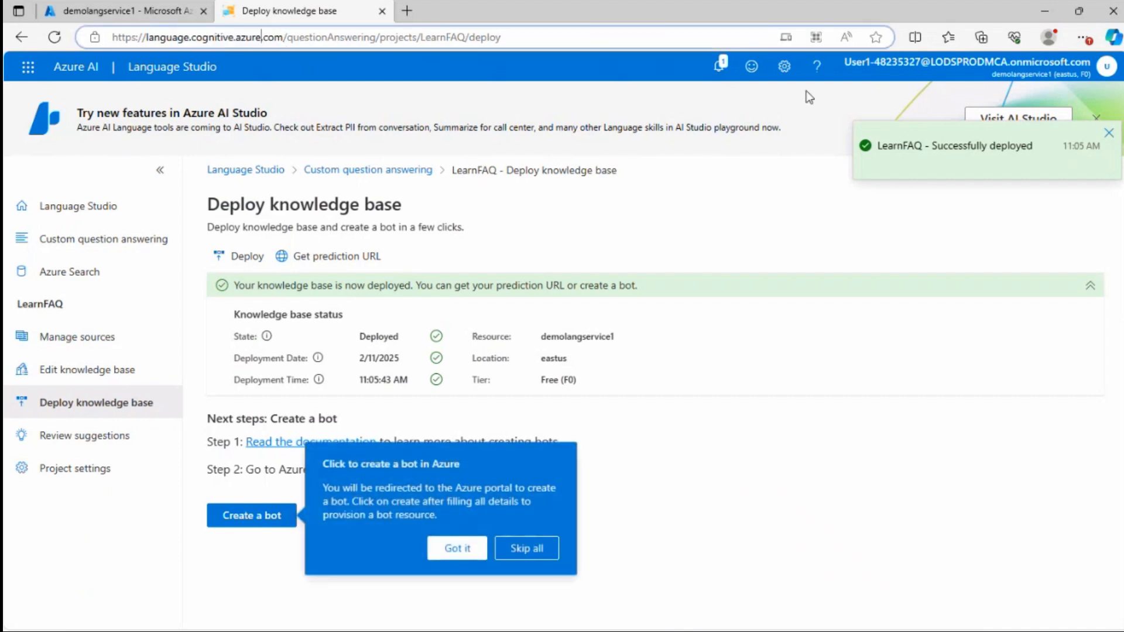
Open Manage sources and review the chit chat, Learn FAQ page and Editorial sources
click(81, 338)
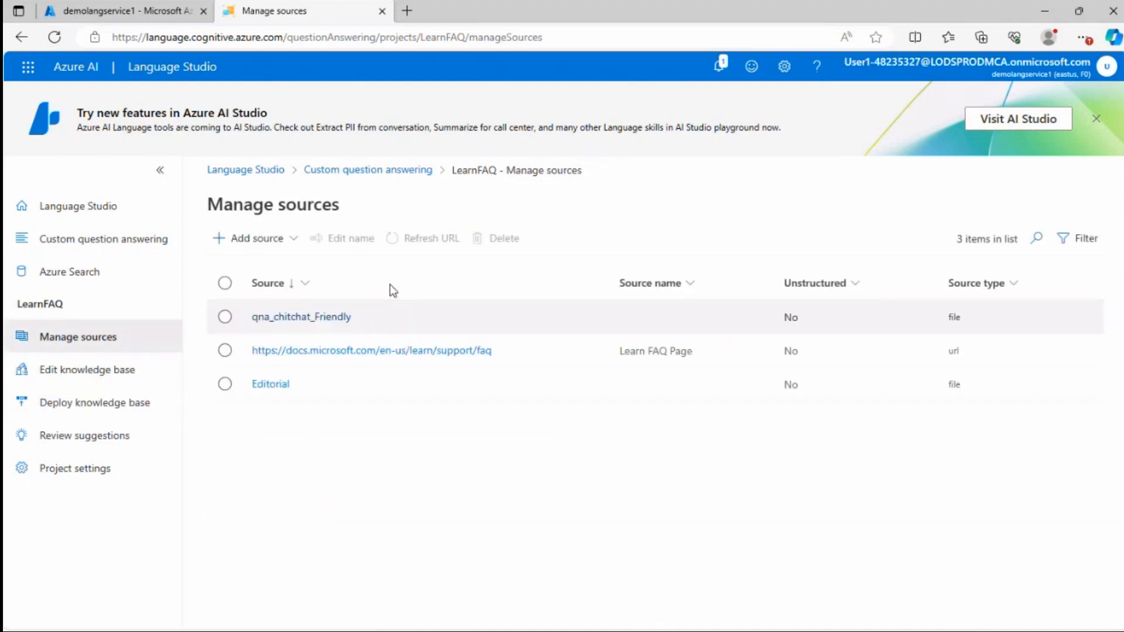
click(398, 469)
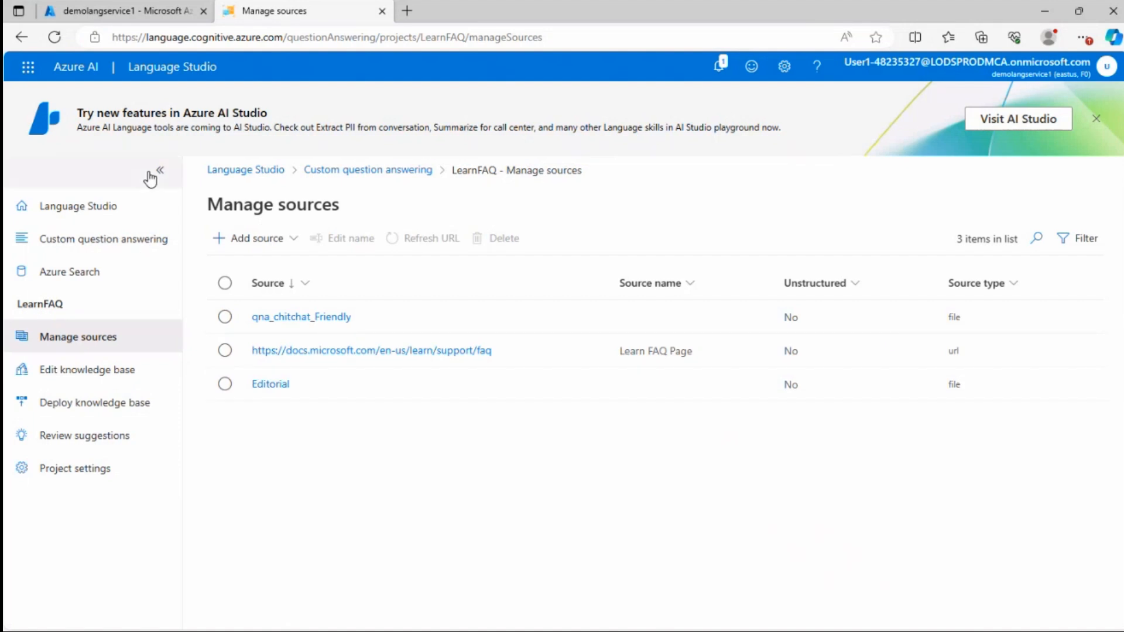
click(225, 319)
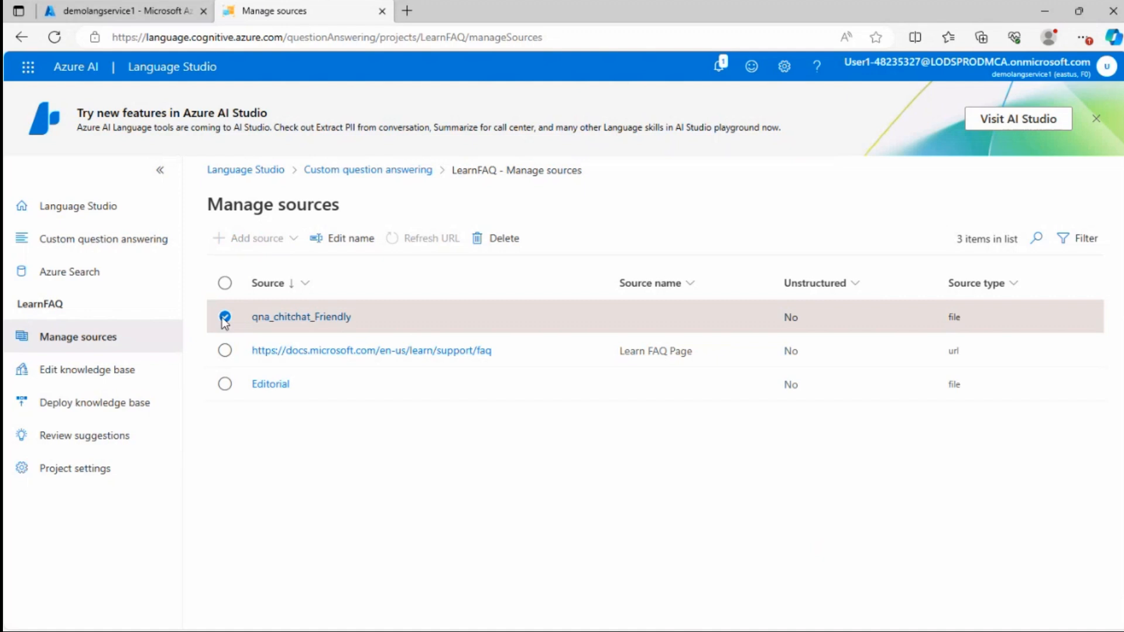
click(225, 318)
click(224, 350)
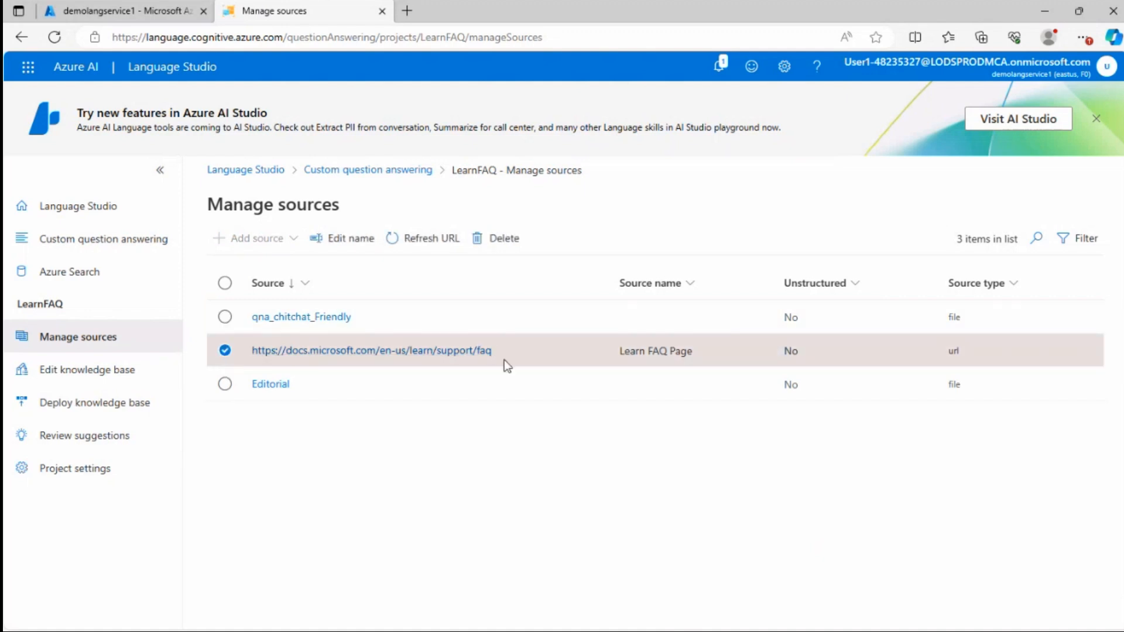
click(223, 353)
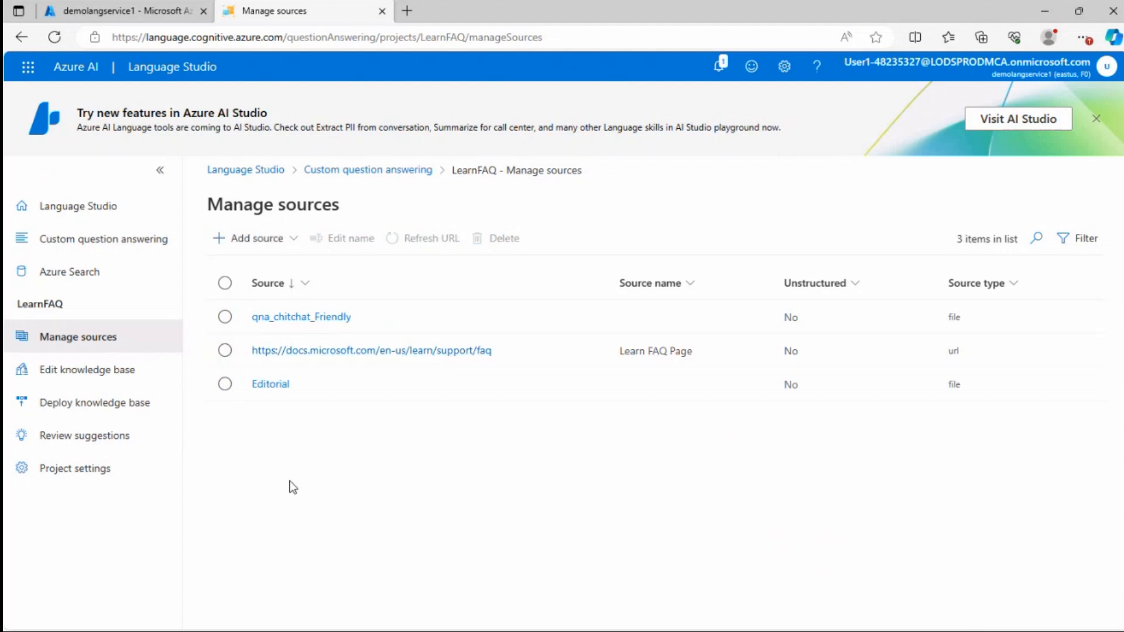
Return to Edit knowledge base and browse the question answer pairs and the credentials pair's sections
click(96, 369)
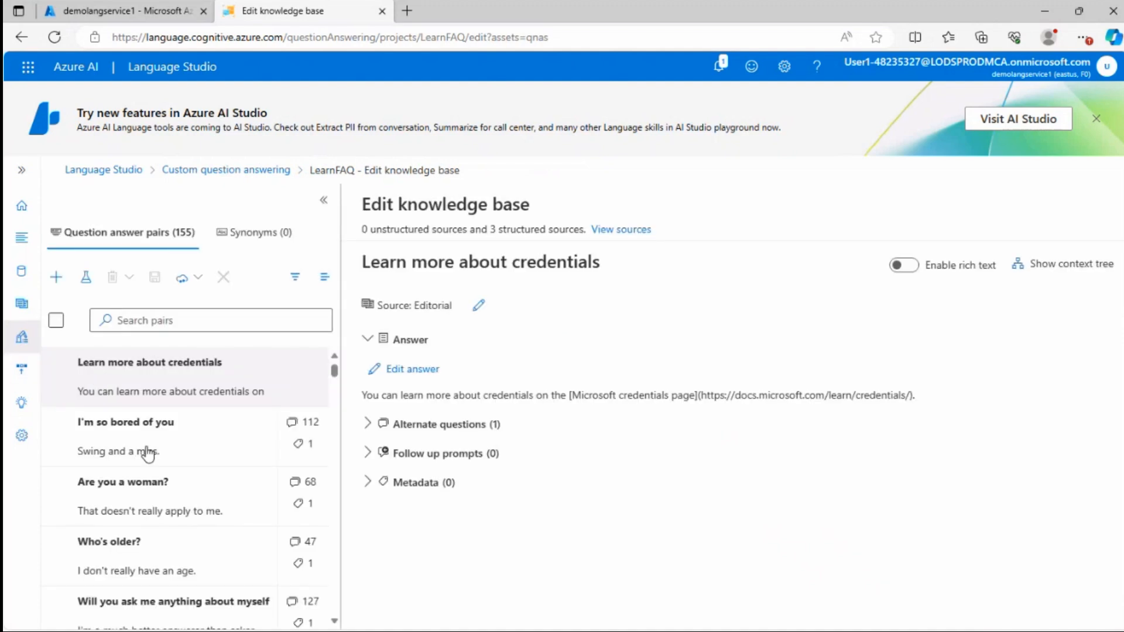
scroll(155, 445, down, 20)
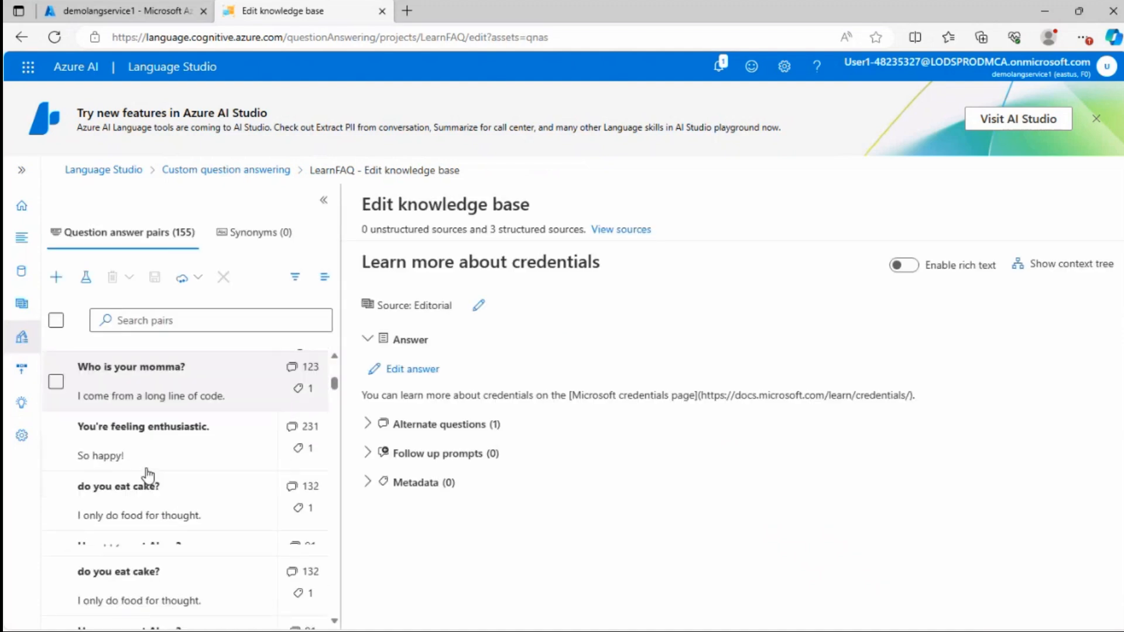
scroll(159, 474, down, 8)
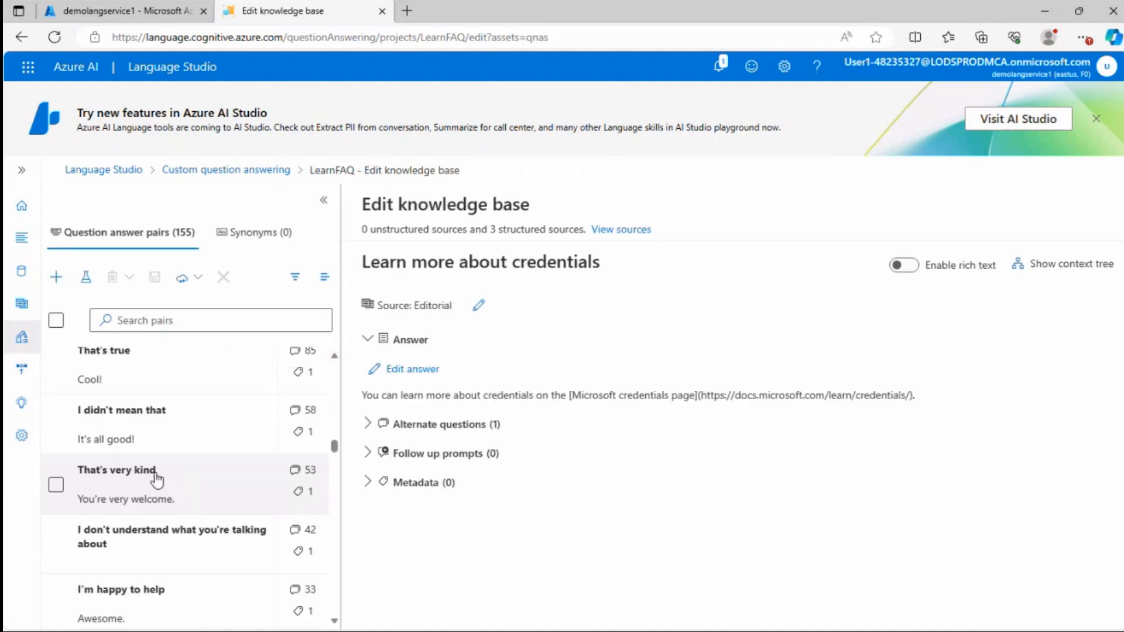
scroll(156, 473, down, 8)
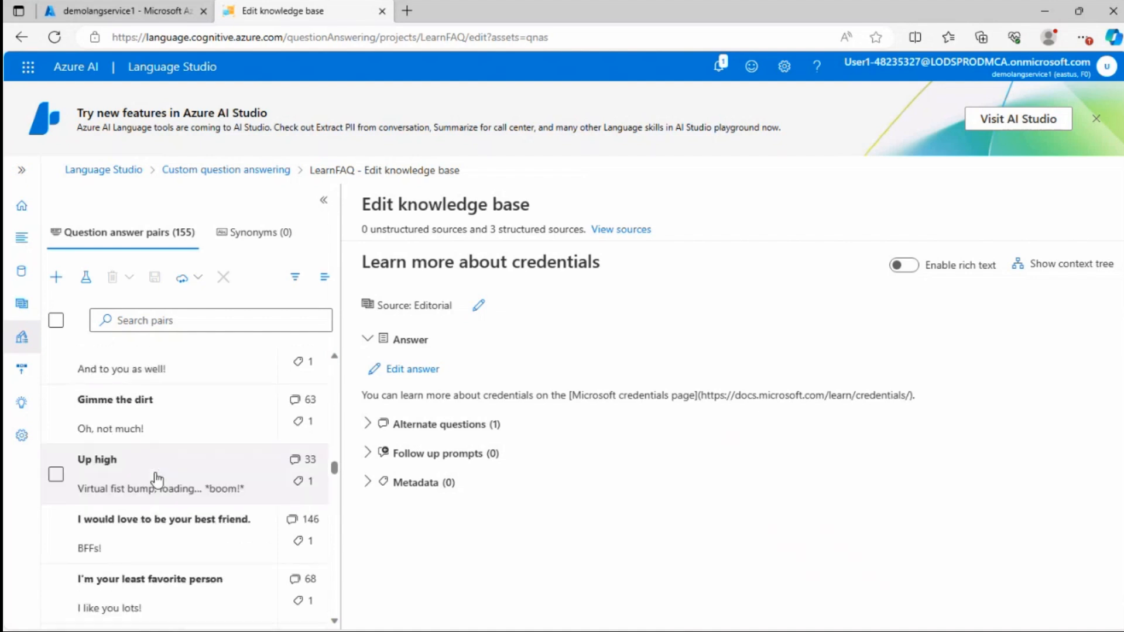
scroll(157, 477, up, 10)
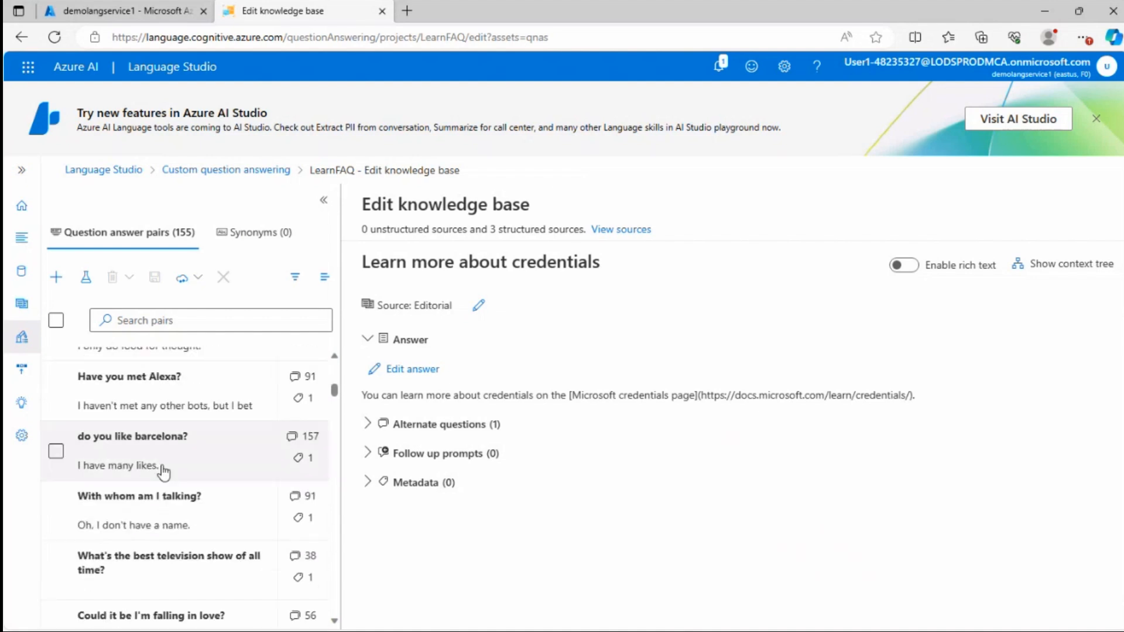
scroll(164, 472, up, 5)
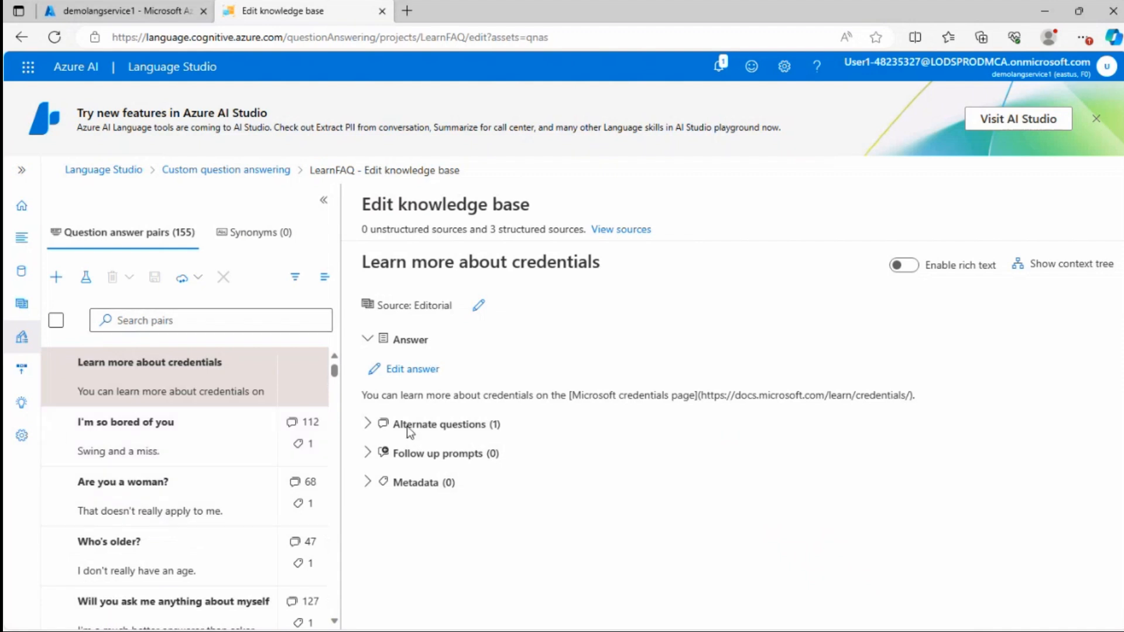
click(373, 430)
click(374, 432)
click(369, 454)
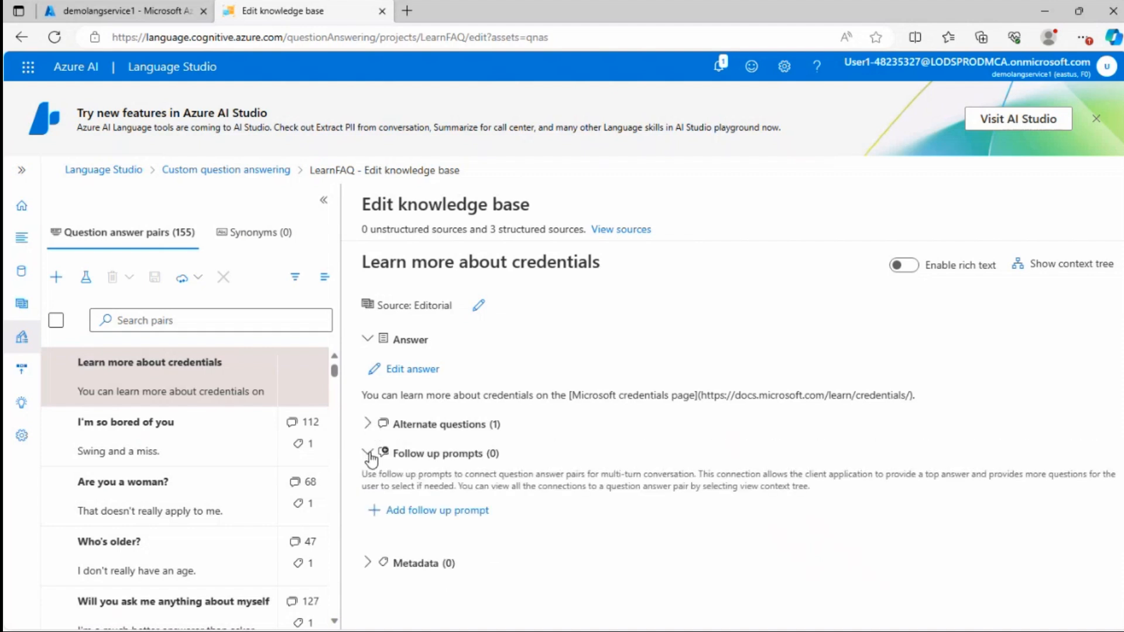
click(369, 455)
scroll(131, 467, down, 3)
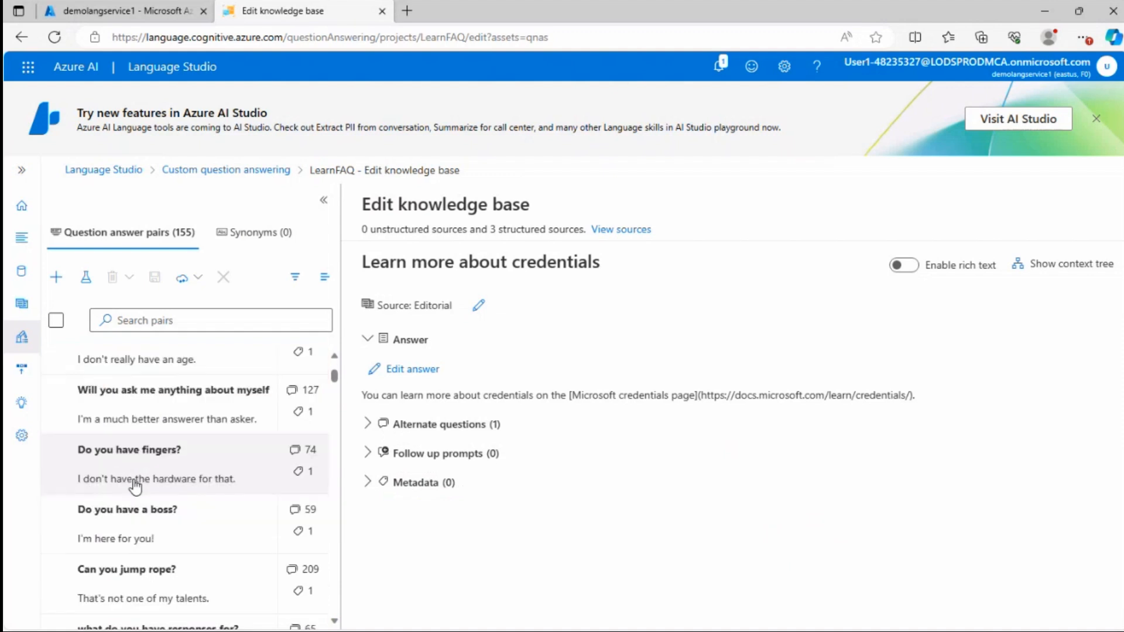
Open and close the test pane and the notifications panel to check the LearnFAQ deployment status
click(86, 278)
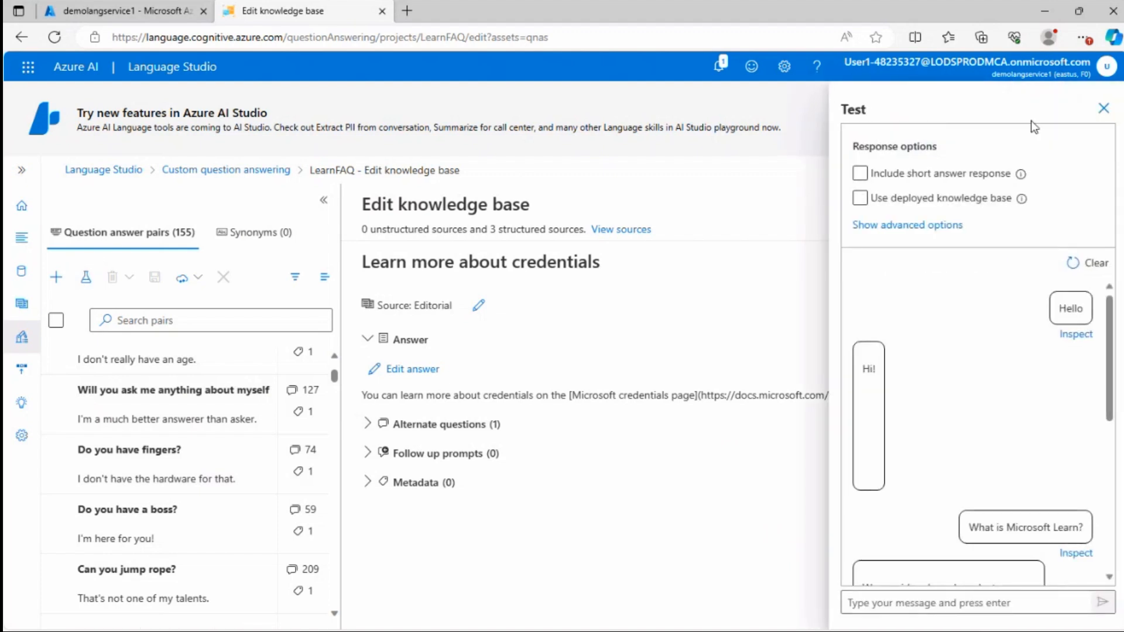
click(1104, 108)
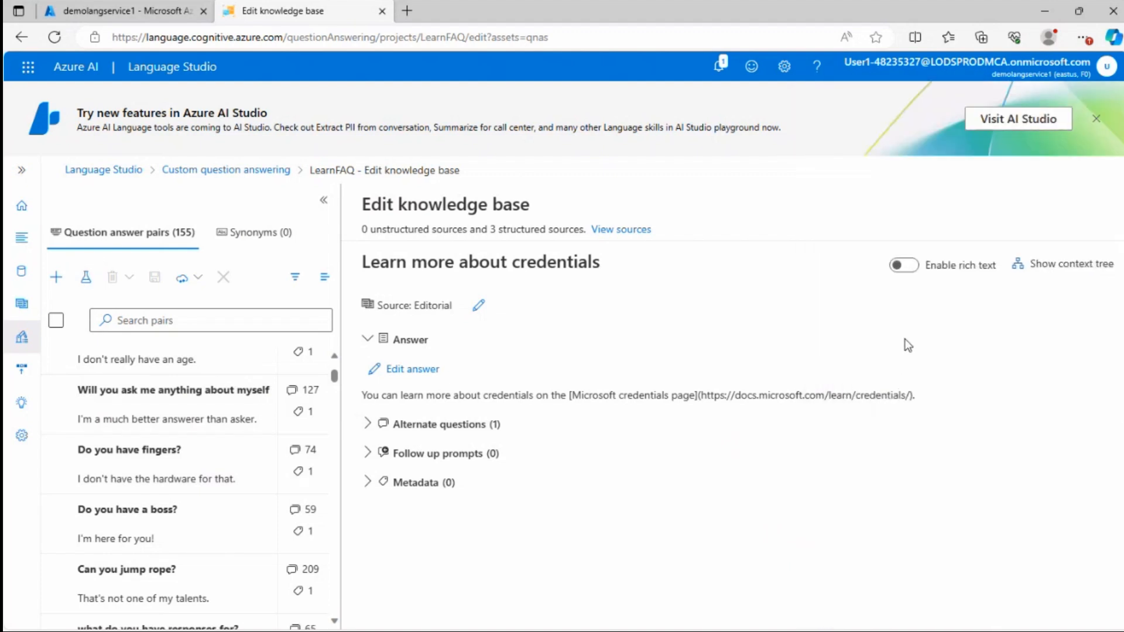
click(21, 170)
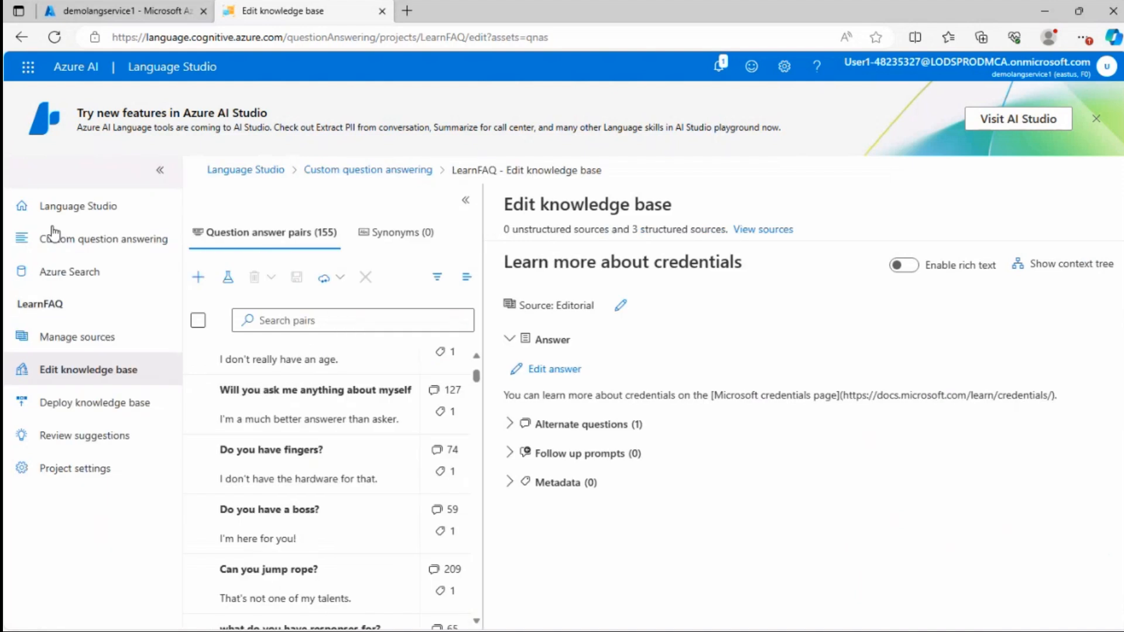
click(720, 67)
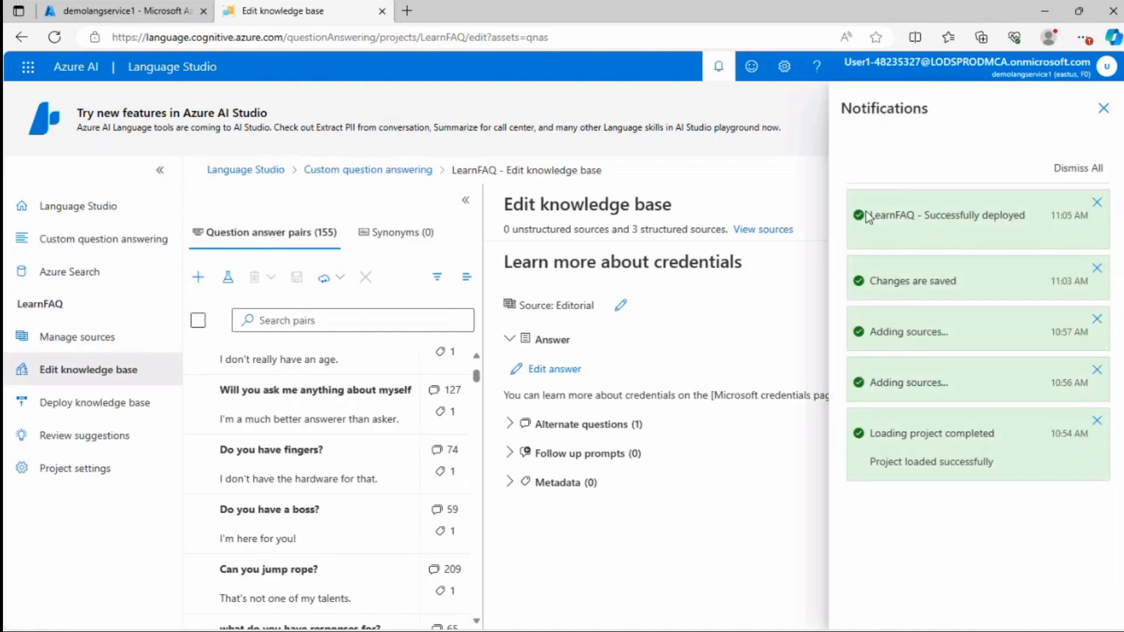
click(1104, 108)
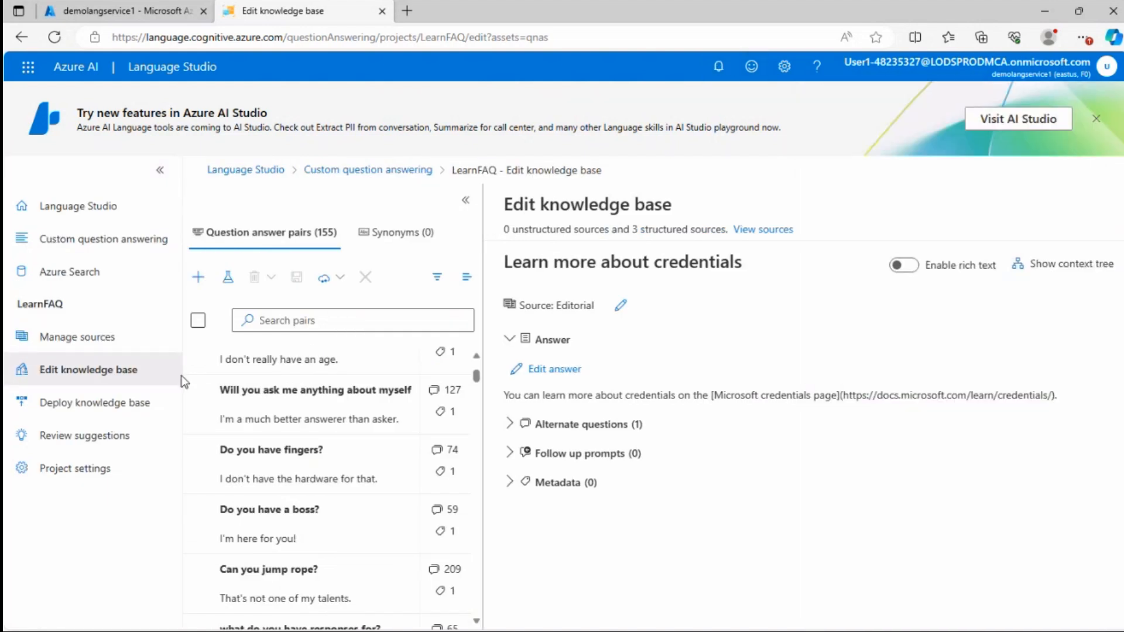
Open the prediction URL dialog on the Deploy knowledge base page and review the prediction URL and sample request
click(86, 404)
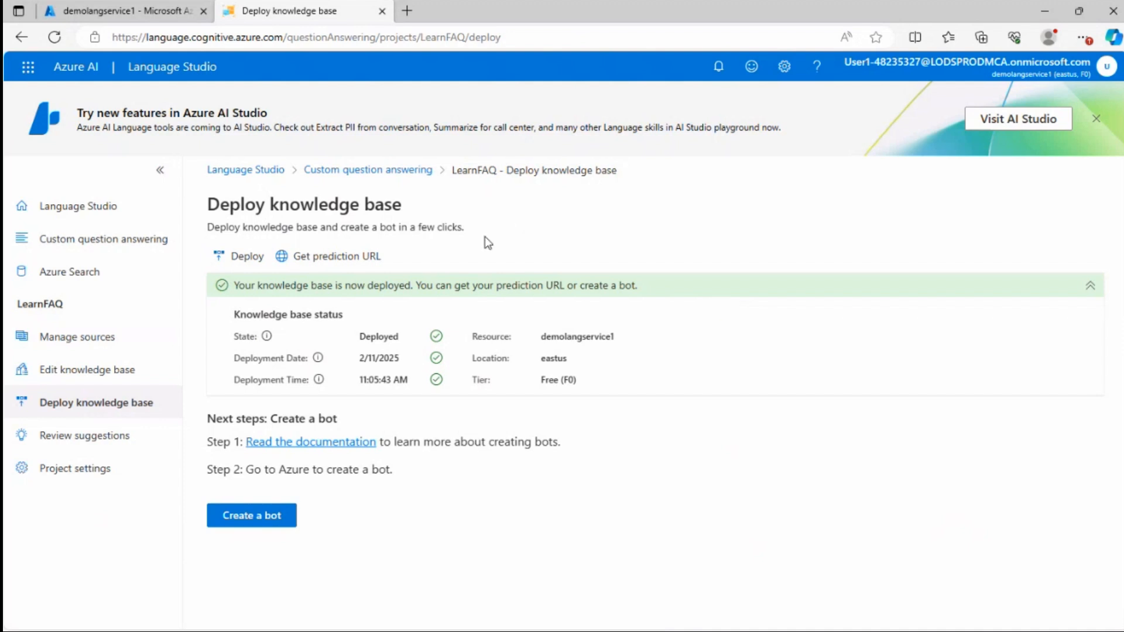
click(320, 256)
drag(373, 236, 859, 231)
click(679, 237)
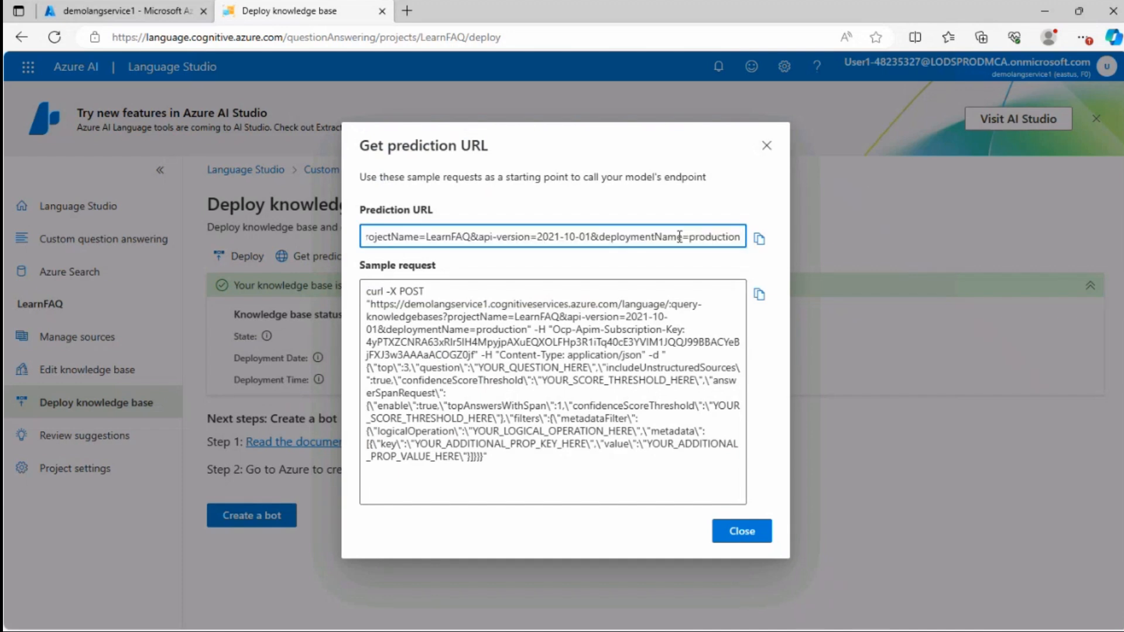
drag(679, 237, 348, 237)
drag(367, 292, 609, 486)
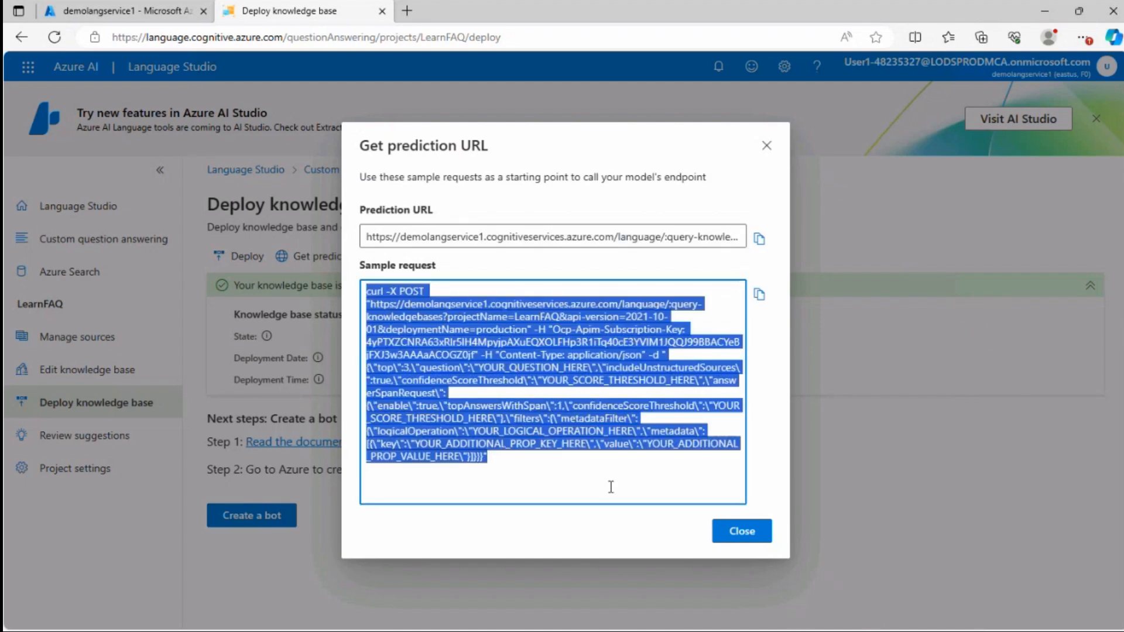
click(741, 525)
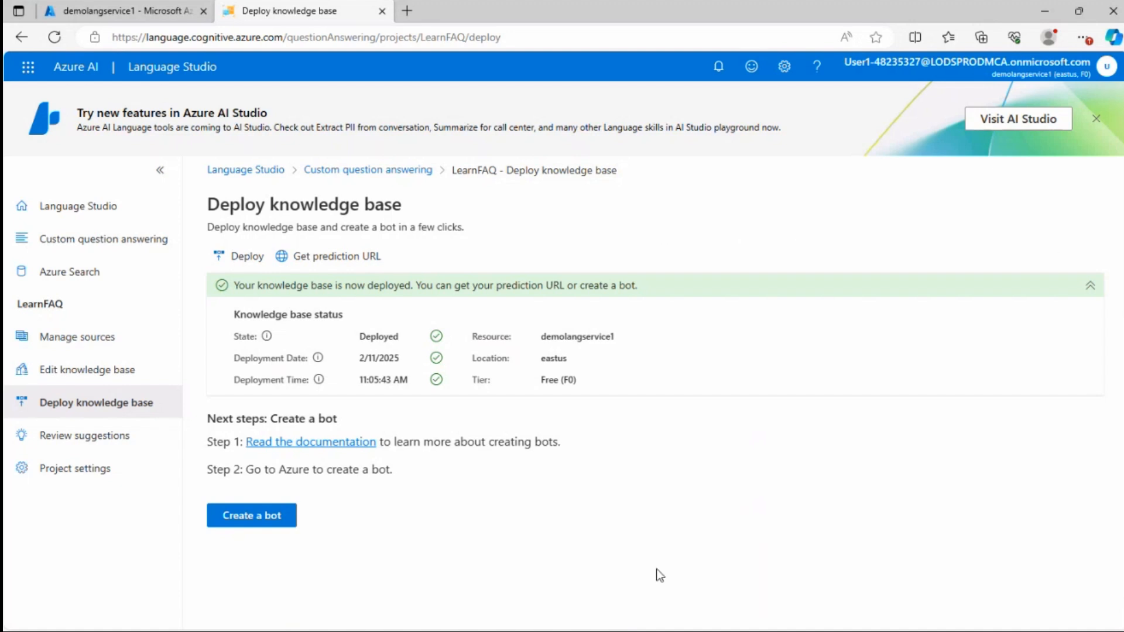
click(663, 631)
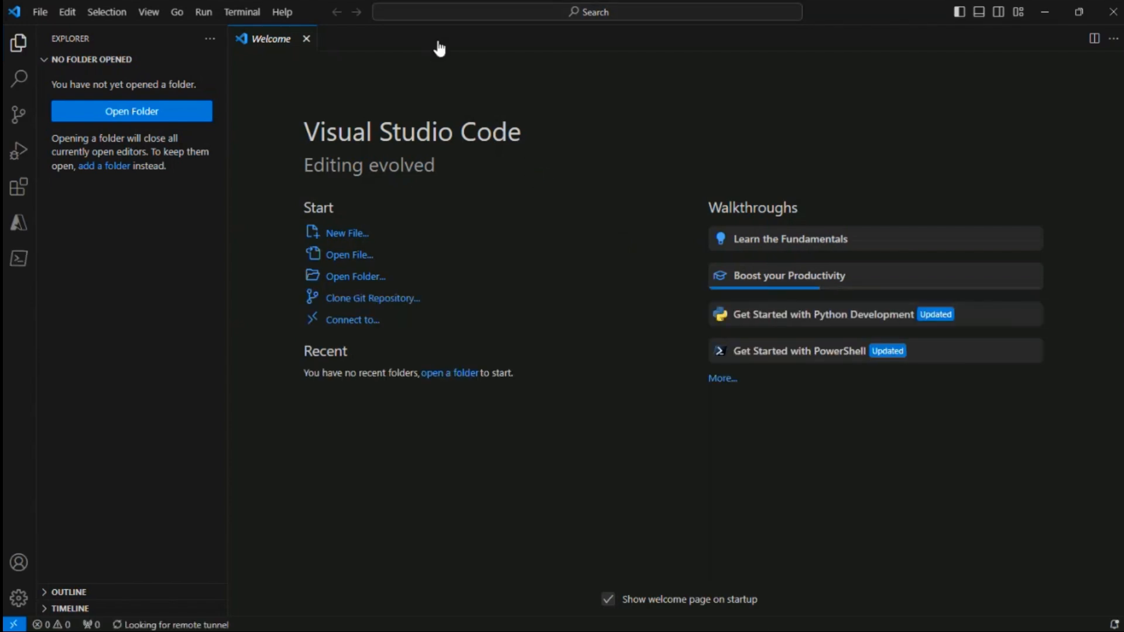
key(ctrl+shift+p)
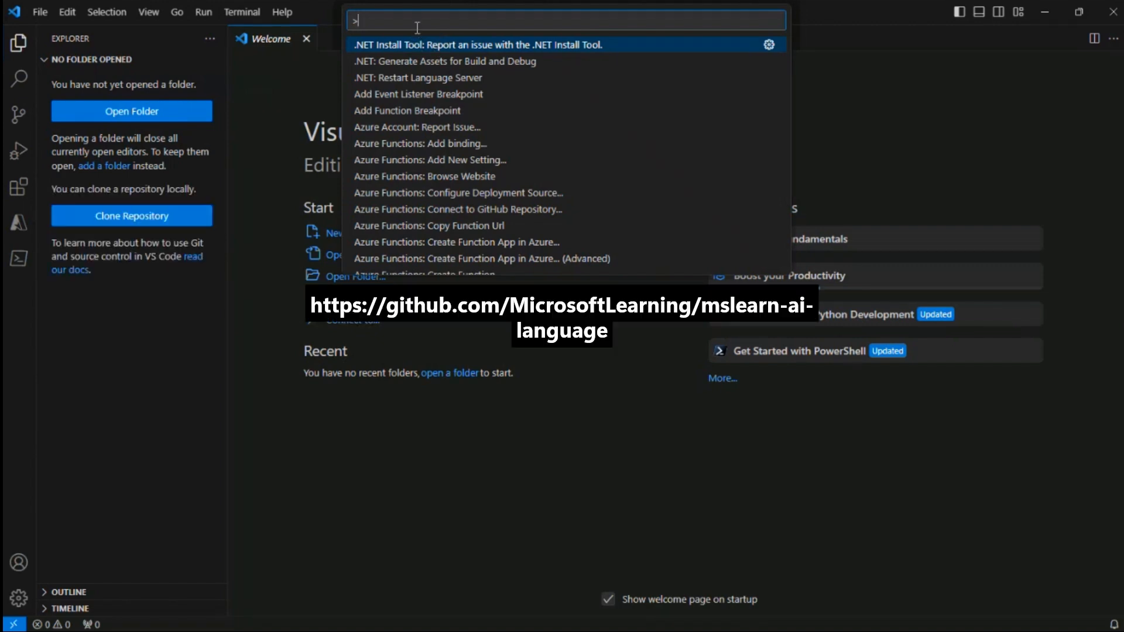
text(git)
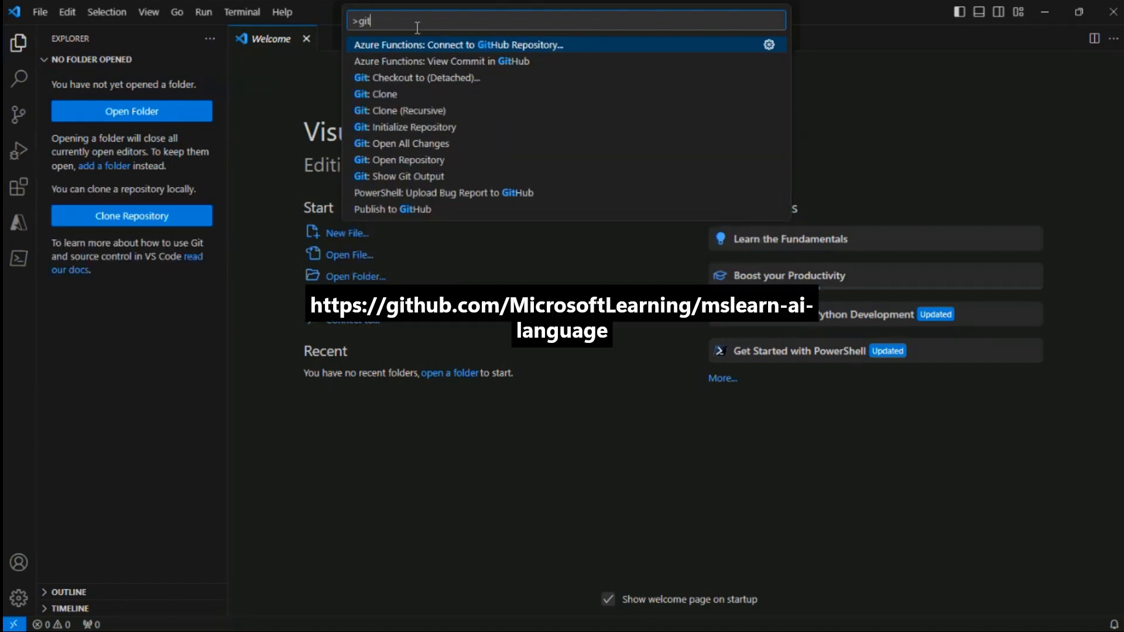
click(384, 94)
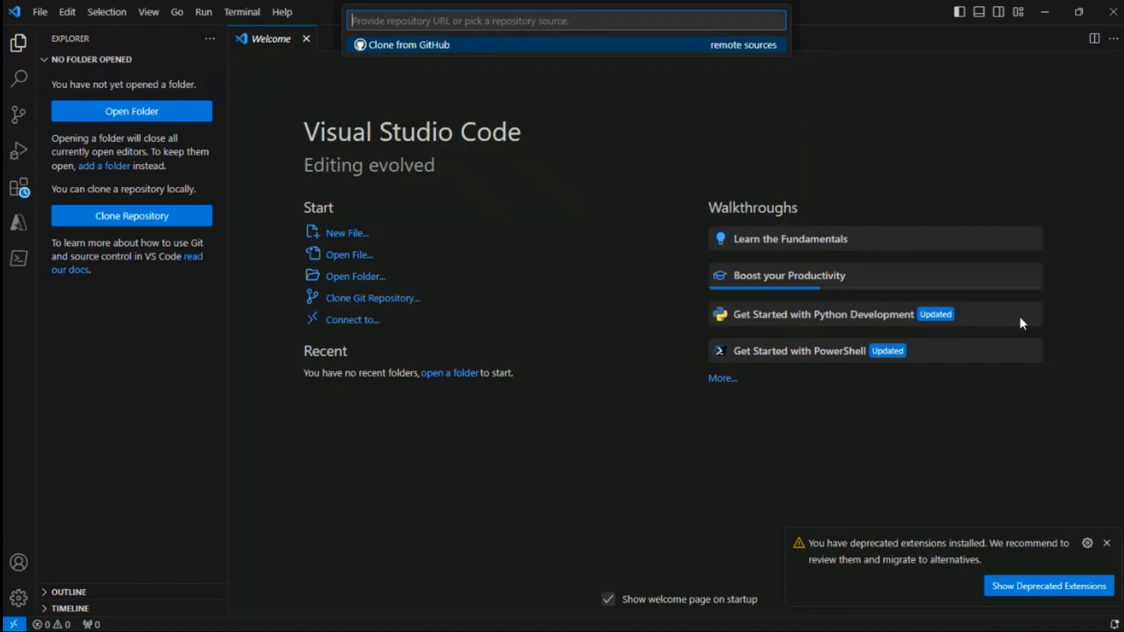
text(https://github.com/MicrosoftLearning/mslearn-ai-language)
key(Return)
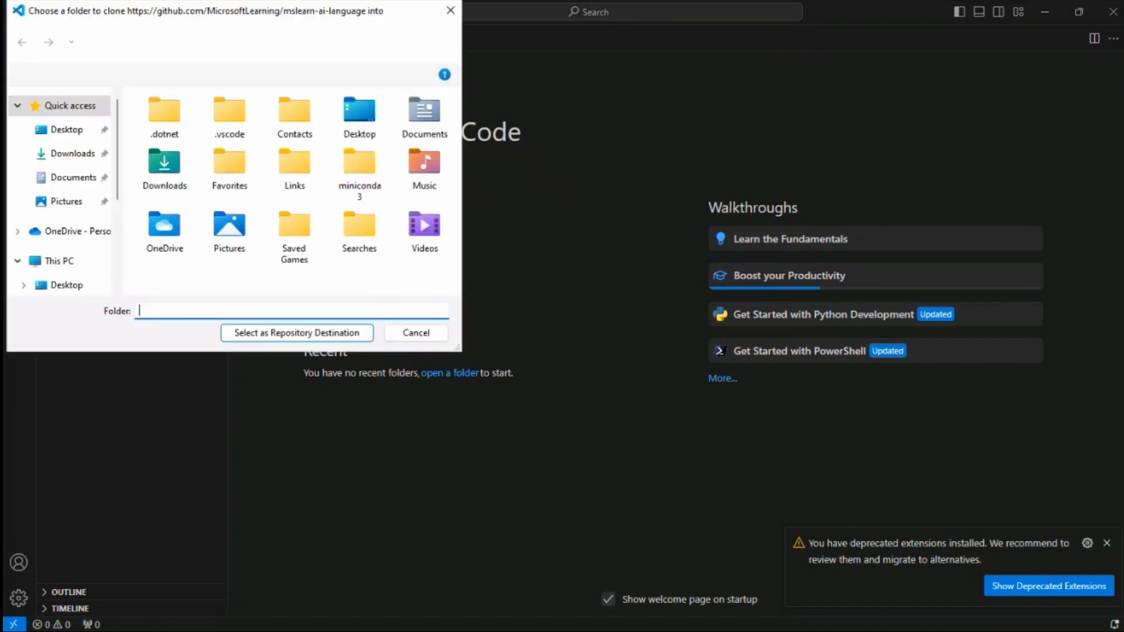
key(Return)
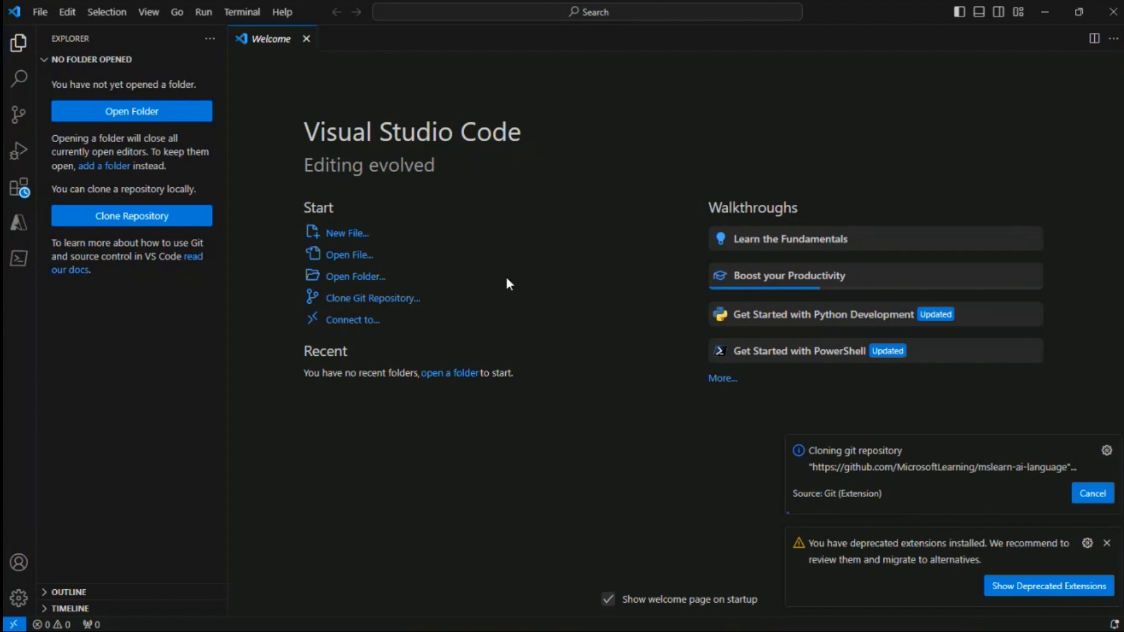
click(1106, 543)
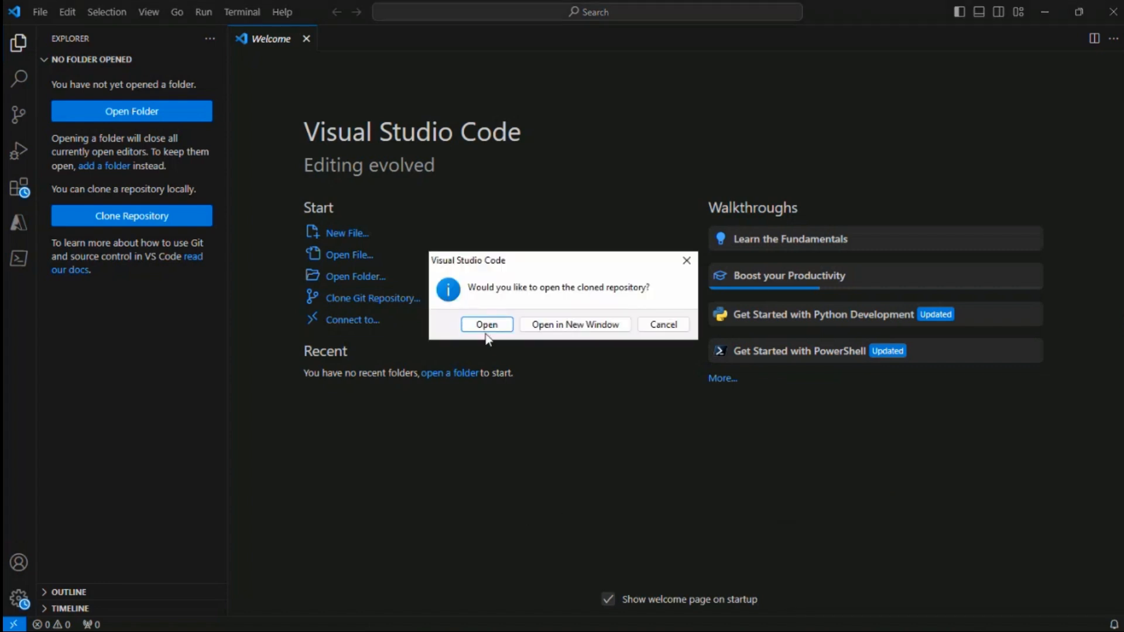
click(486, 324)
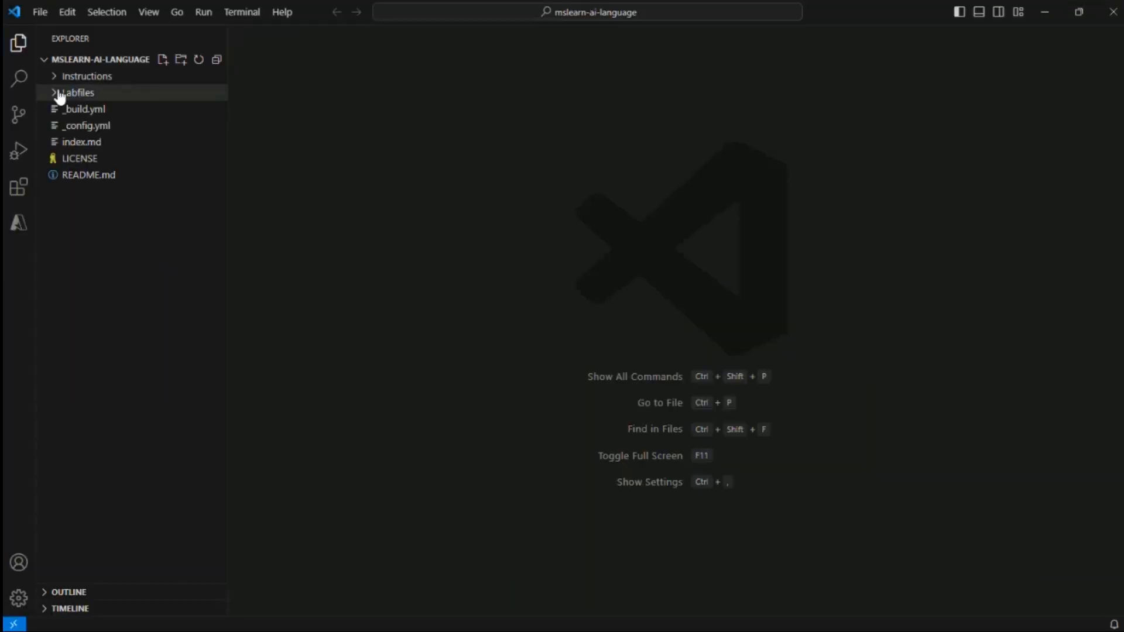
Expand Labfiles > 02-qna > C-Sharp > qna-app and open the qna-app folder in an integrated terminal
click(60, 95)
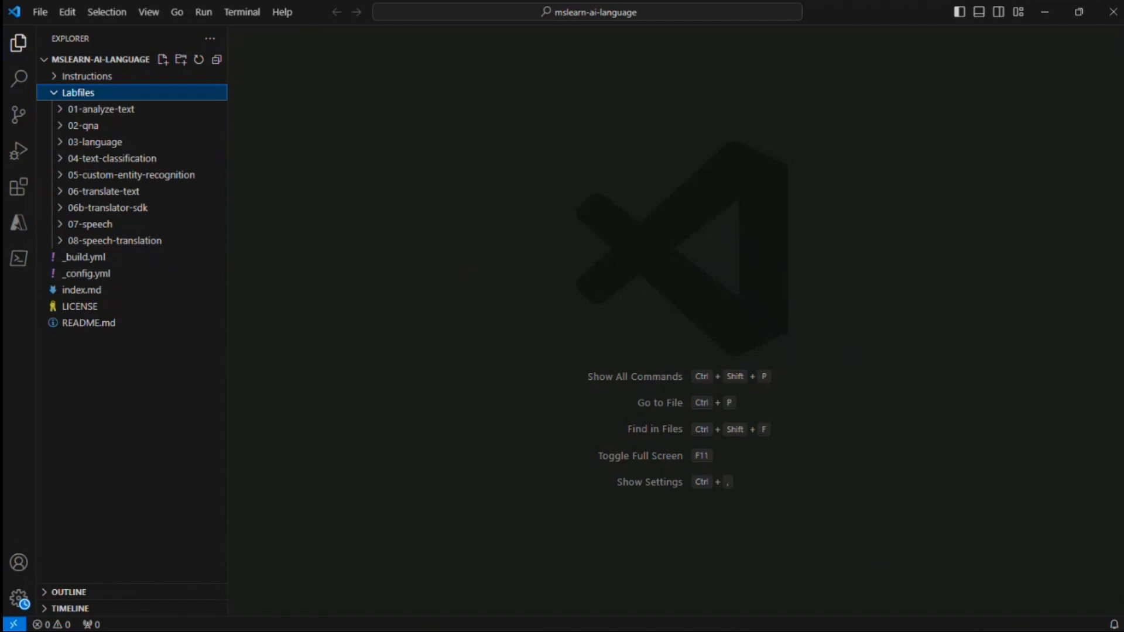
click(65, 125)
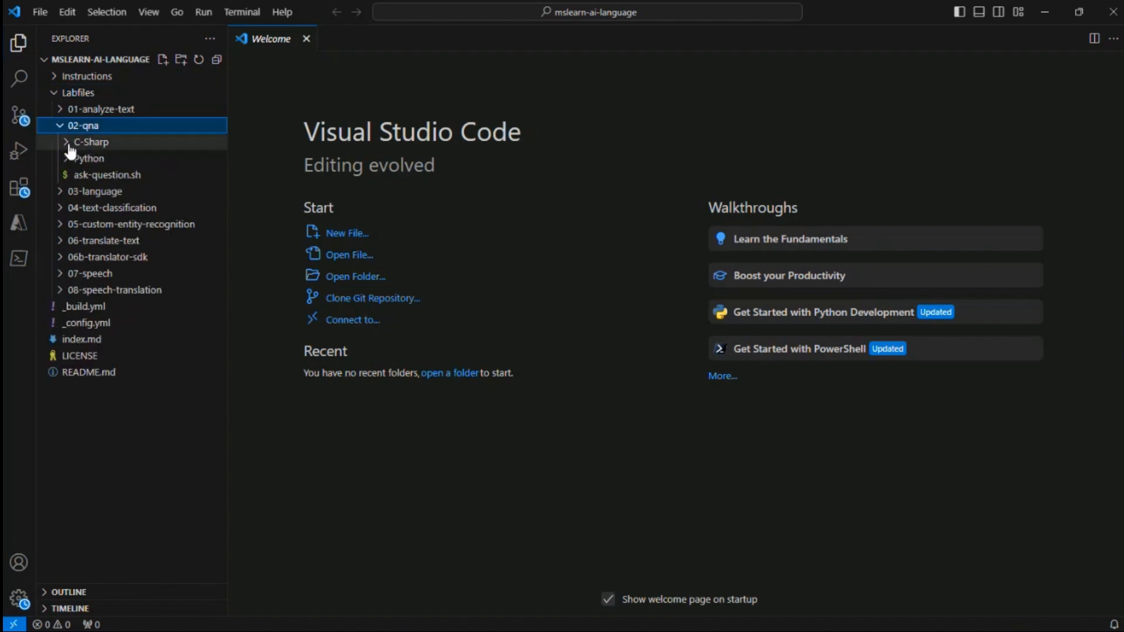
click(68, 145)
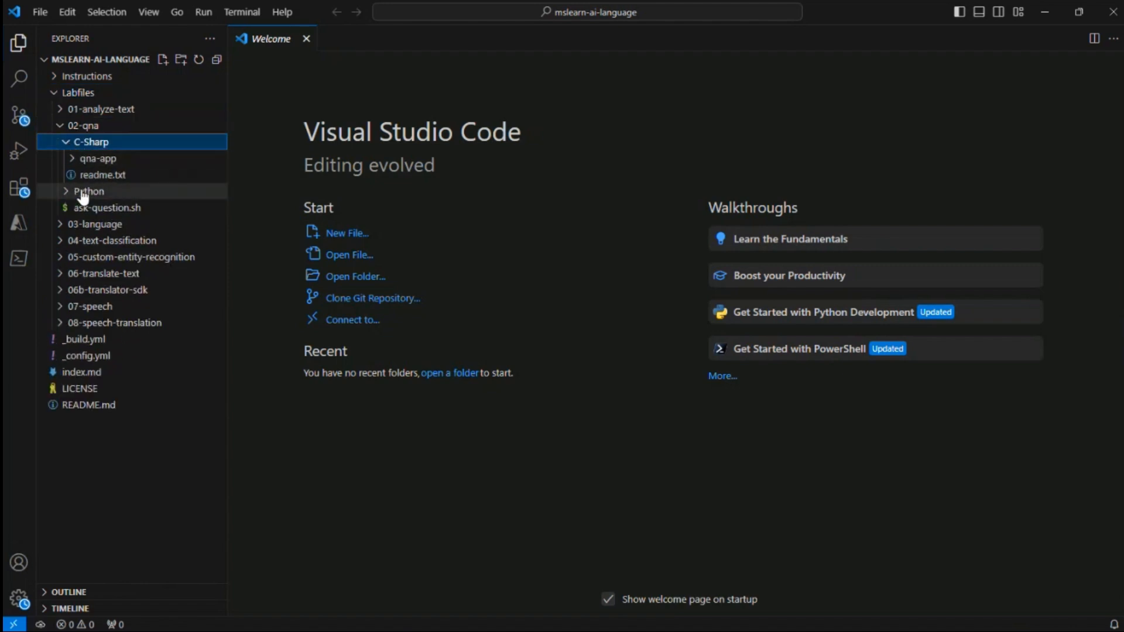
click(73, 163)
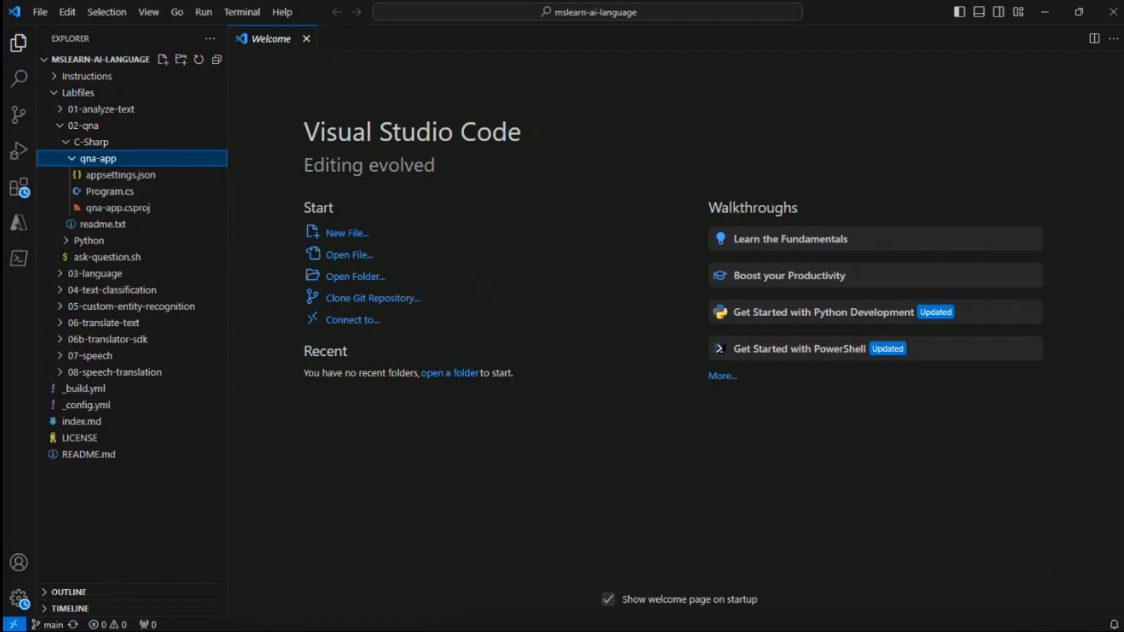
right_click(94, 159)
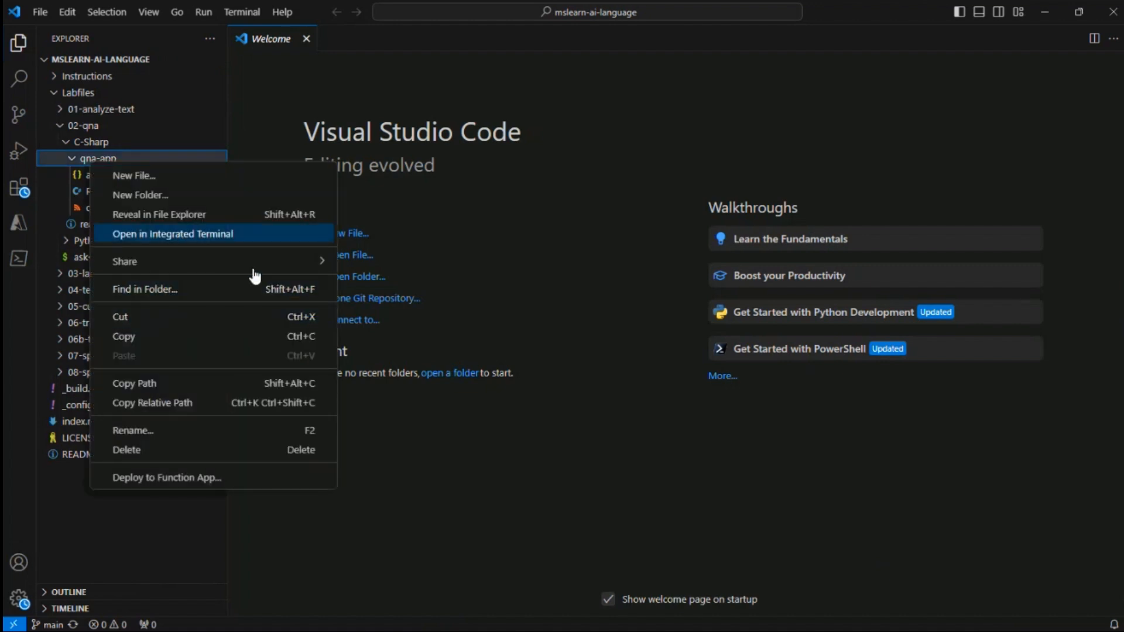
click(165, 236)
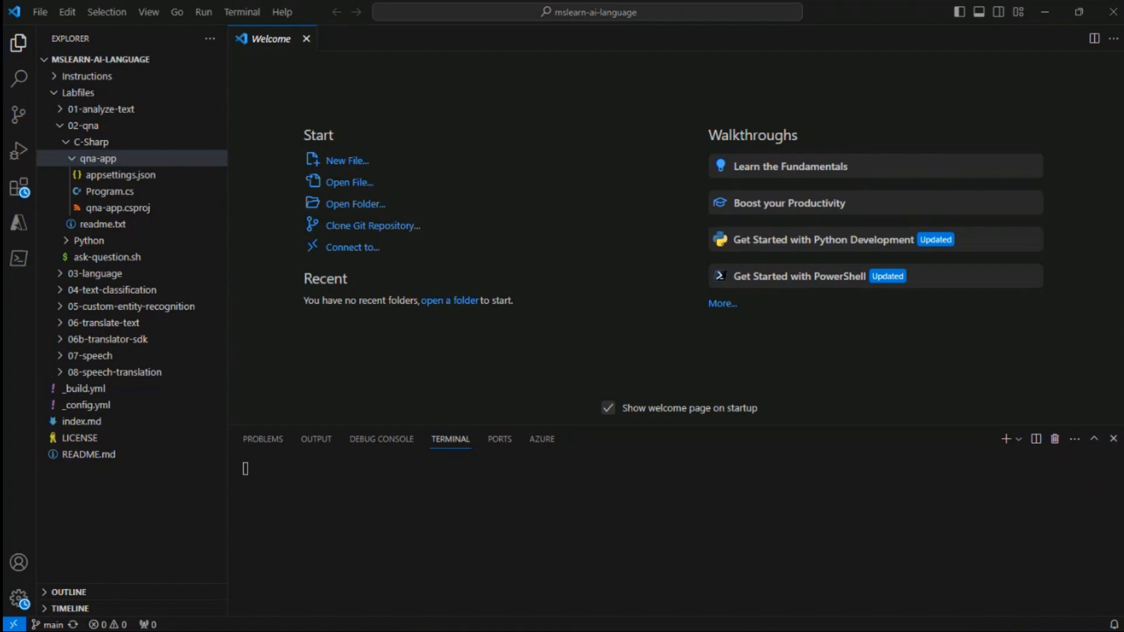
Run dotnet add package Azure.AI.Language.QuestionAnswering in the terminal to install the SDK package
click(416, 492)
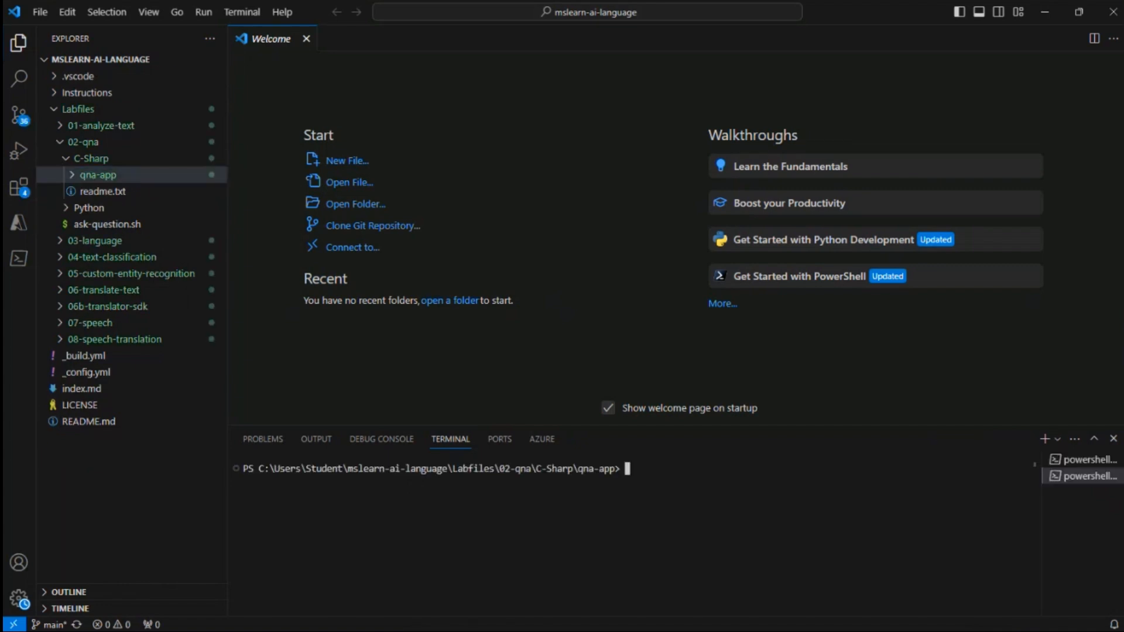
text(dotnet add package Azure.AI.Language.QuestionAnswering)
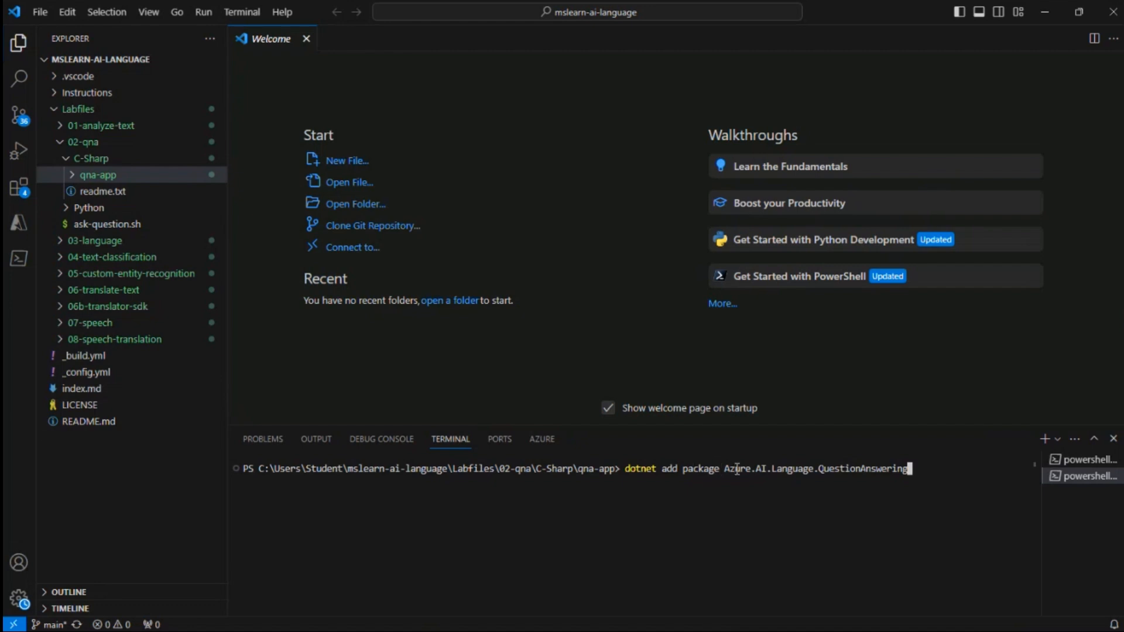
drag(725, 468, 902, 466)
click(934, 474)
key(Return)
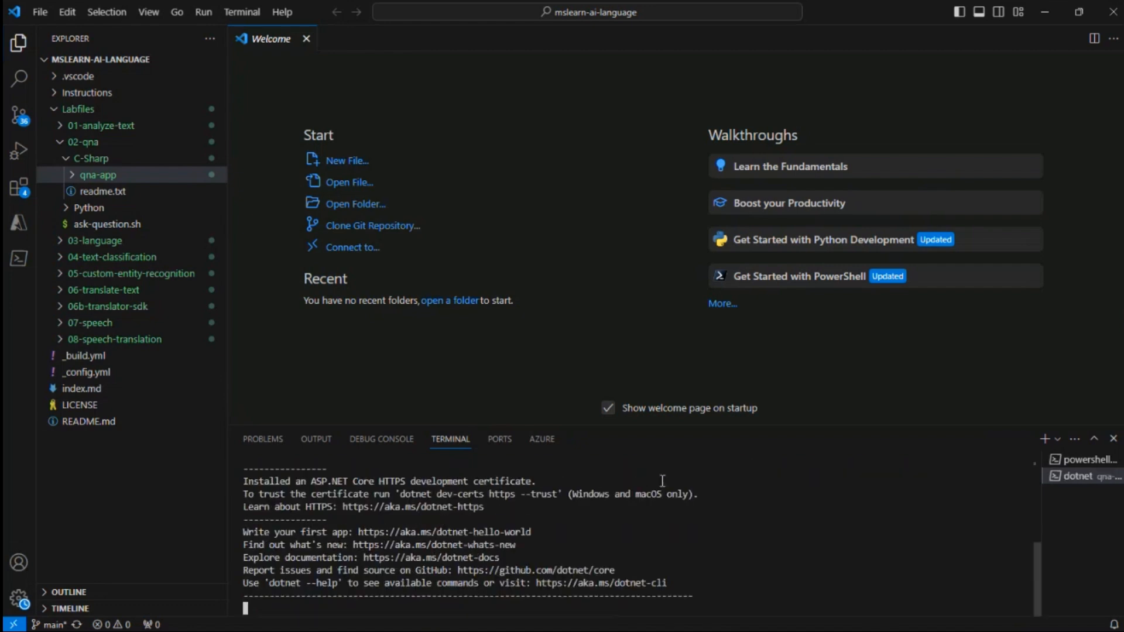
Review the package installation output in the terminal and expand the qna-app folder's contents
scroll(502, 571, up, 5)
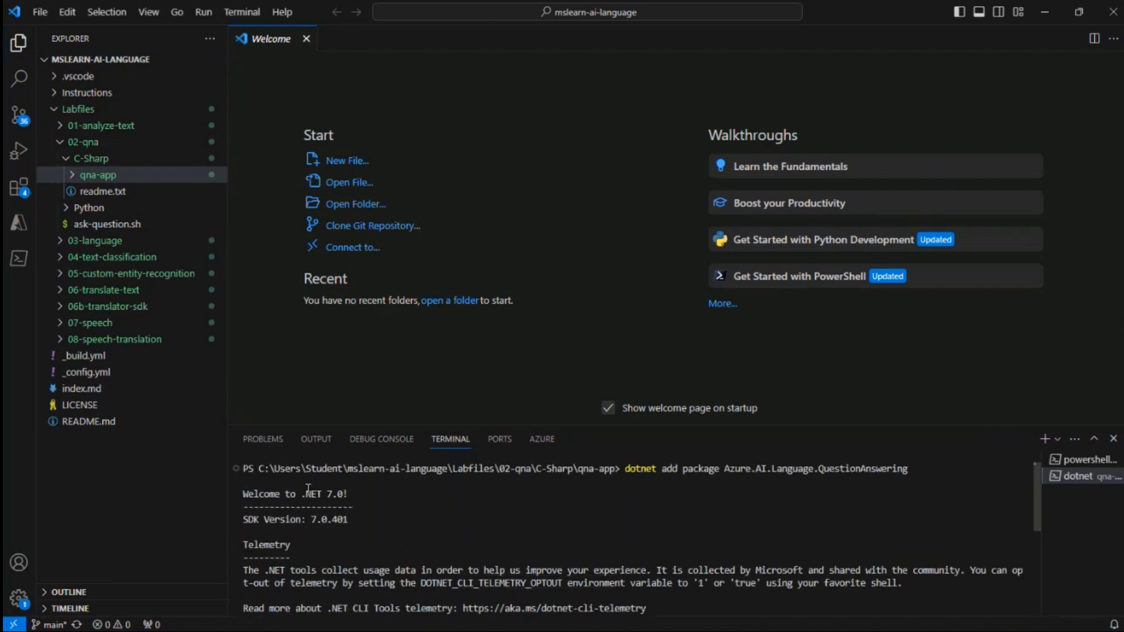
drag(244, 494, 374, 524)
scroll(391, 548, down, 6)
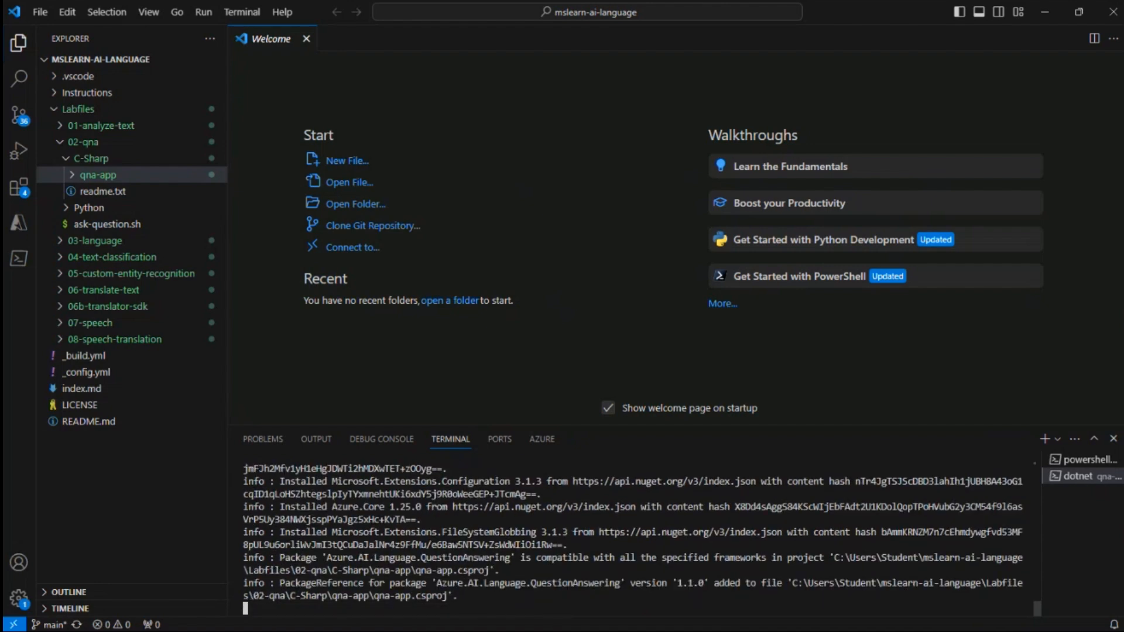
click(71, 175)
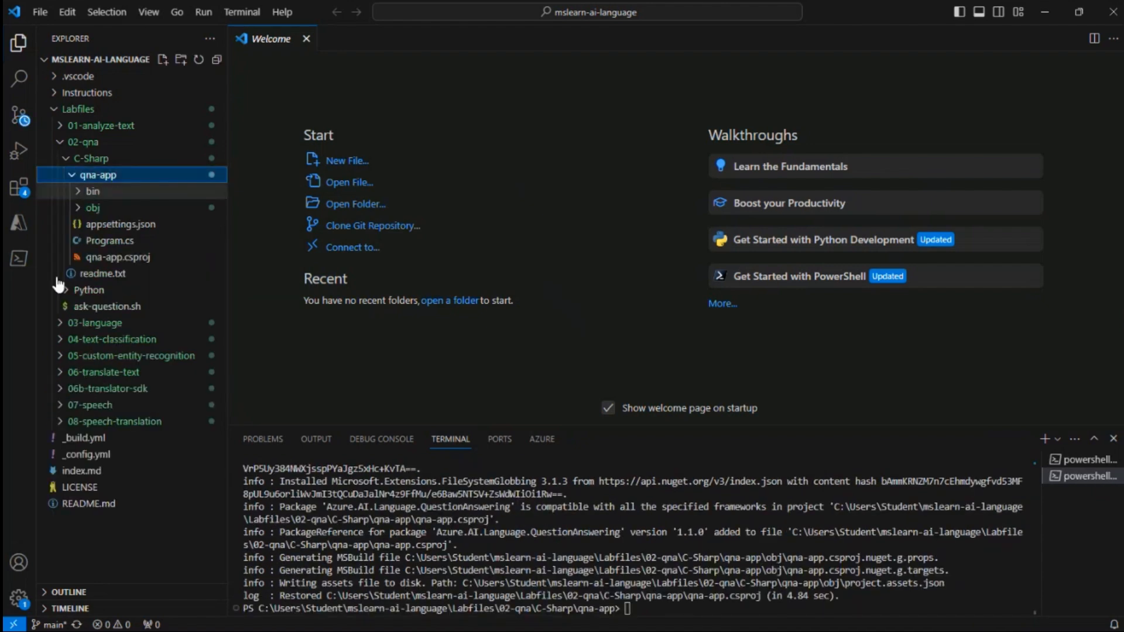
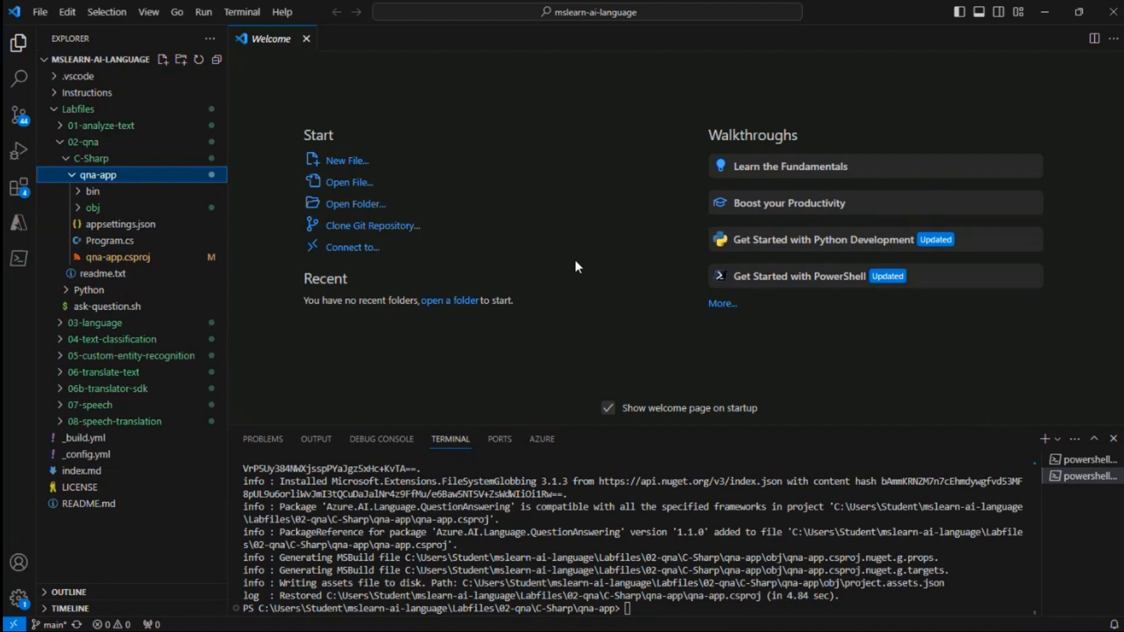
Open Program.cs and paste the using directives for Azure and Azure.AI.Language.QuestionAnswering under the Import namespaces comment, indented
click(112, 240)
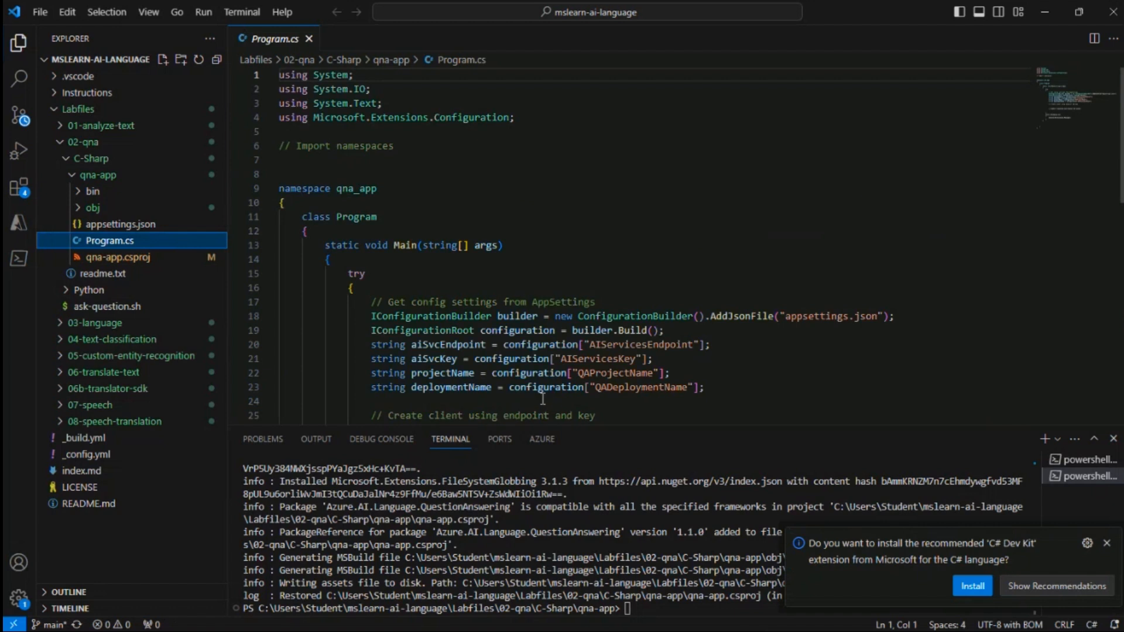
scroll(579, 322, down, 2)
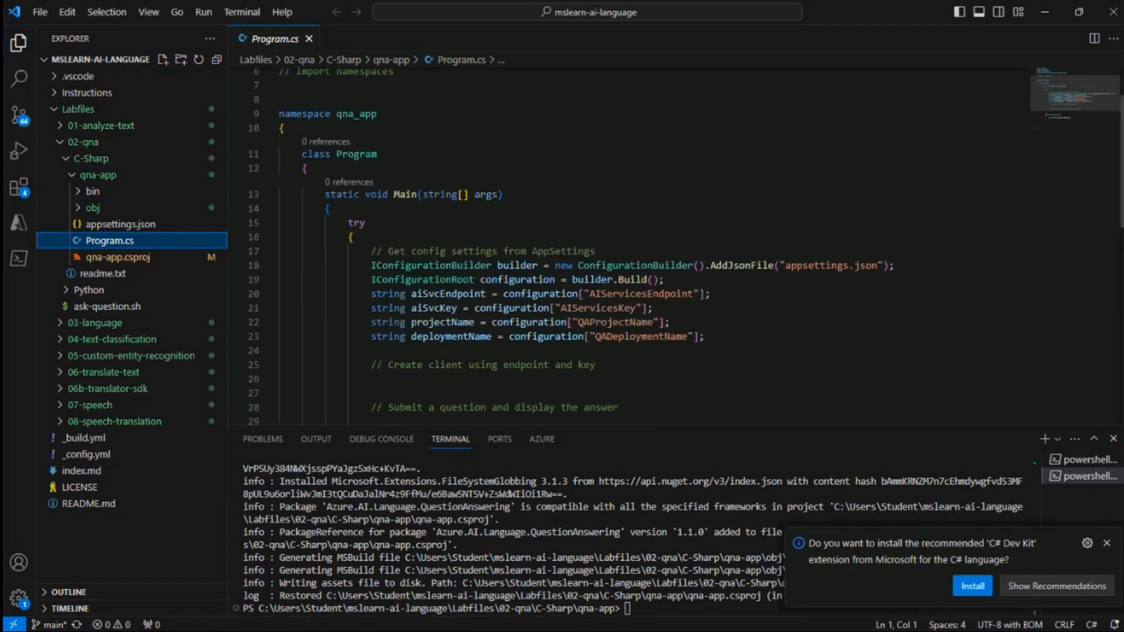
scroll(372, 199, up, 2)
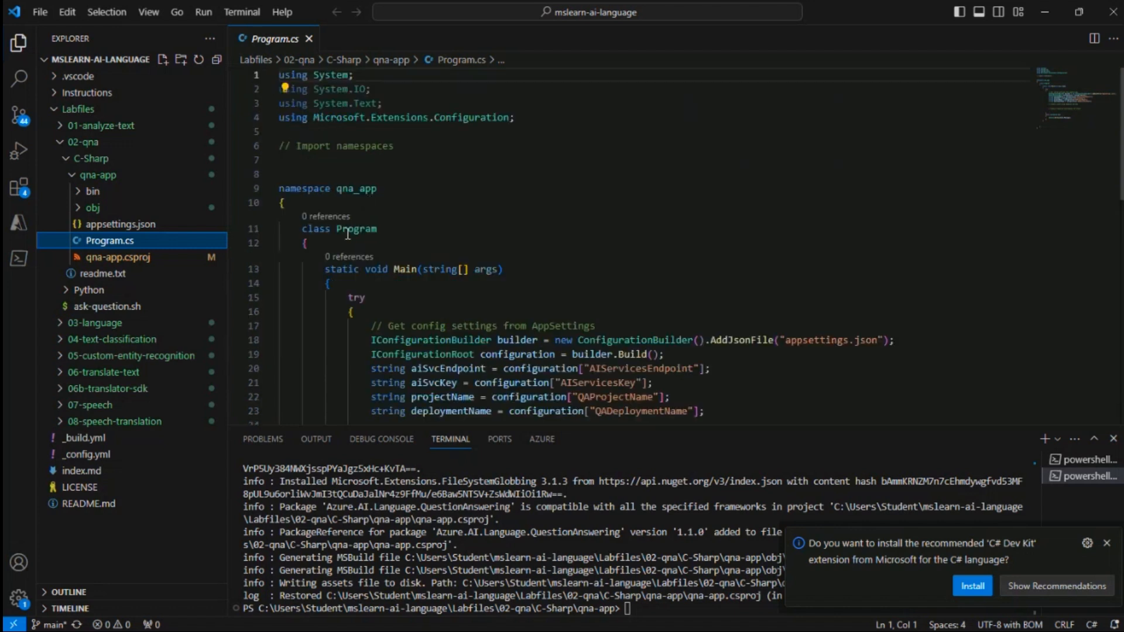
drag(280, 146, 395, 146)
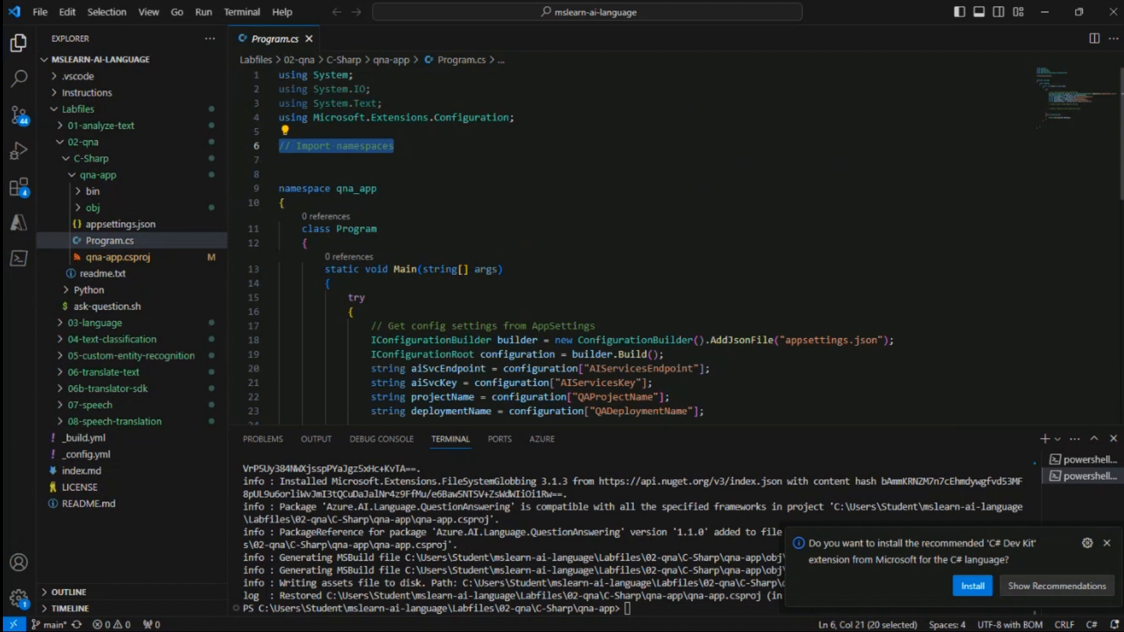
key(ctrl+v)
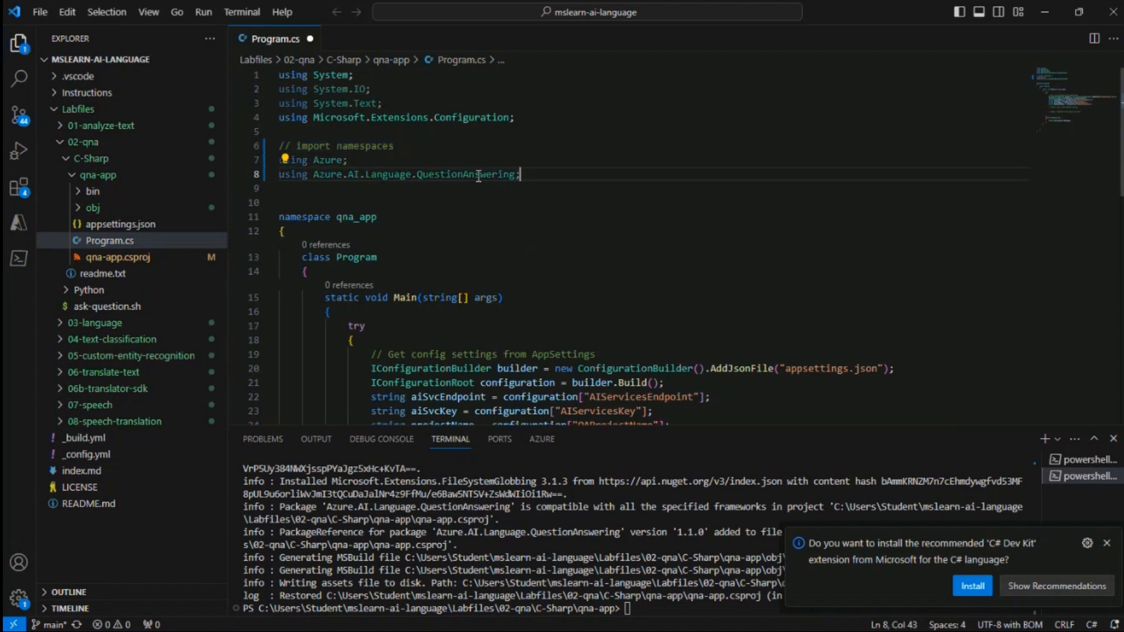
drag(534, 174, 279, 146)
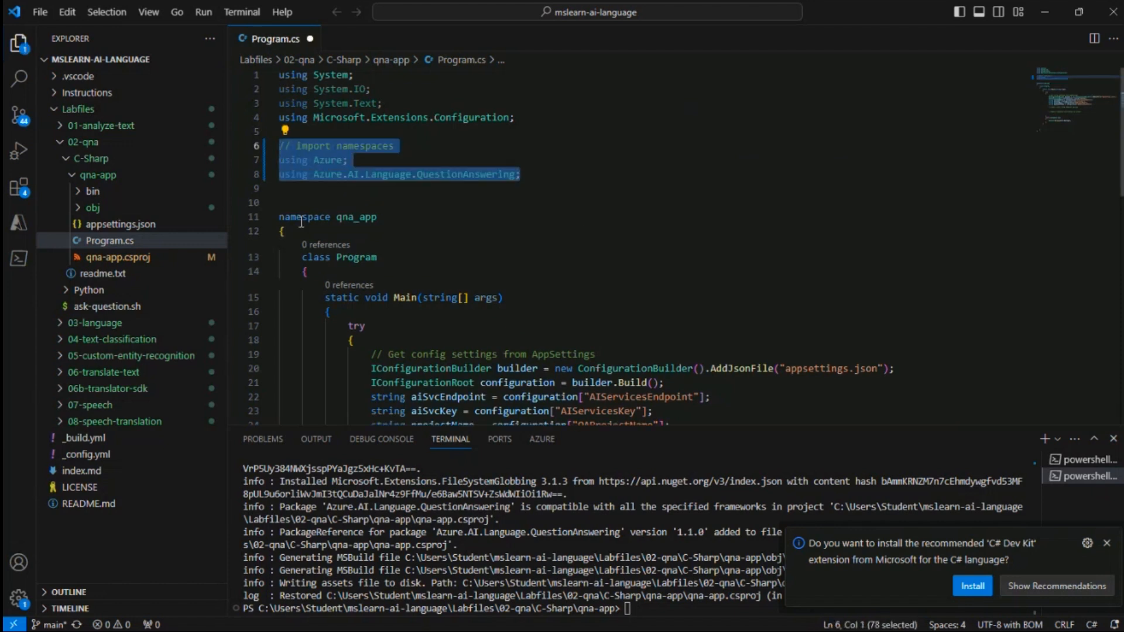
key(Tab)
click(442, 202)
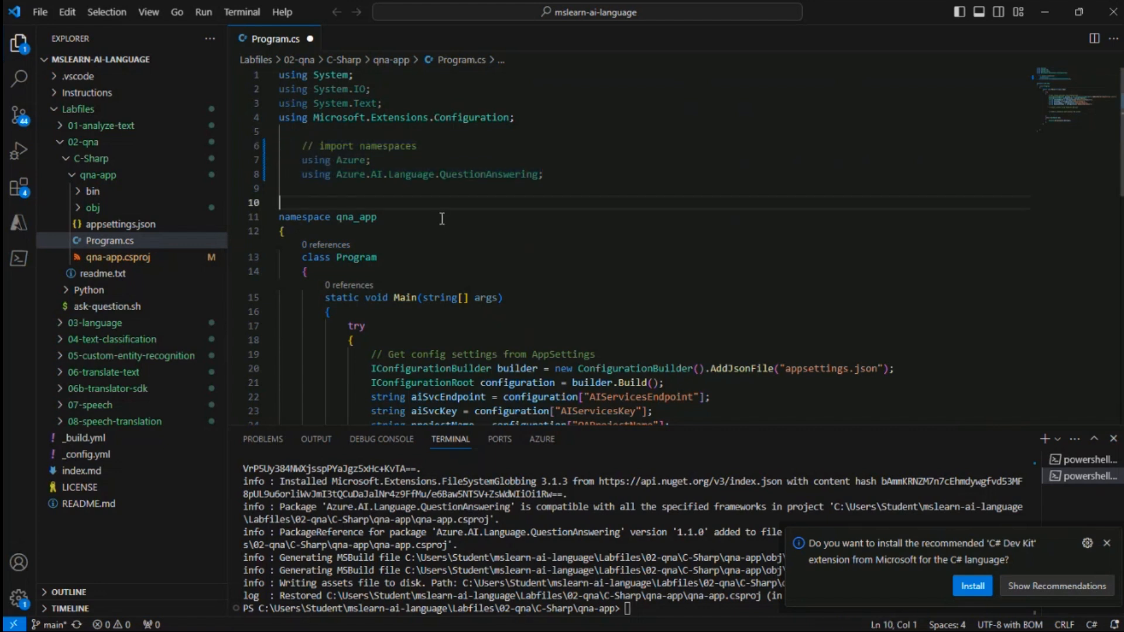
Examine the imported namespace line and the references for the Program class and Main method
drag(371, 174, 506, 182)
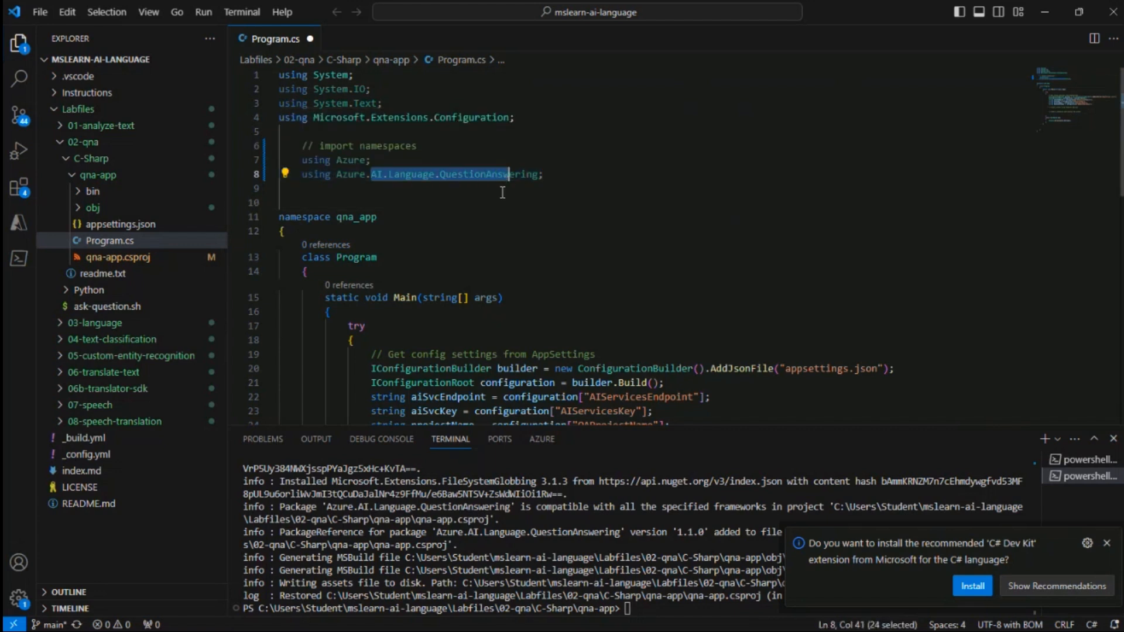
click(492, 200)
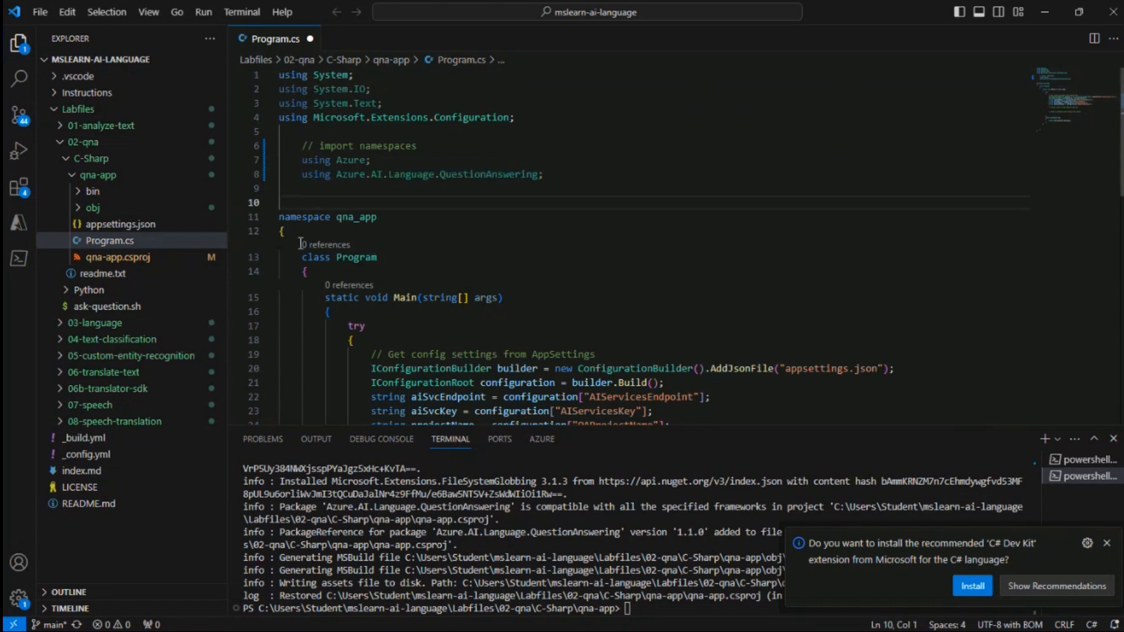
ctrl+click(360, 261)
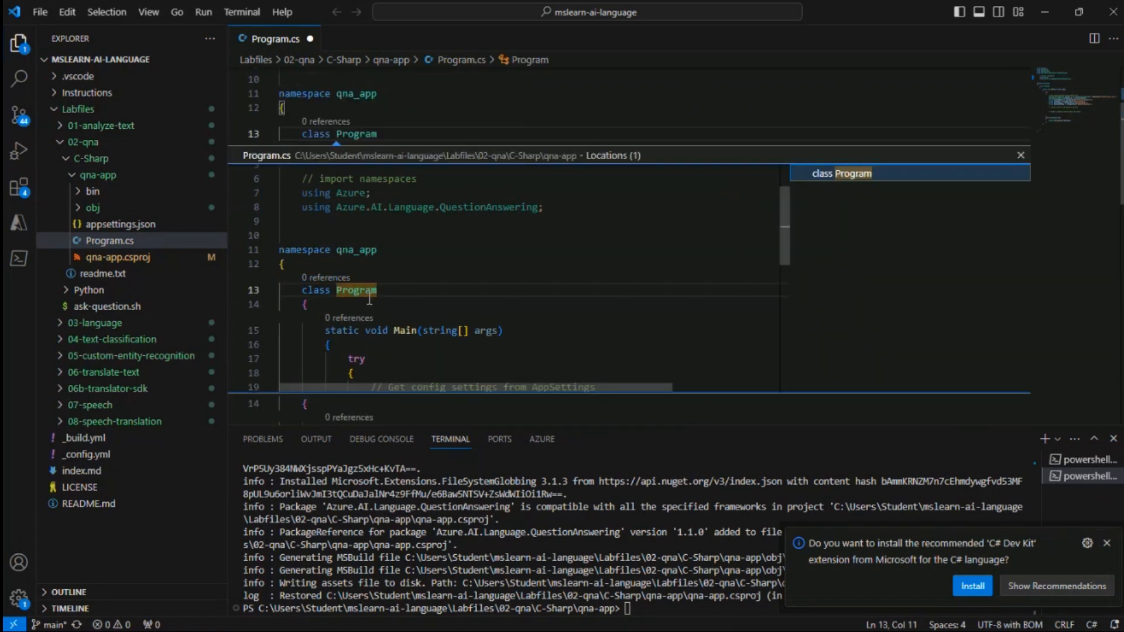
ctrl+click(399, 330)
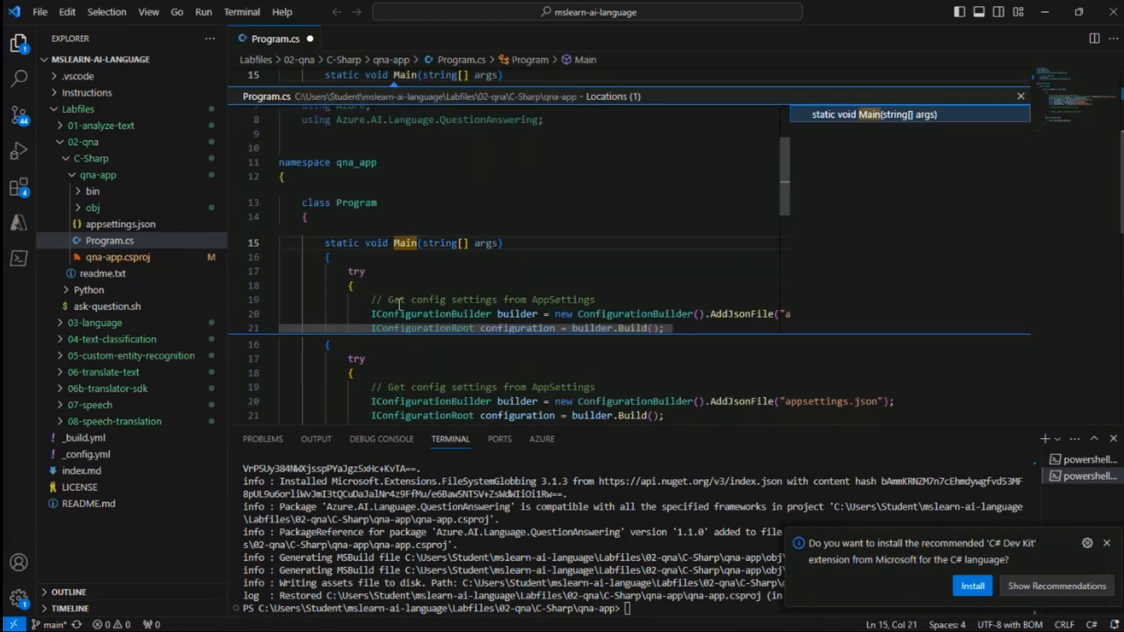
click(1020, 97)
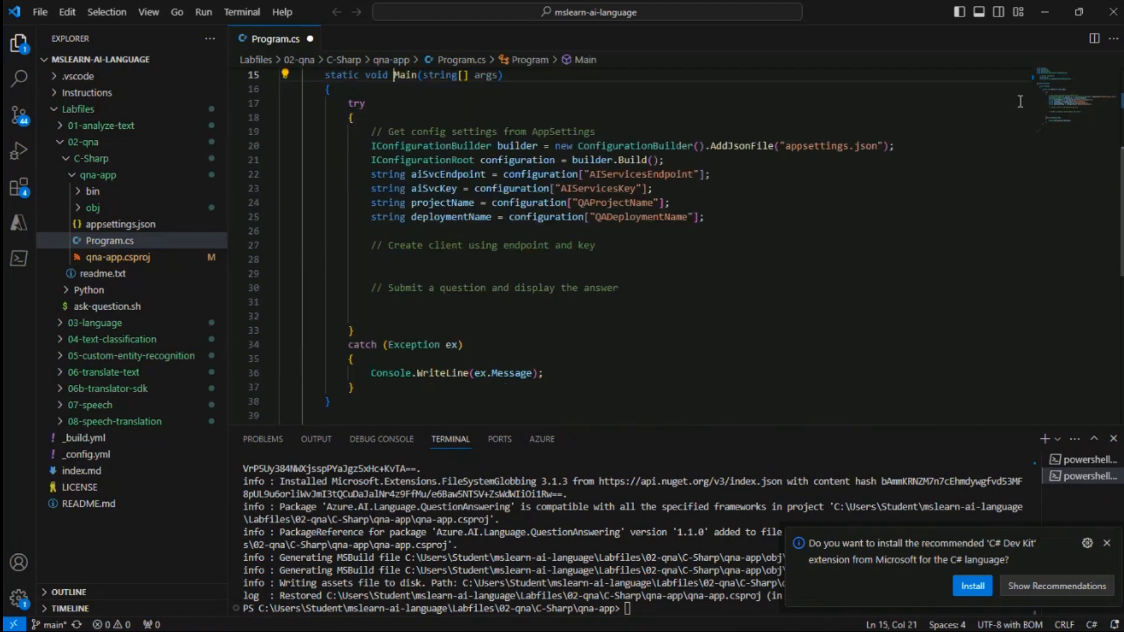
scroll(533, 218, up, 5)
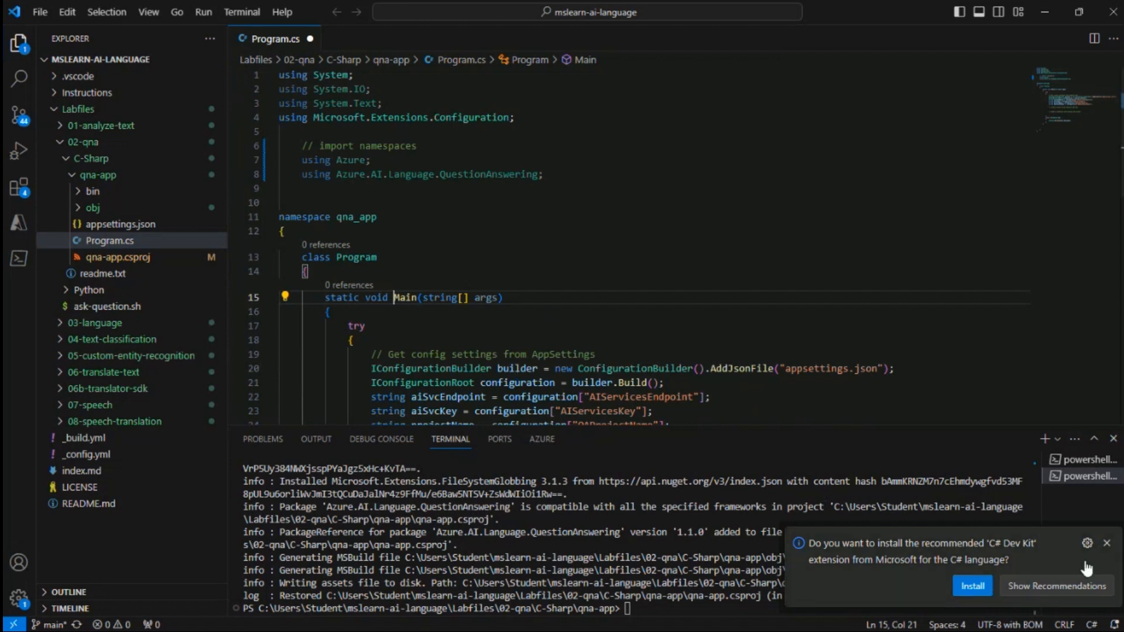
click(1107, 543)
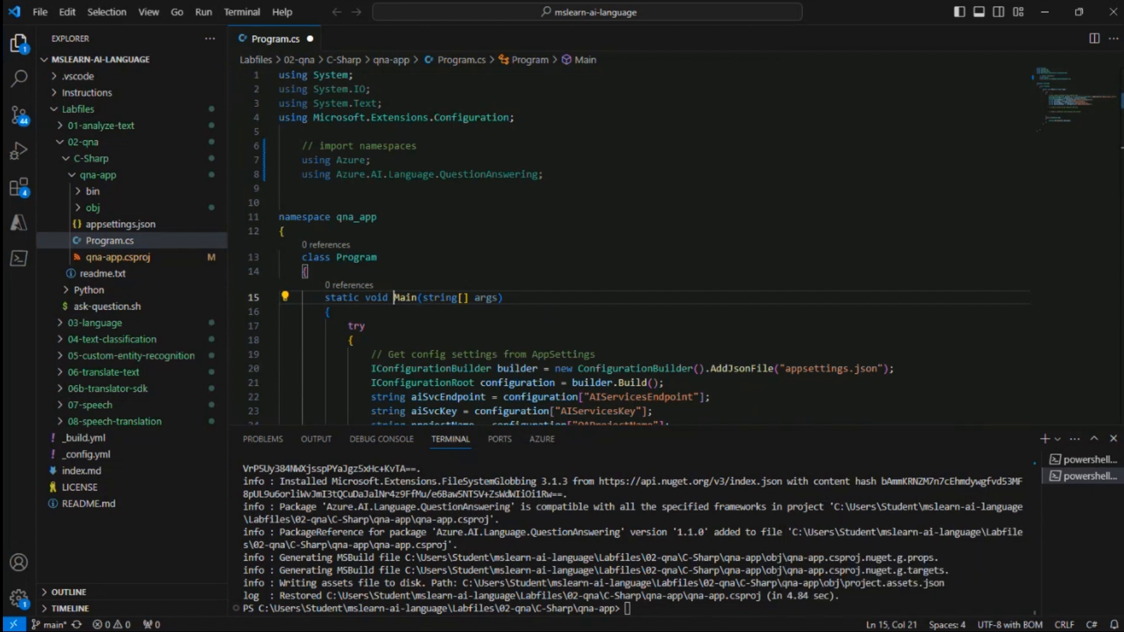
Paste code creating the AzureKeyCredential, endpoint Uri and QuestionAnsweringClient under the Create client comment and indent it
scroll(556, 229, down, 6)
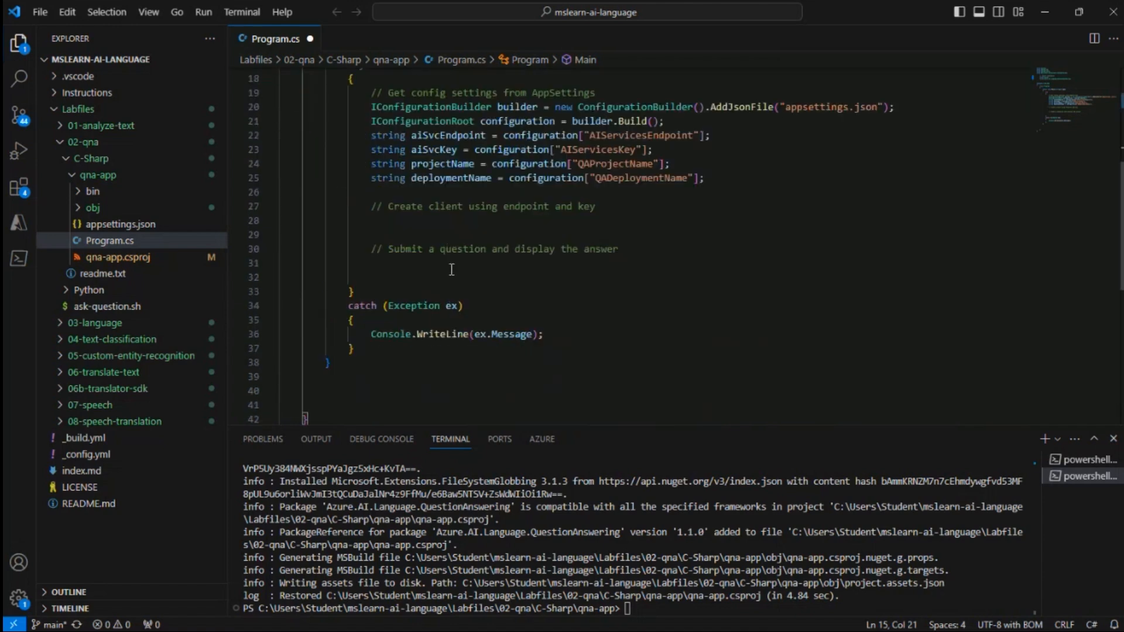
drag(593, 207, 370, 208)
drag(612, 208, 370, 209)
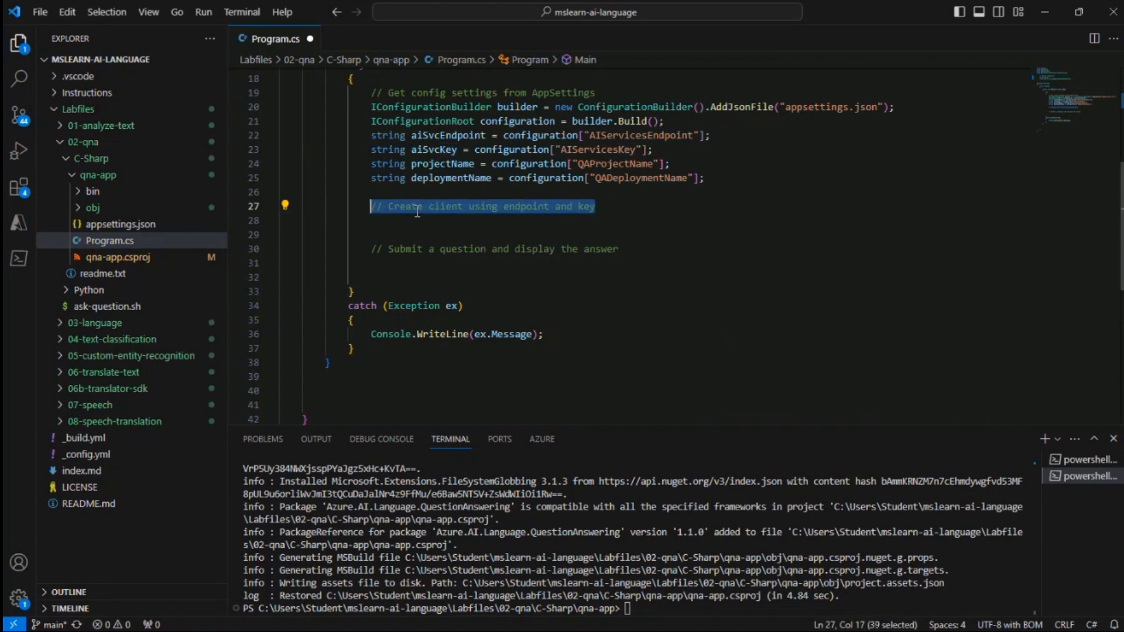
text(// Create client using endpoint and key AzureKeyCredential credentials = new AzureKeyCredential(aiSvcKey); Uri endpoint = new Uri(aiSvcEndpoint); QuestionAnsweringClient aiClient = new QuestionAnsweringClient(endpoint, credentials);)
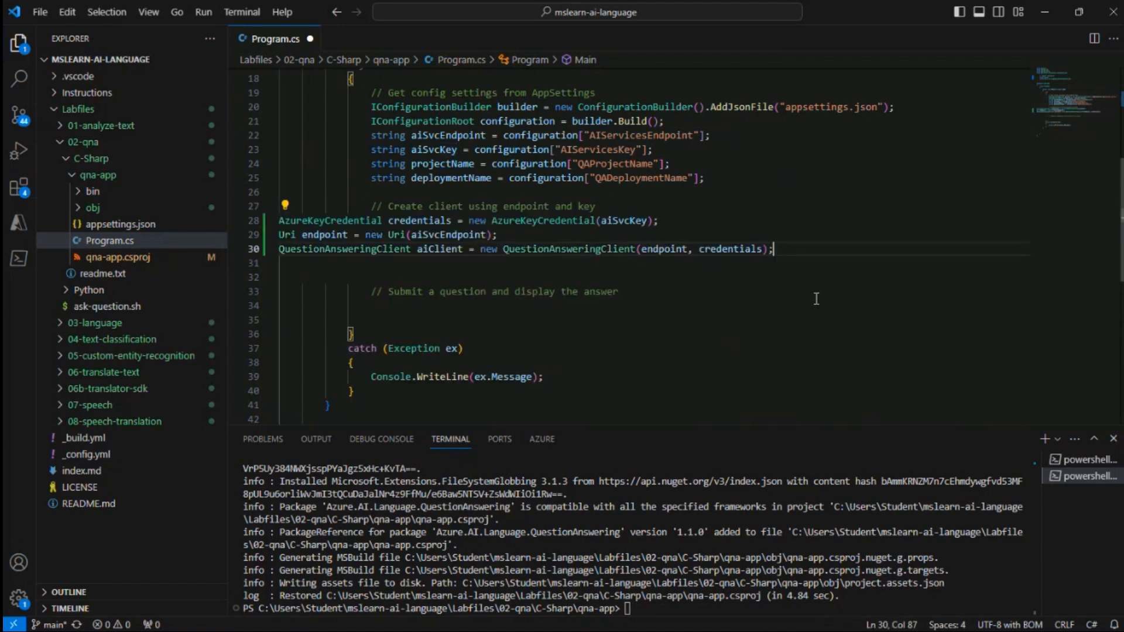
drag(780, 250, 272, 230)
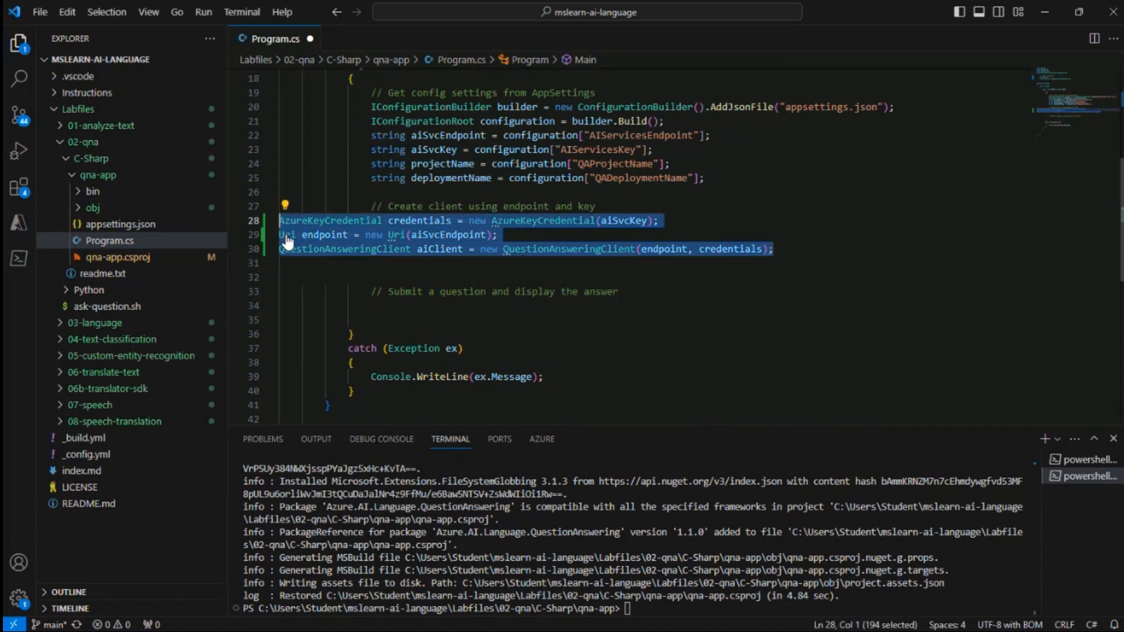
key(Tab)
key(Tab)
key(Tab)
key(Tab)
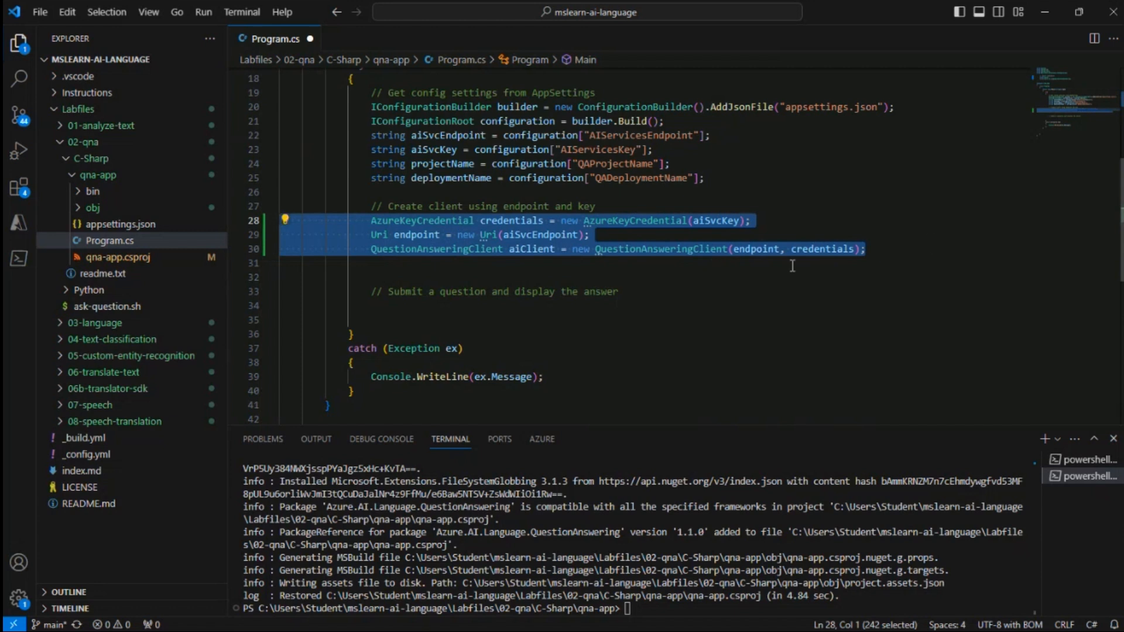
click(904, 250)
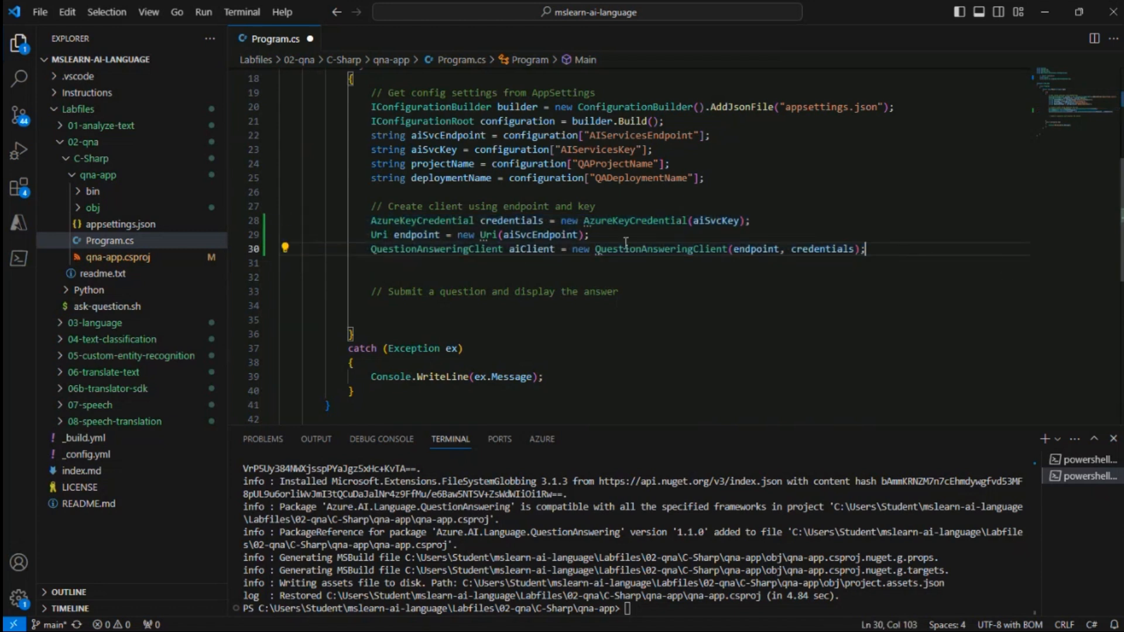
Review the client creation code and the settings in appsettings.json it reads from
click(373, 222)
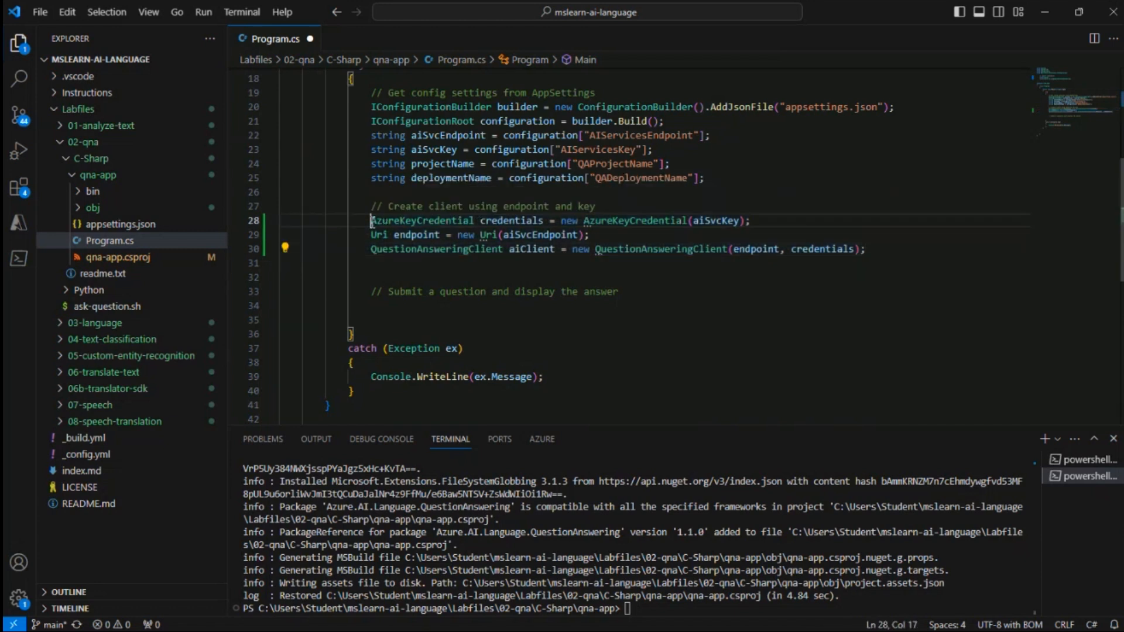
click(377, 236)
drag(377, 235, 435, 235)
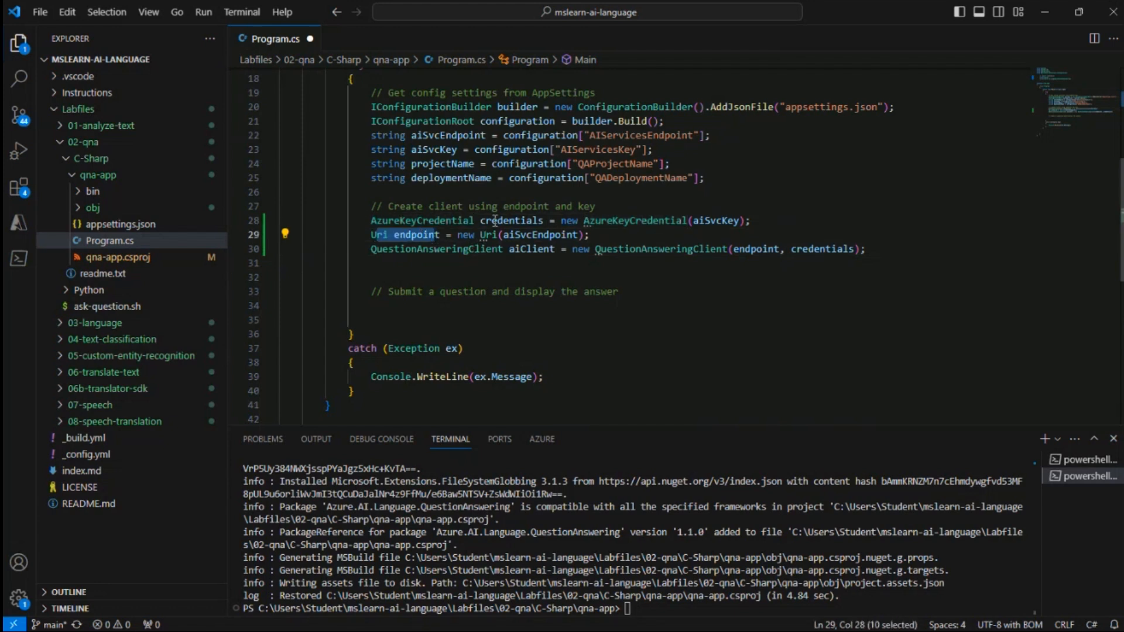
drag(595, 220, 727, 221)
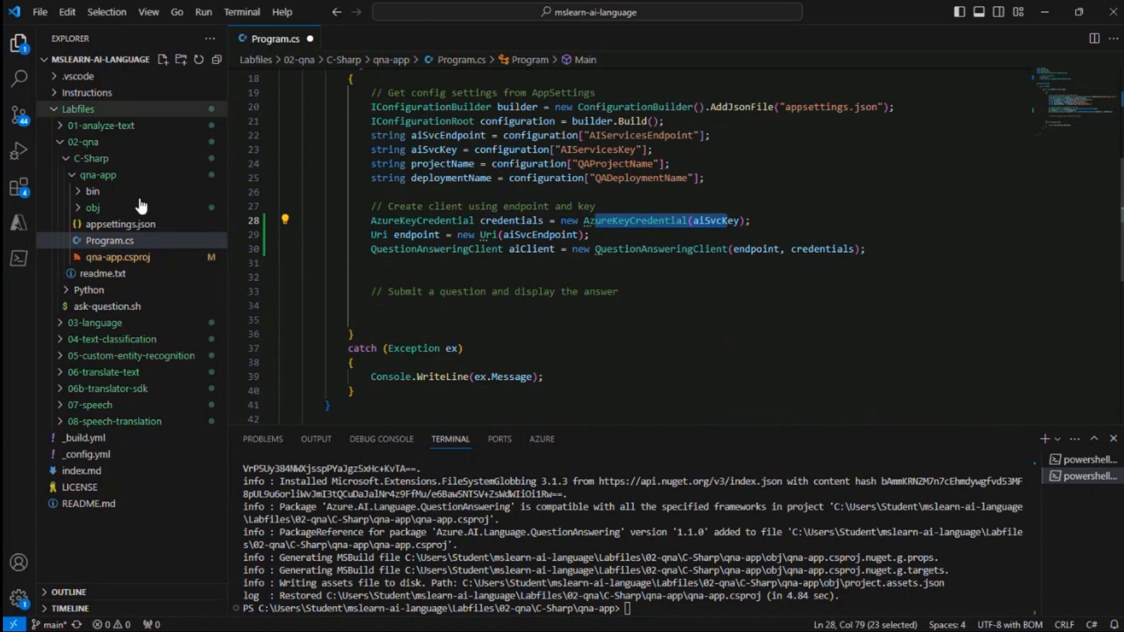
click(117, 224)
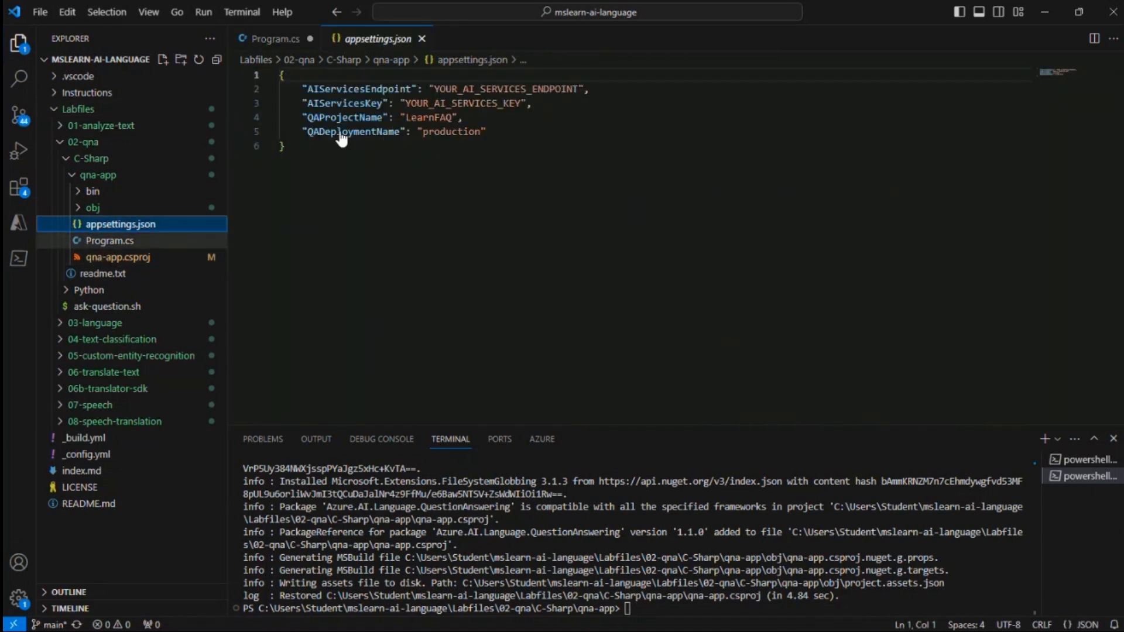
click(93, 240)
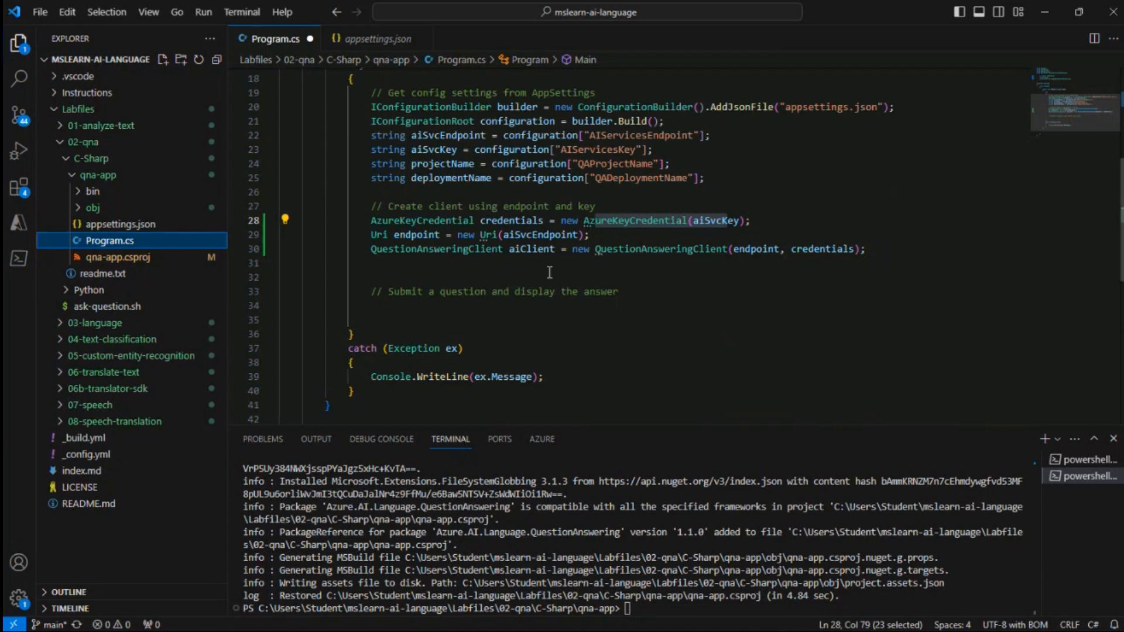
Paste the question loop that calls GetAnswers and prints answer, confidence and source under the Submit a question comment, indented
scroll(425, 312, down, 2)
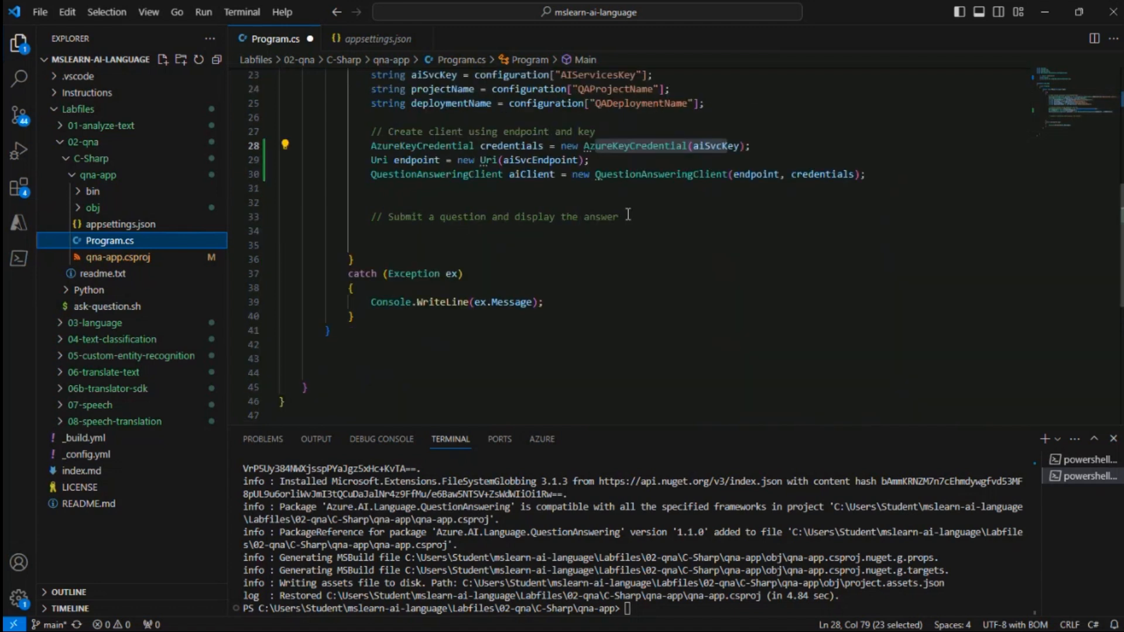
drag(620, 217, 370, 217)
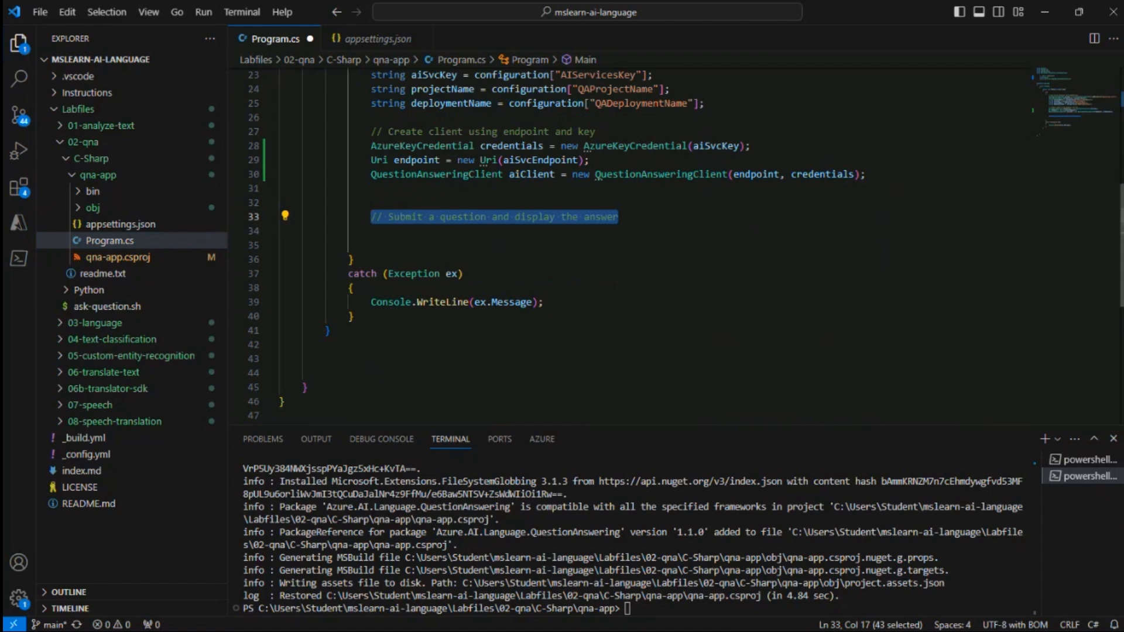
text(// Submit a question and display the answer string user_question = ""; while (true)     {         Console.Write("Question: ");         user_question = Console.ReadLine();         if (user_question.ToLower() == "quit")             break;         QuestionAnsweringProject project = new QuestionAnsweringProject(projectName, deploymentName);         Response<AnswersResult> response = aiClient.GetAnswers(user_question, project);         foreach (KnowledgeBaseAnswer answer in response.Value.Answers)         {             Console.WriteLine(answer.Answer);             Console.WriteLine($"Confidence: {answer.Confidence:P2}");             Console.WriteLine($"Source: {answer.Source}");             Console.WriteLine();         }     })
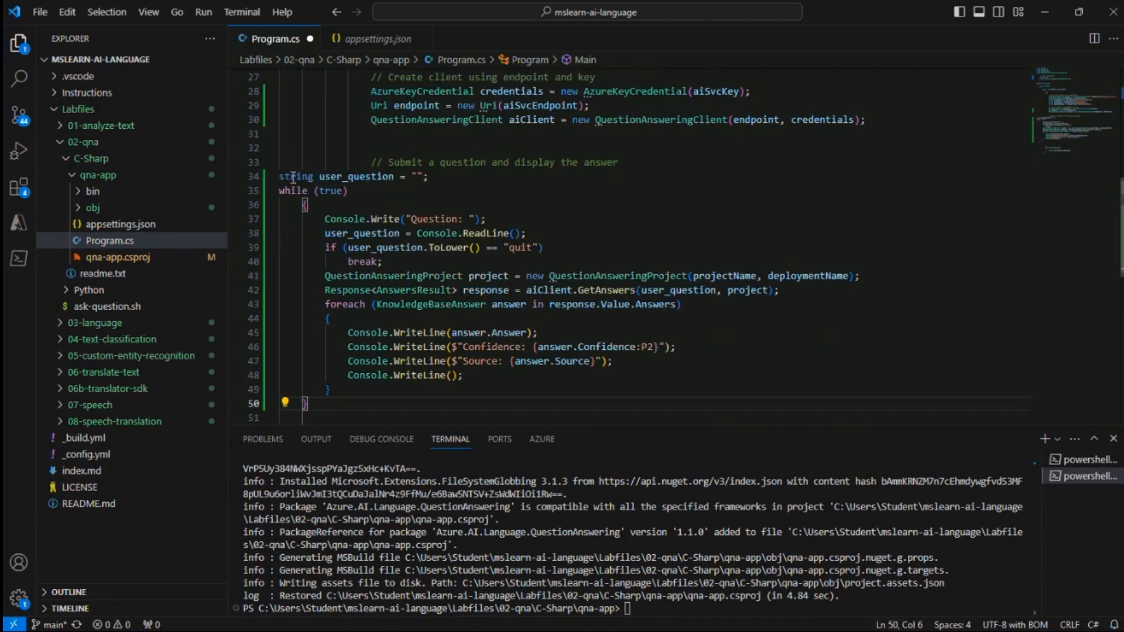
drag(281, 177, 498, 404)
key(Tab)
key(Tab)
key(Tab)
key(Tab)
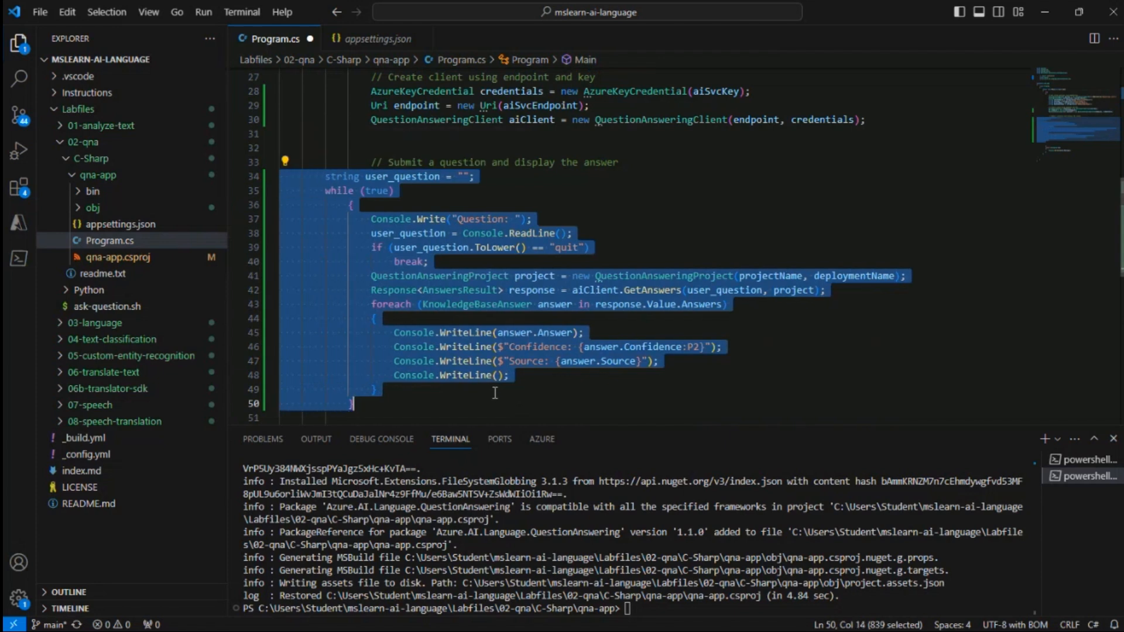
click(410, 205)
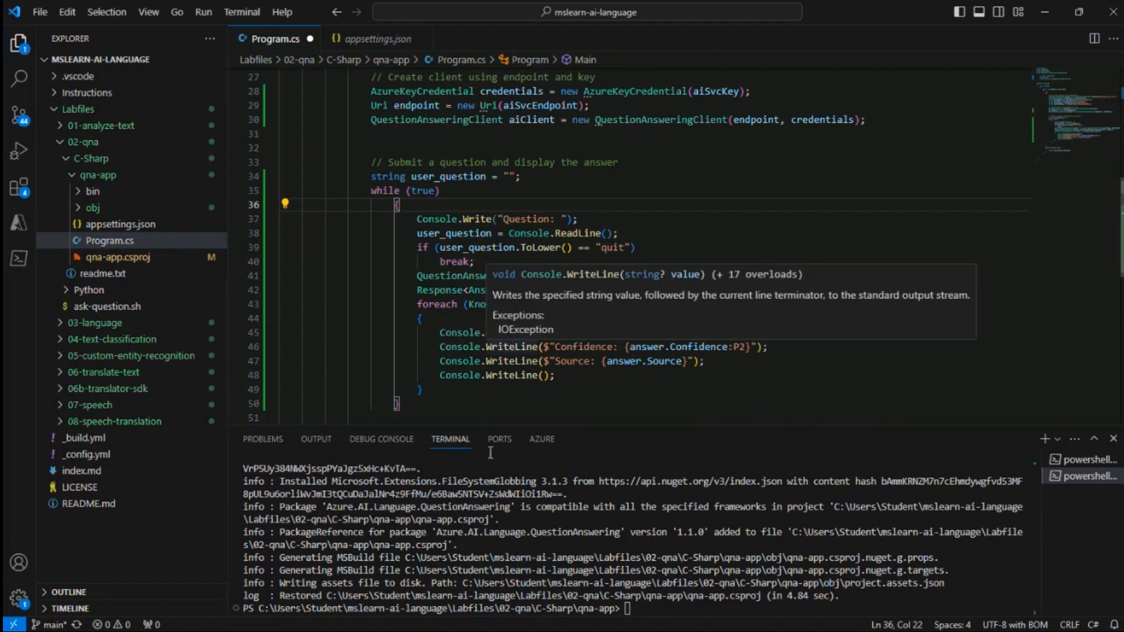
Clear the terminal and save Program.cs
click(648, 613)
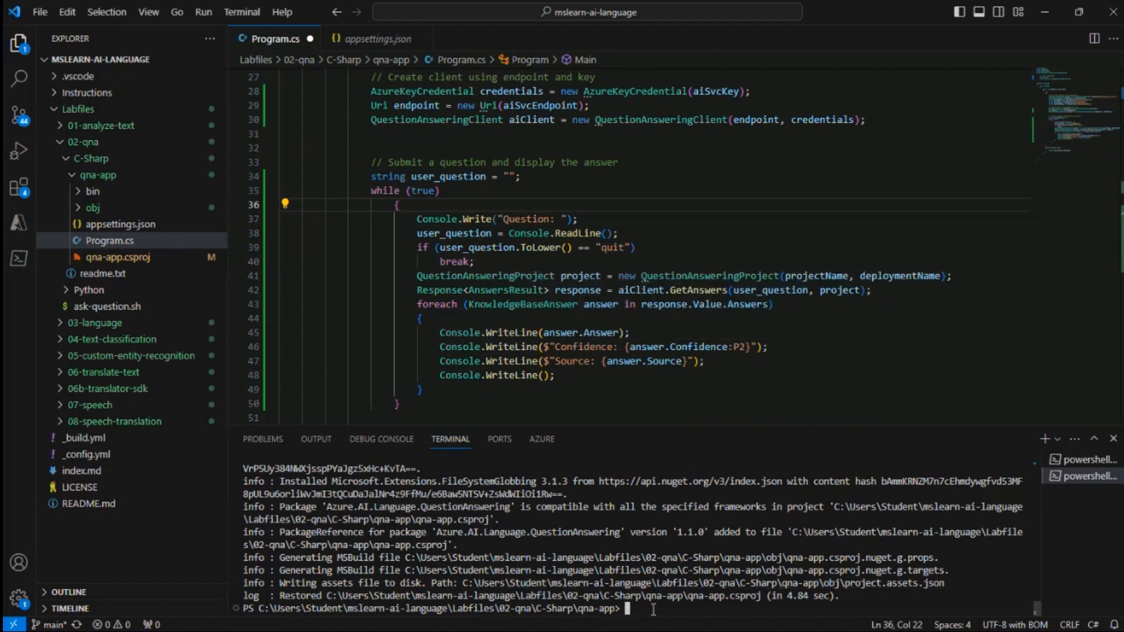
text(cls)
key(Return)
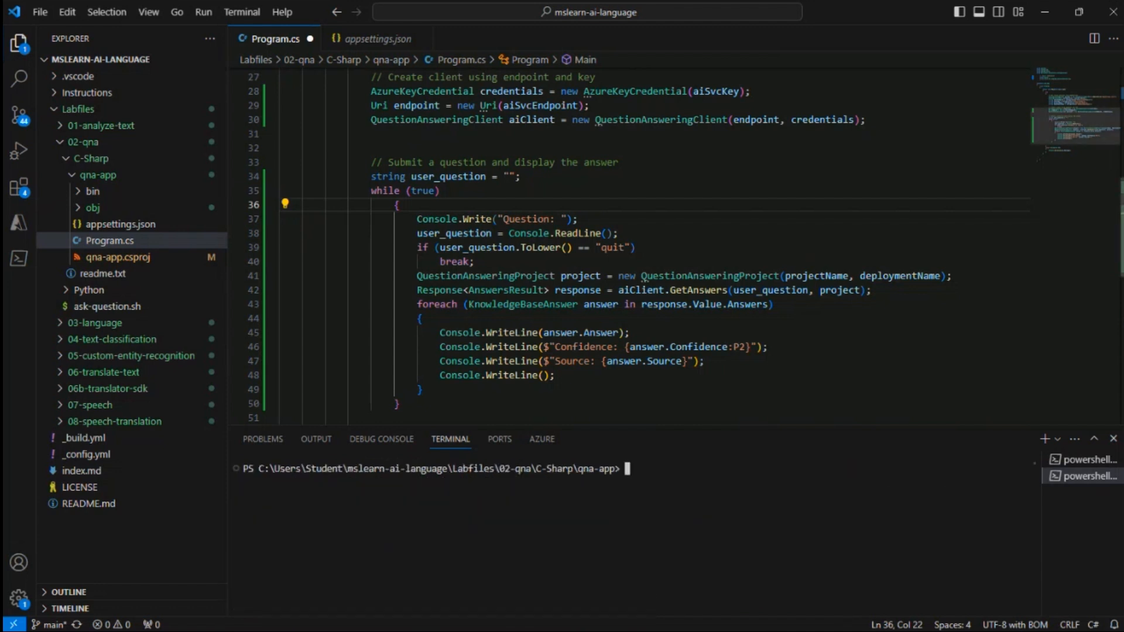
click(41, 13)
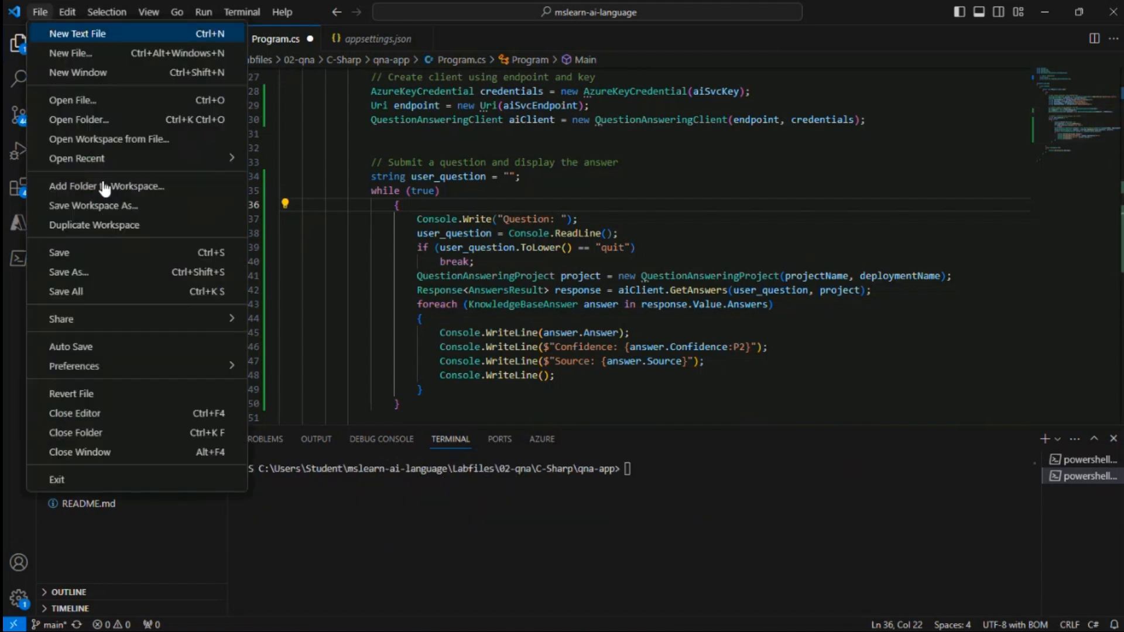
click(82, 252)
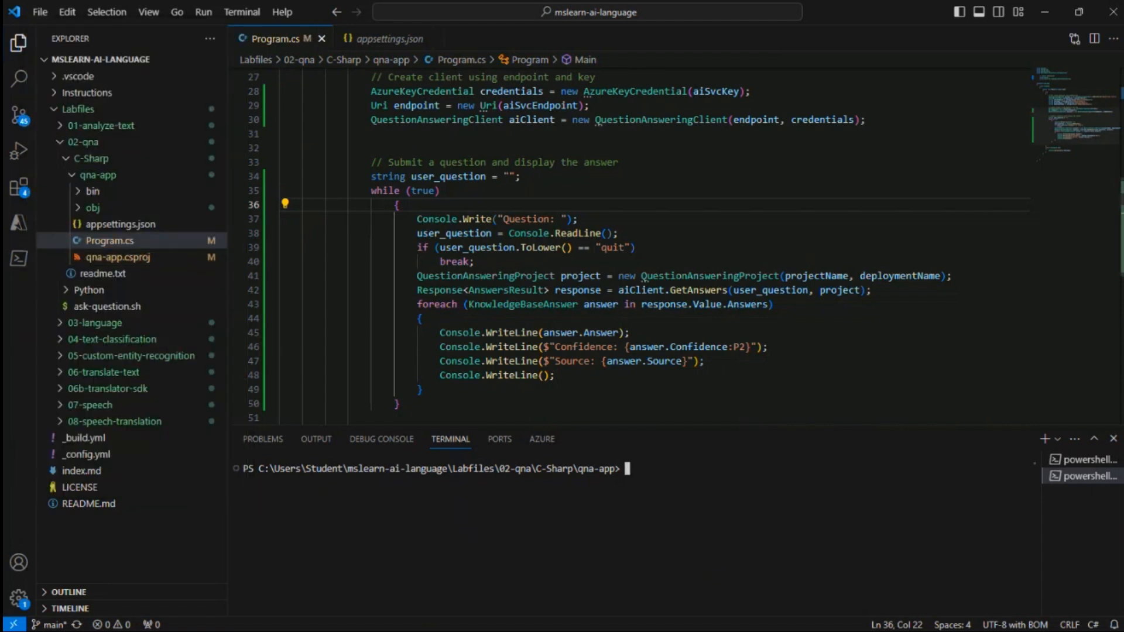
Run the client app from the terminal with dotnet run
text(dotnet run)
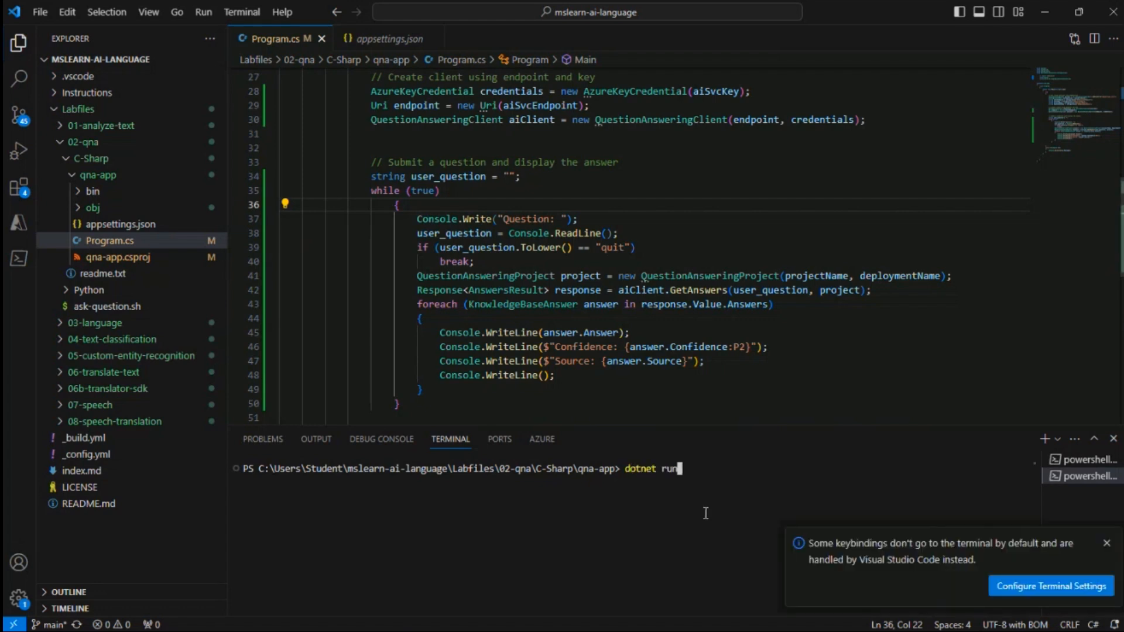
click(1105, 540)
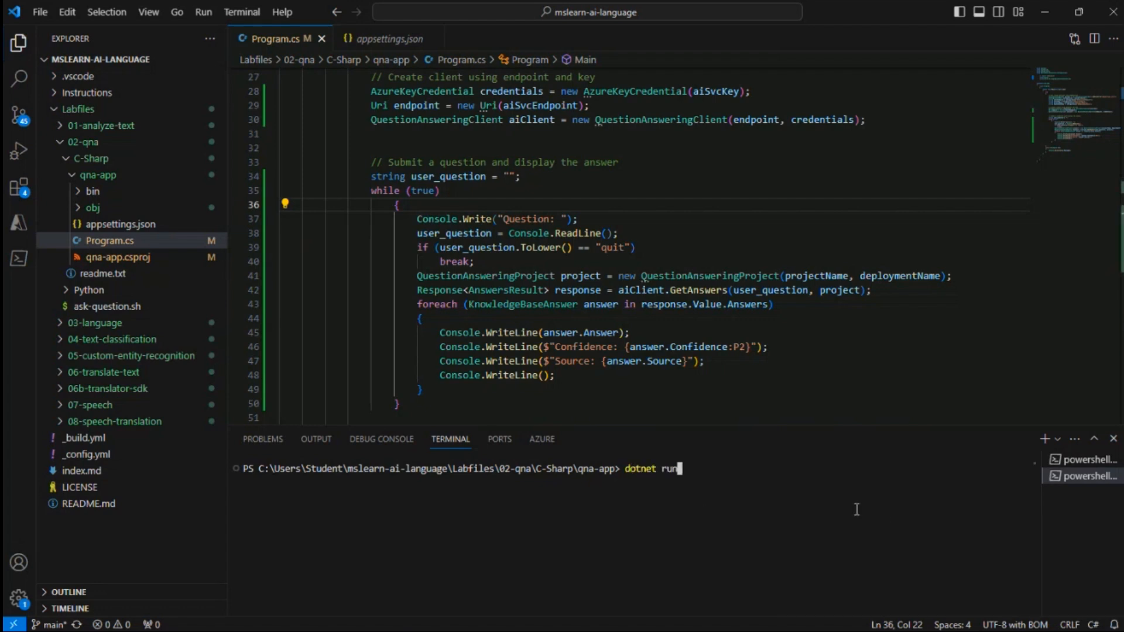
key(Return)
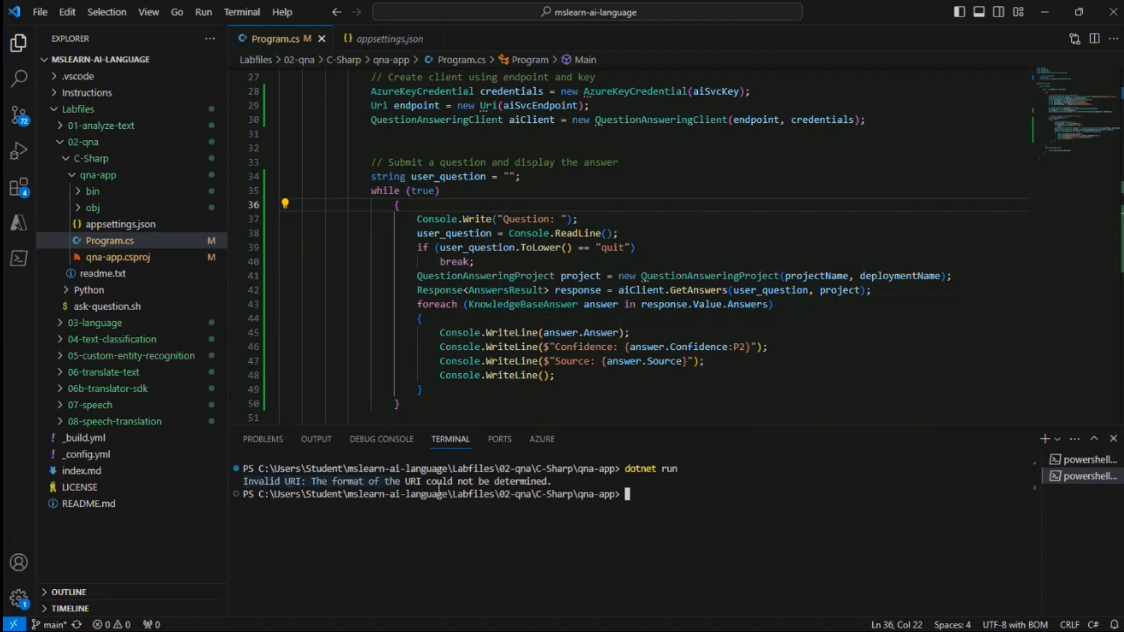
Copy the resource endpoint from the Azure portal's Keys and Endpoint page and paste it as AIServicesEndpoint in appsettings.json
click(117, 224)
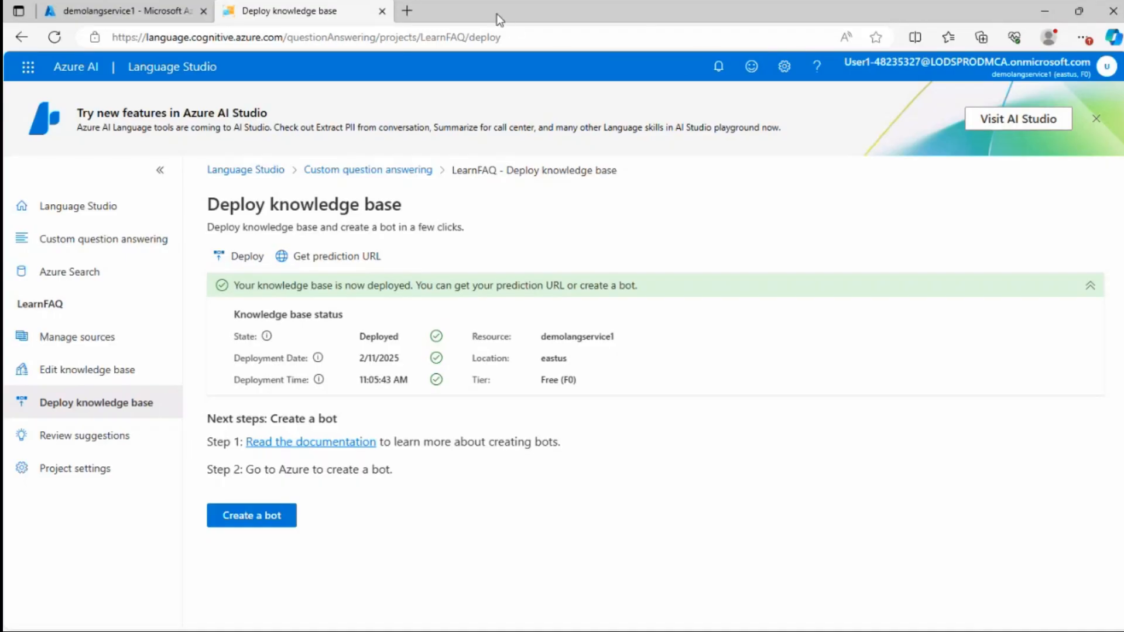
double_click(497, 13)
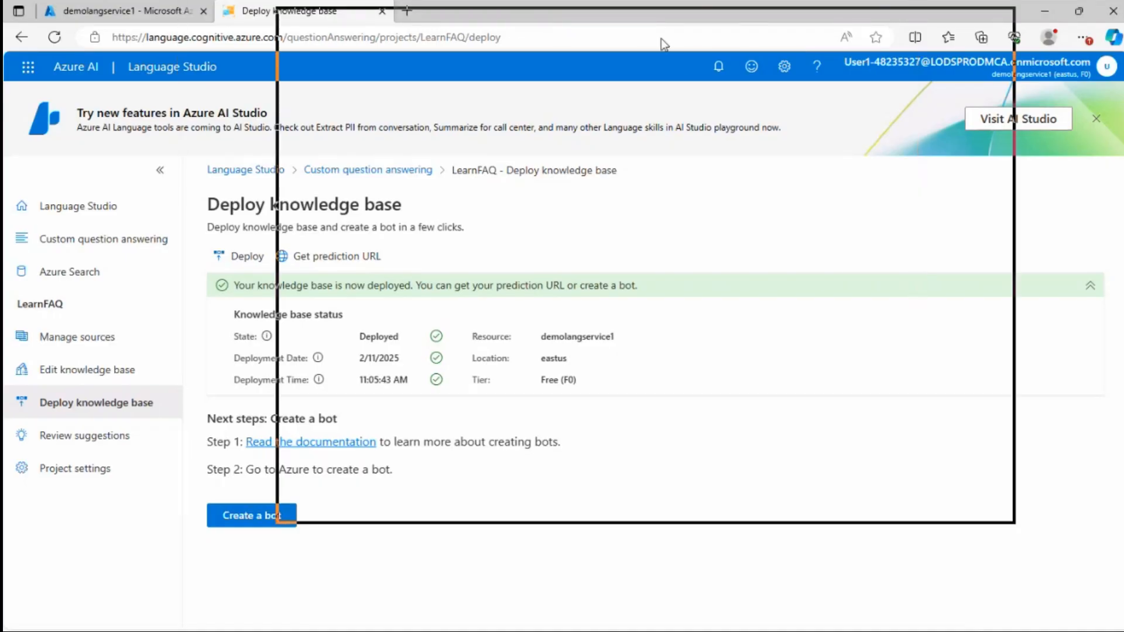
click(372, 29)
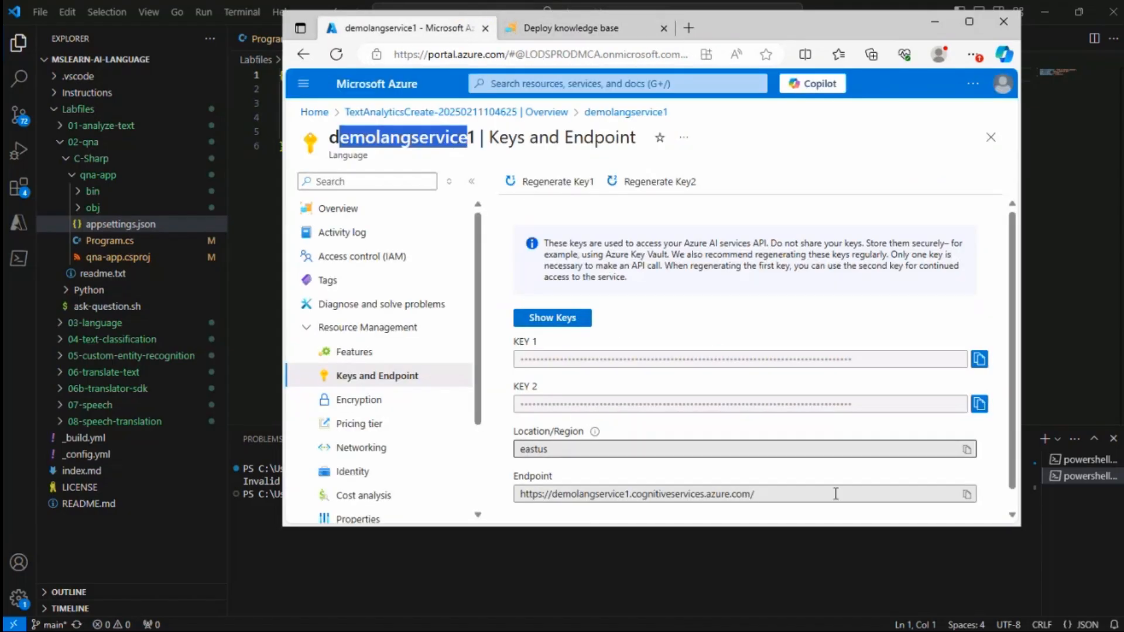
click(966, 495)
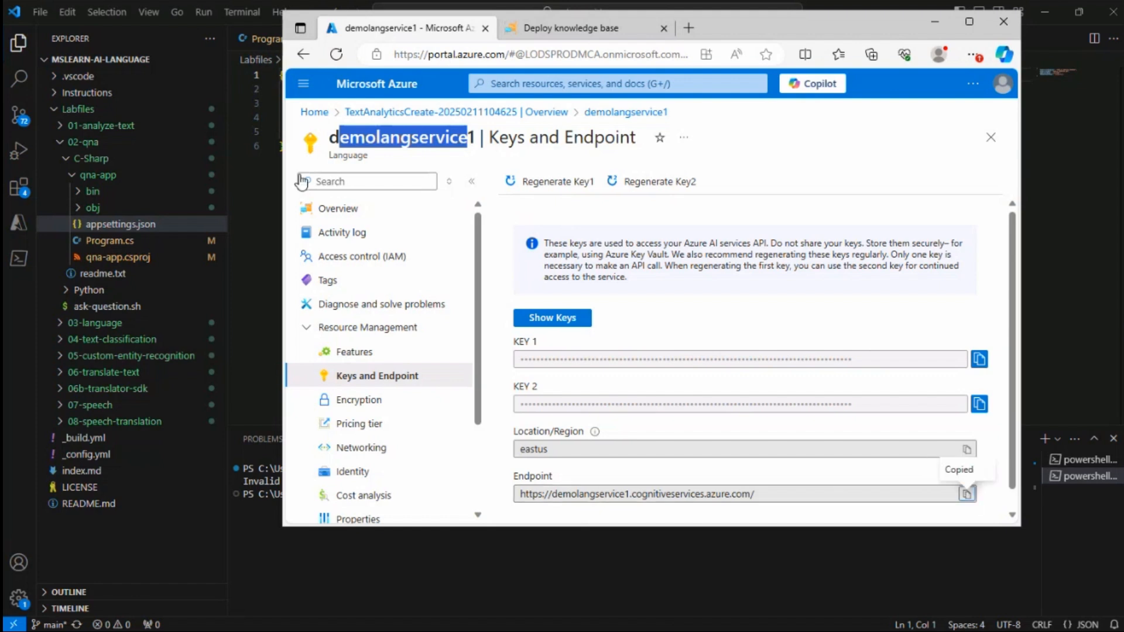
click(721, 532)
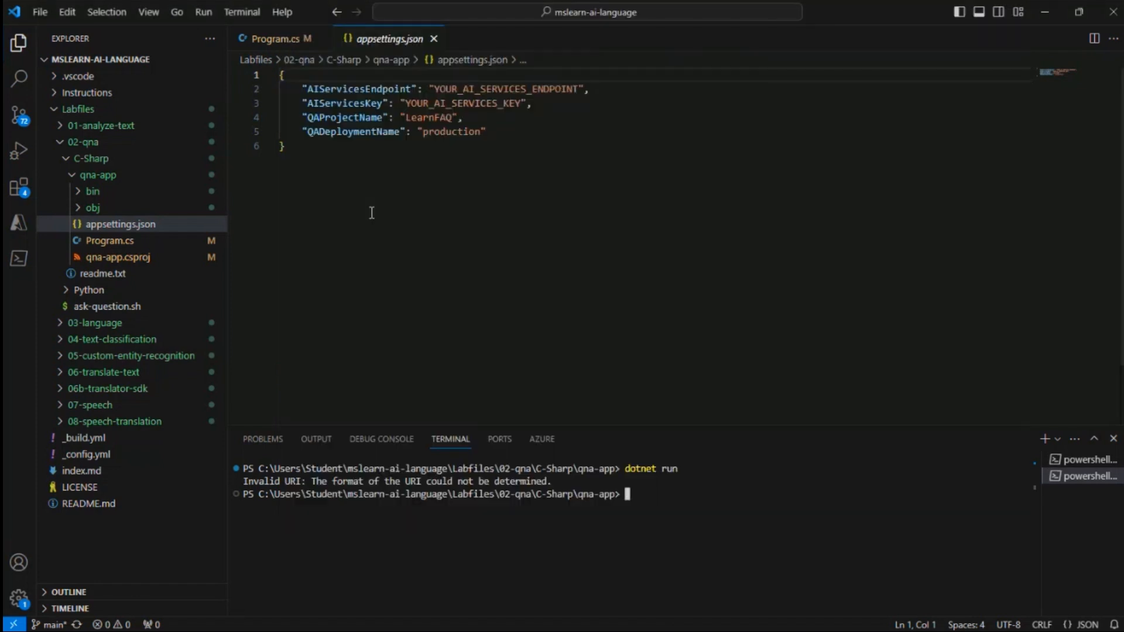
drag(433, 89, 579, 90)
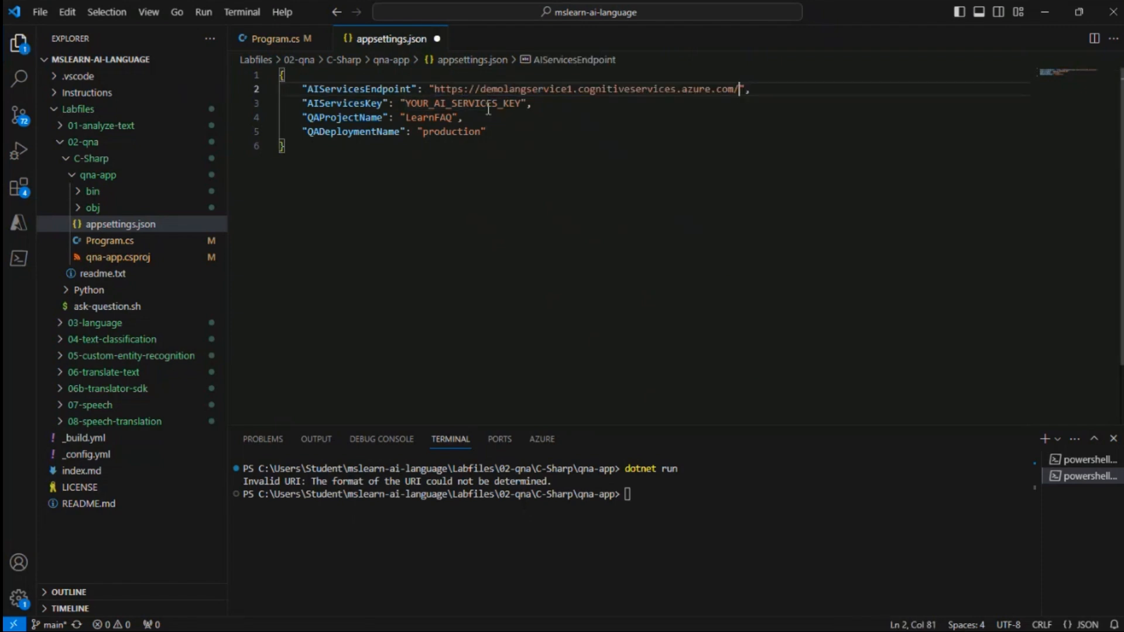
key(ctrl+v)
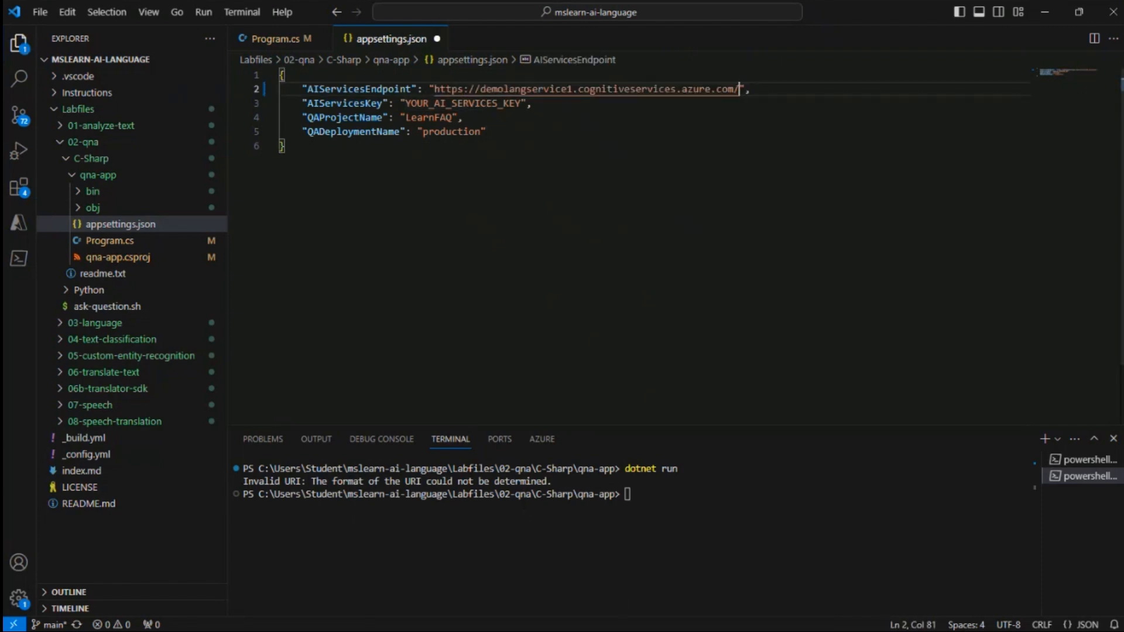
Copy KEY 1 from the Azure portal and paste it as the AIServicesKey value in appsettings.json
click(622, 631)
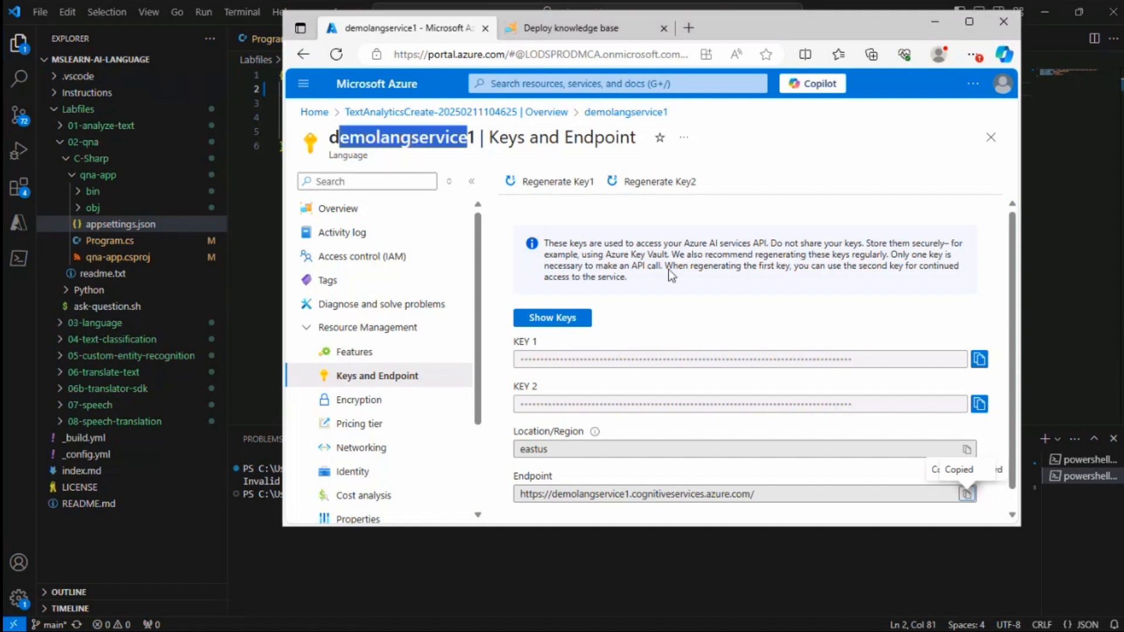
click(980, 359)
click(1065, 298)
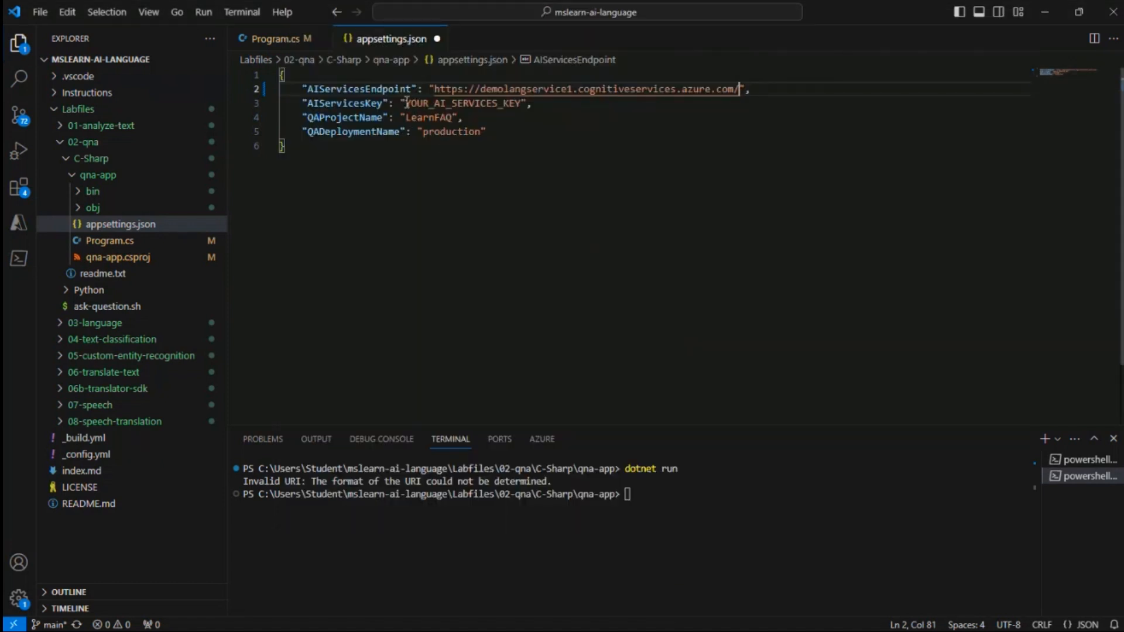
drag(406, 103, 515, 107)
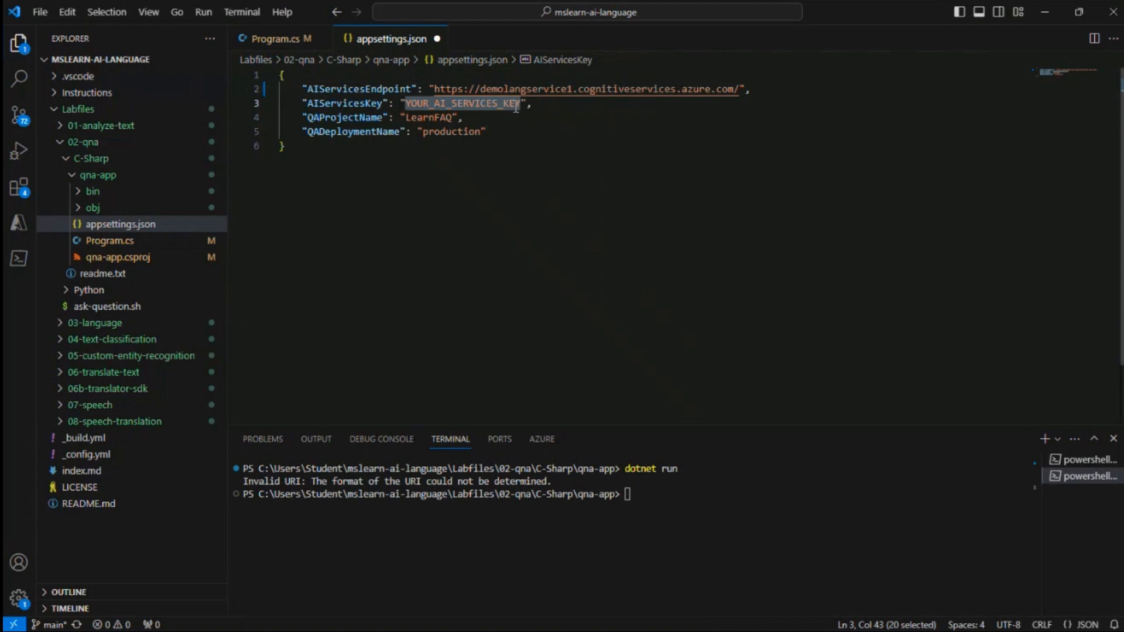
key(ctrl+v)
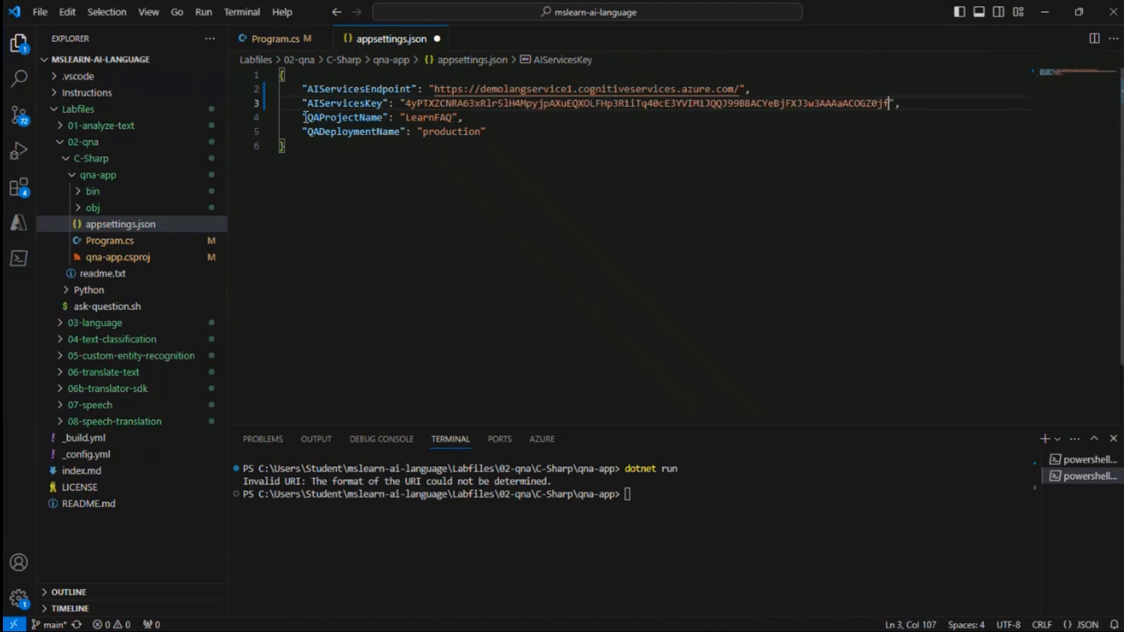
Compare the QAProjectName and QADeploymentName settings with the project name and deployment name in the LearnFAQ prediction URL
drag(304, 117, 454, 118)
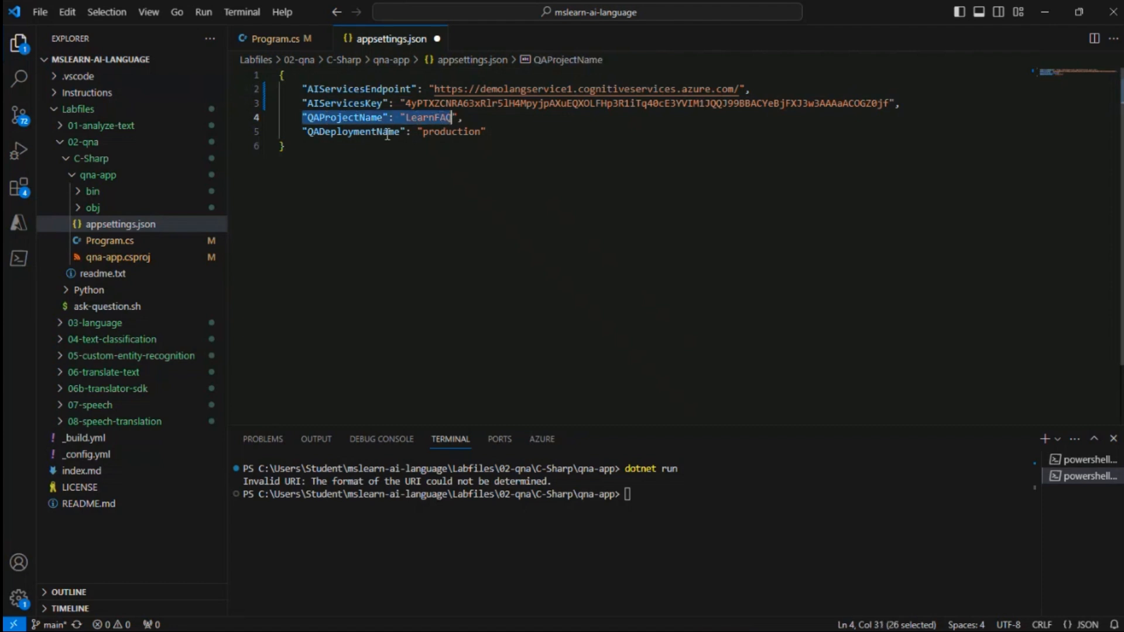
drag(316, 130, 475, 136)
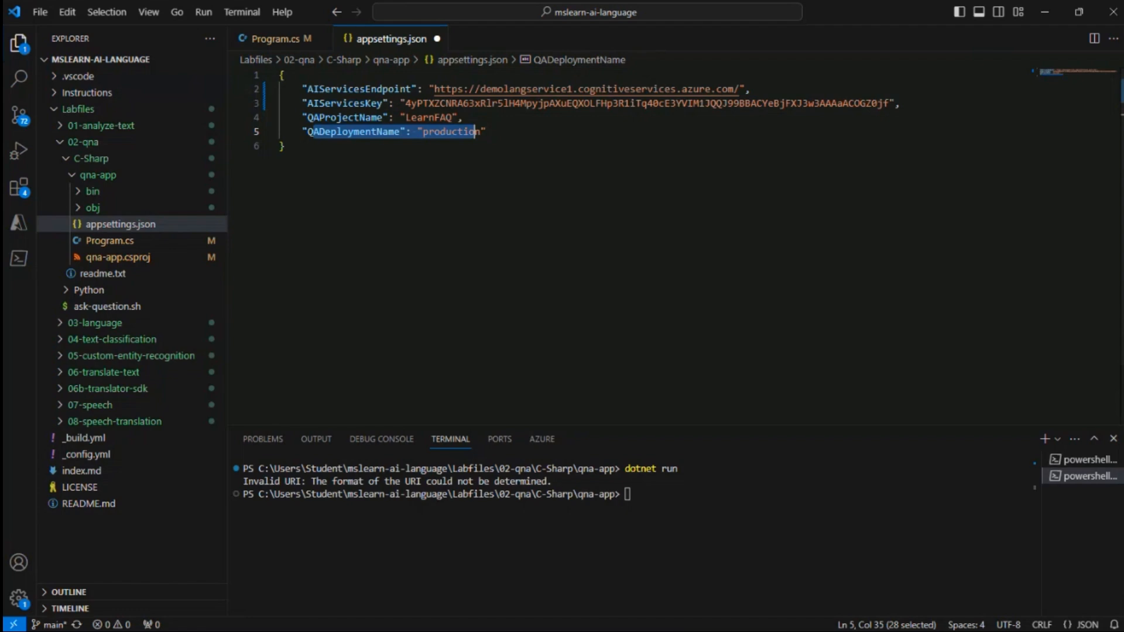
key(alt+Tab)
click(578, 29)
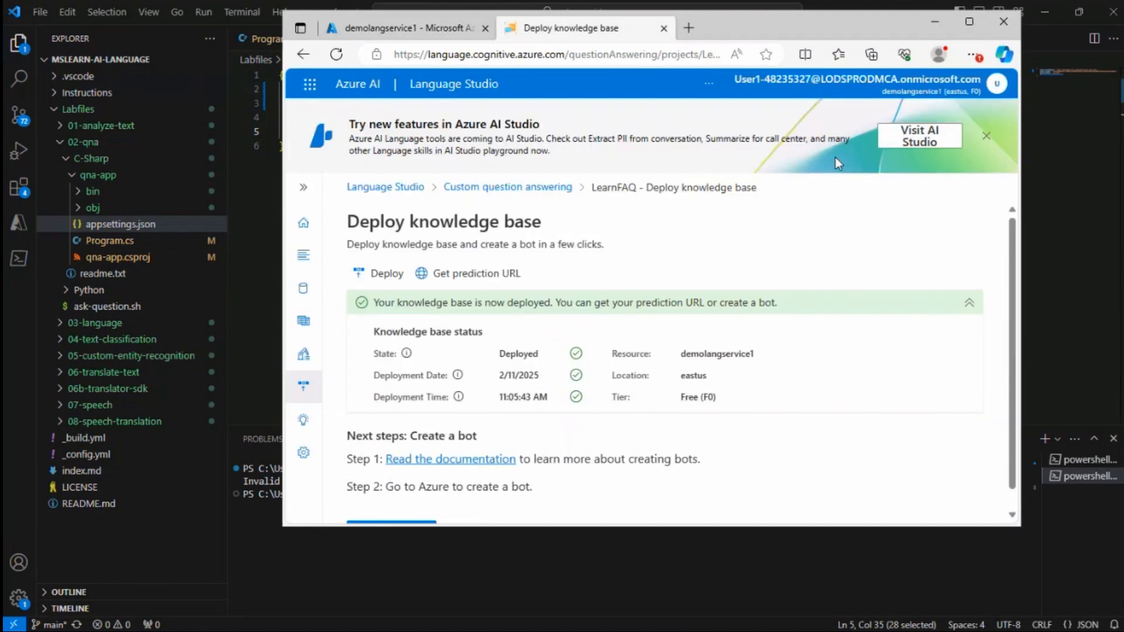
click(970, 22)
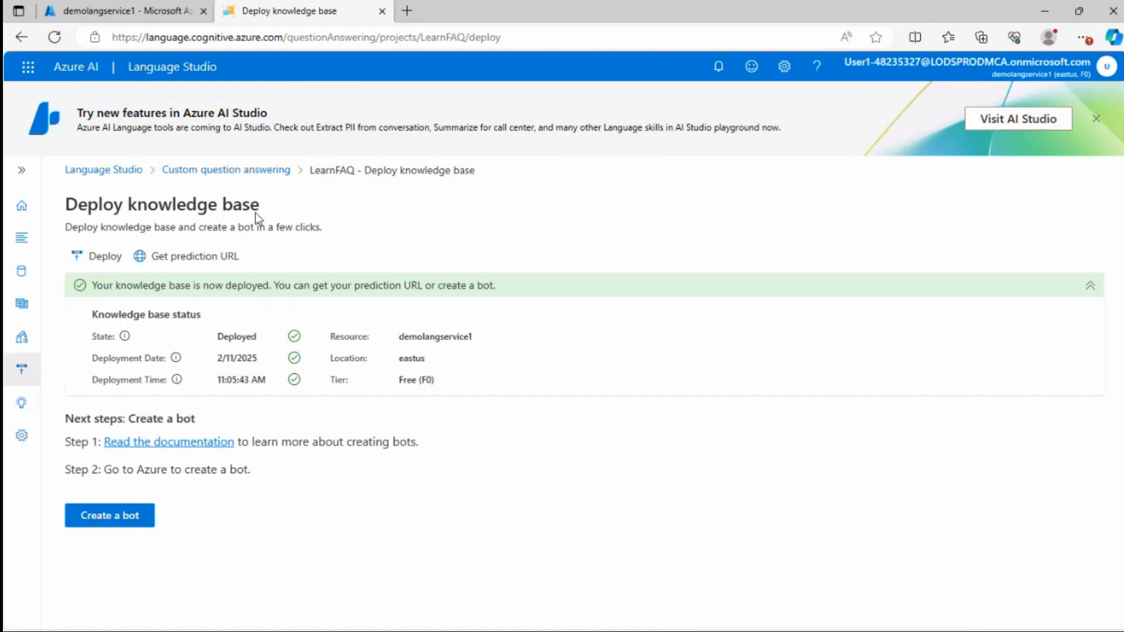
drag(310, 170, 354, 178)
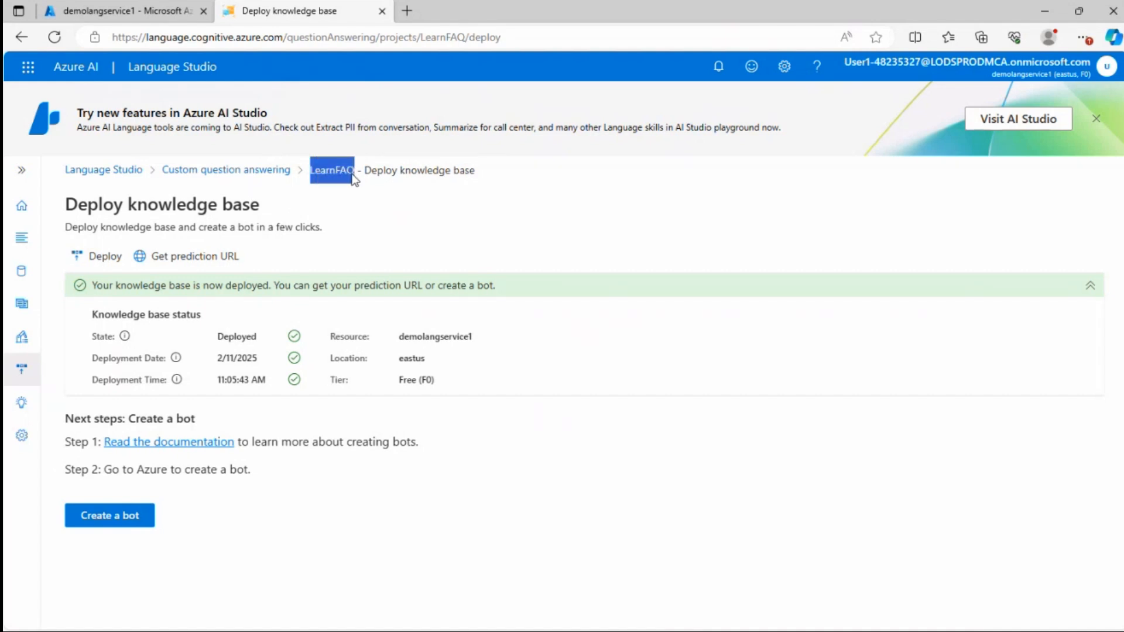
click(323, 233)
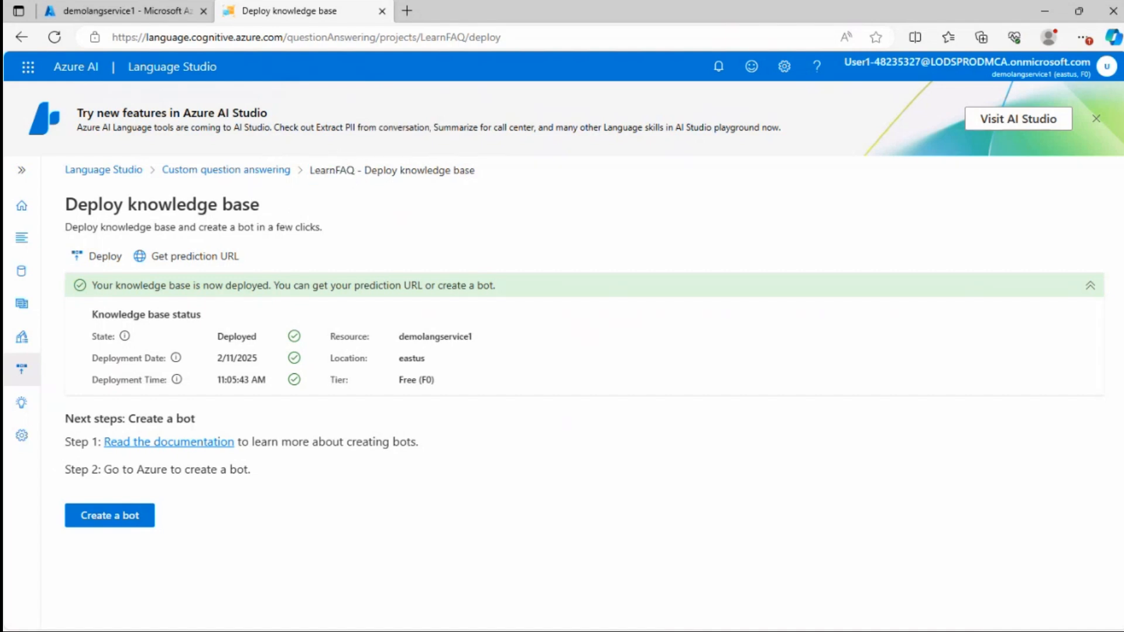
key(alt+Tab)
click(428, 131)
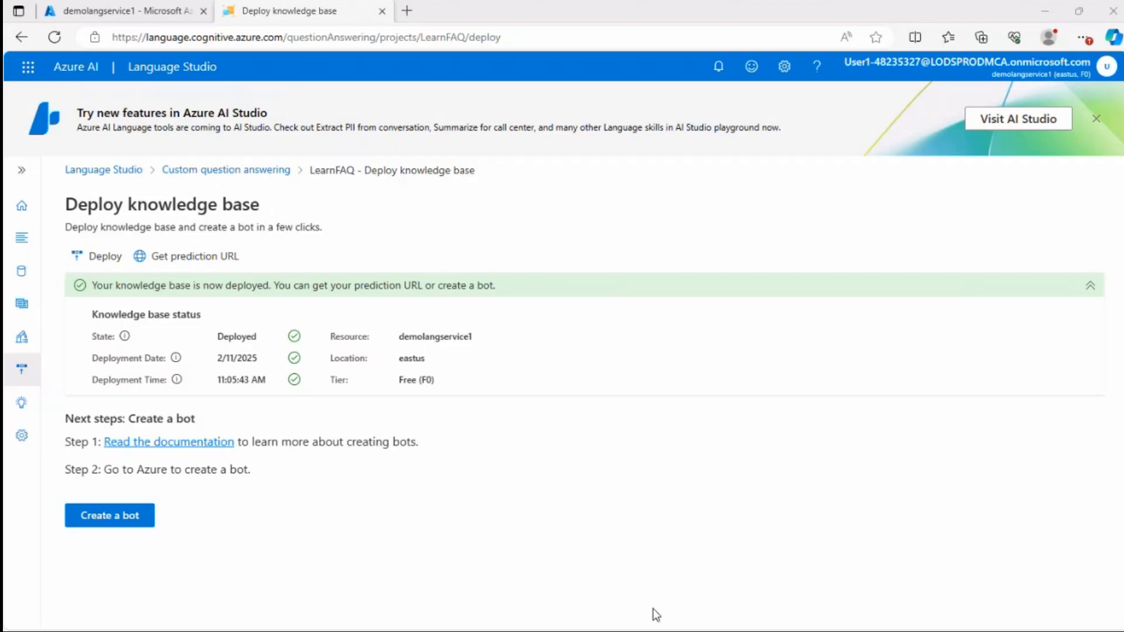
key(alt+Tab)
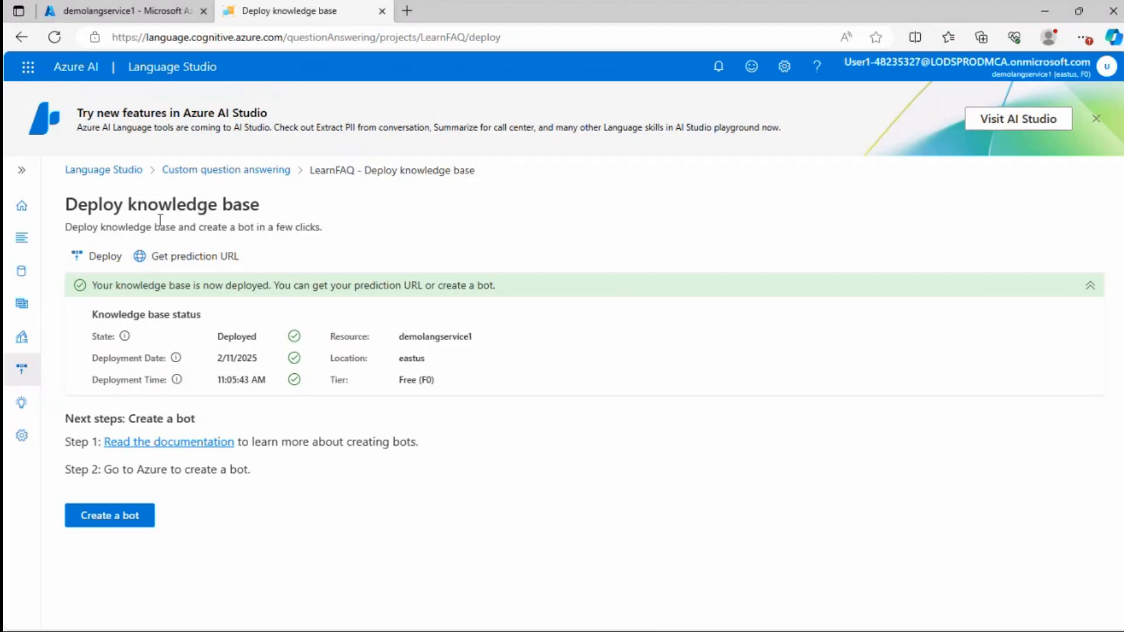
click(192, 267)
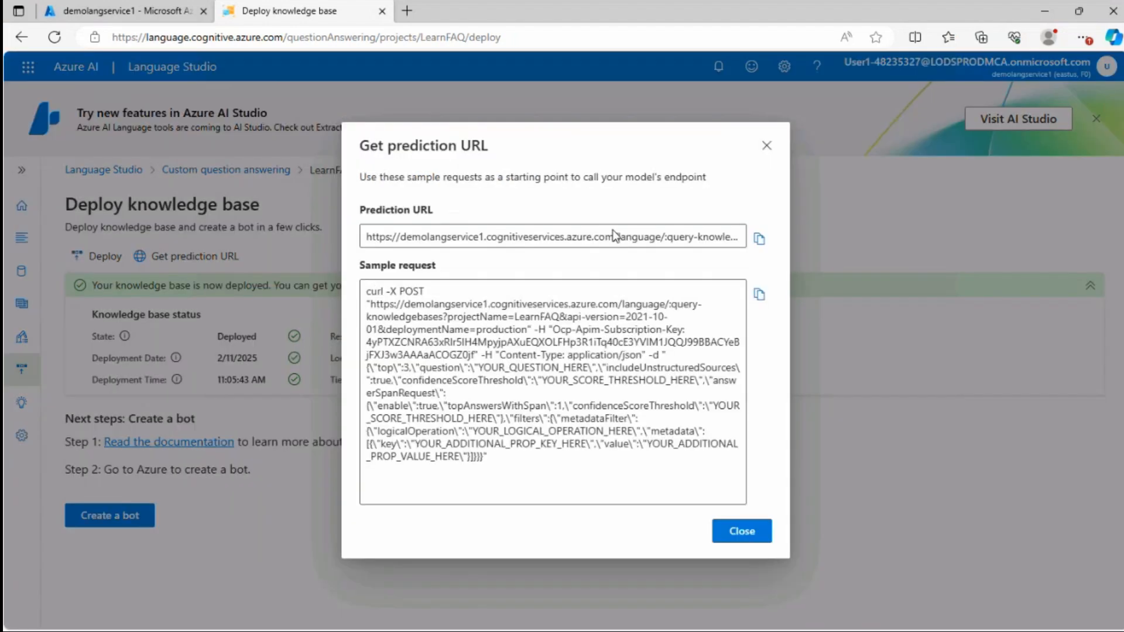
click(763, 149)
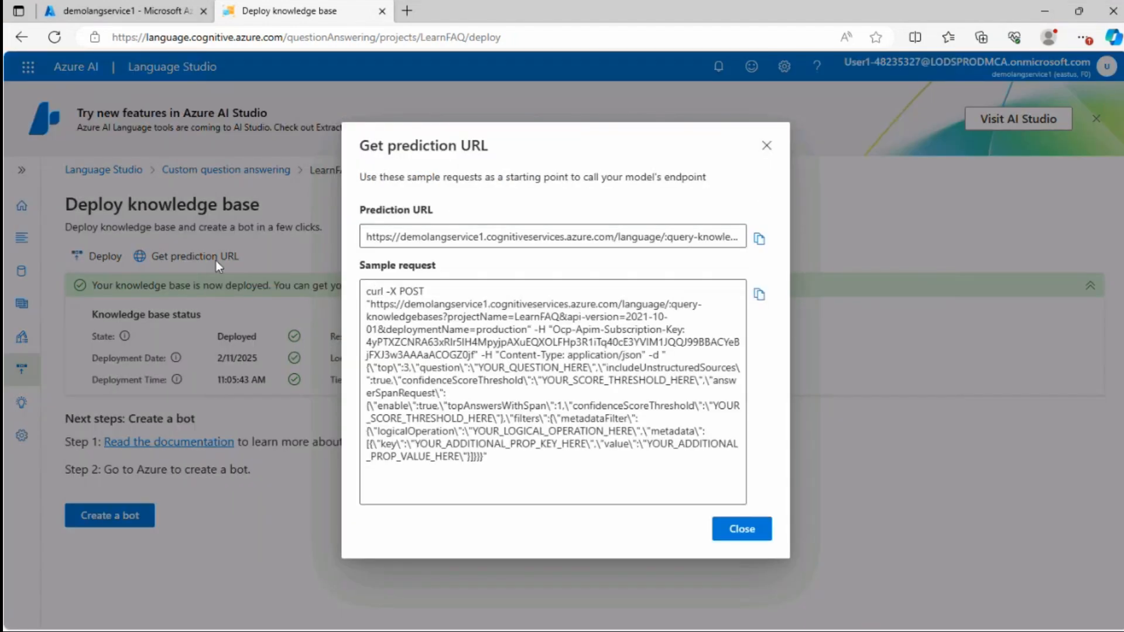
click(190, 257)
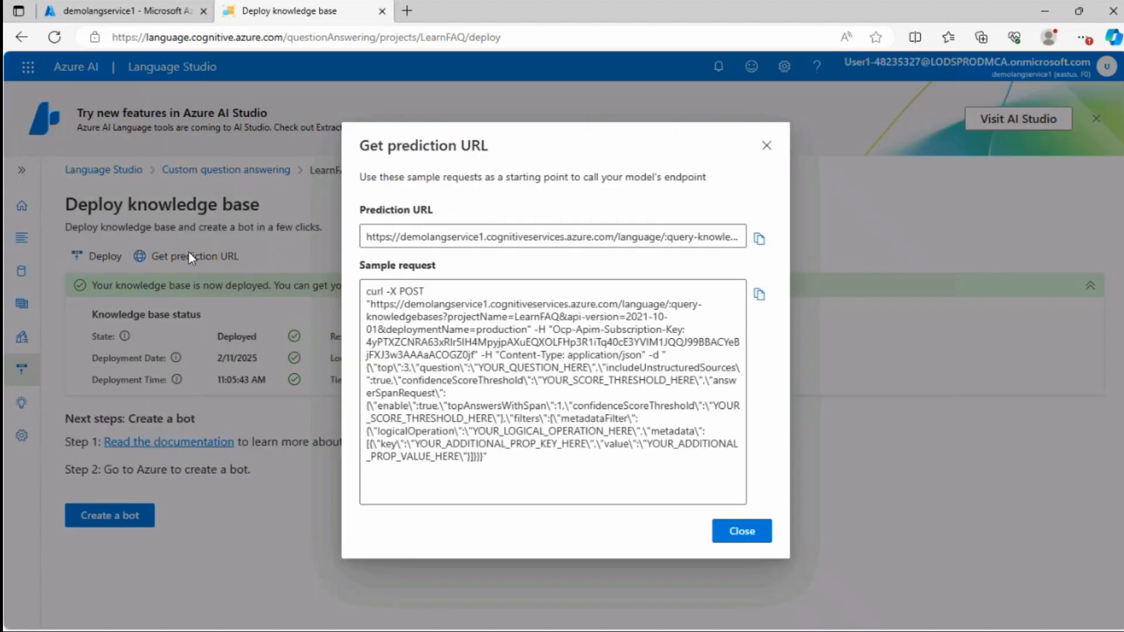
drag(645, 237, 776, 240)
click(645, 239)
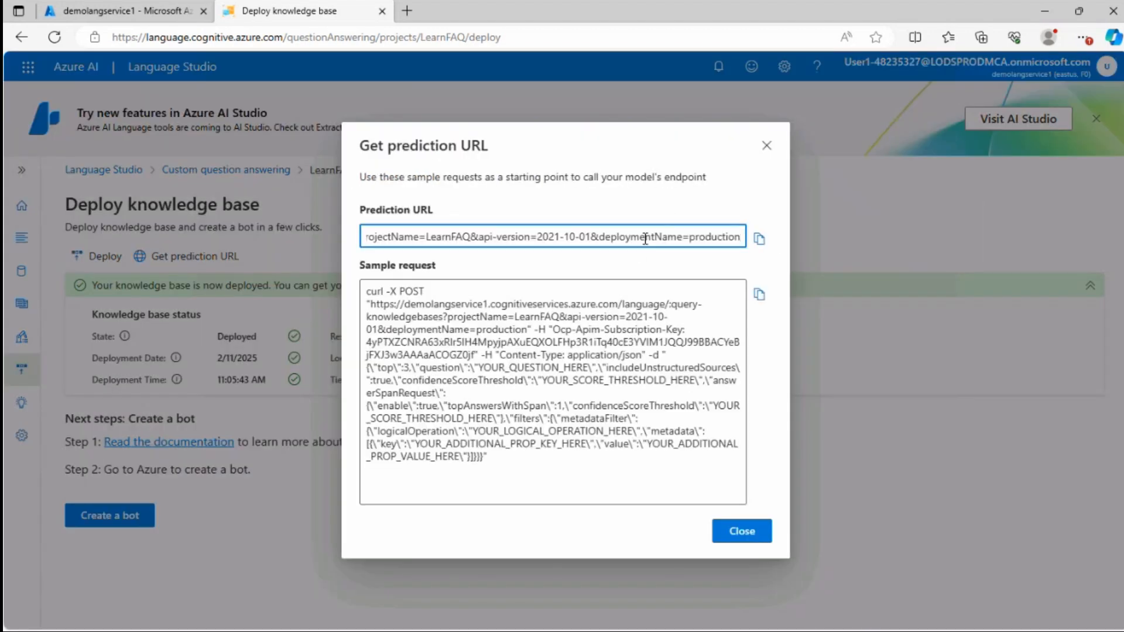
drag(611, 237, 752, 244)
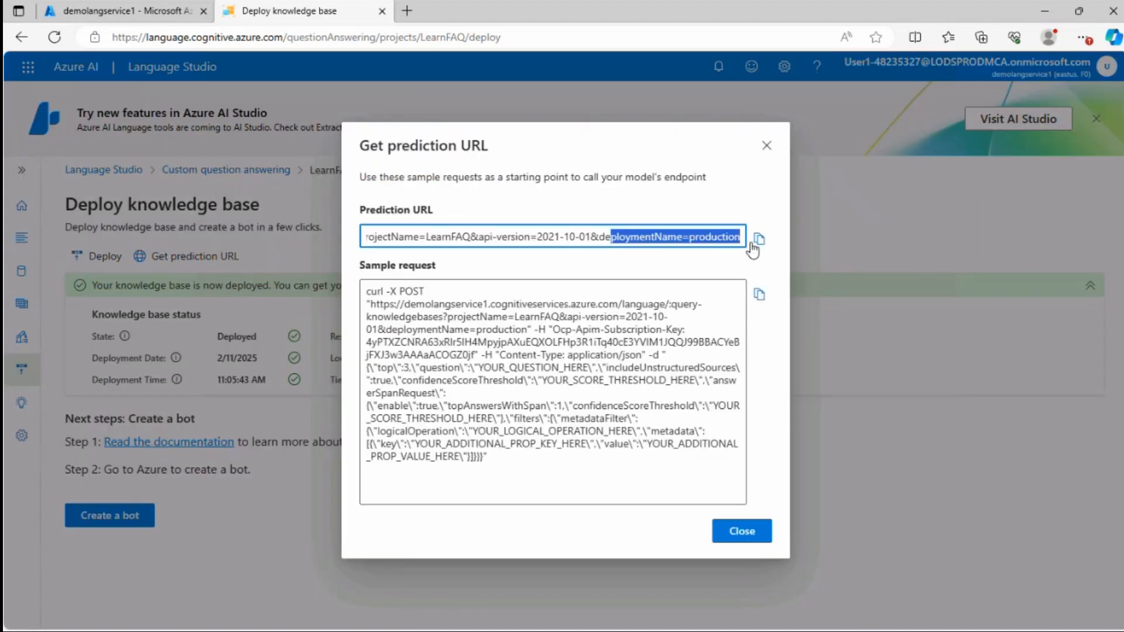
click(746, 536)
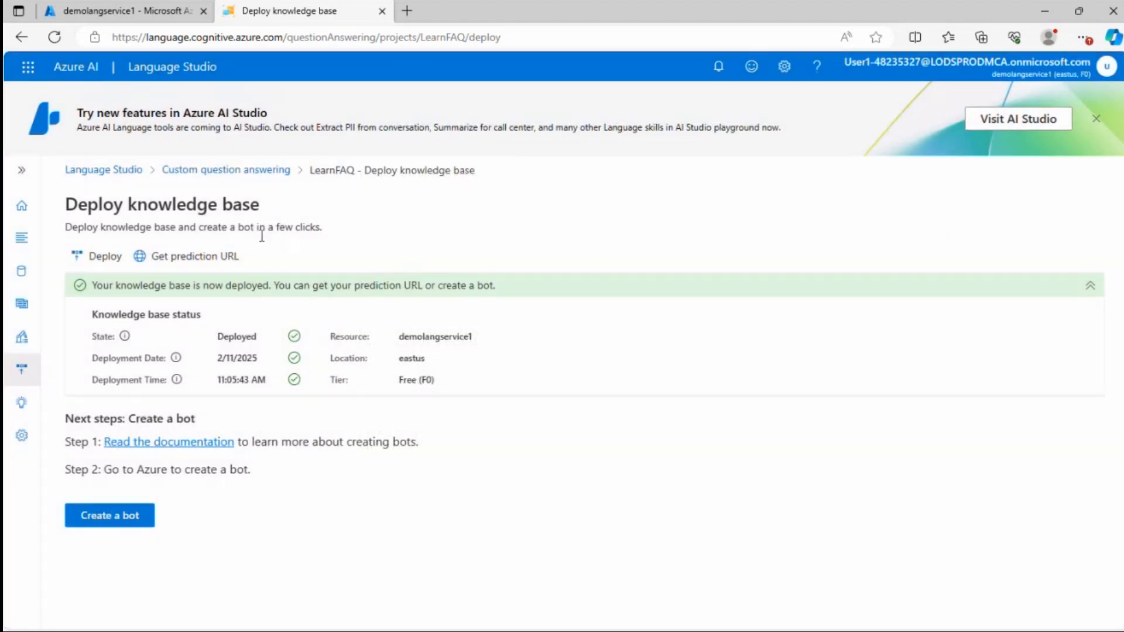
click(21, 171)
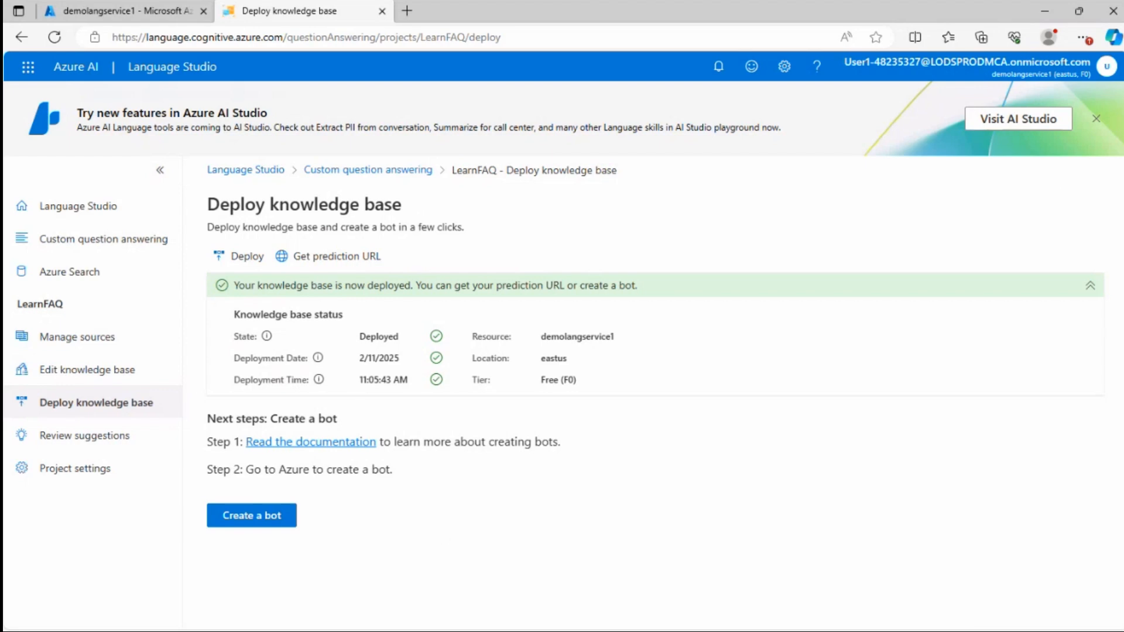
Save appsettings.json
click(737, 629)
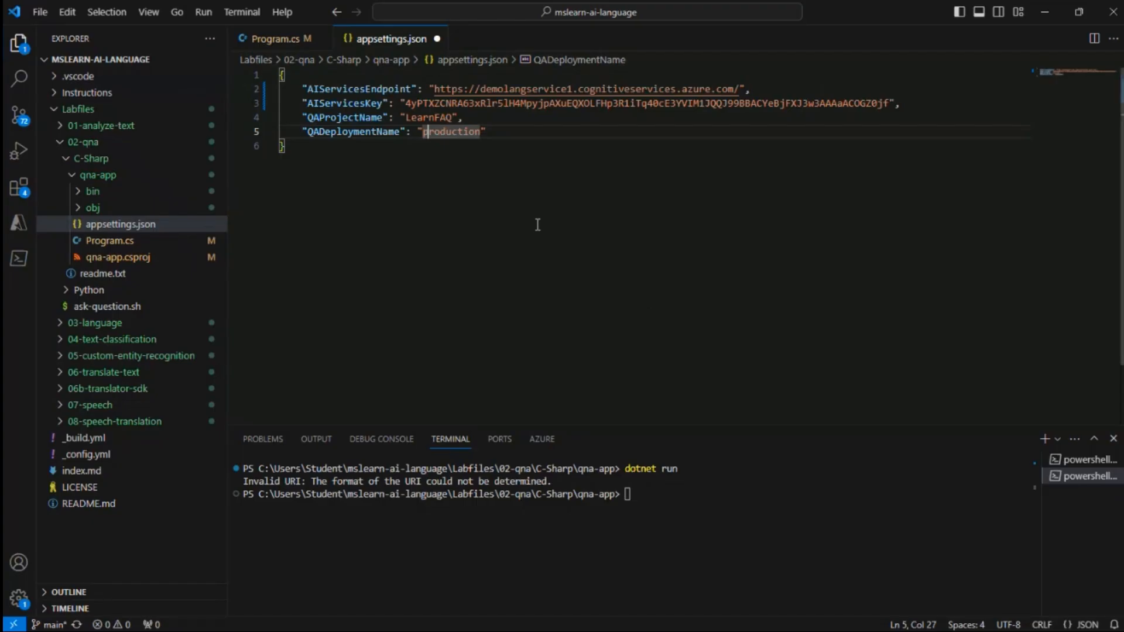
click(41, 12)
click(85, 254)
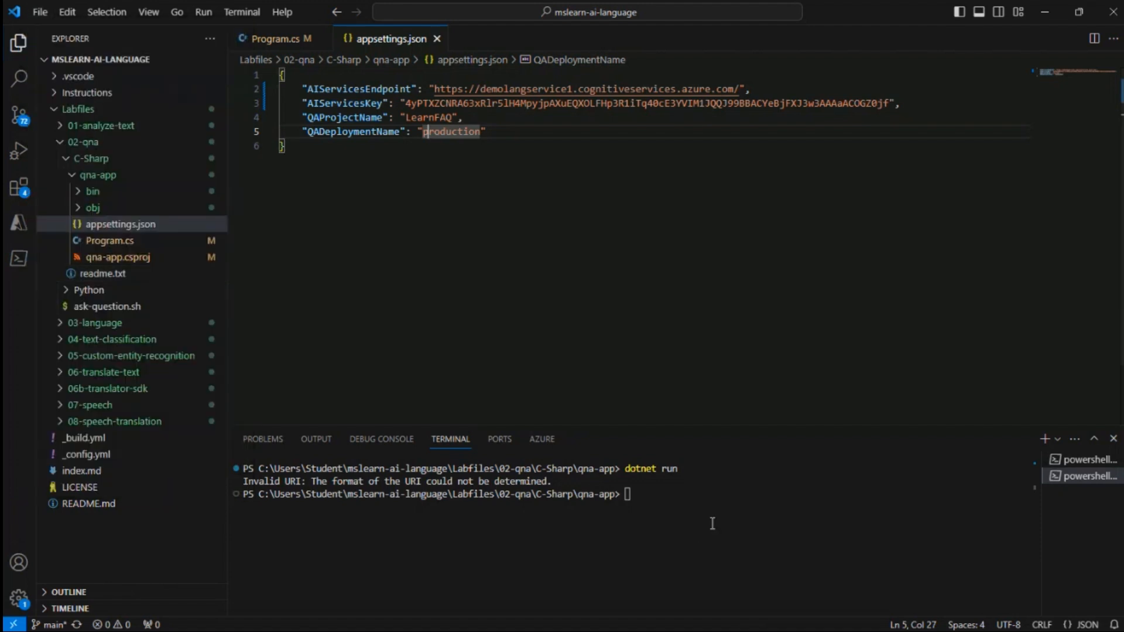
Rerun the app with dotnet run and ask the question "What is a learning path?"
key(Up)
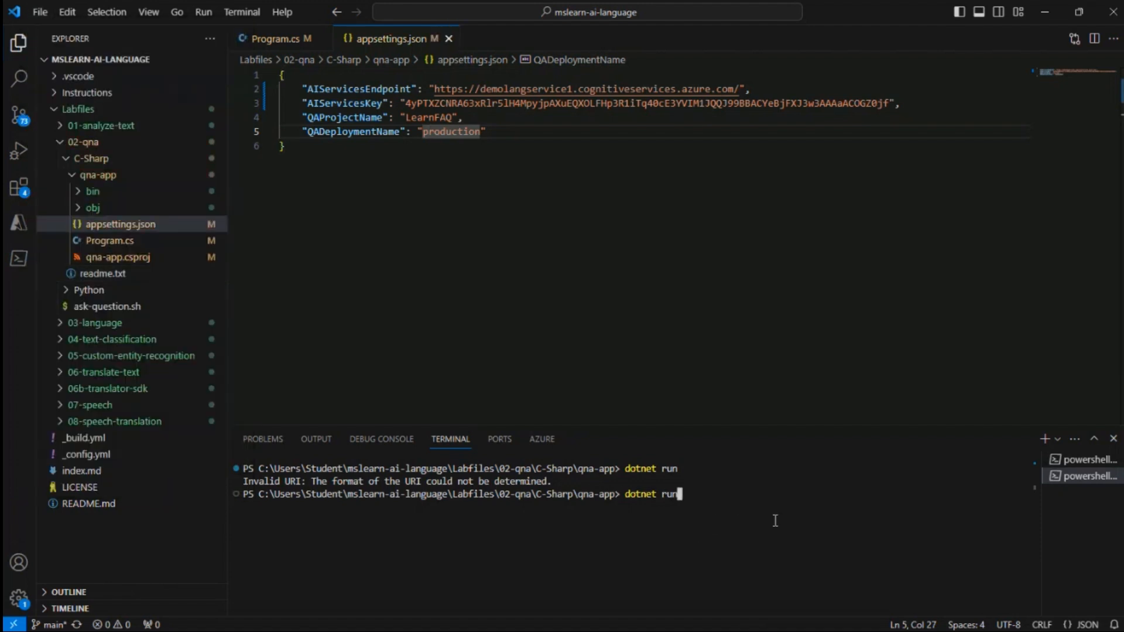
key(Return)
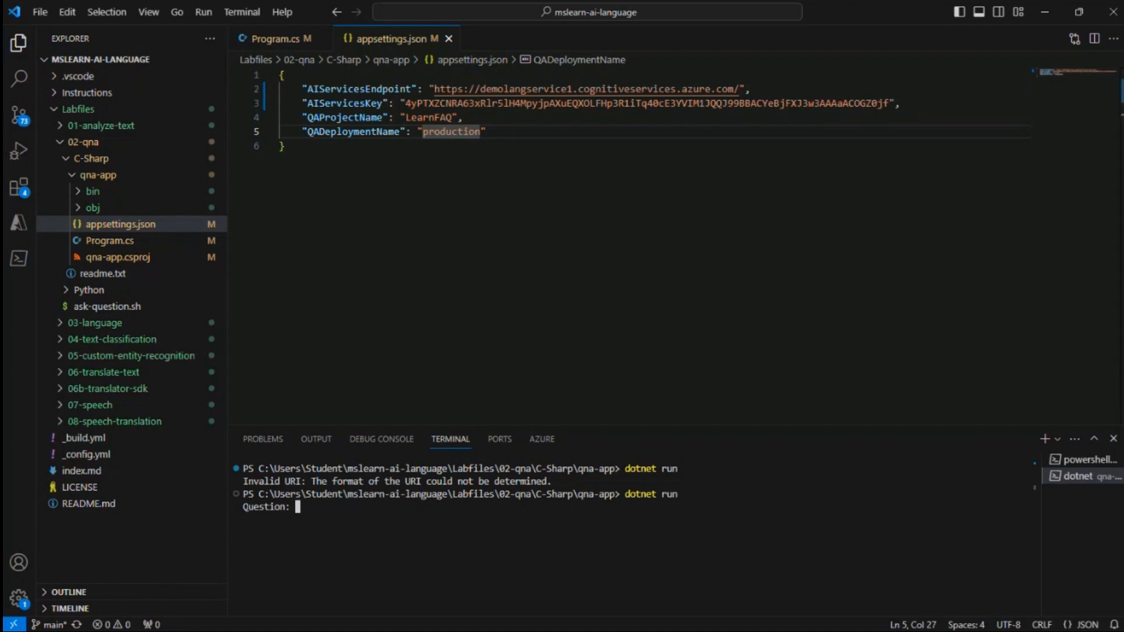
key(ctrl+v)
key(BackSpace)
text(Whay)
text( is)
text( a learning )
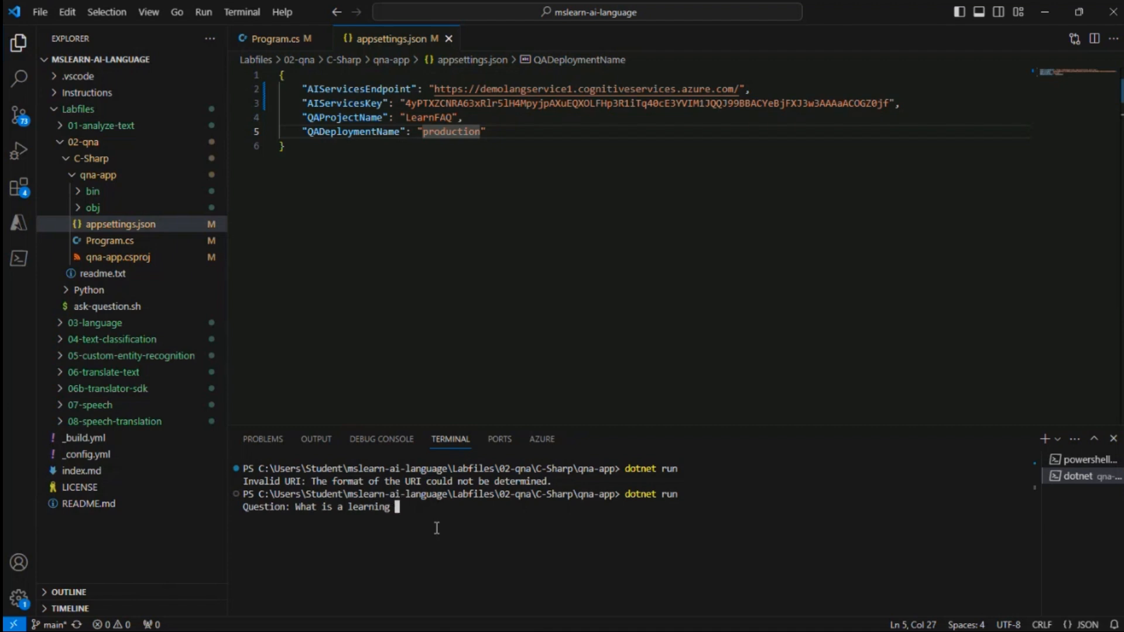
text(path?)
key(Return)
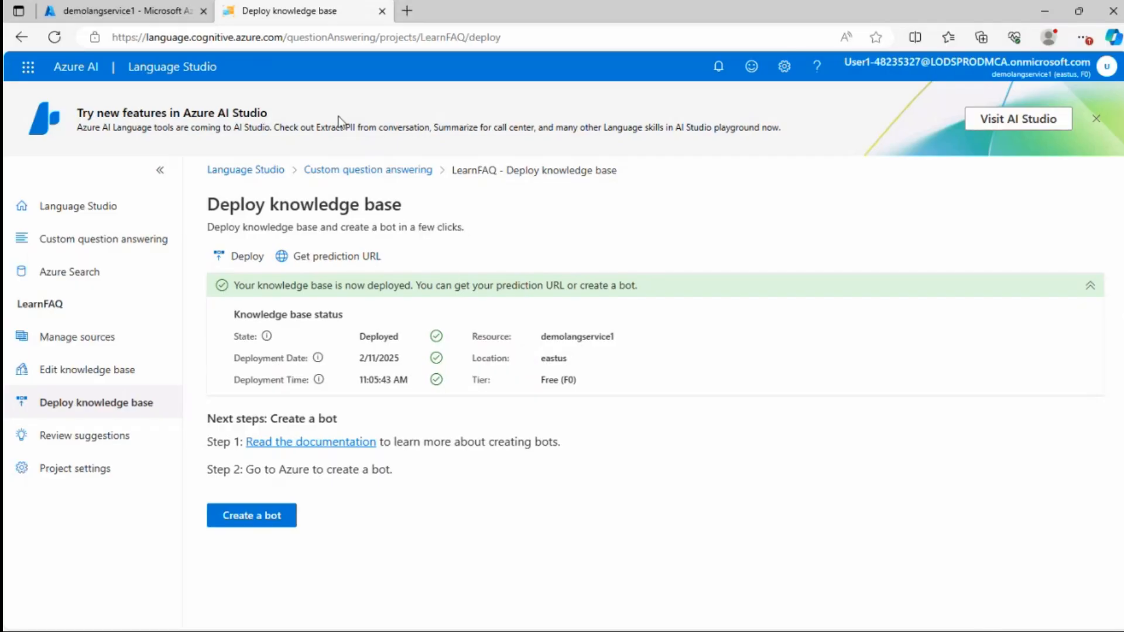
Examine the LearnFAQ project's sources and the source of the Frequently asked questions pair
click(79, 374)
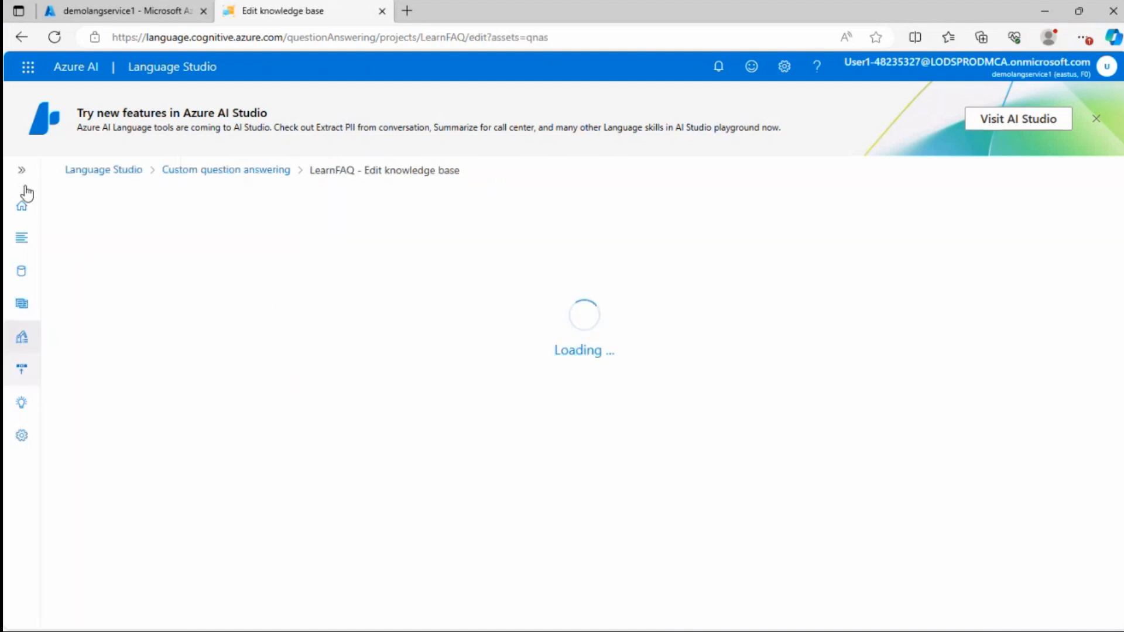
click(60, 343)
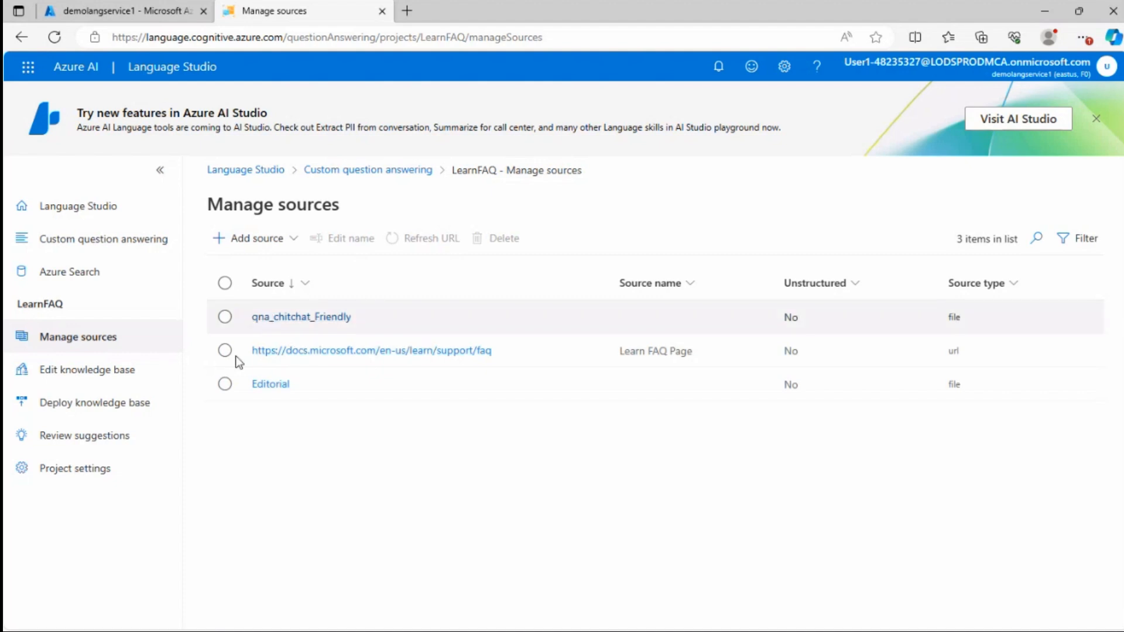
click(225, 351)
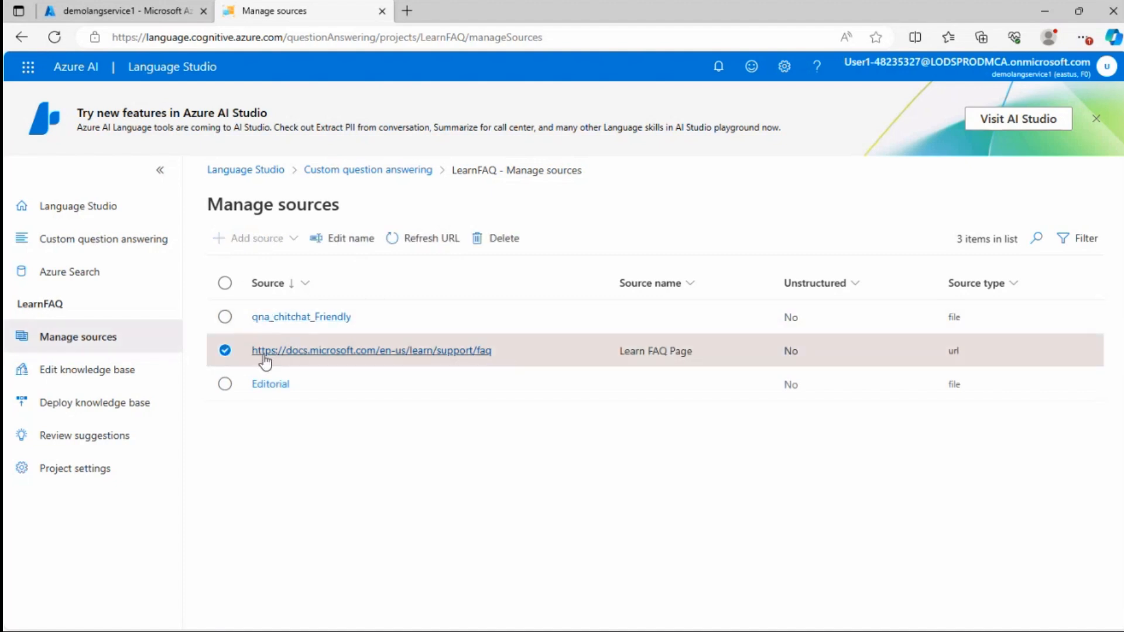
click(292, 353)
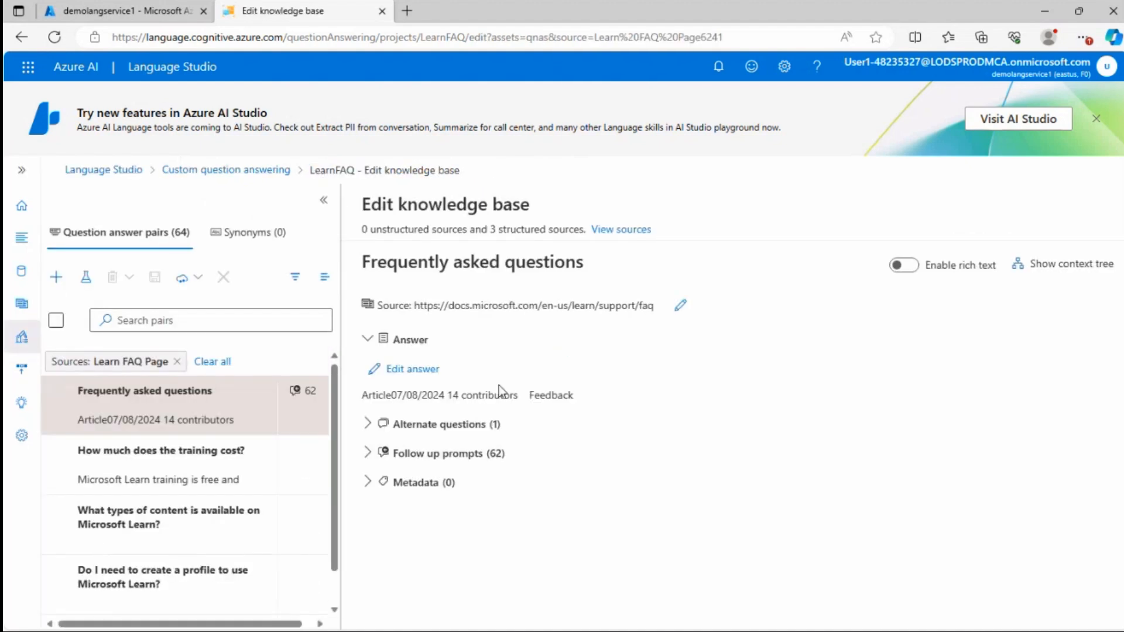
click(679, 305)
click(544, 307)
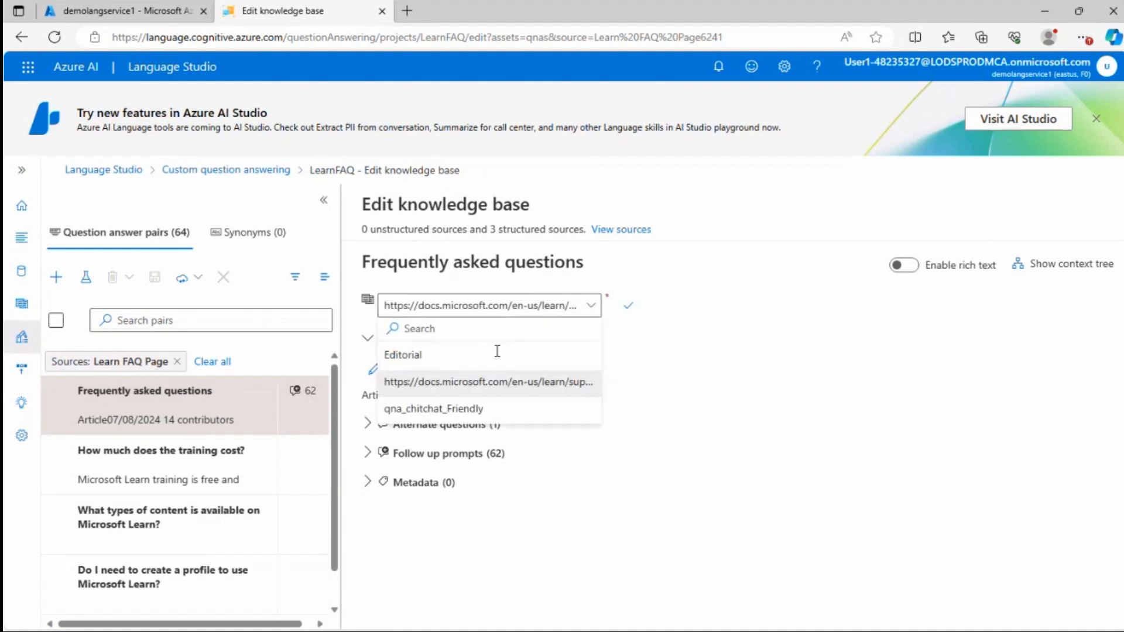
right_click(426, 386)
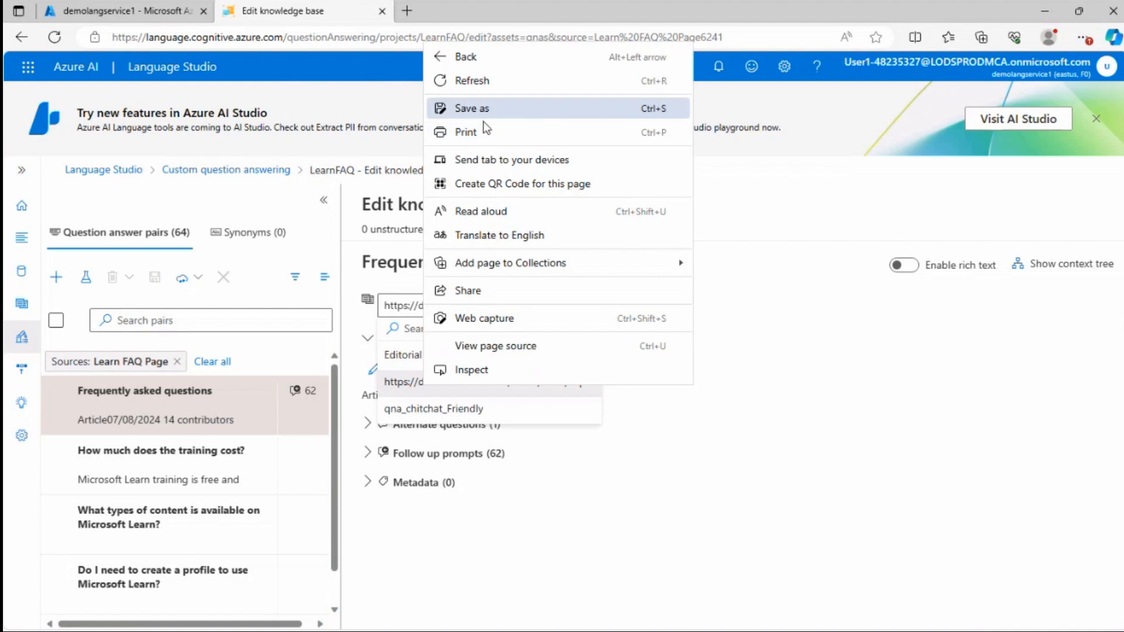
click(836, 321)
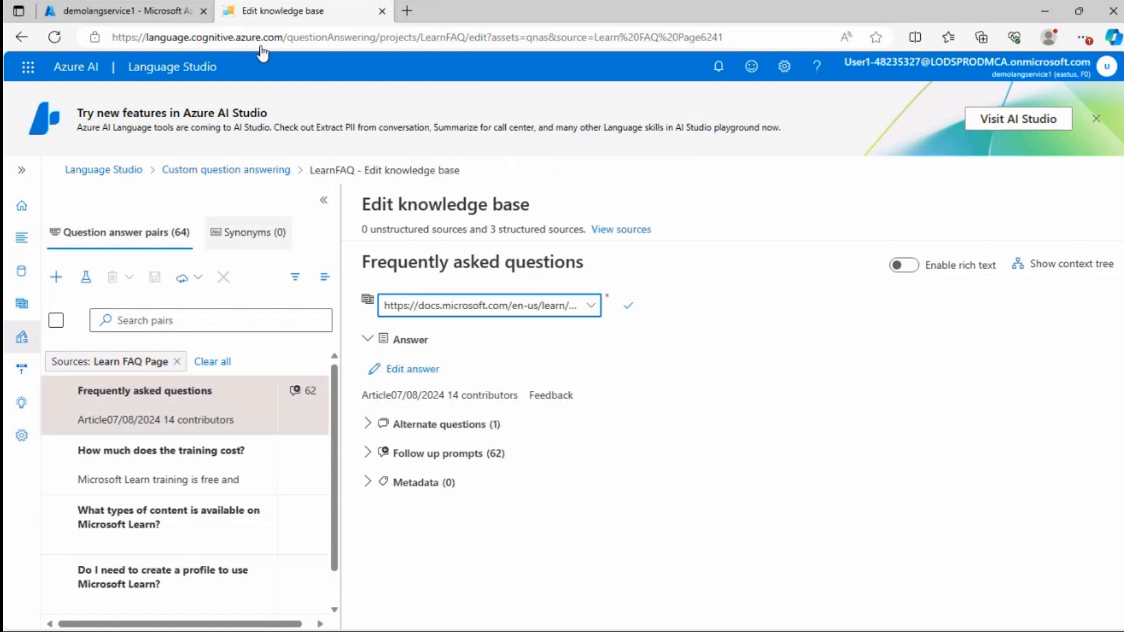
Open the Learn FAQ source URL in a new browser tab and view the page
click(408, 12)
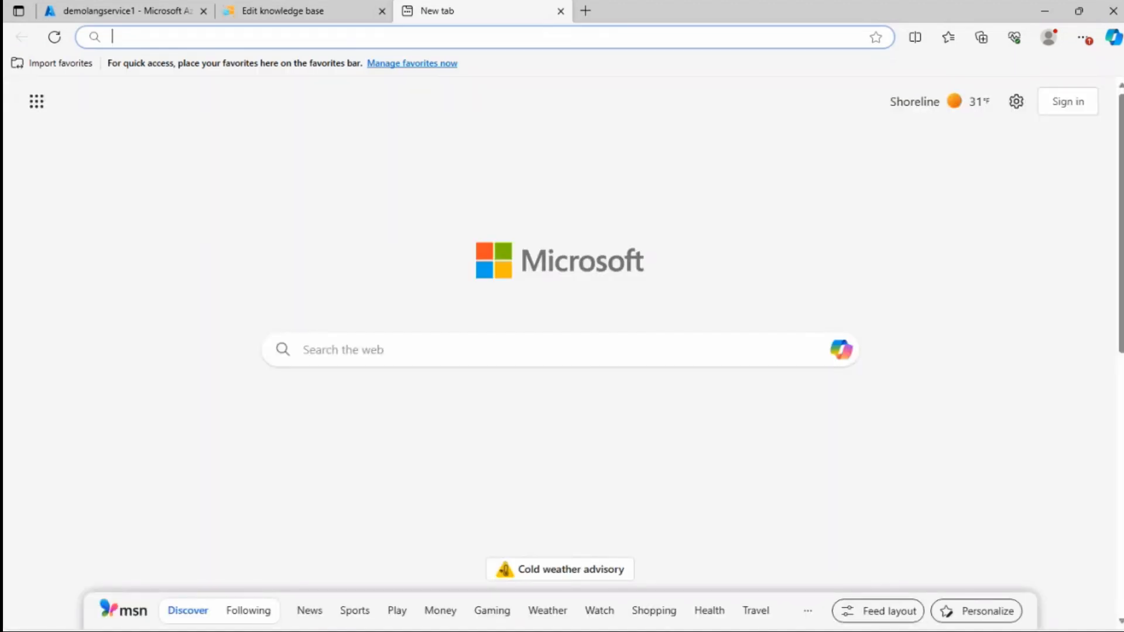
text(https://docs.microsoft.com/en-us/learn/support/faq)
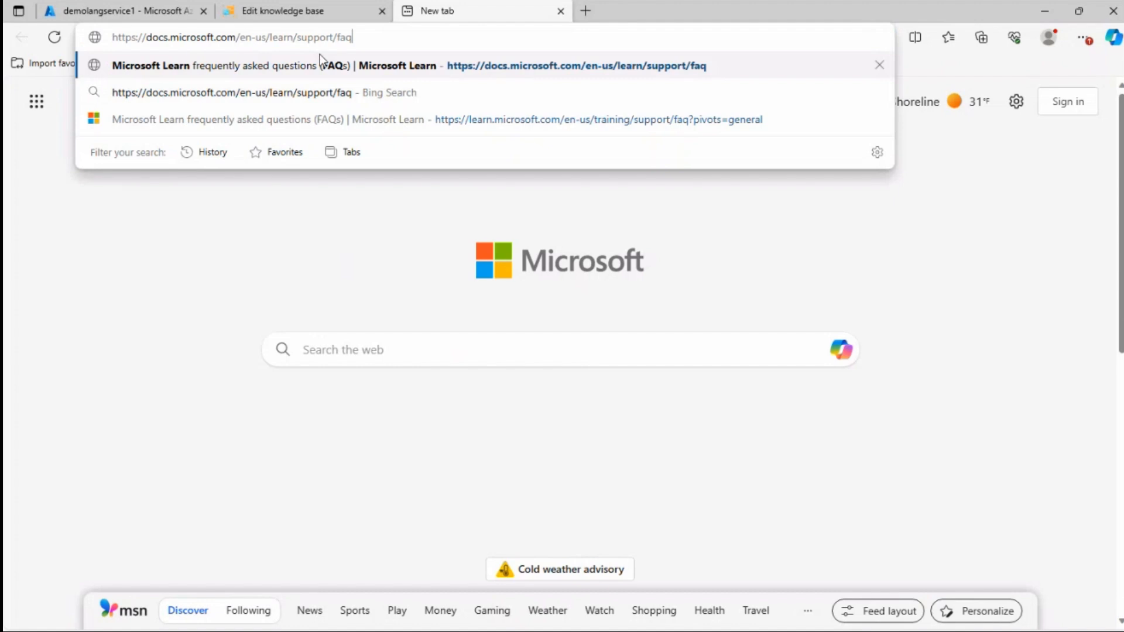
key(Return)
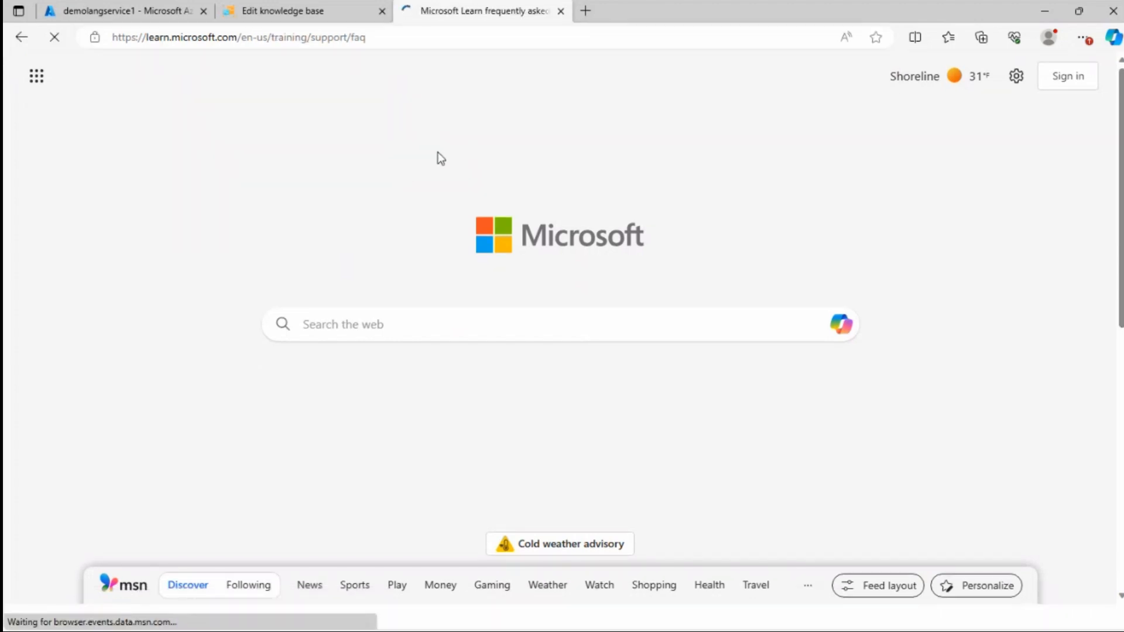
scroll(407, 367, down, 3)
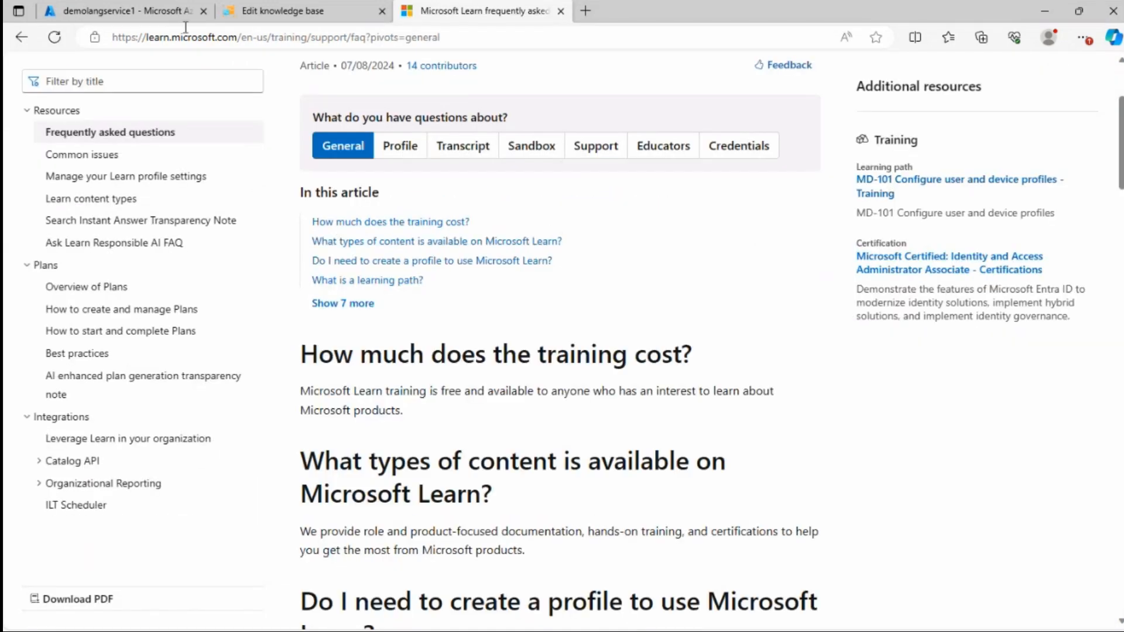
Review the project's managed sources and the connected Azure Search resource in Language Studio
click(280, 10)
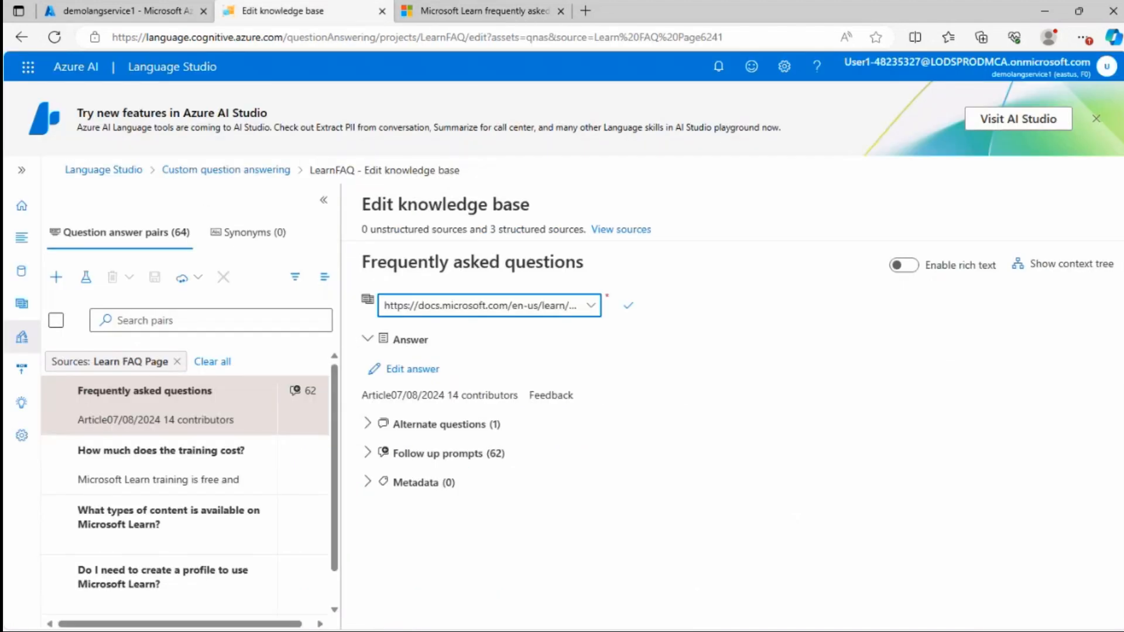
click(22, 170)
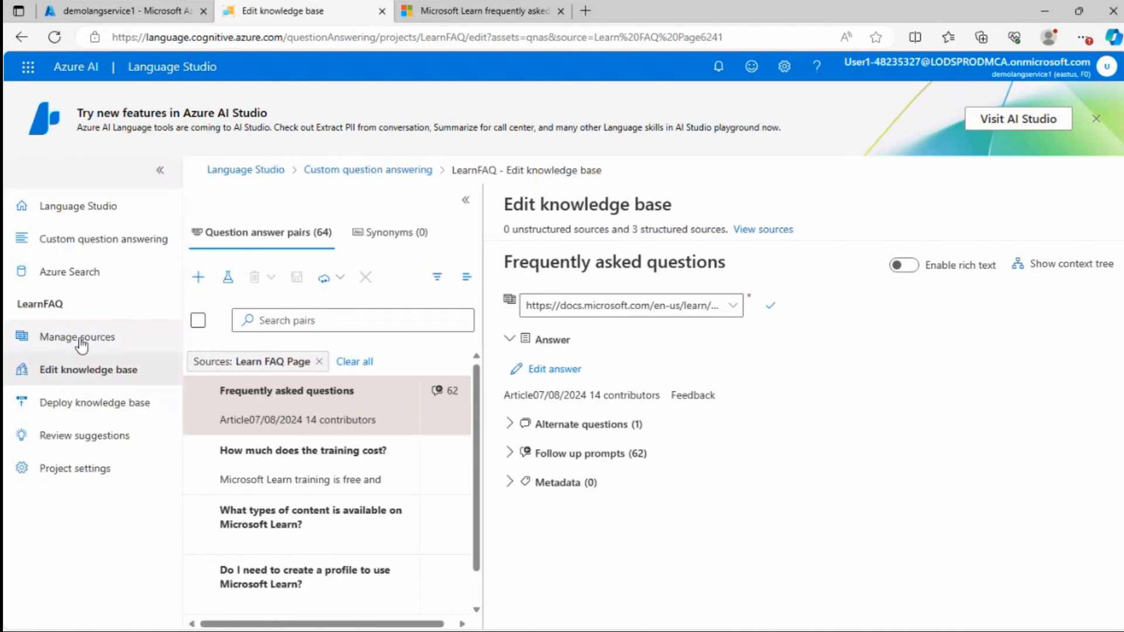
click(81, 346)
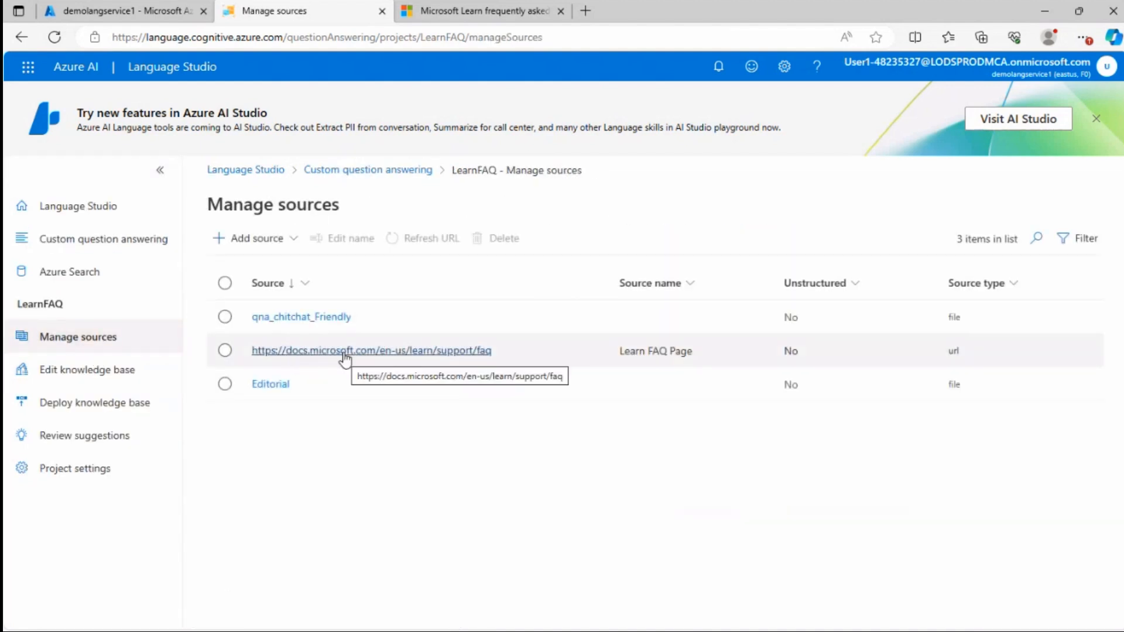
click(463, 11)
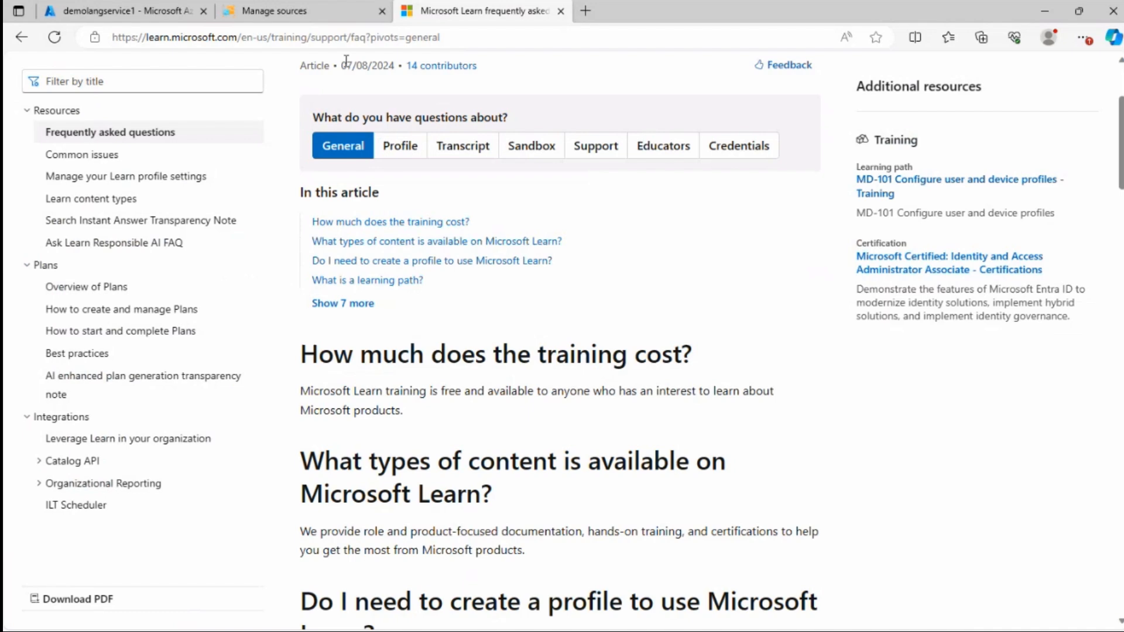
click(293, 11)
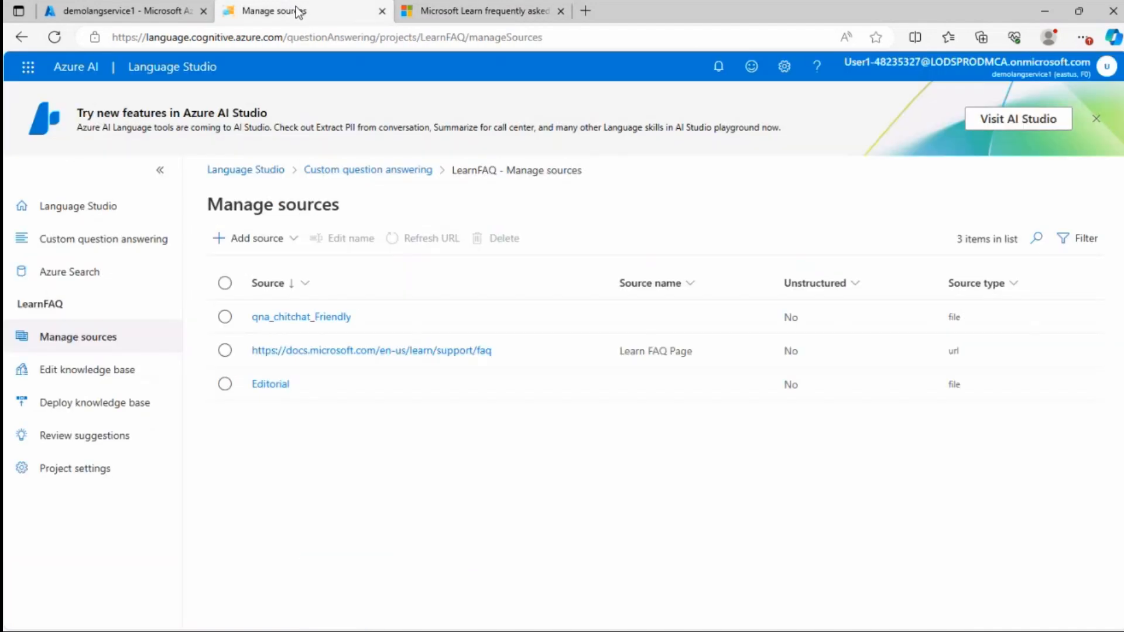
click(63, 273)
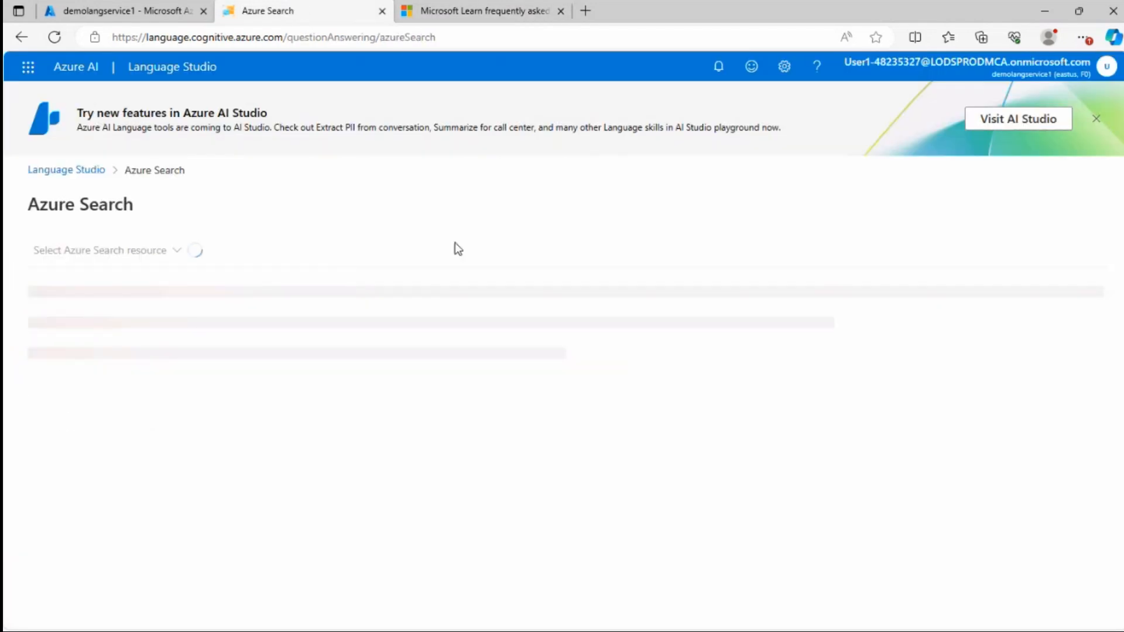
click(130, 251)
click(373, 257)
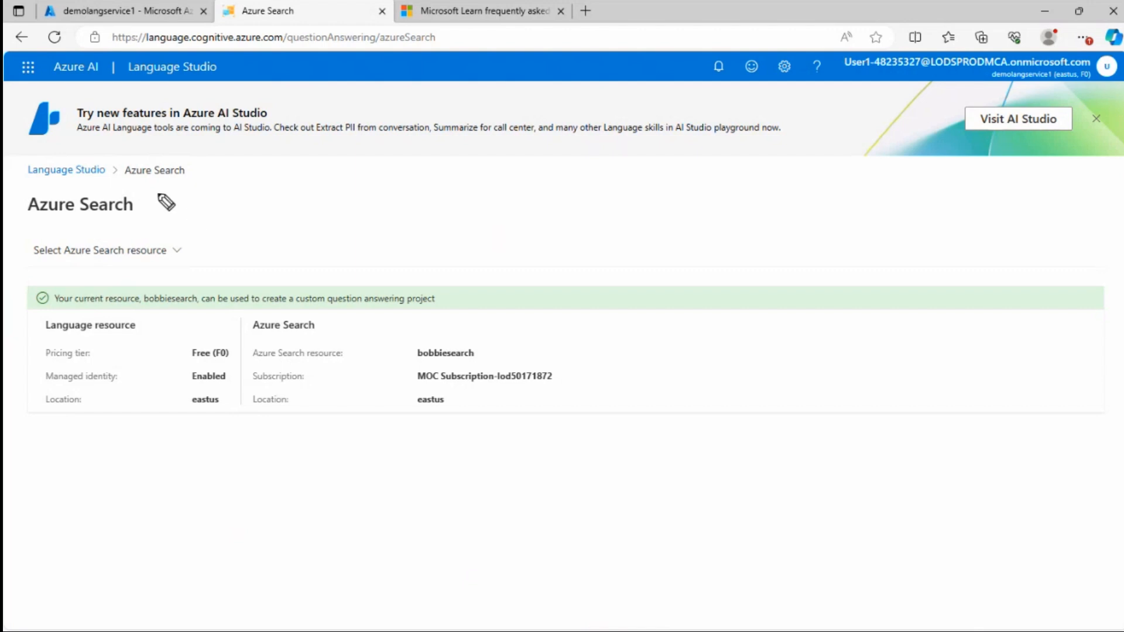
Return to the Language Studio home page and open the LearnFAQ project
mouse_move(163, 201)
mouse_down()
mouse_move(32, 236)
mouse_move(141, 179)
mouse_move(181, 211)
mouse_move(489, 29)
mouse_move(462, 23)
mouse_up()
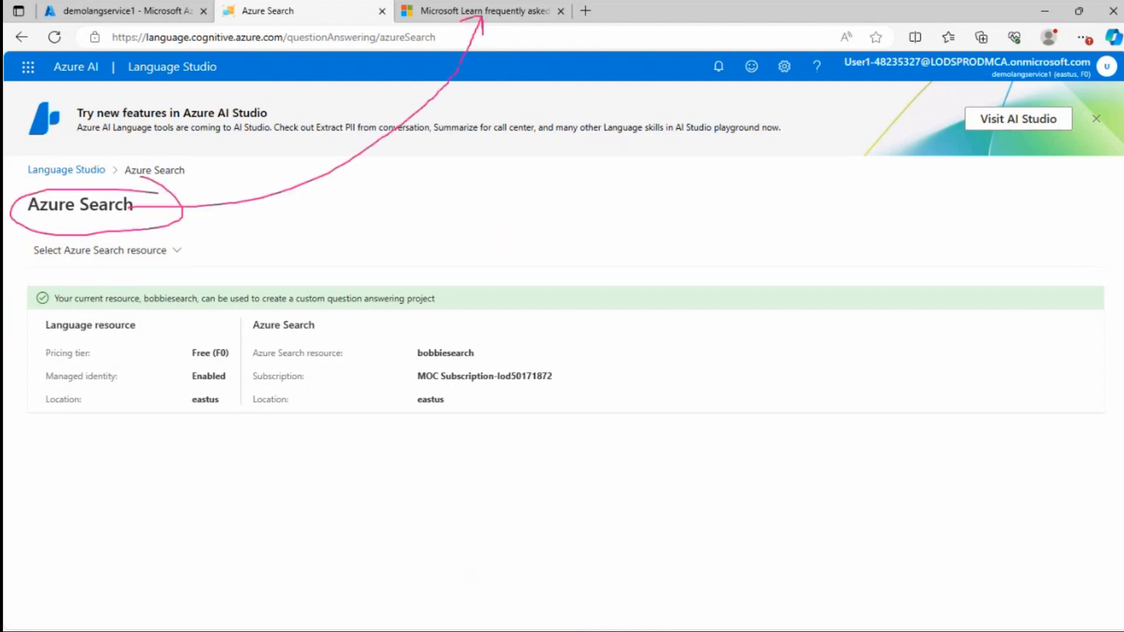
key(Escape)
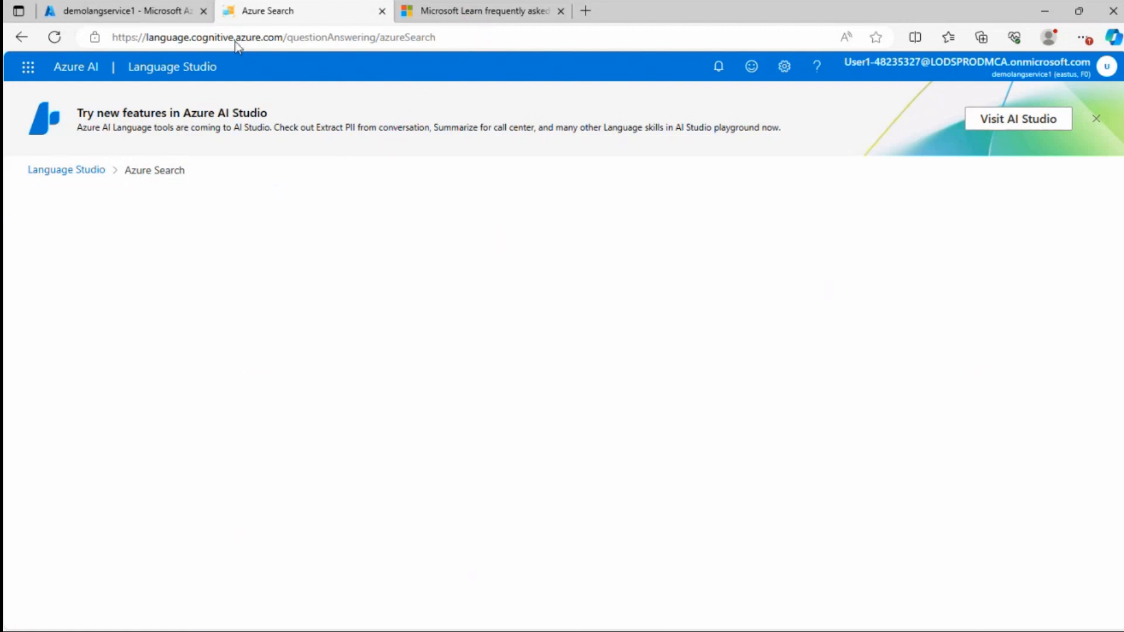
click(68, 171)
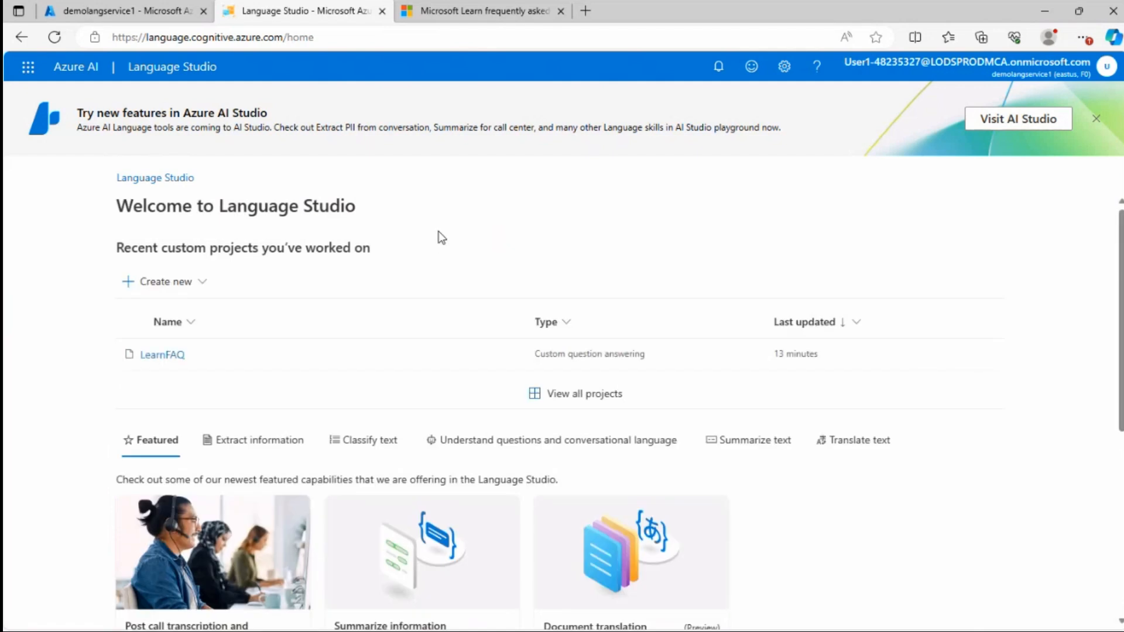
click(162, 356)
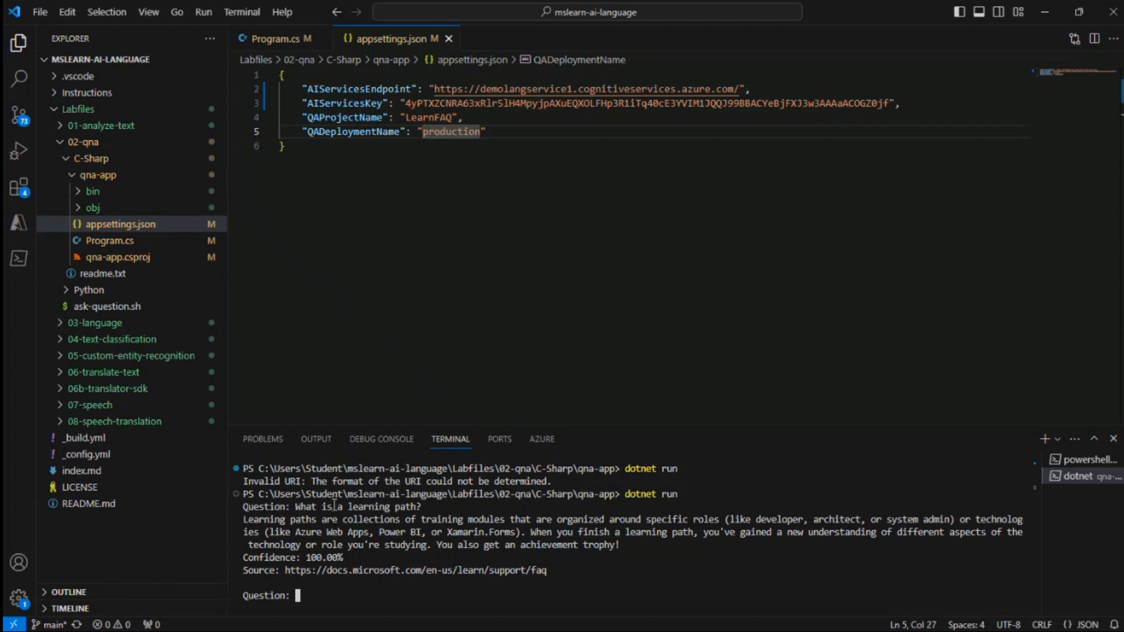
Review the app's answer, confidence and source for the learning path question
drag(296, 505, 414, 513)
mouse_move(184, 502)
mouse_down()
mouse_move(227, 499)
mouse_move(228, 521)
mouse_up()
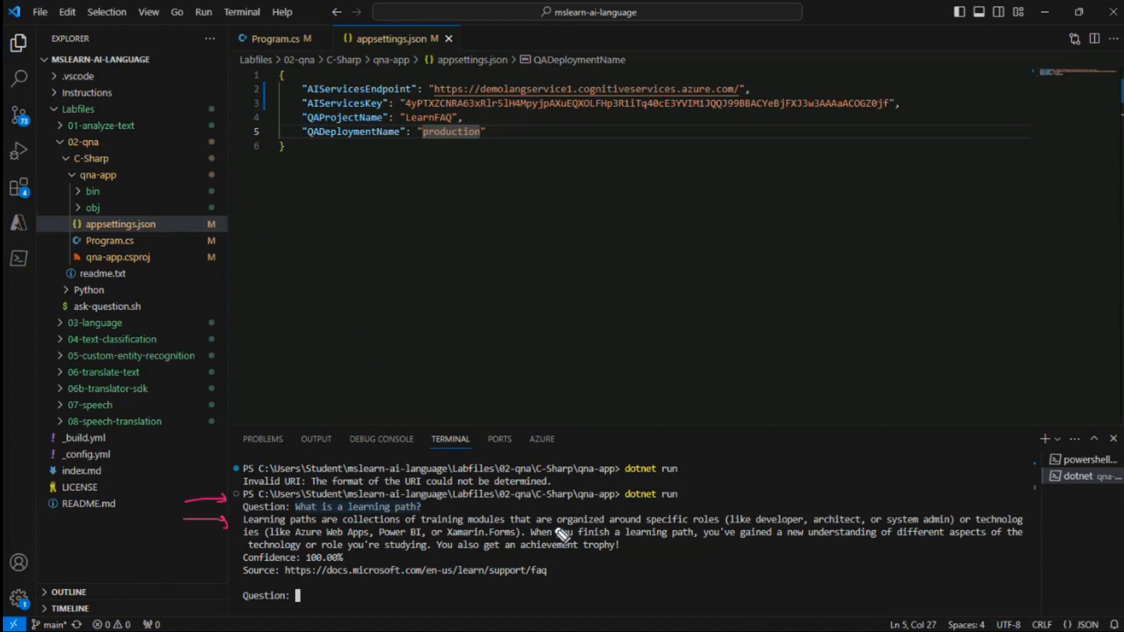
drag(631, 533, 901, 533)
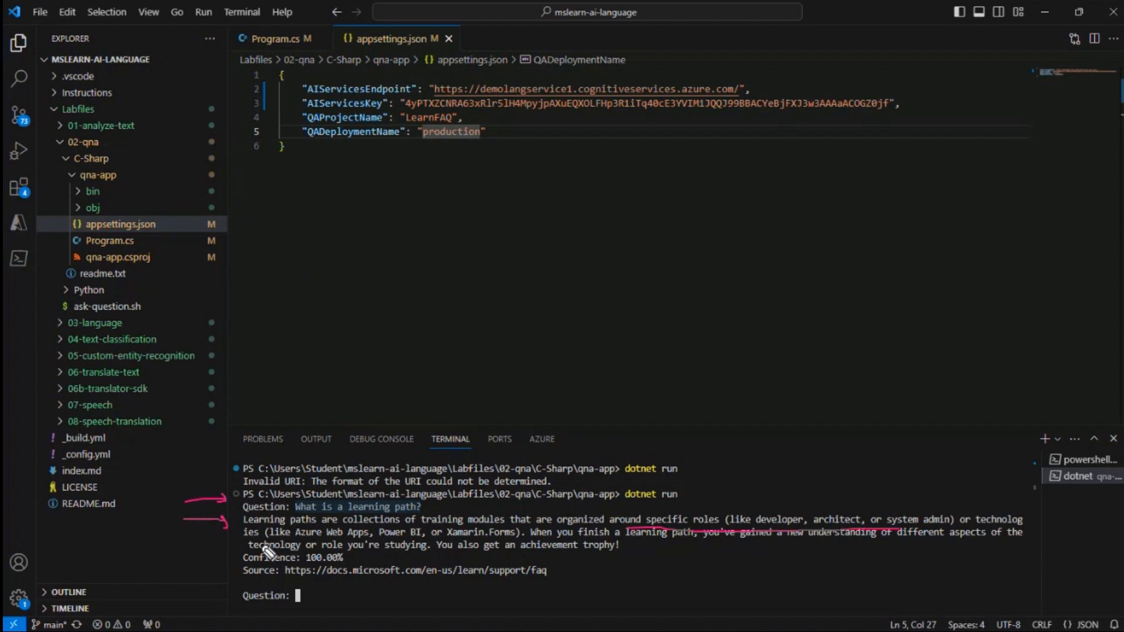
mouse_move(353, 550)
mouse_down()
mouse_move(270, 554)
mouse_move(241, 571)
mouse_move(353, 559)
mouse_up()
drag(185, 582, 235, 585)
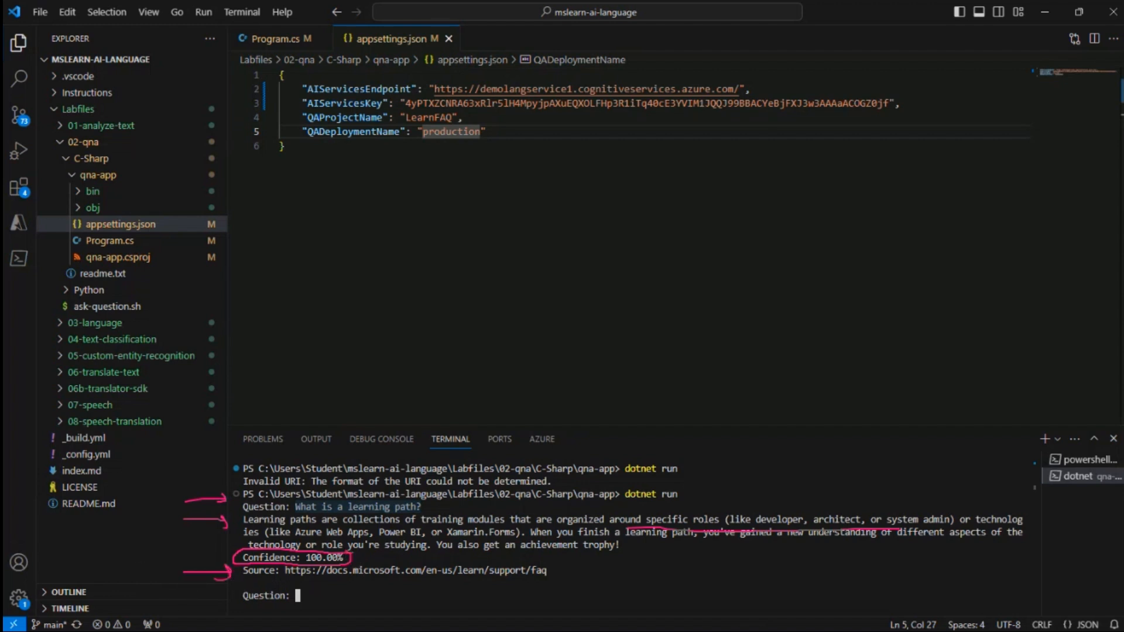
key(Escape)
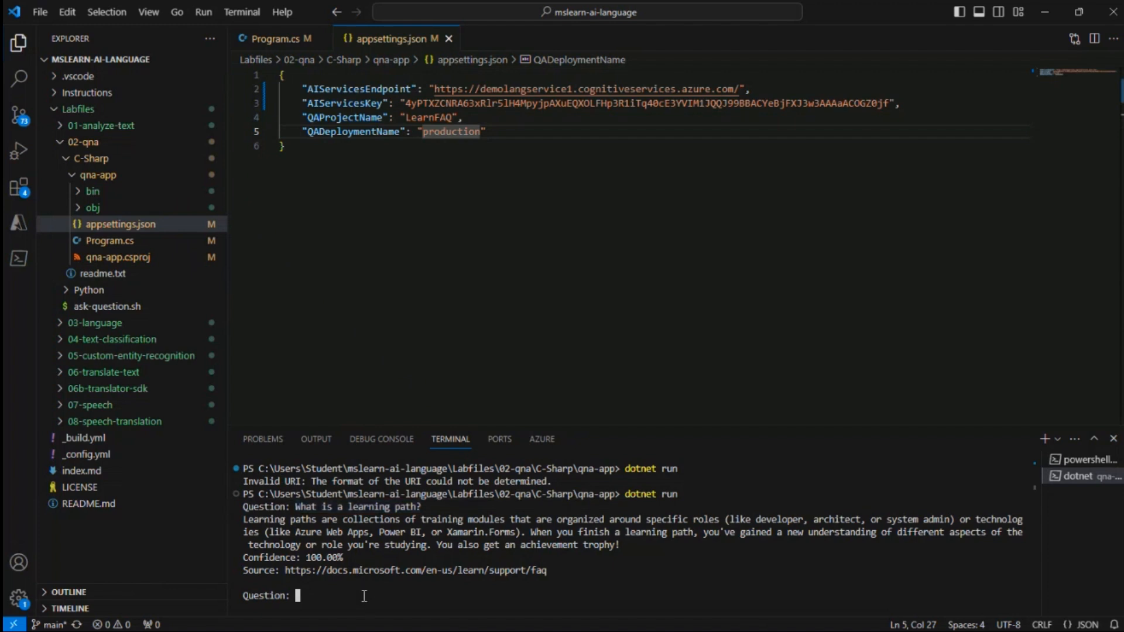
Ask the app the unrelated question "how many planets are there"
text(how many planets are there)
key(Return)
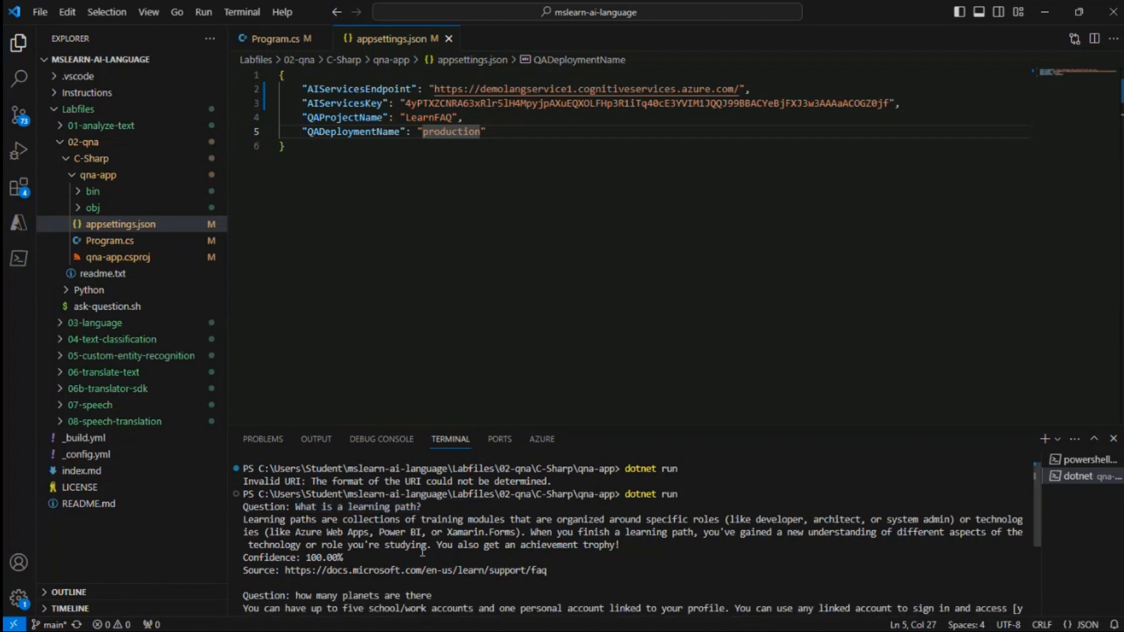
scroll(410, 541, down, 3)
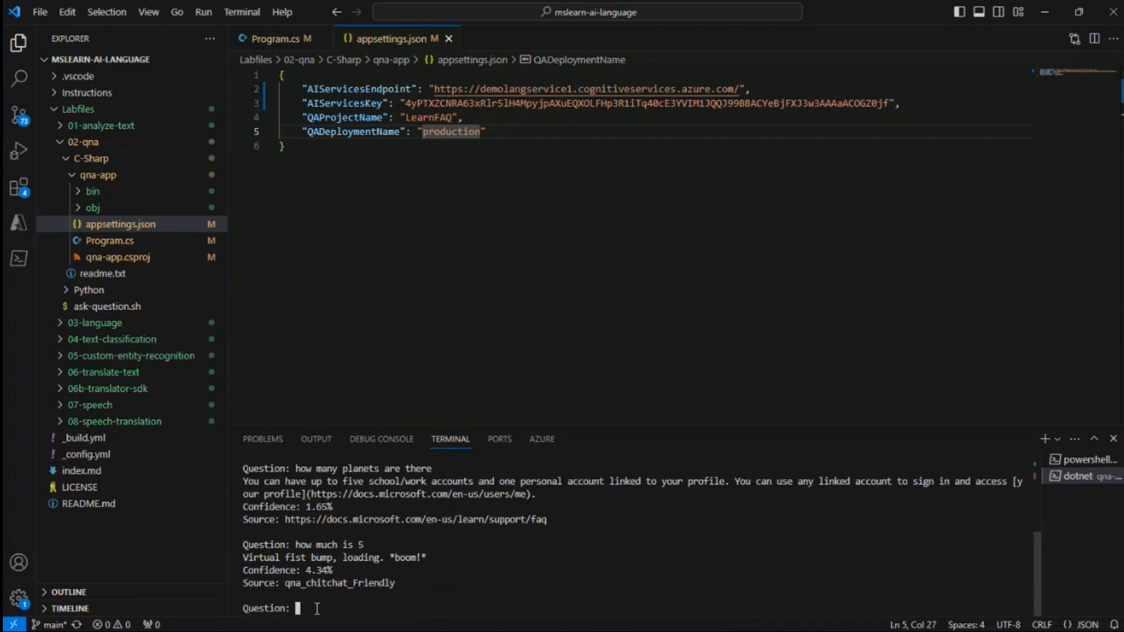
Ask the app the nonsense question "xxxxxxxxx"
text(xxxxxxxxx)
key(Return)
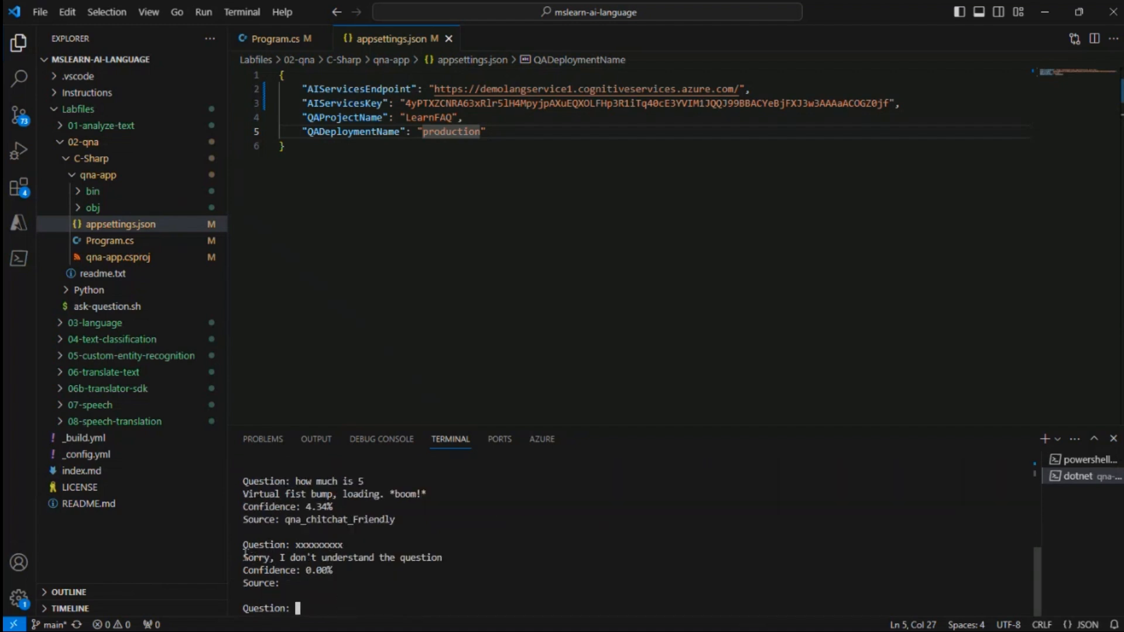
drag(293, 555, 424, 558)
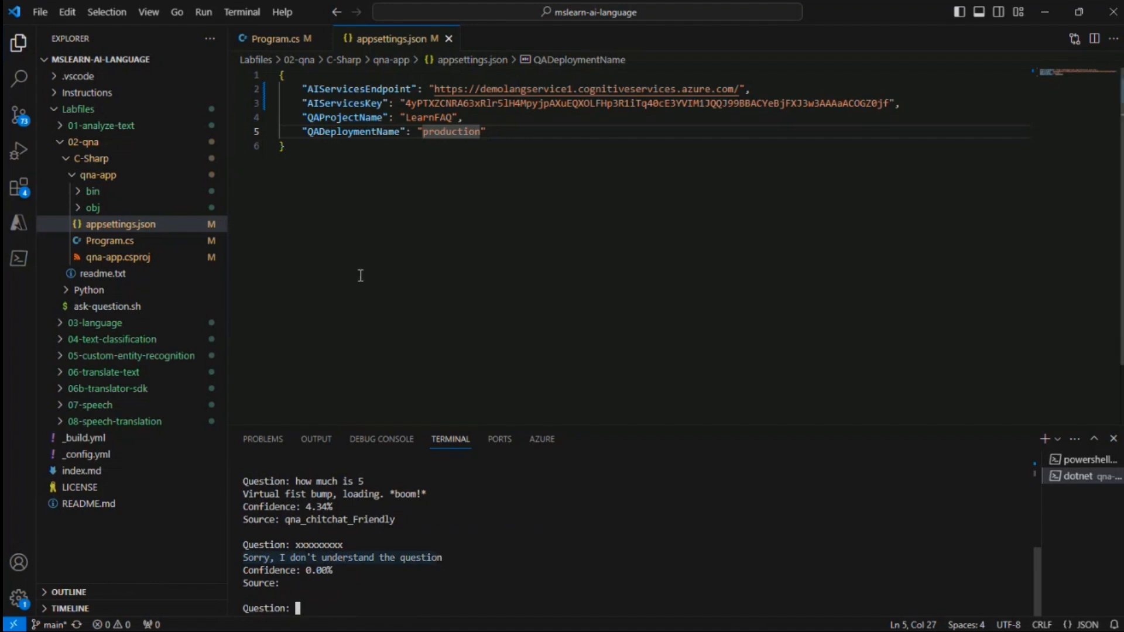
click(275, 563)
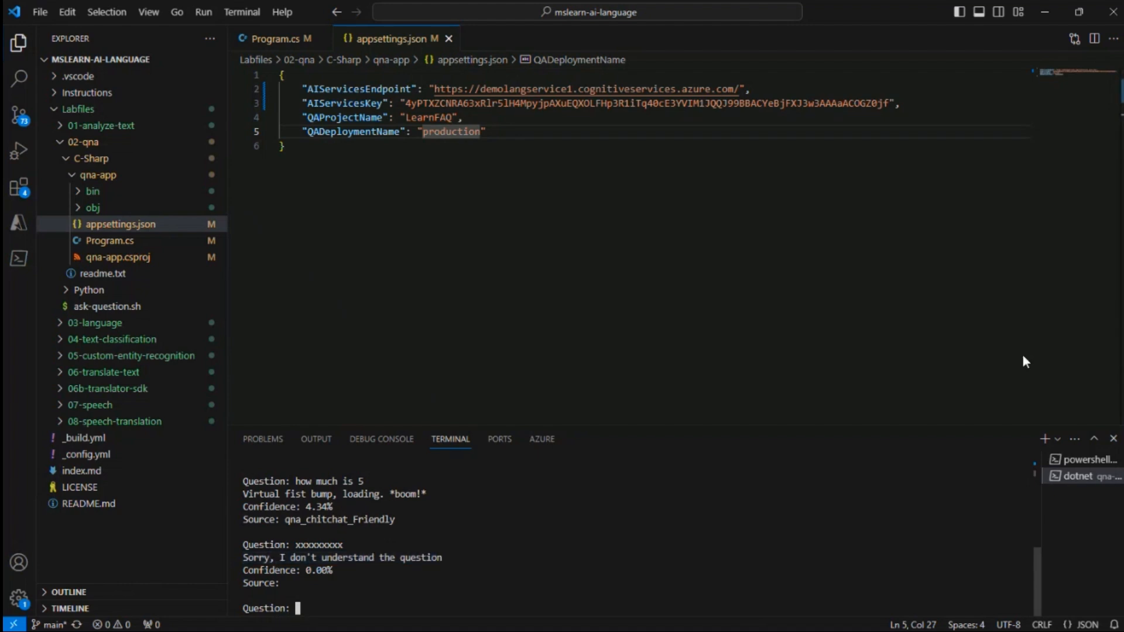
Review the client creation code and the question-and-answer loop in Program.cs
click(121, 245)
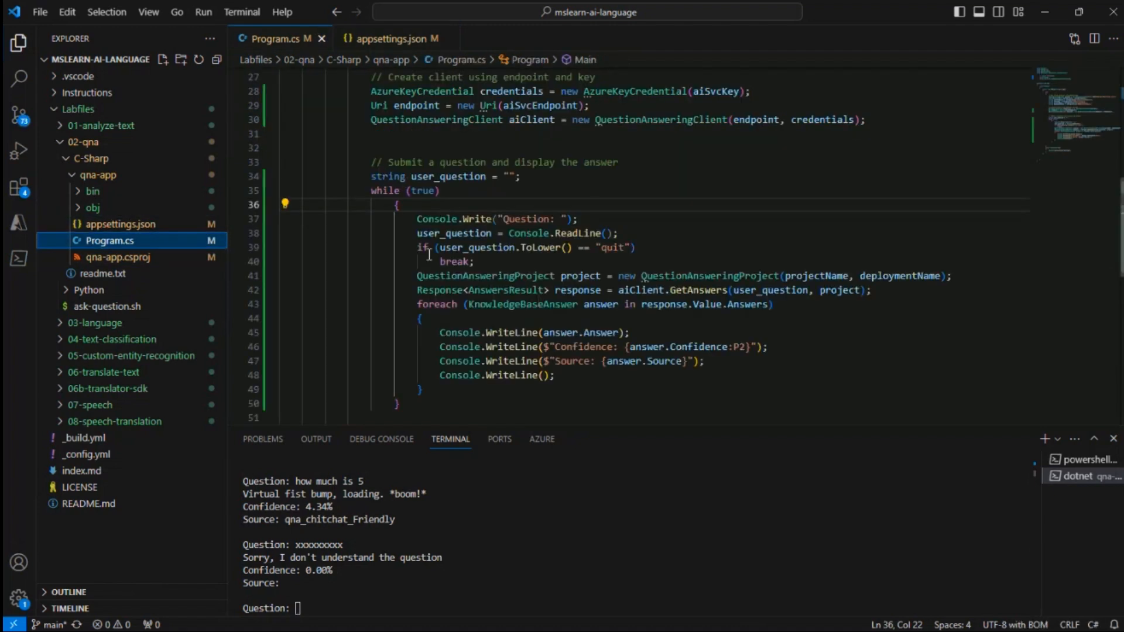
scroll(429, 254, up, 6)
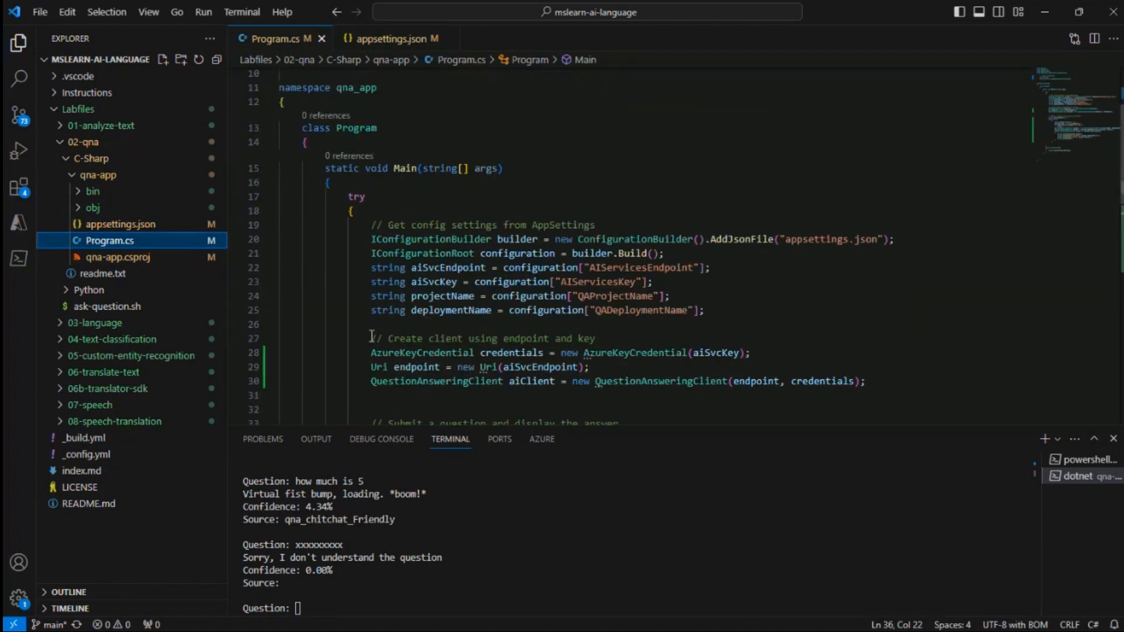
drag(372, 338, 586, 395)
scroll(586, 375, down, 2)
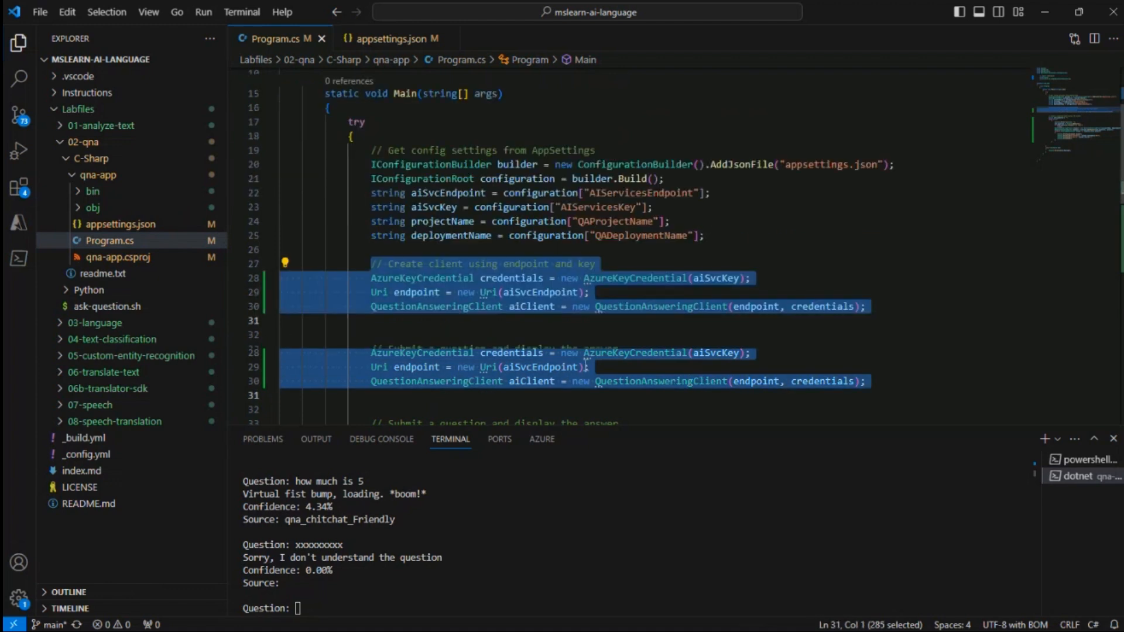
scroll(586, 367, down, 4)
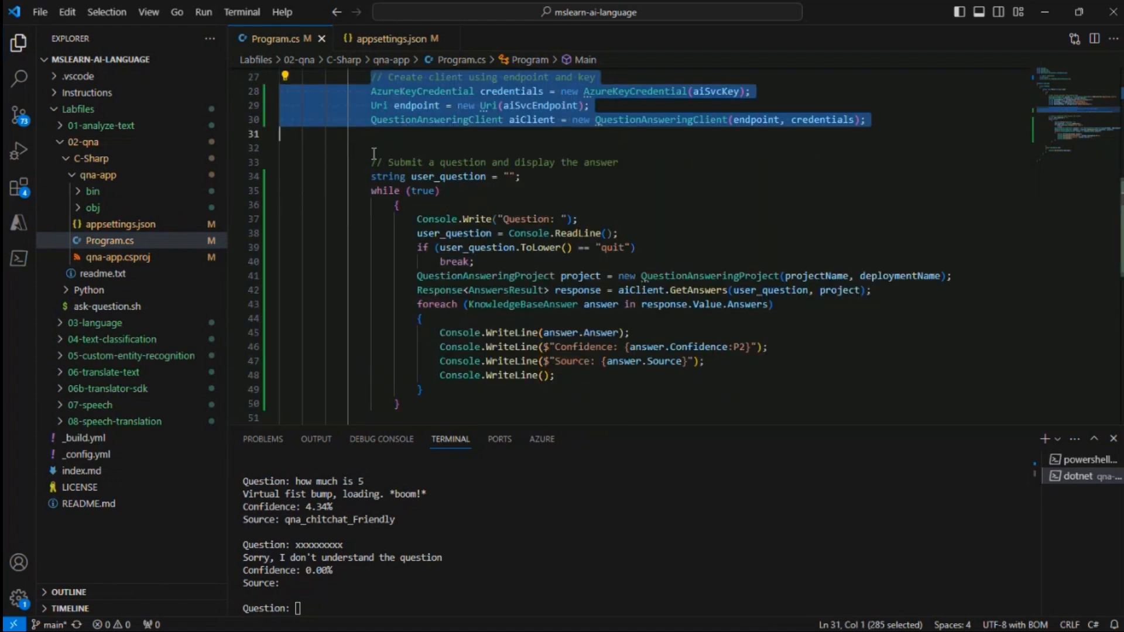
drag(376, 162, 742, 404)
scroll(318, 555, up, 5)
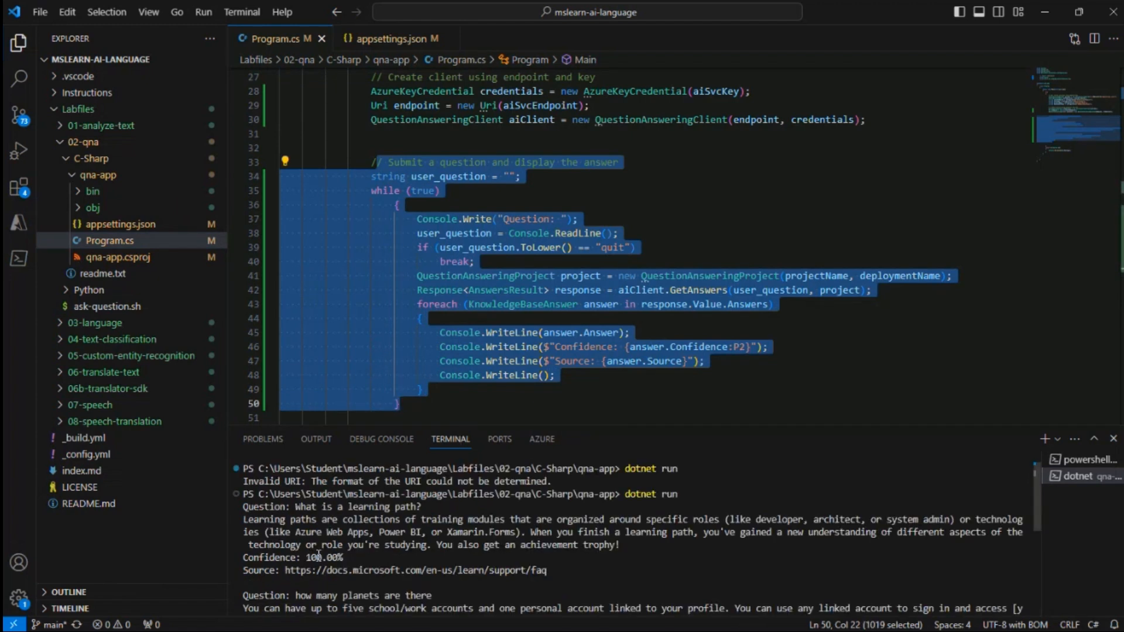
scroll(318, 555, down, 5)
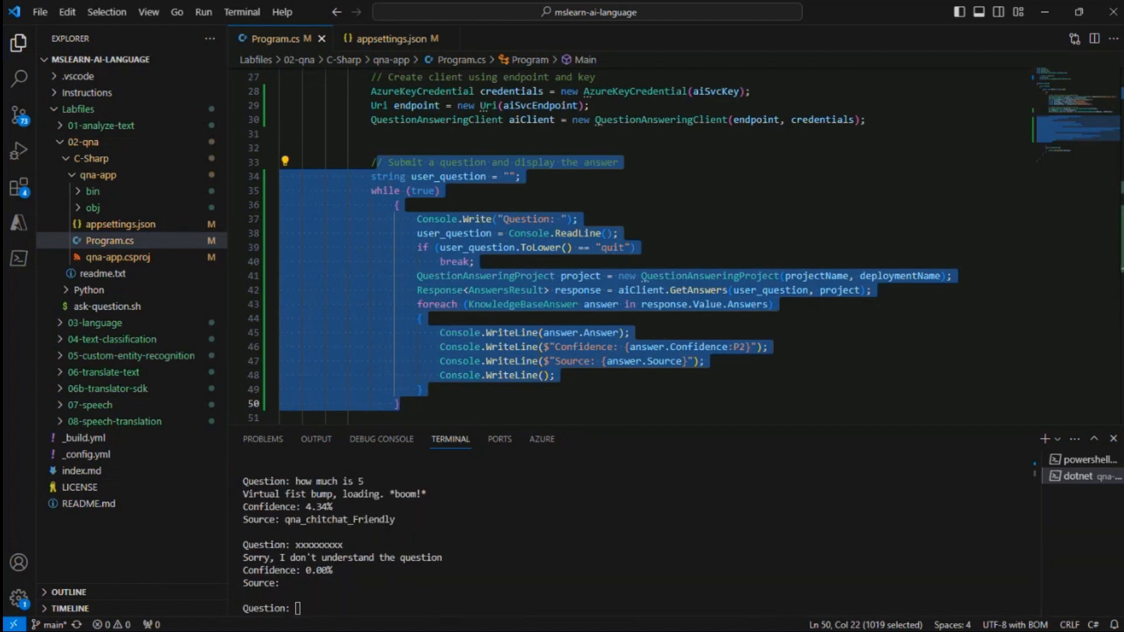
mouse_move(268, 600)
mouse_down()
mouse_move(245, 629)
mouse_move(310, 598)
mouse_up()
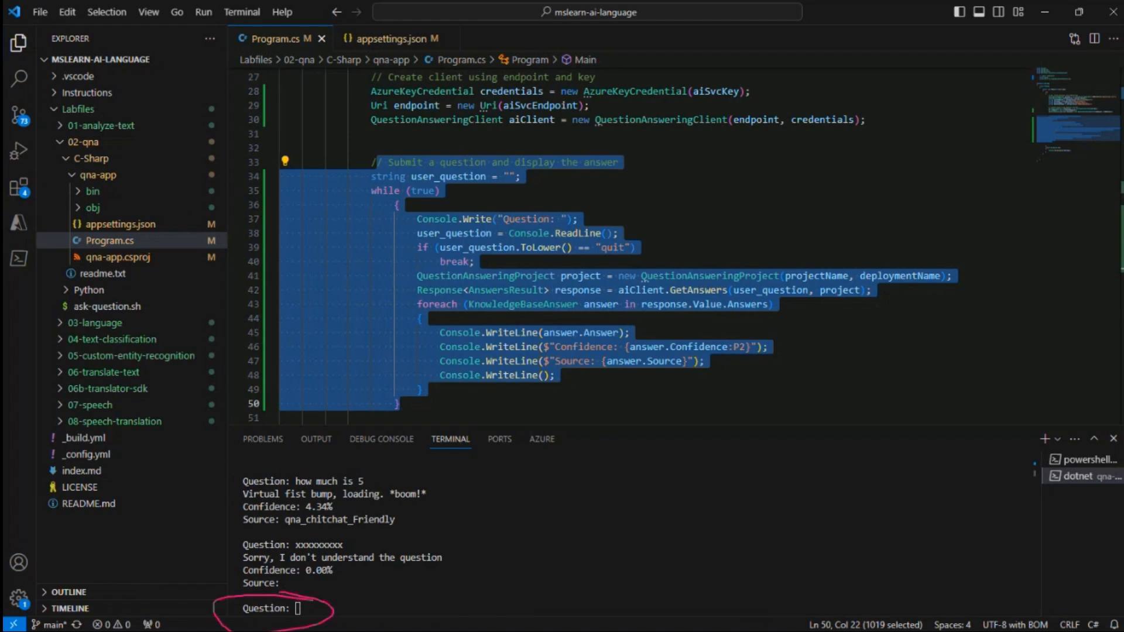
key(Escape)
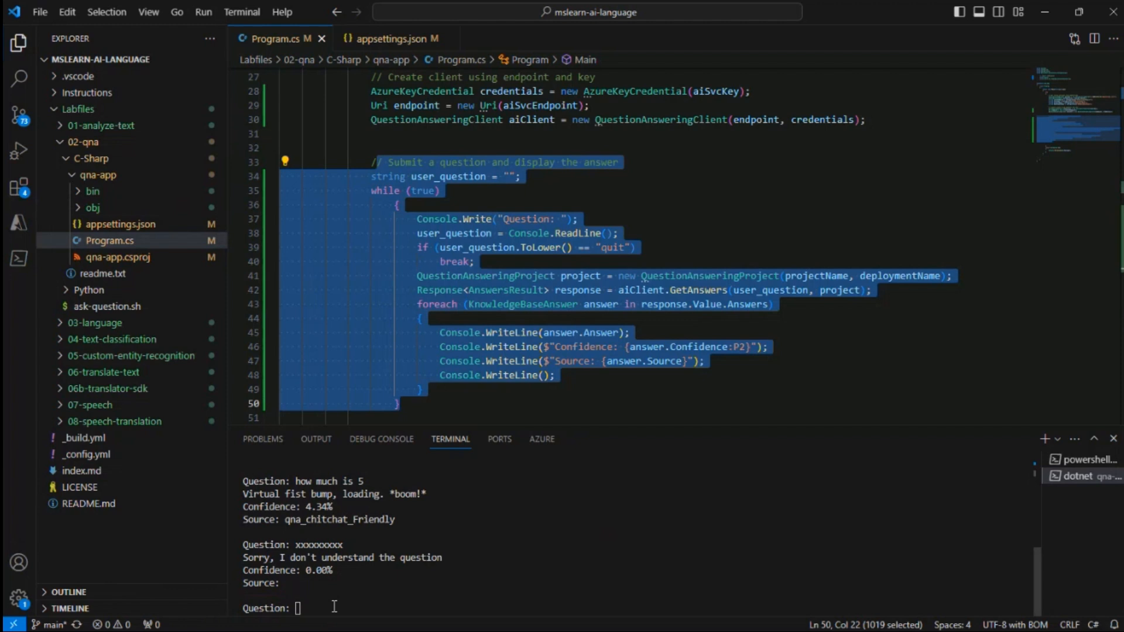
Ask the app the chit-chat question "how old are you"
click(361, 609)
text(how old are you)
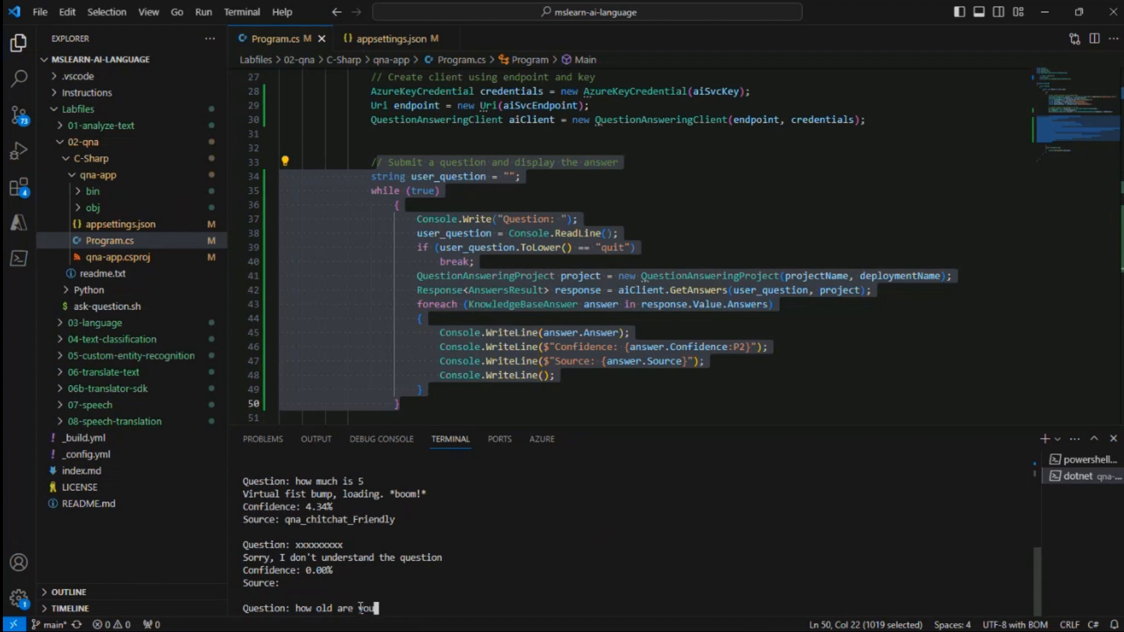
key(Return)
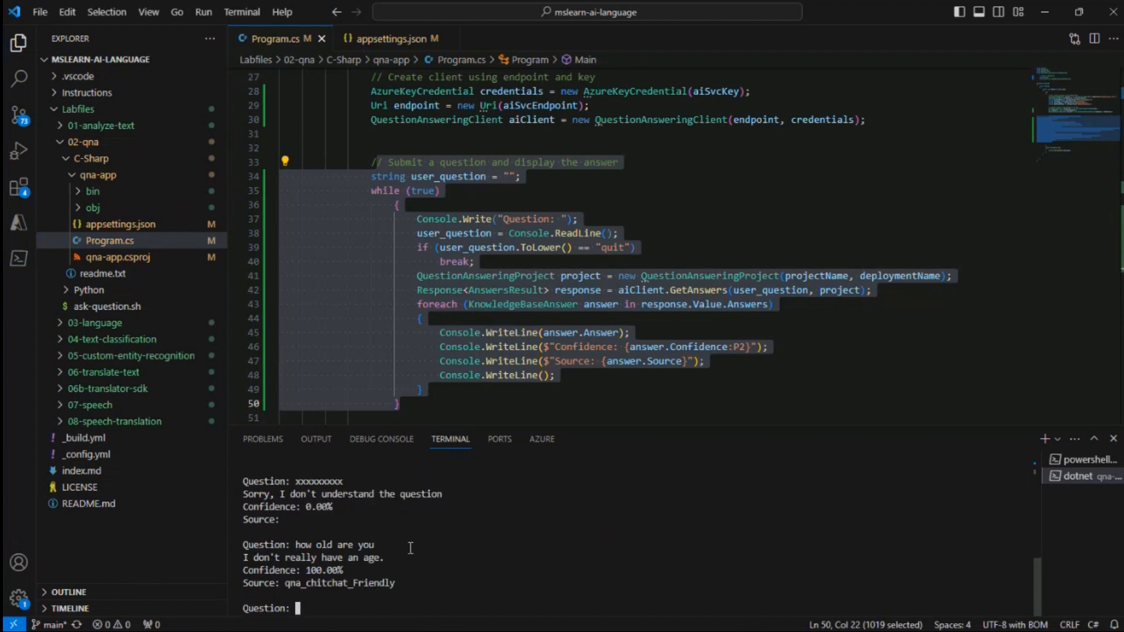
Review the returned answer alongside the code that submits the question and creates the client
drag(277, 559, 362, 566)
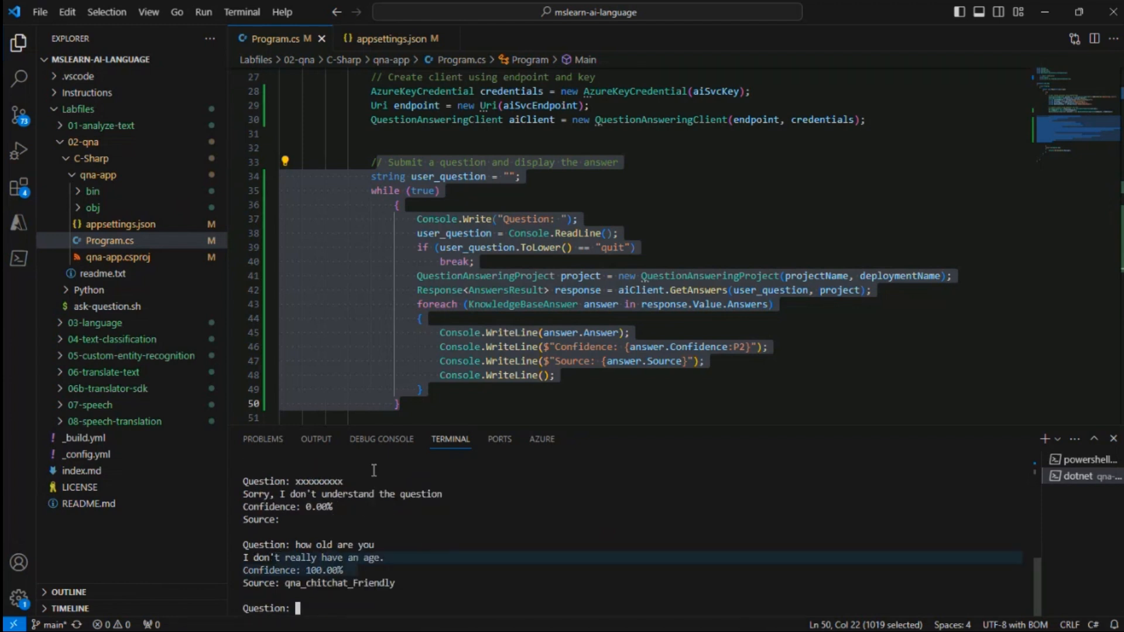
drag(374, 161, 520, 333)
drag(567, 371, 581, 379)
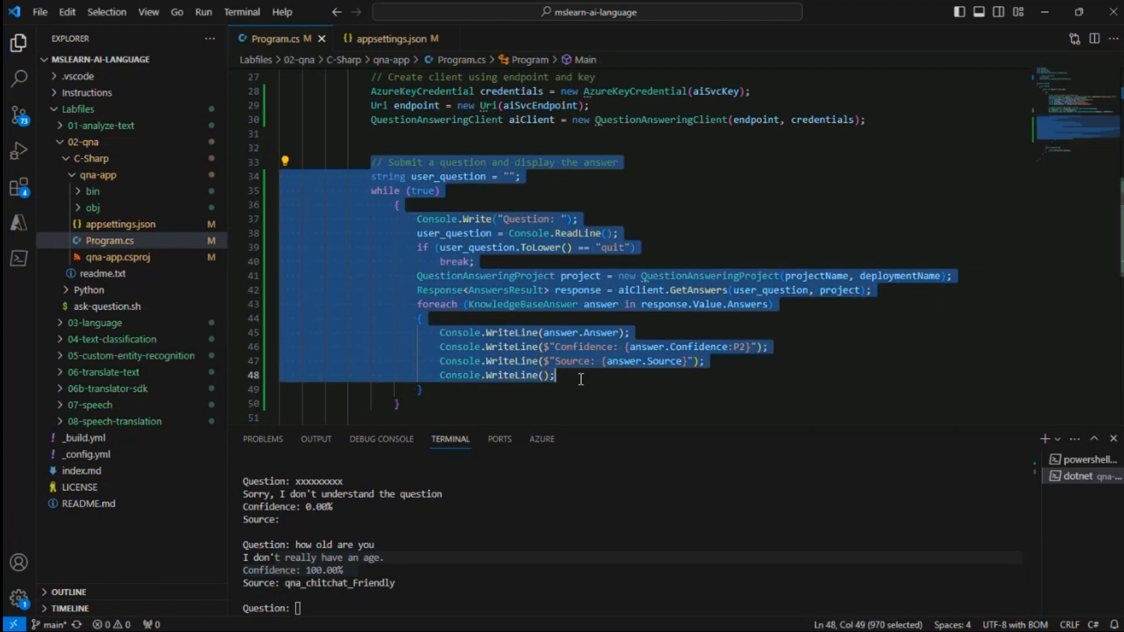
drag(371, 77, 855, 129)
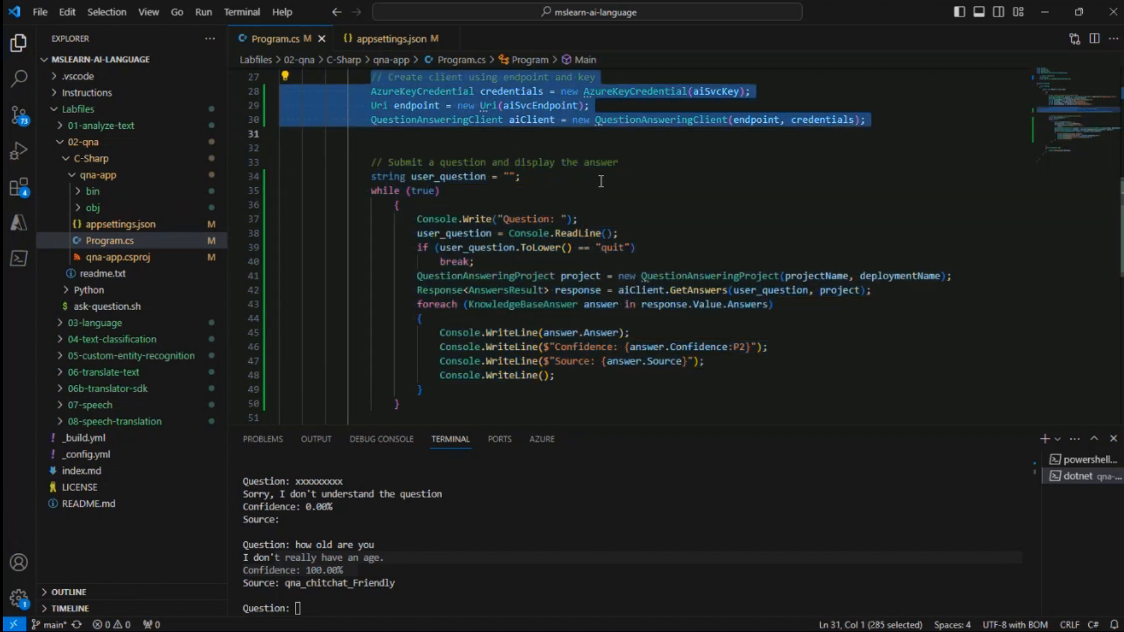
Review the endpoint, key, project and deployment settings in appsettings.json and the package references in the project file
click(117, 224)
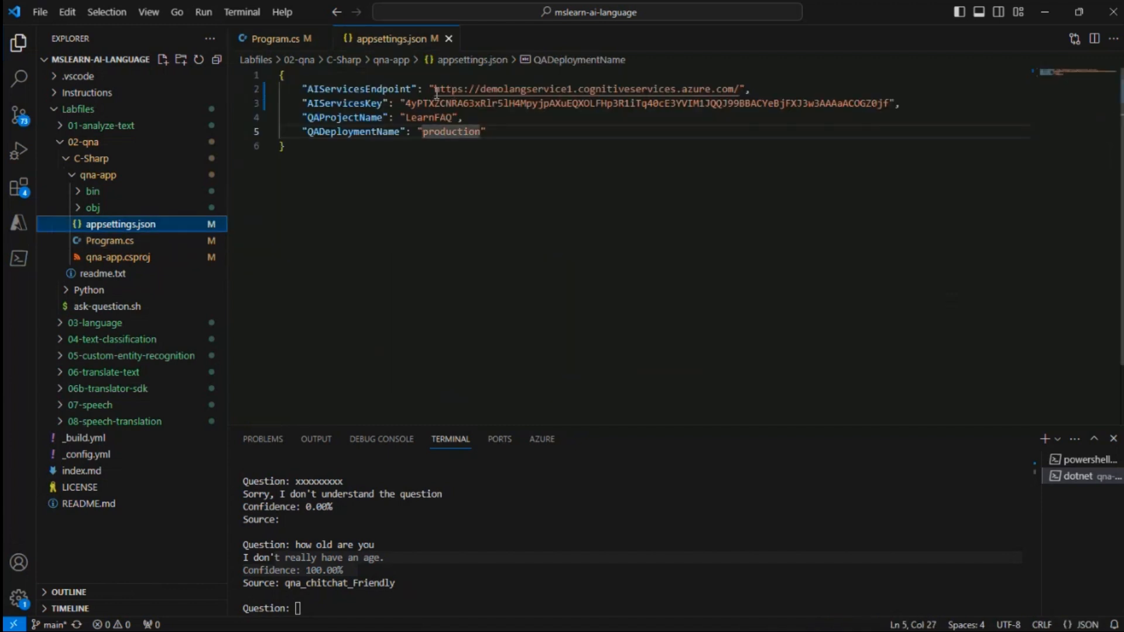
drag(435, 89, 738, 89)
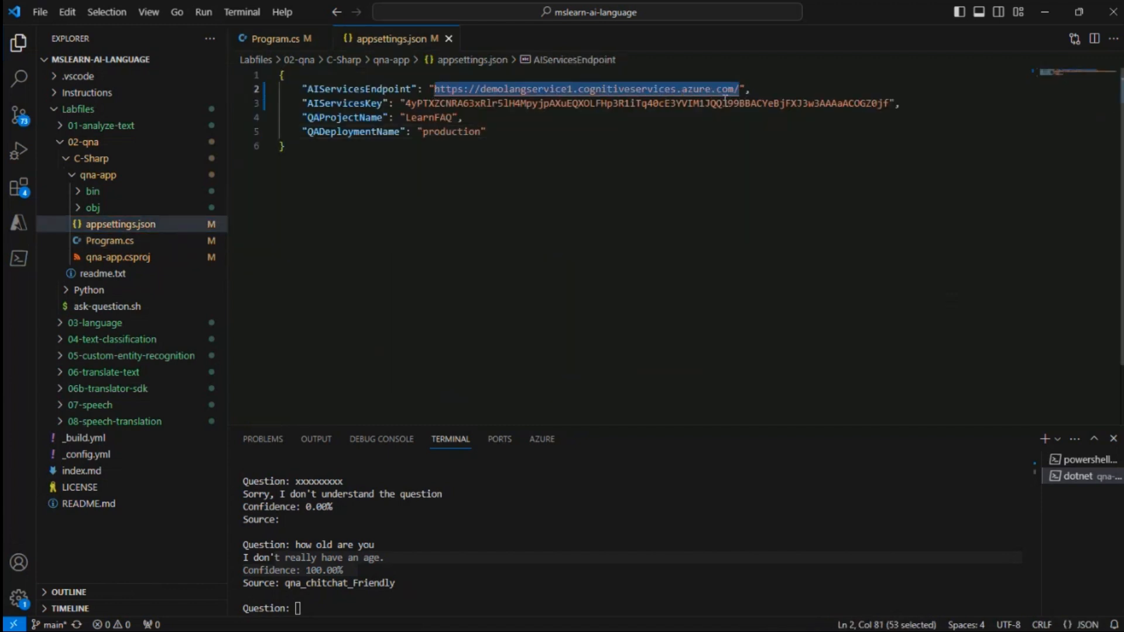
drag(405, 103, 889, 103)
drag(402, 117, 484, 133)
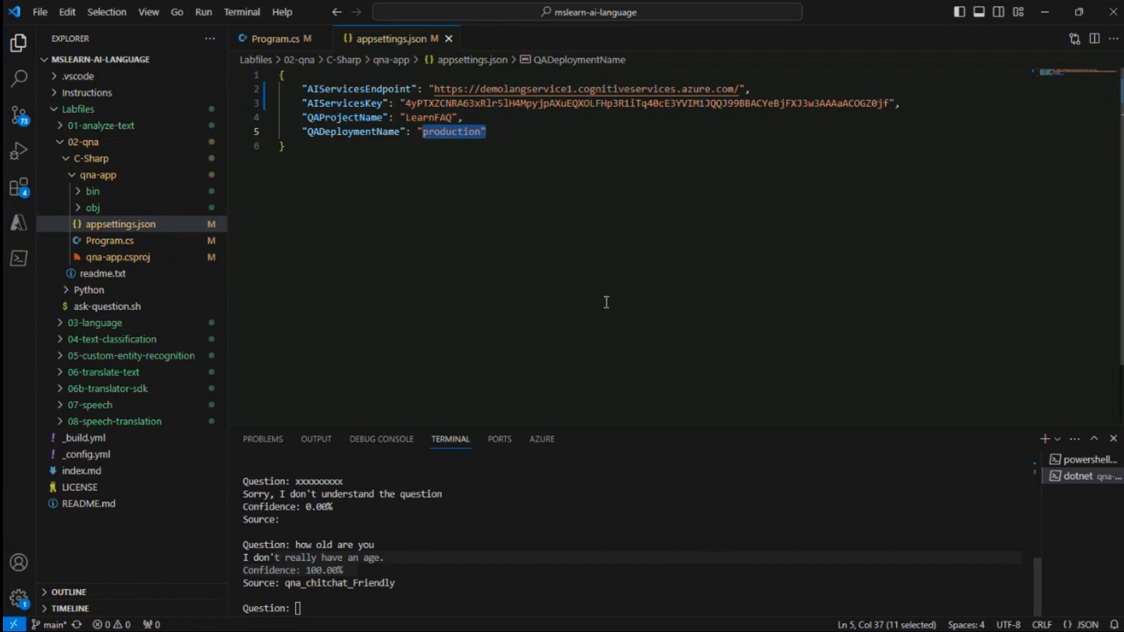
click(106, 260)
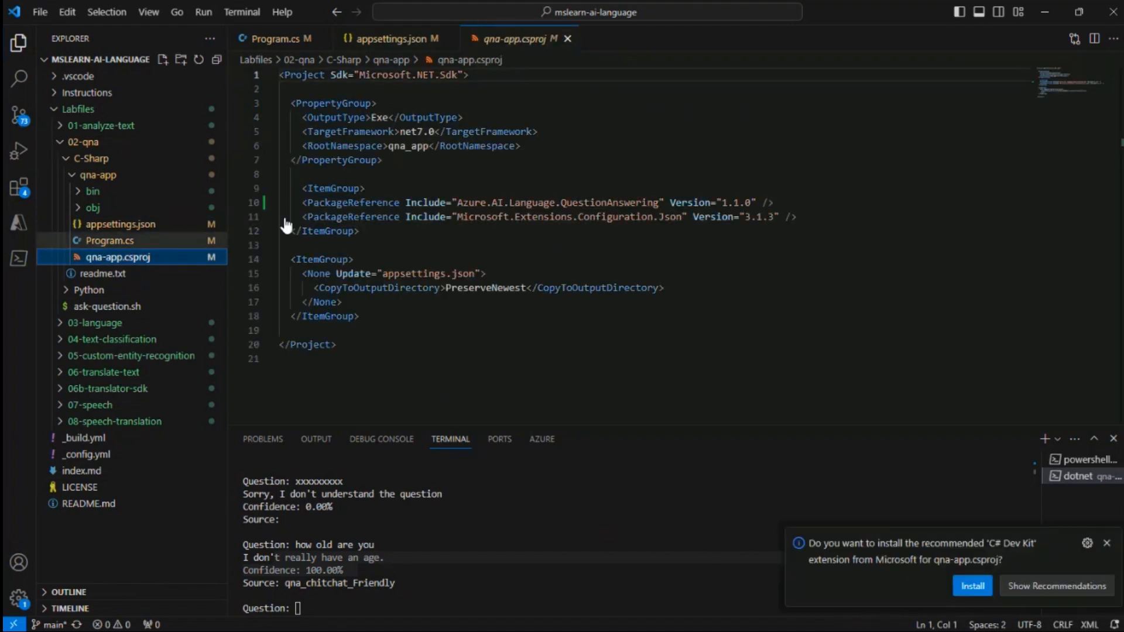
click(103, 242)
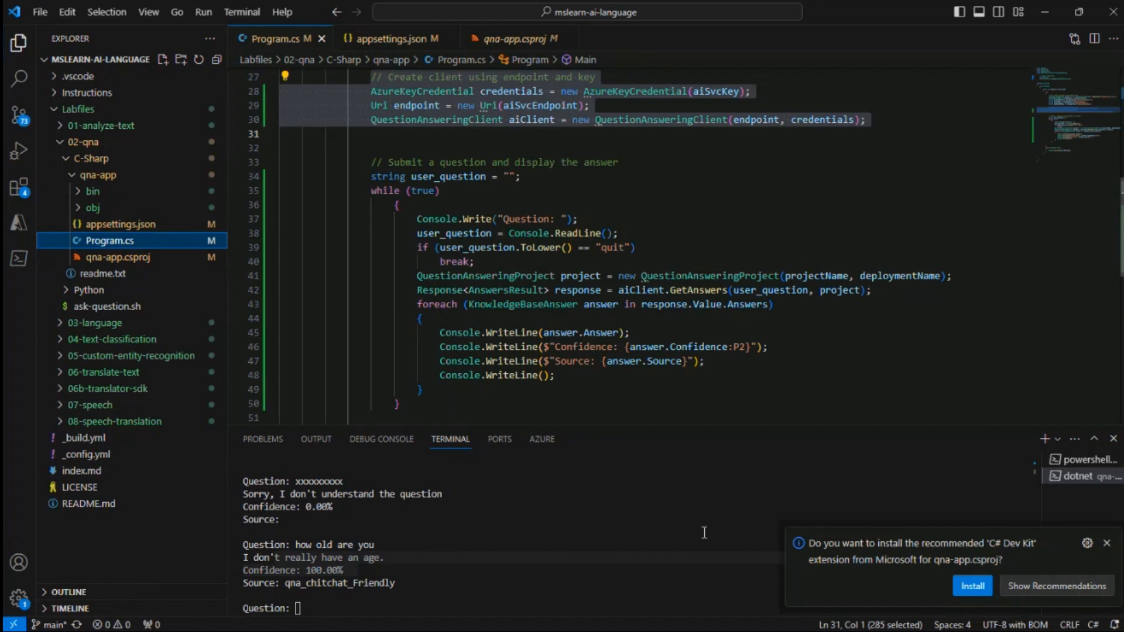
Look over the Azure portal and Language Studio browser tabs, then return to the Program.cs code
key(alt+Tab)
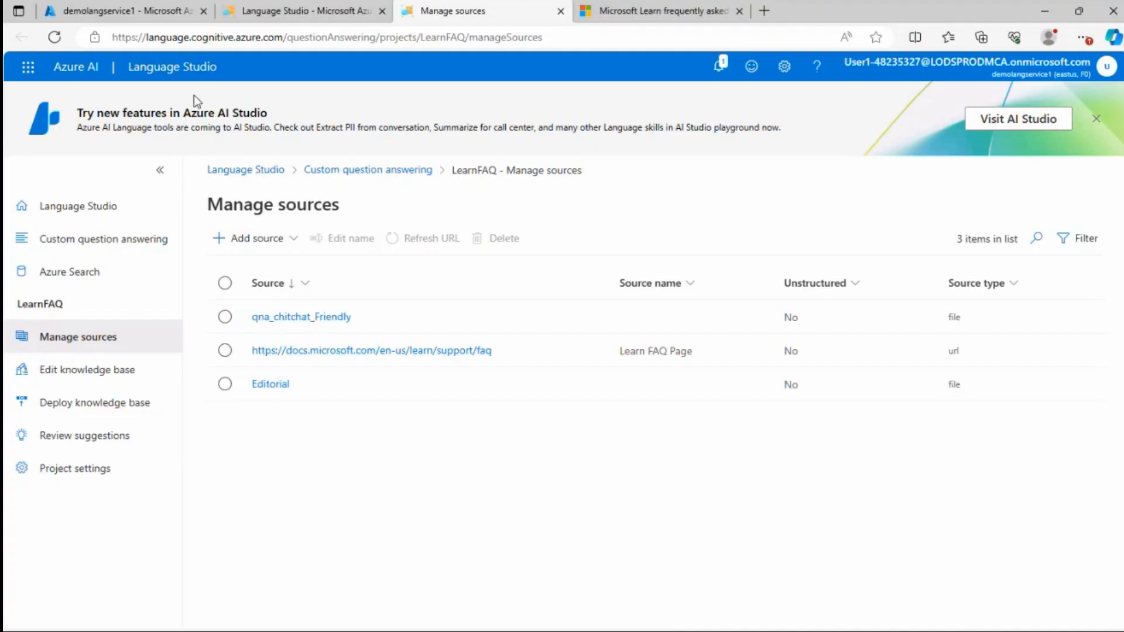
click(145, 11)
click(300, 11)
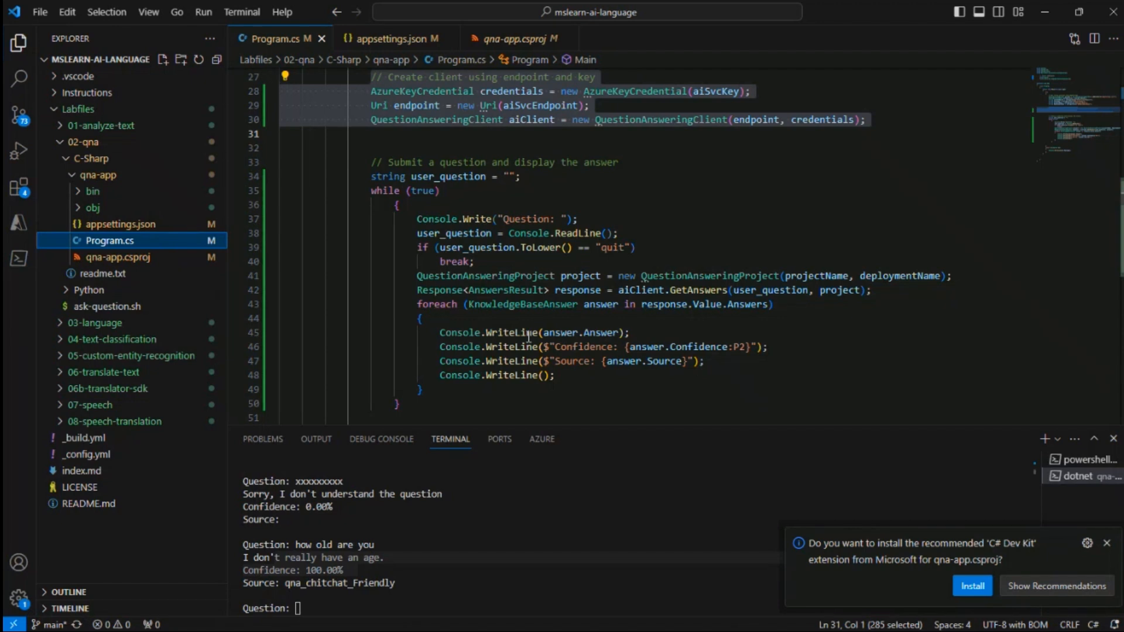
mouse_move(600, 329)
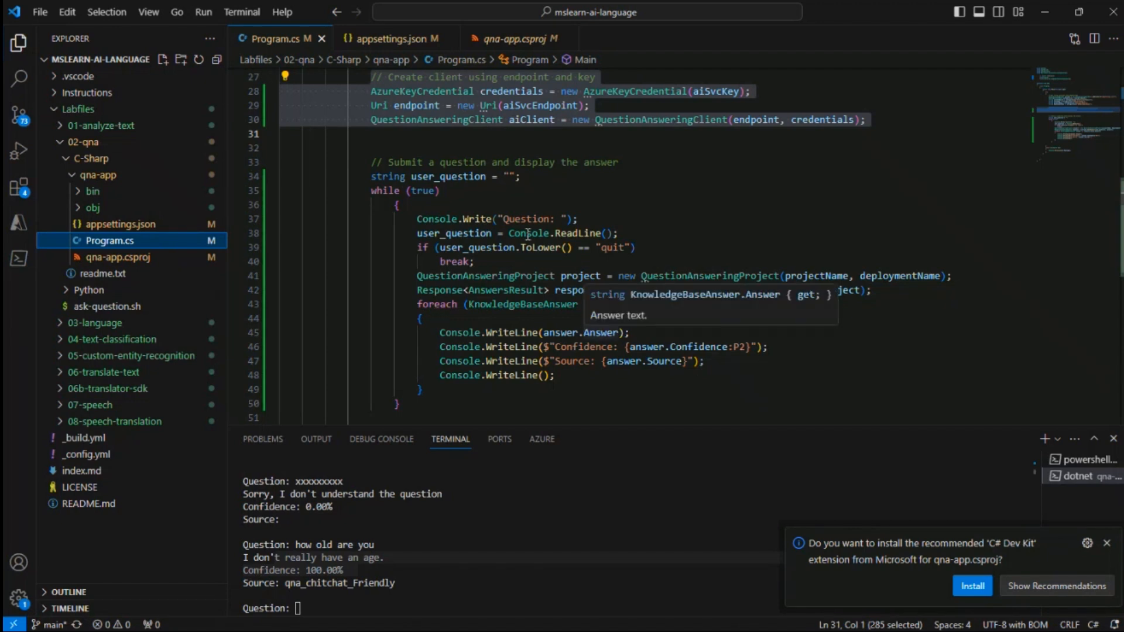
mouse_move(418, 223)
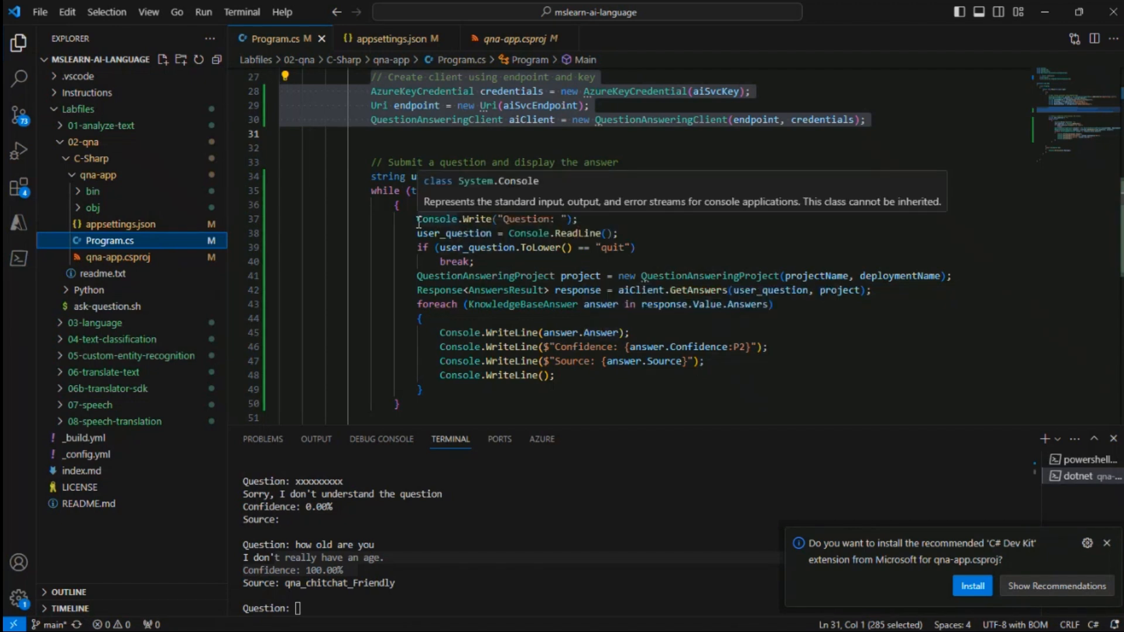